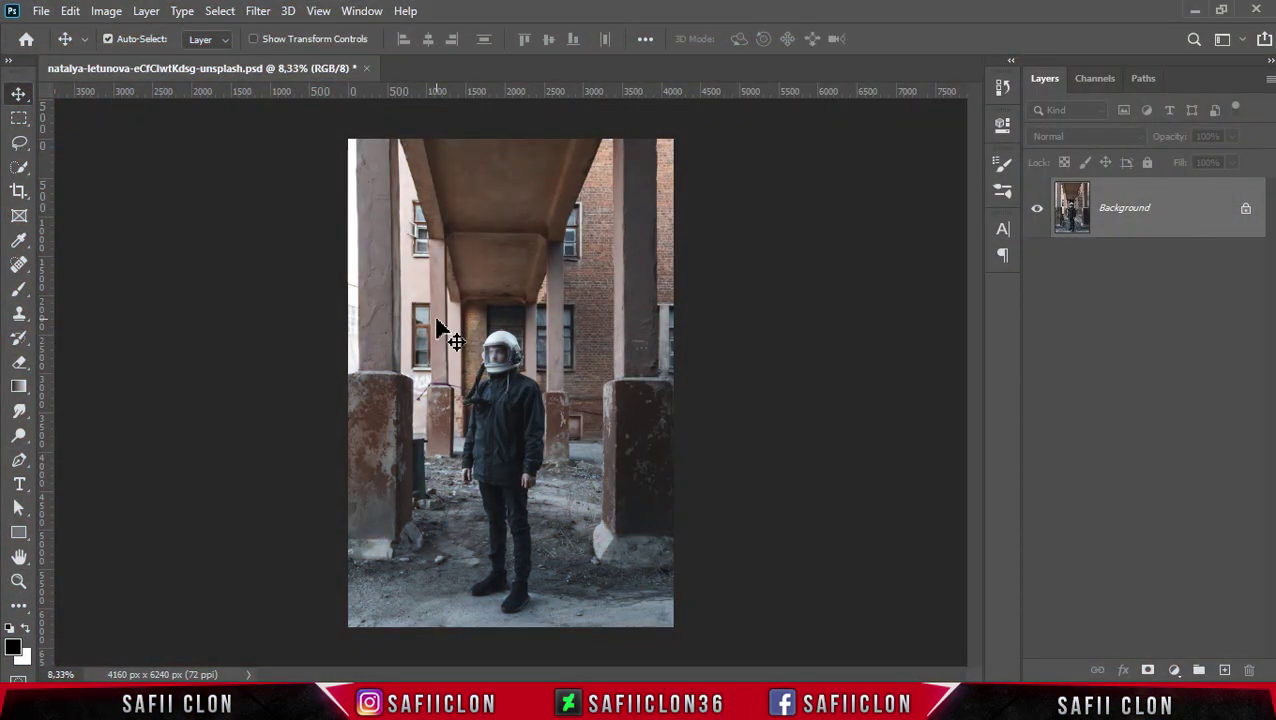
Unlock the astronaut photo's Background layer so it becomes an editable Layer 0.
{"action": "left_click", "coordinate": [1246, 210]}
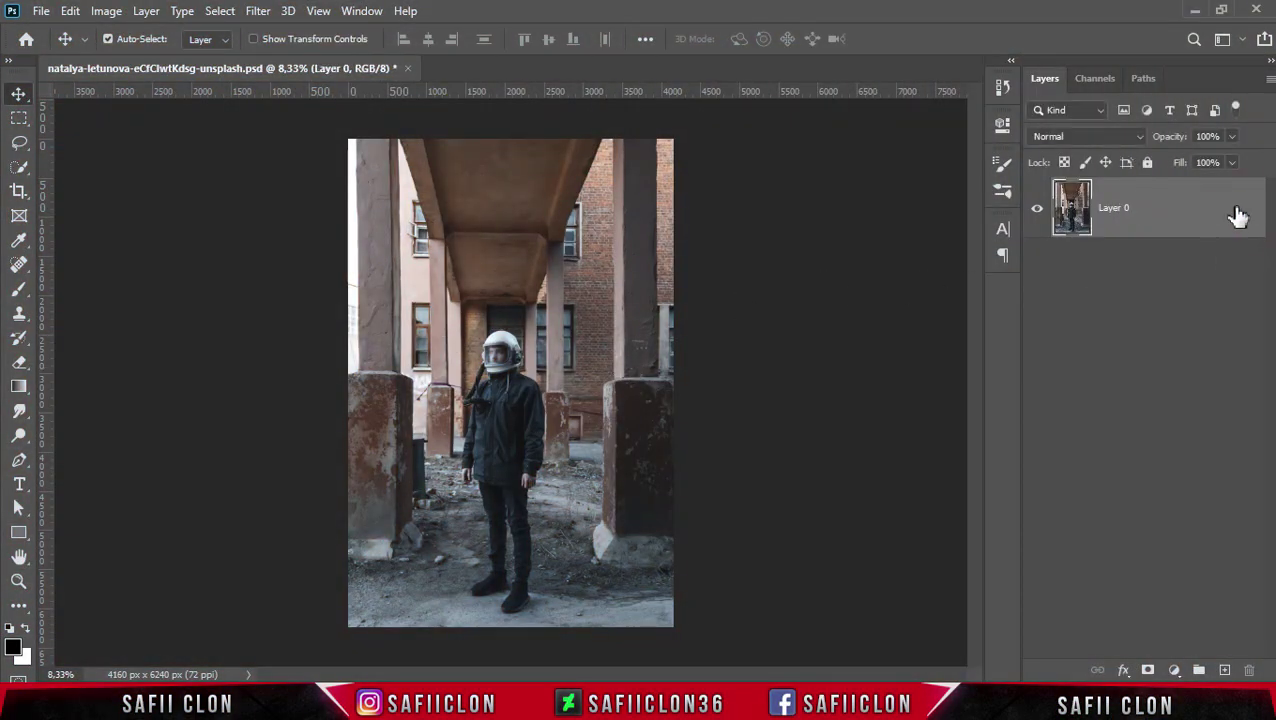
Duplicate the photo layer twice to make two copies.
{"action": "right_click", "coordinate": [1170, 203]}
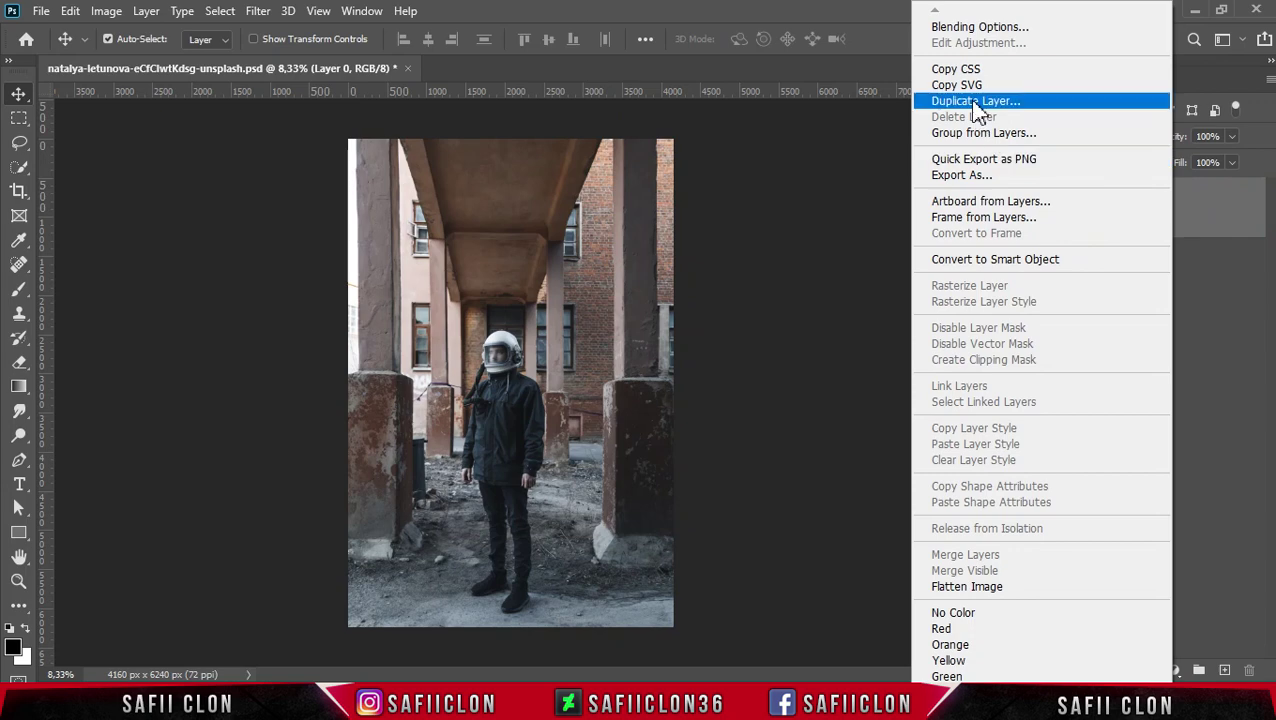
{"action": "left_click", "coordinate": [975, 104]}
{"action": "left_click", "coordinate": [798, 184]}
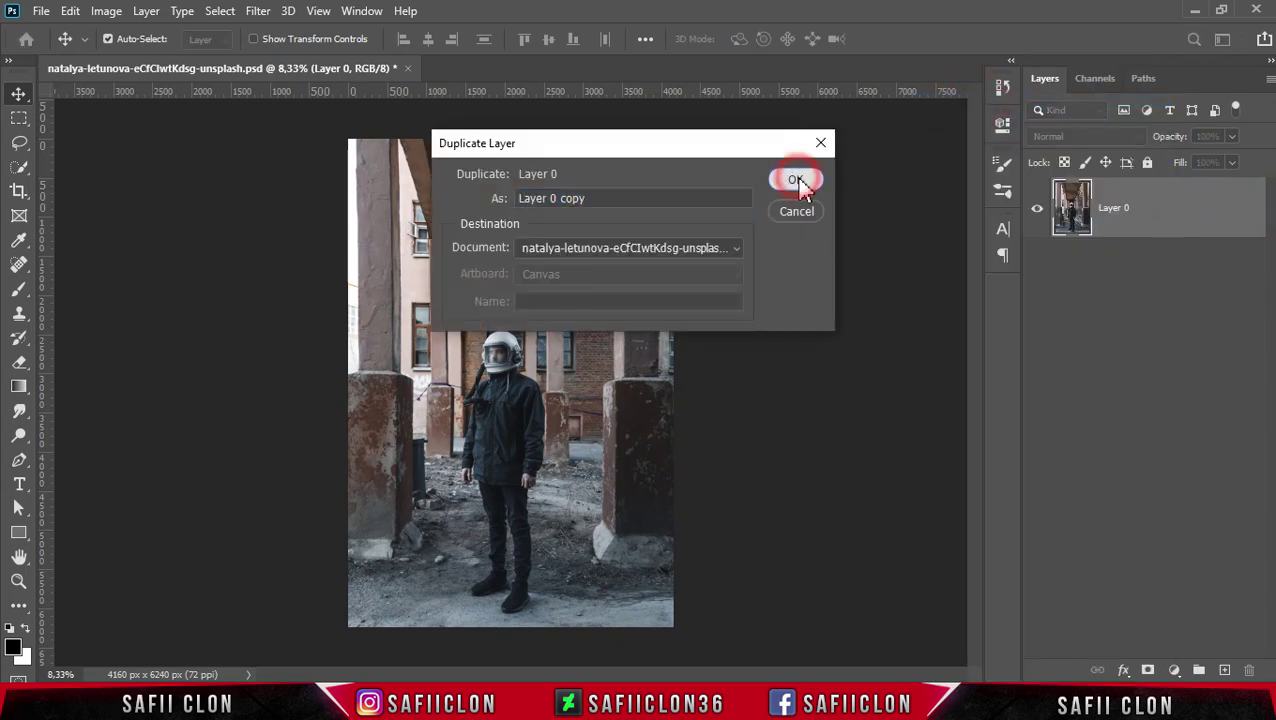
{"action": "right_click", "coordinate": [1189, 213]}
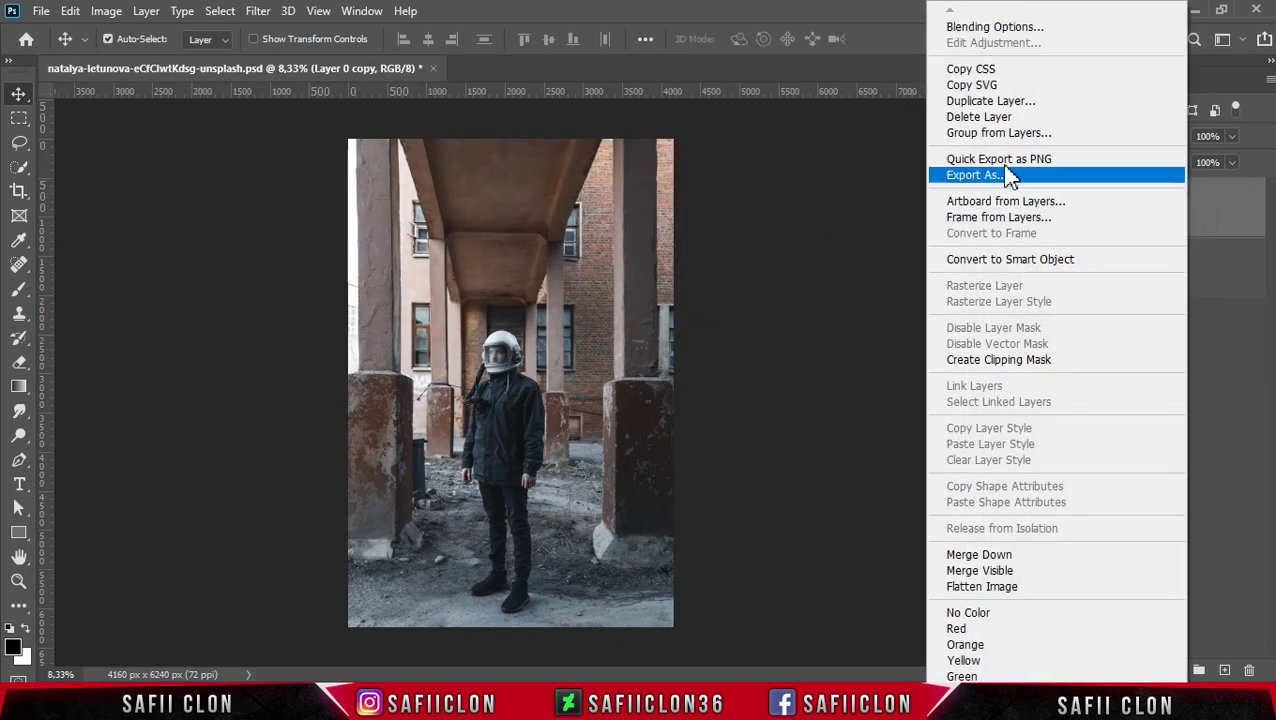
{"action": "left_click", "coordinate": [972, 103]}
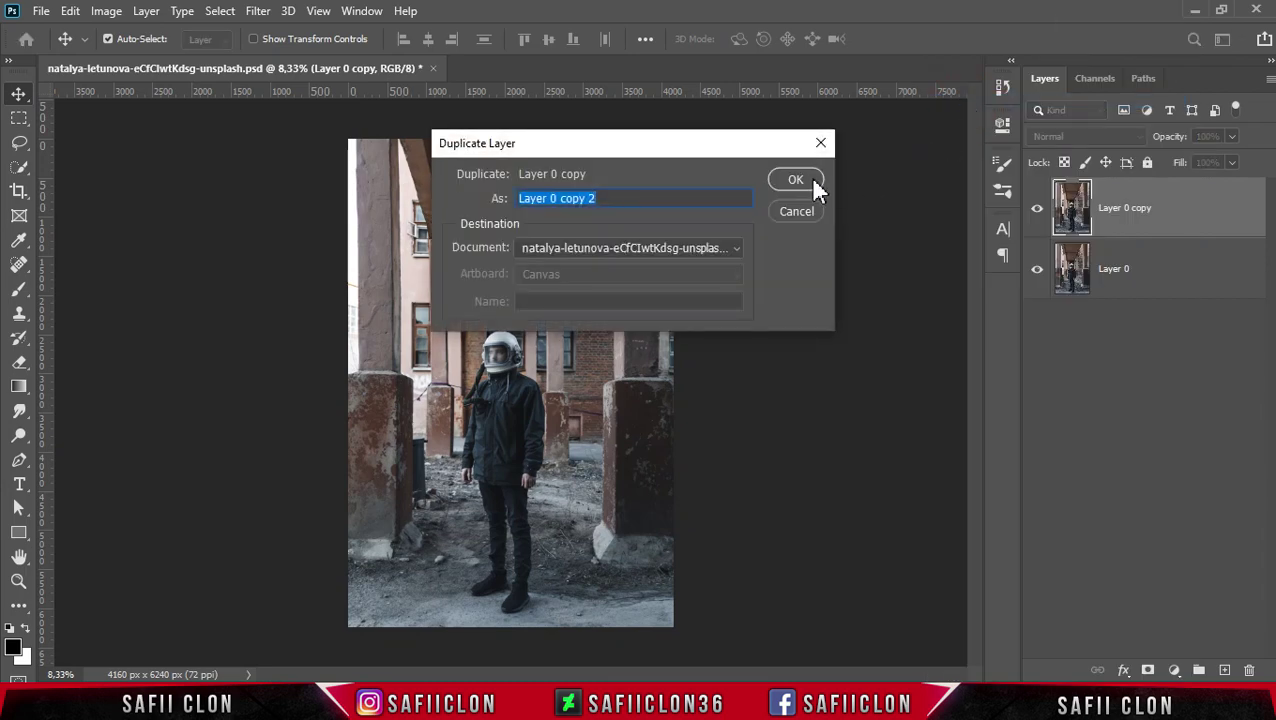
{"action": "left_click", "coordinate": [810, 181]}
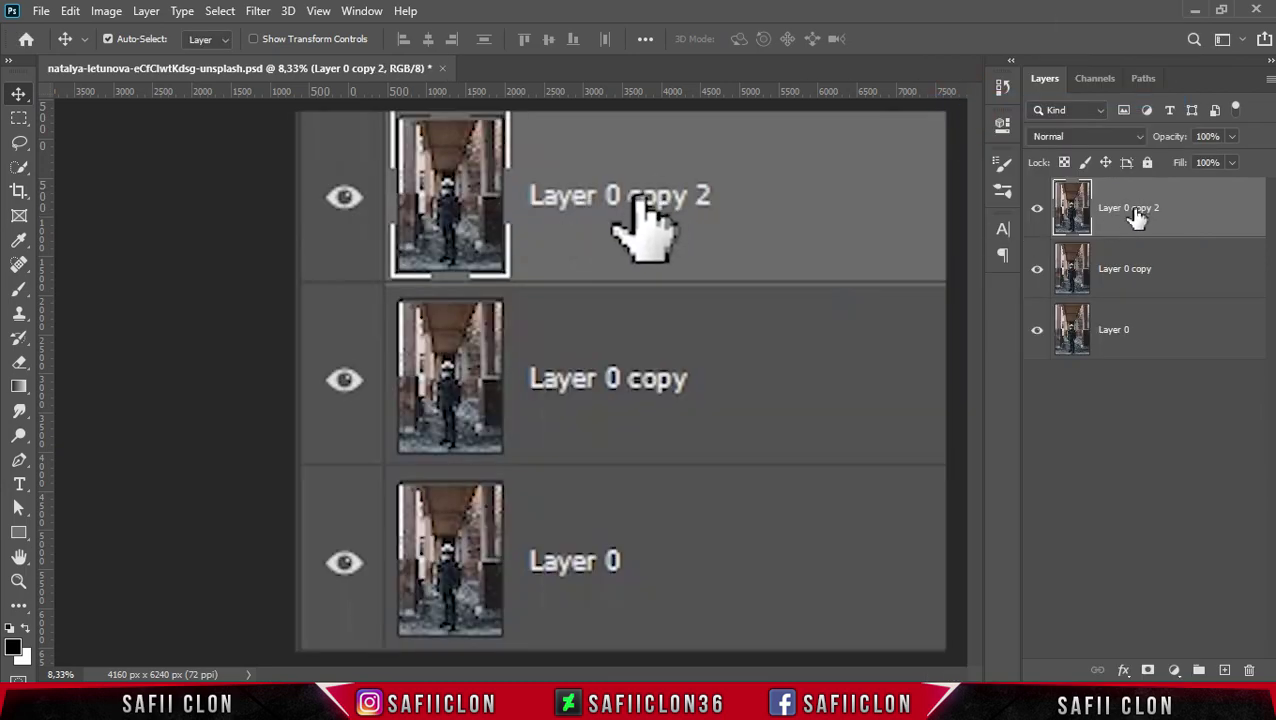
Rename the three layers, top to bottom, MODEL, BACKGROUND and MODEL.
{"action": "double_click", "coordinate": [1134, 209]}
{"action": "type", "text": "MODEL"}
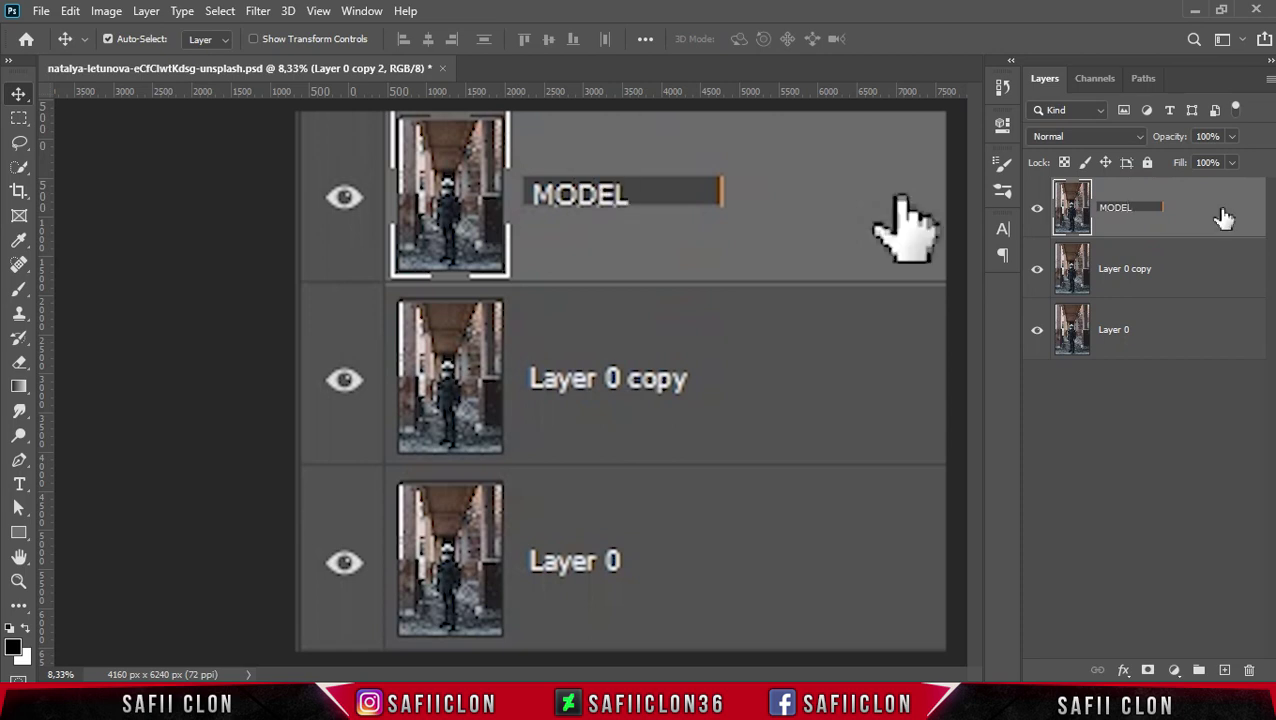
{"action": "left_click", "coordinate": [1224, 212]}
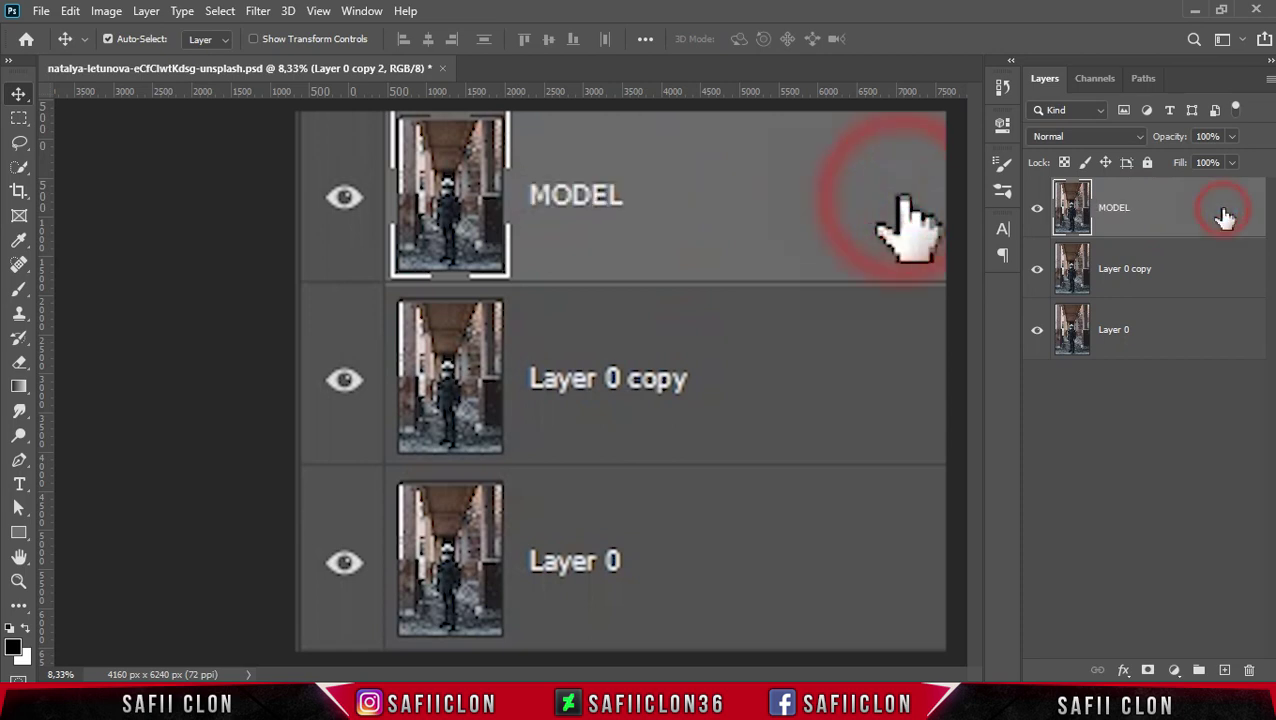
{"action": "left_click", "coordinate": [1113, 272]}
{"action": "double_click", "coordinate": [1138, 270]}
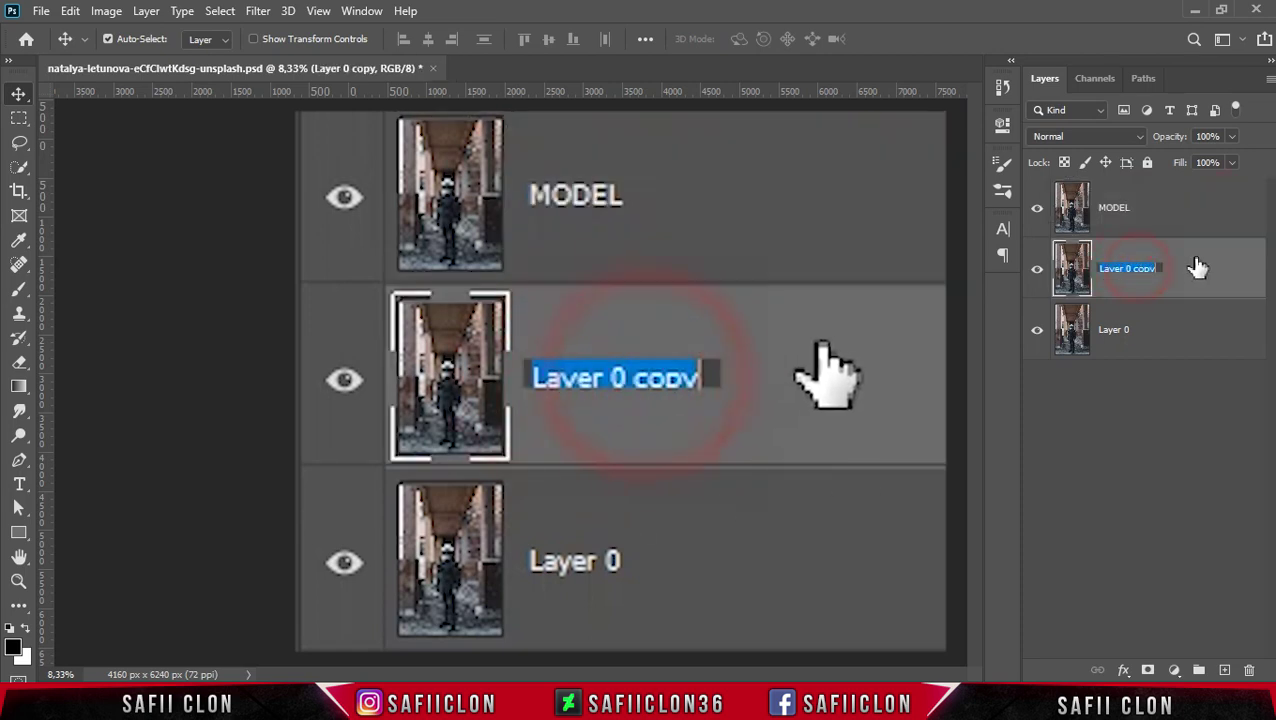
{"action": "type", "text": "BACKGROUND"}
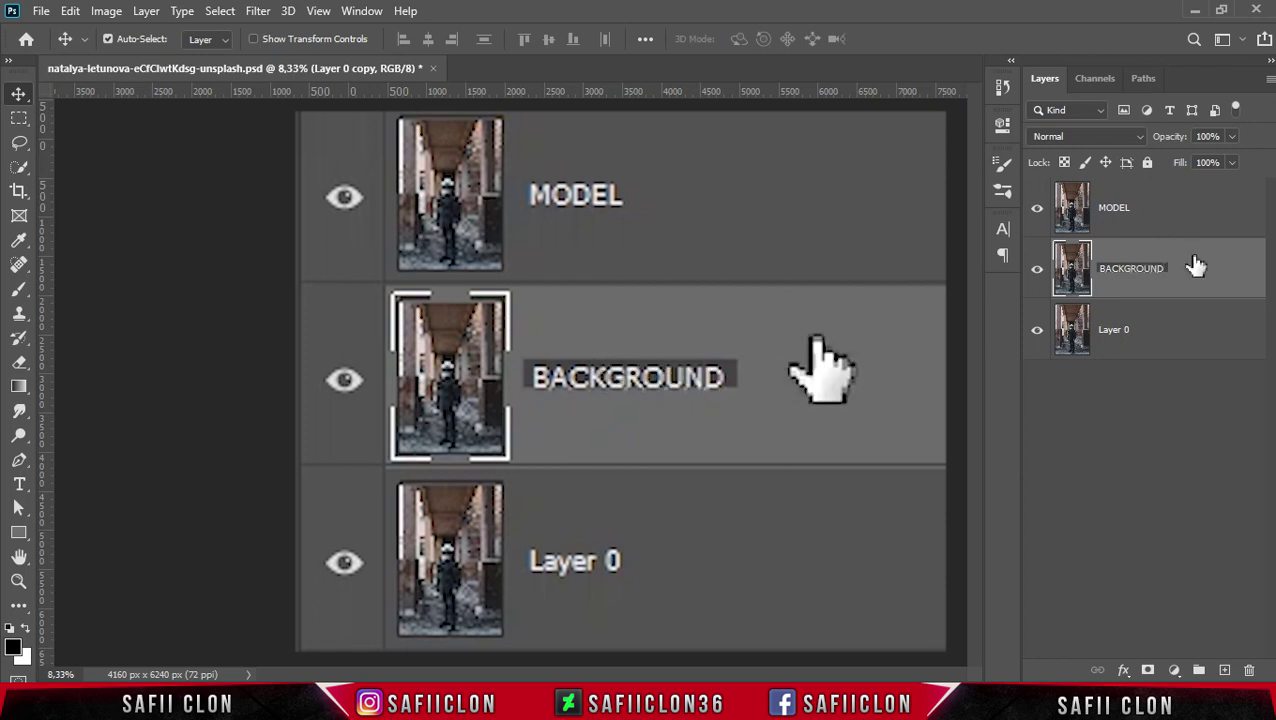
{"action": "key", "text": "Return"}
{"action": "left_click", "coordinate": [1110, 338]}
{"action": "double_click", "coordinate": [1113, 334]}
{"action": "type", "text": "MODEL"}
{"action": "left_click", "coordinate": [1210, 334]}
Hide the bottom MODEL and BACKGROUND layers and select the top MODEL layer.
{"action": "left_click", "coordinate": [1037, 330]}
{"action": "left_click", "coordinate": [1037, 270]}
{"action": "left_click", "coordinate": [1180, 208]}
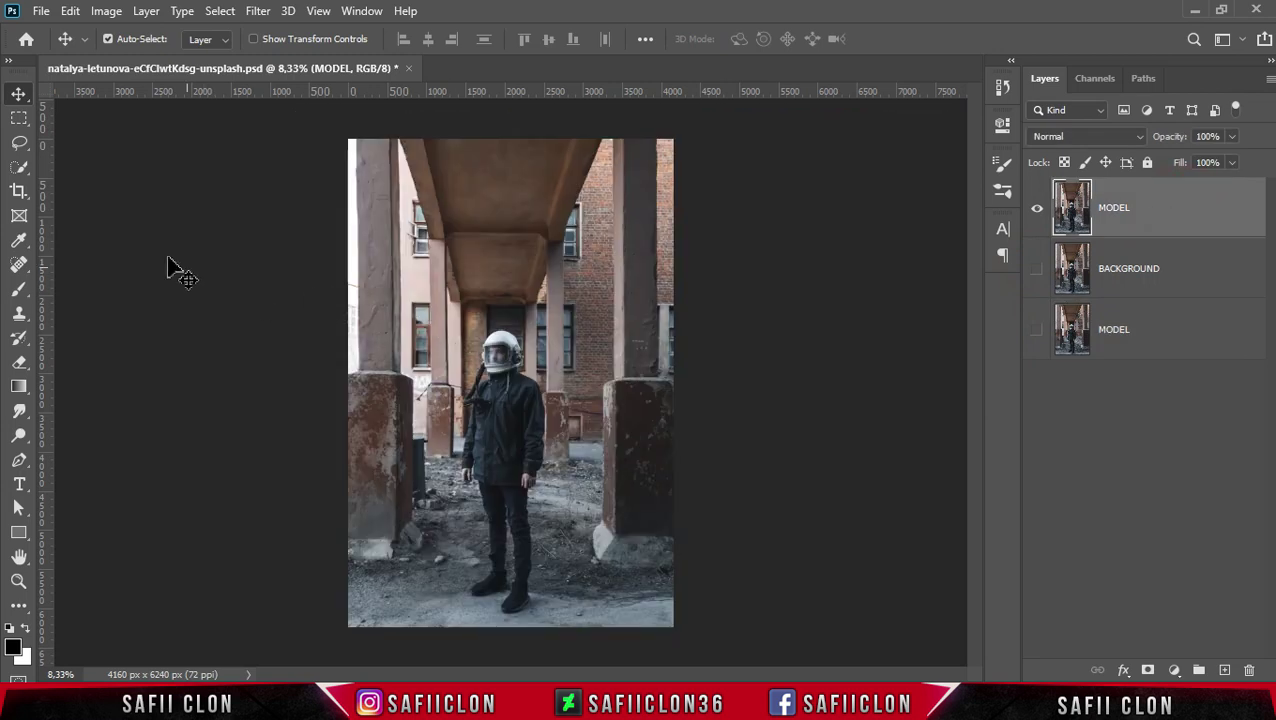
Set up the Quick Selection Tool in Add-to-selection mode with a larger brush size.
{"action": "left_click", "coordinate": [20, 176]}
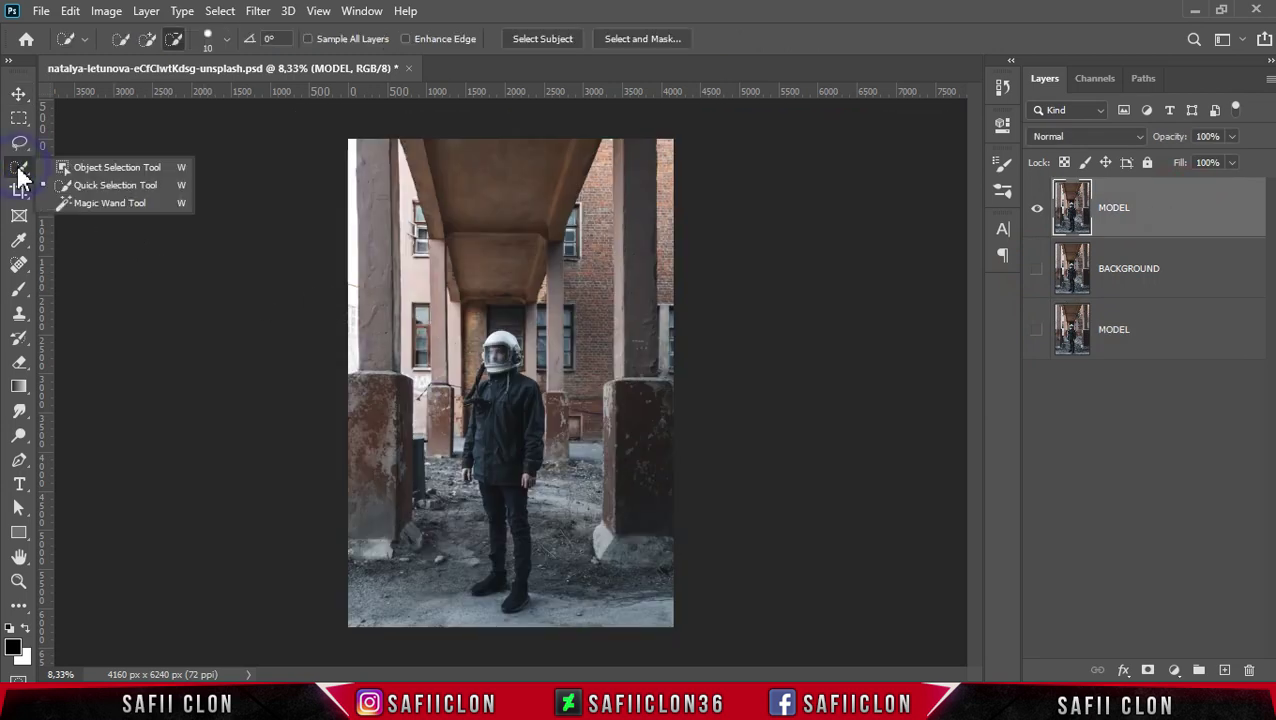
{"action": "left_click", "coordinate": [80, 185]}
{"action": "left_click", "coordinate": [147, 38]}
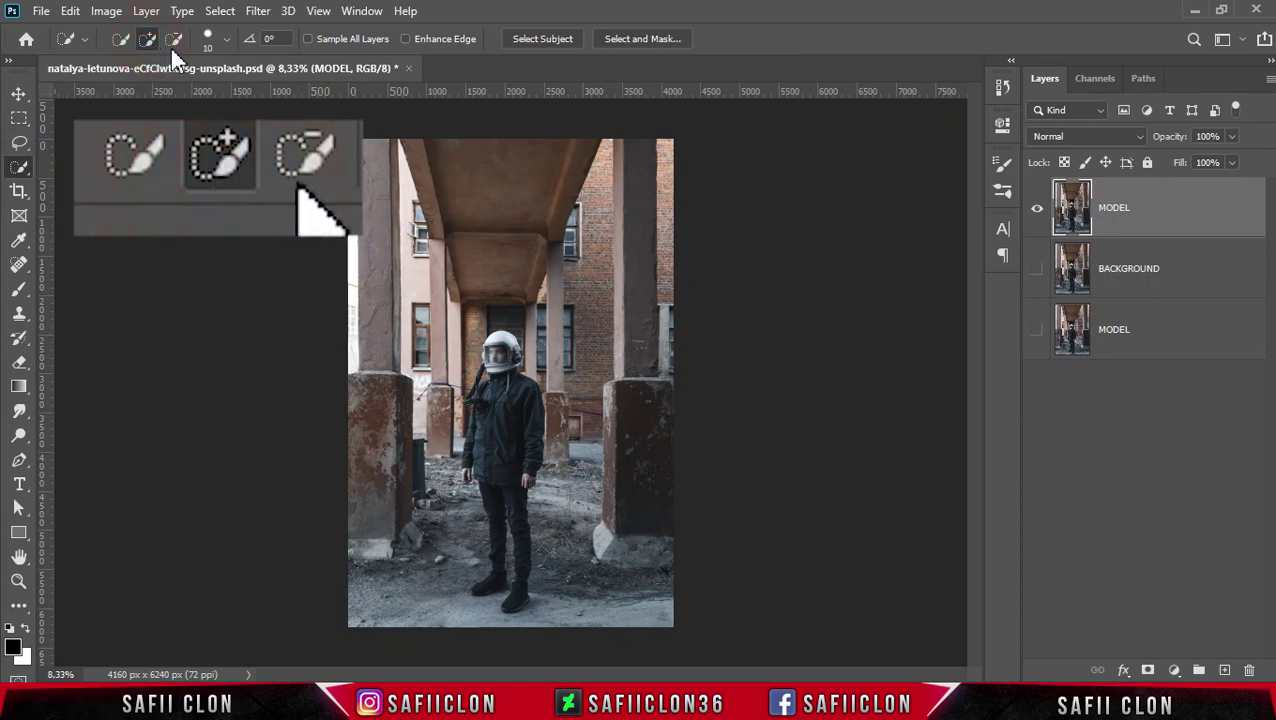
{"action": "left_click", "coordinate": [226, 40]}
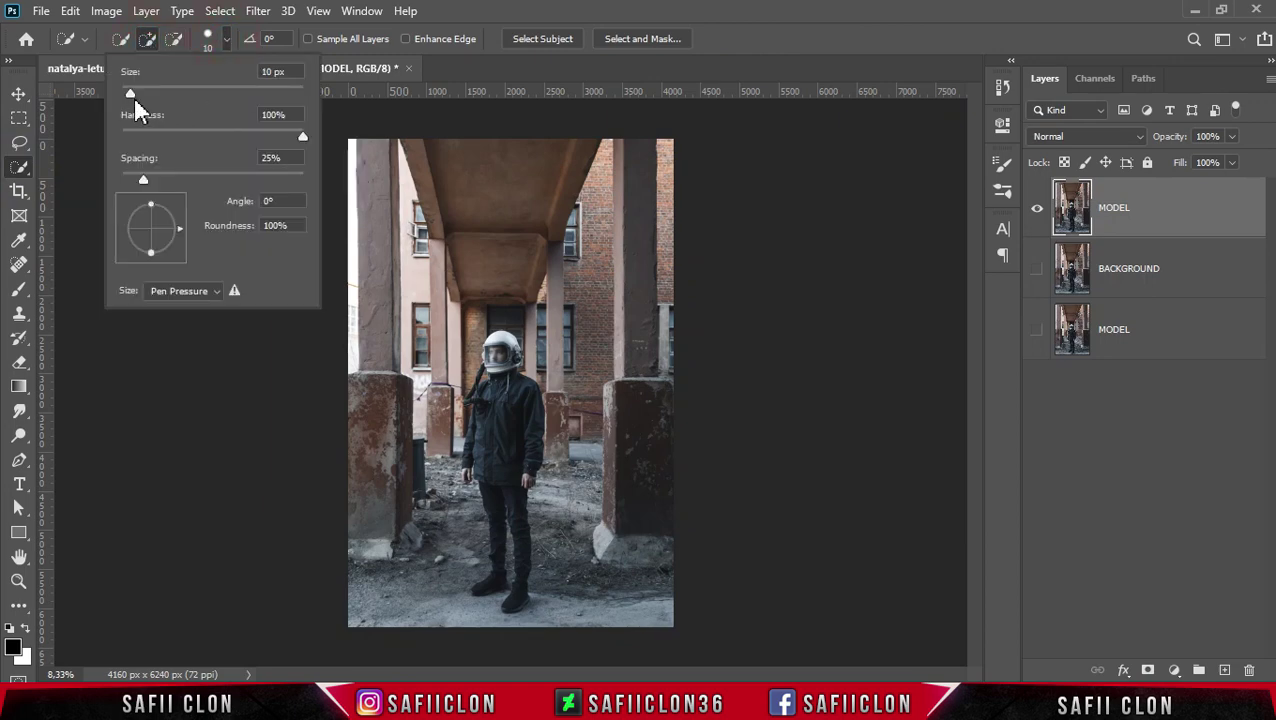
{"action": "left_click", "coordinate": [228, 42]}
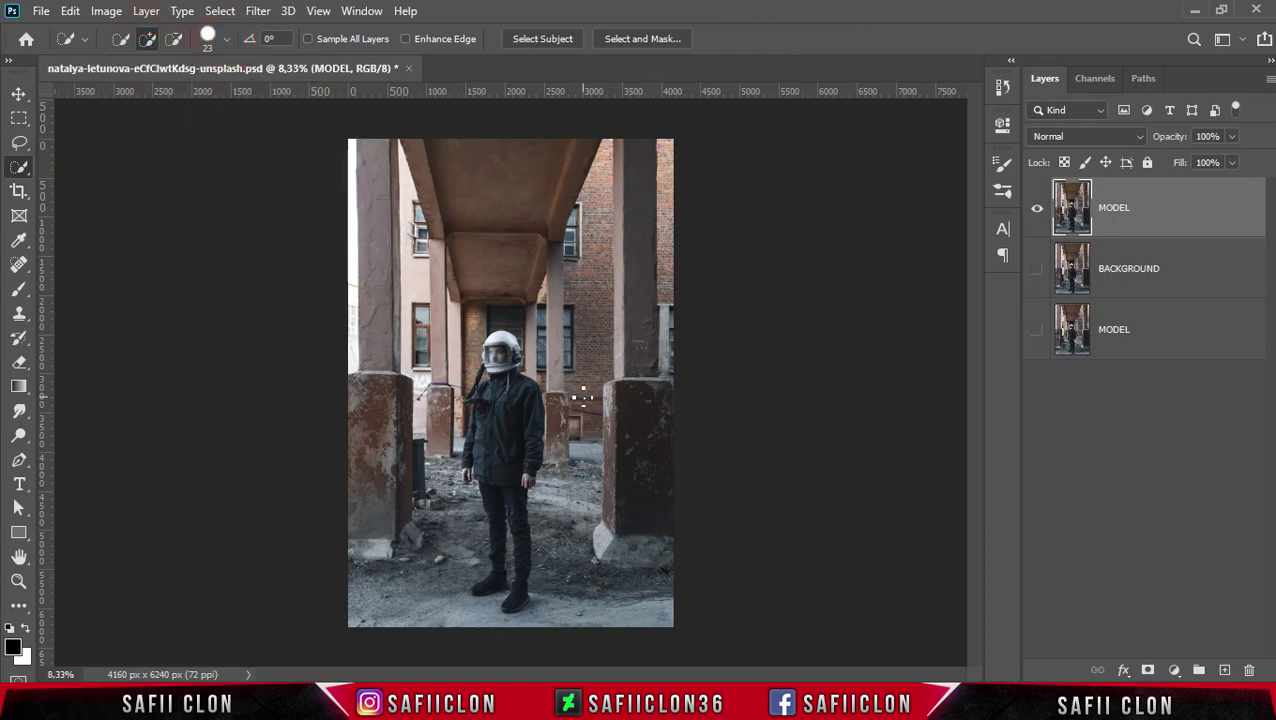
Brush over the astronaut to select the figure from helmet to shoes.
{"action": "scroll", "coordinate": [585, 410], "scroll_direction": "up", "scroll_amount": 1}
{"action": "scroll", "coordinate": [584, 405], "scroll_direction": "up", "scroll_amount": 1}
{"action": "scroll", "coordinate": [582, 397], "scroll_direction": "up", "scroll_amount": 1}
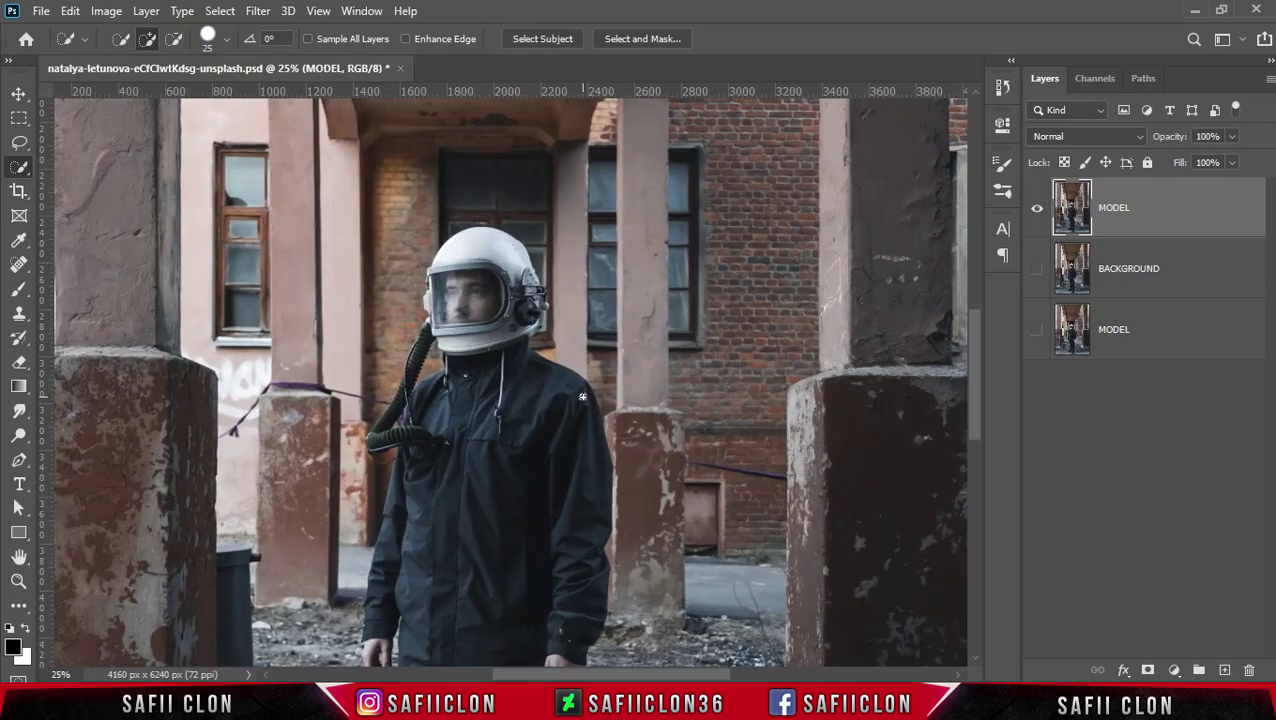
{"action": "scroll", "coordinate": [581, 397], "scroll_direction": "down", "scroll_amount": 1}
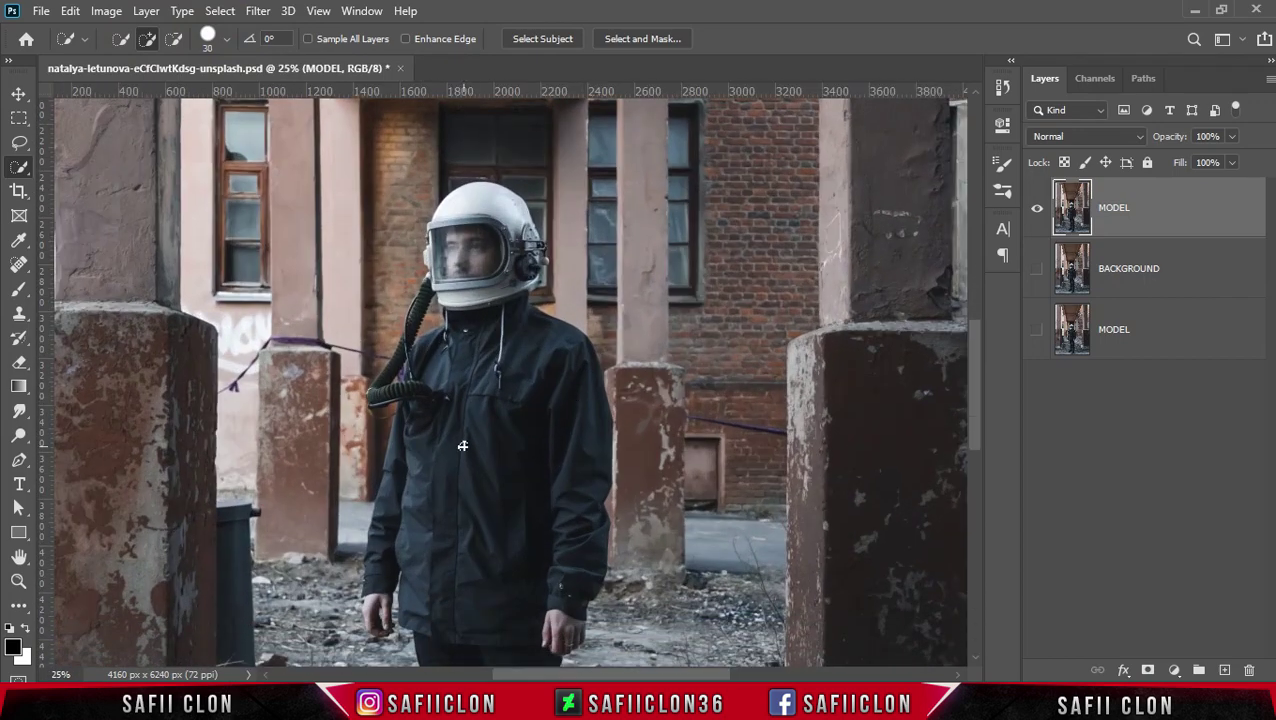
{"action": "left_click_drag", "start_coordinate": [492, 461], "coordinate": [547, 481]}
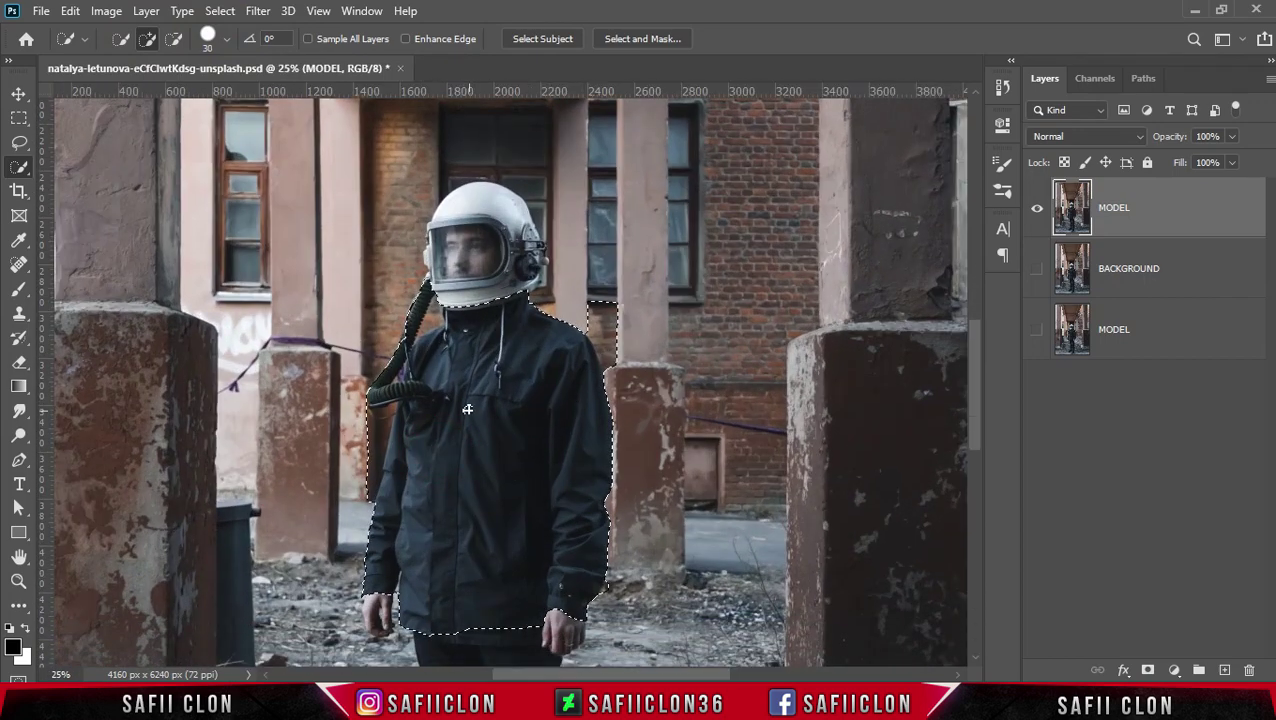
{"action": "scroll", "coordinate": [478, 309], "scroll_direction": "up", "scroll_amount": 1}
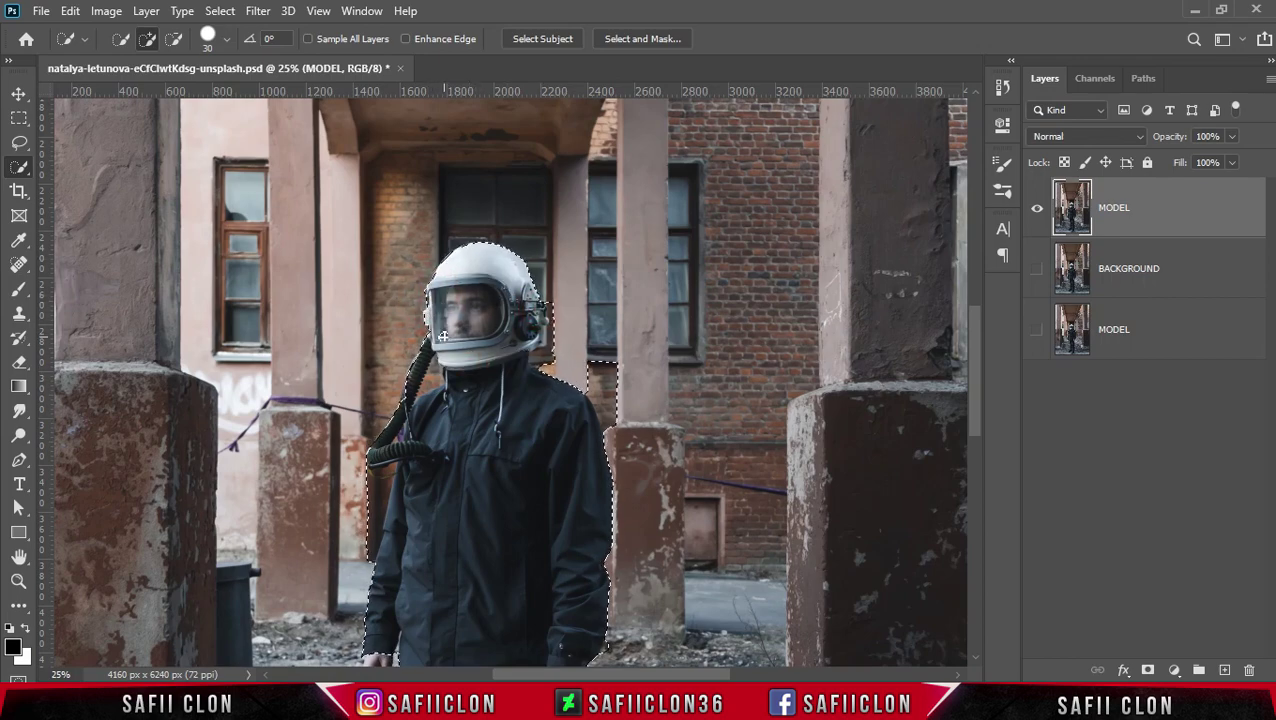
{"action": "scroll", "coordinate": [442, 337], "scroll_direction": "down", "scroll_amount": 1}
{"action": "scroll", "coordinate": [430, 337], "scroll_direction": "down", "scroll_amount": 1}
{"action": "scroll", "coordinate": [410, 337], "scroll_direction": "down", "scroll_amount": 1}
{"action": "scroll", "coordinate": [382, 337], "scroll_direction": "down", "scroll_amount": 2}
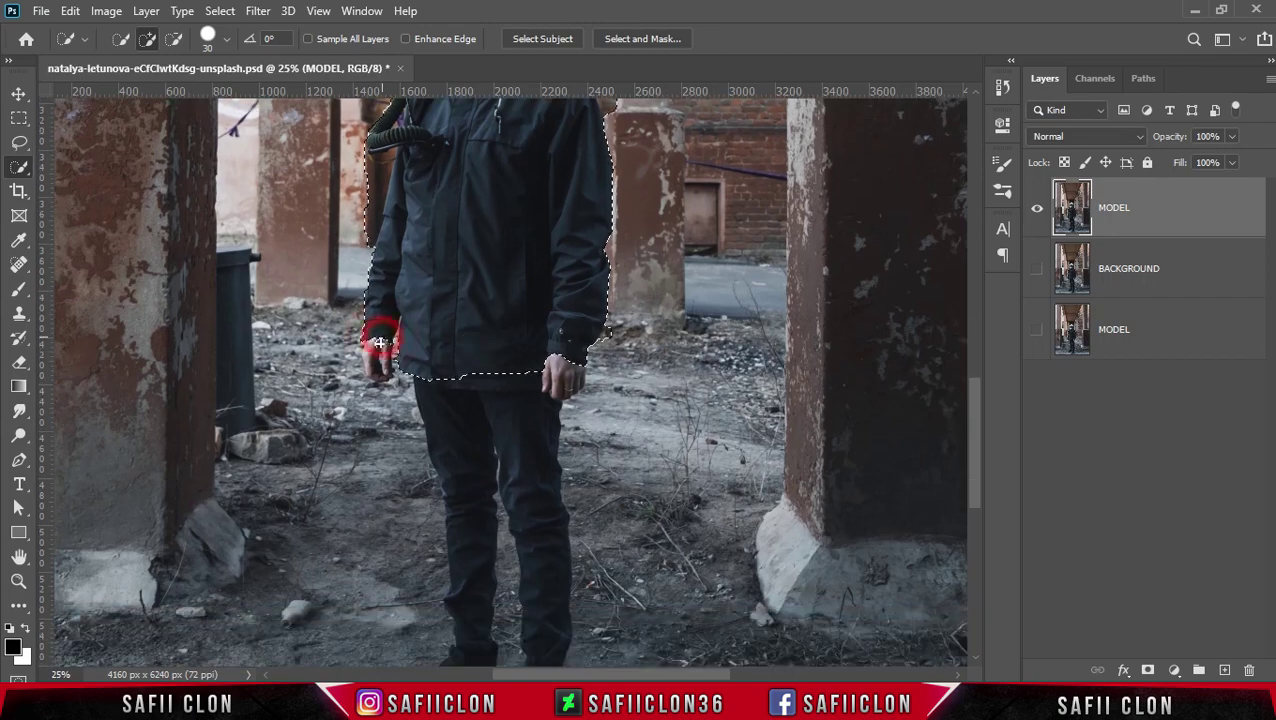
{"action": "scroll", "coordinate": [474, 320], "scroll_direction": "down", "scroll_amount": 1}
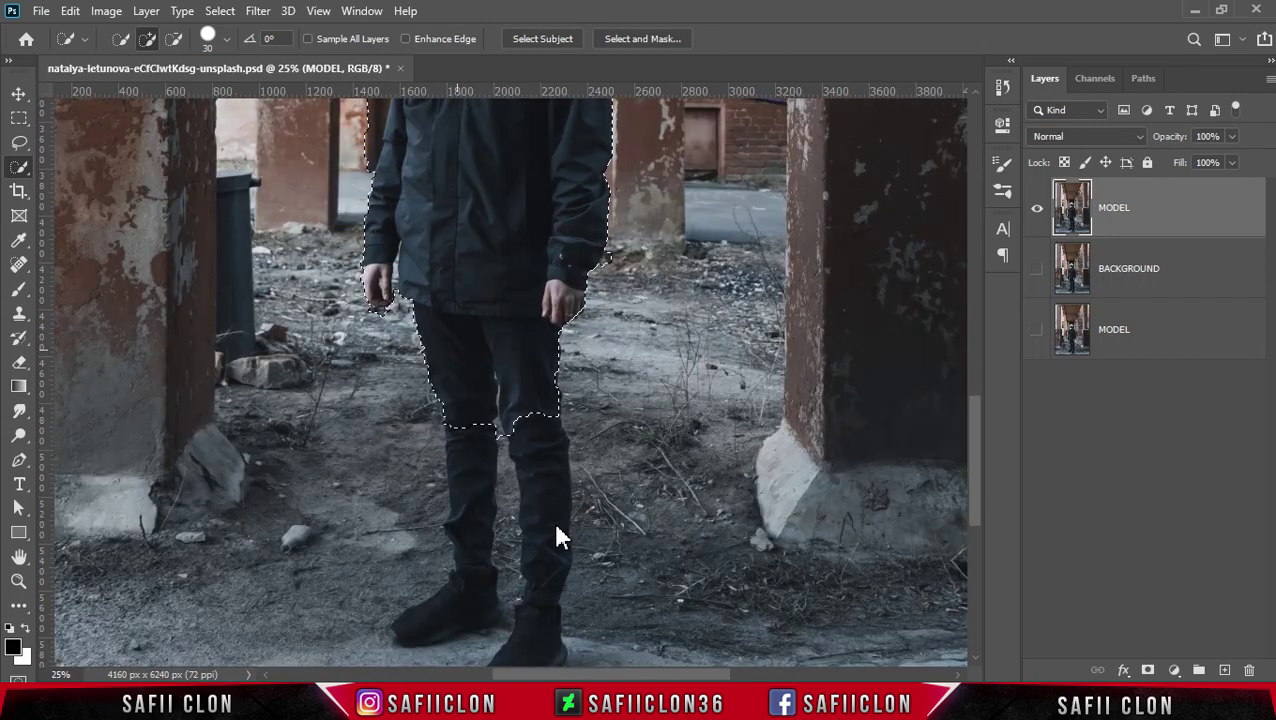
{"action": "scroll", "coordinate": [550, 560], "scroll_direction": "down", "scroll_amount": 1}
{"action": "scroll", "coordinate": [536, 470], "scroll_direction": "up", "scroll_amount": 1}
{"action": "scroll", "coordinate": [540, 445], "scroll_direction": "up", "scroll_amount": 3}
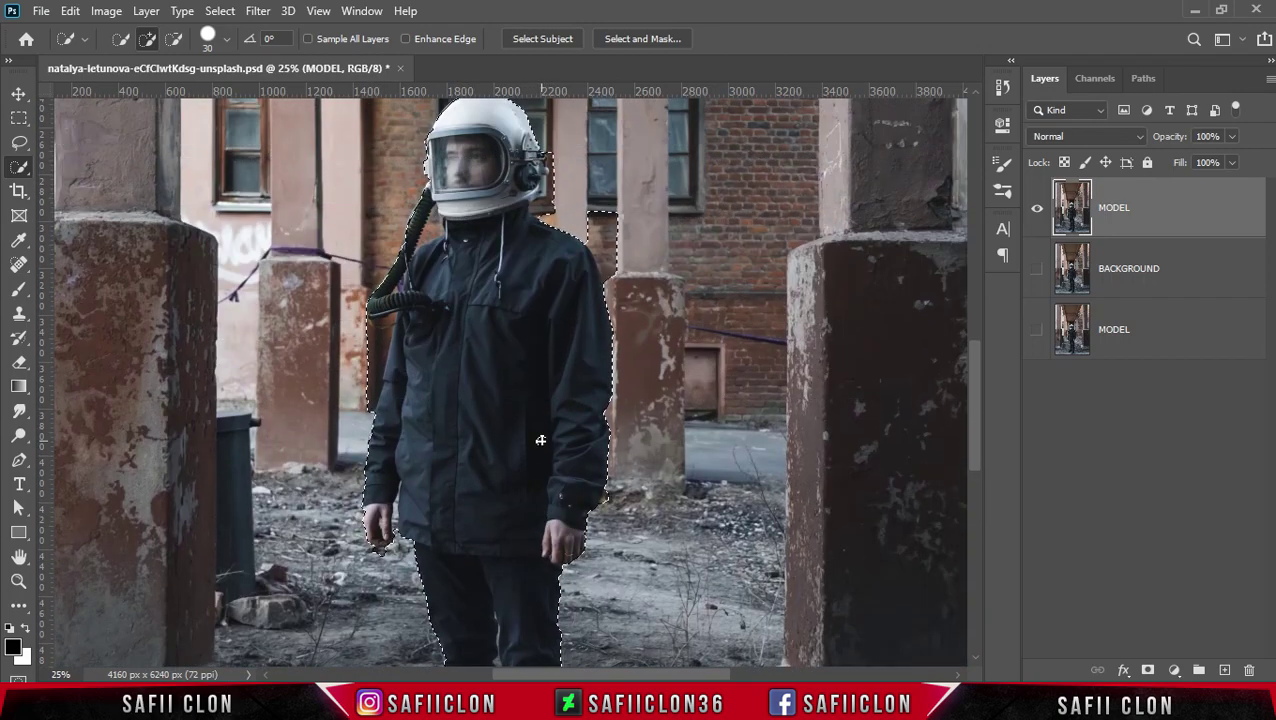
{"action": "scroll", "coordinate": [540, 445], "scroll_direction": "down", "scroll_amount": 2}
{"action": "scroll", "coordinate": [535, 447], "scroll_direction": "down", "scroll_amount": 3}
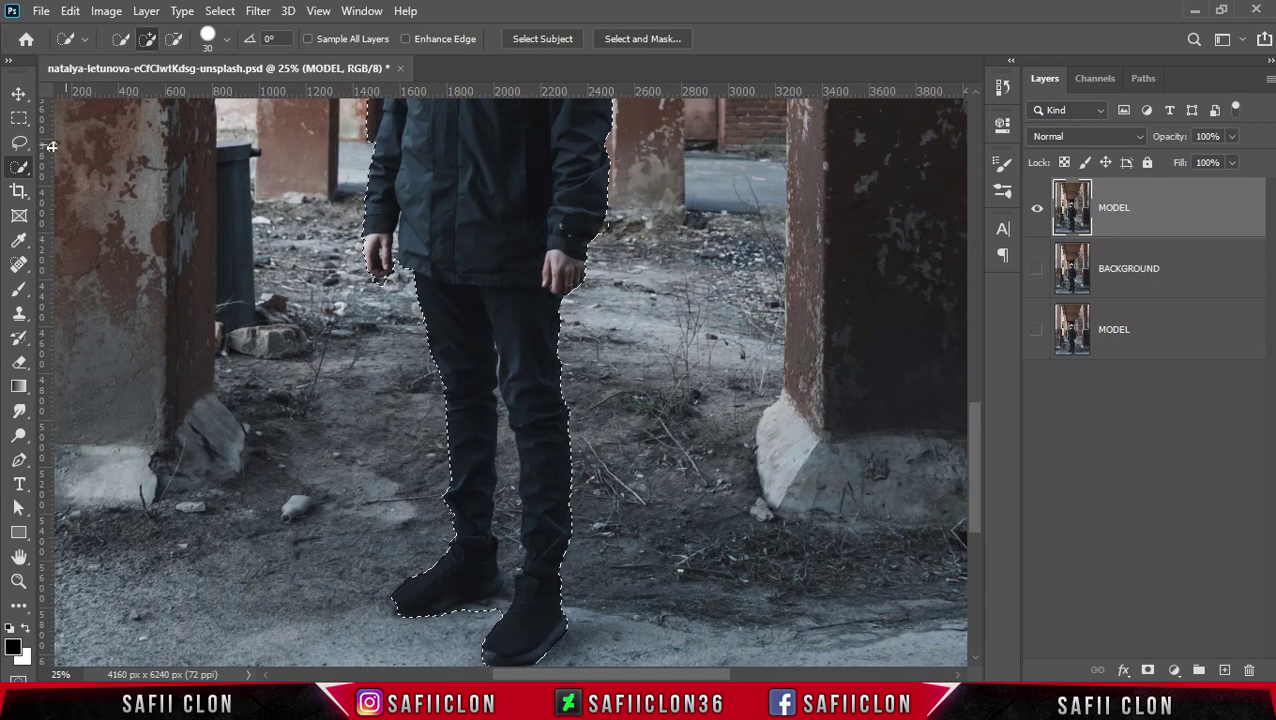
{"action": "left_click", "coordinate": [19, 142]}
With the Lasso in subtract mode, trim ground from the selection around the left shoe.
{"action": "left_click", "coordinate": [101, 146]}
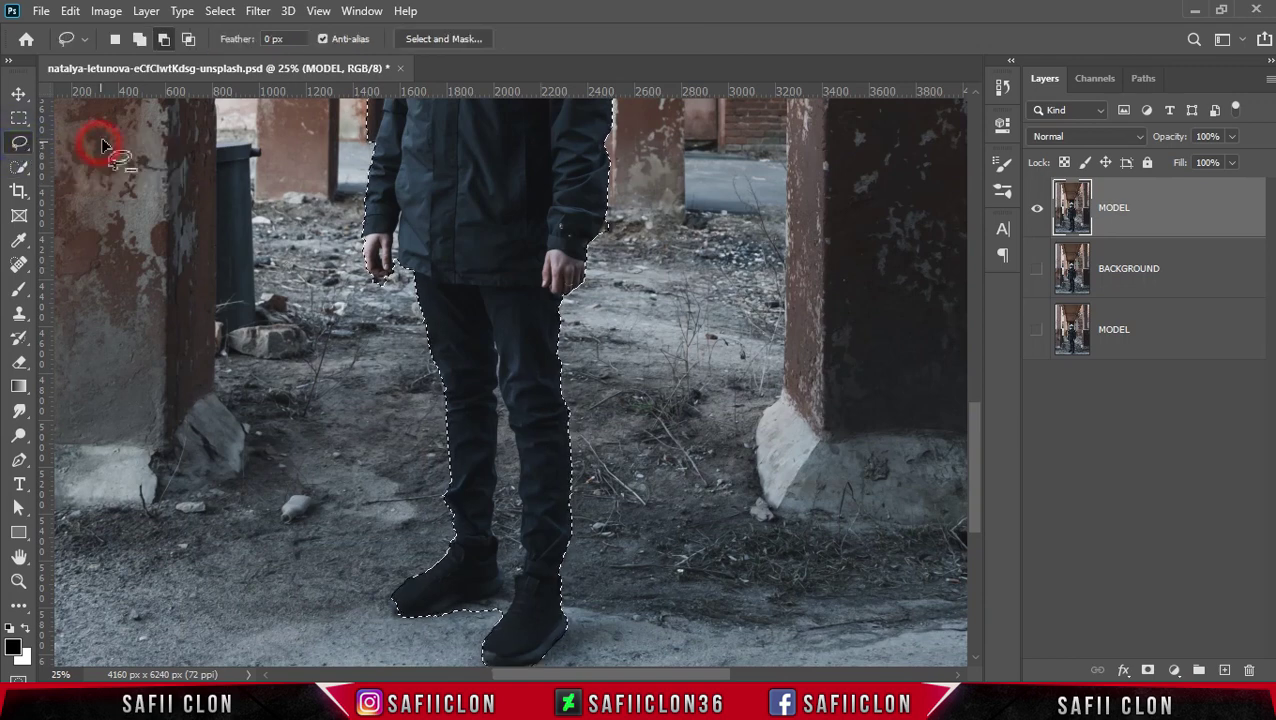
{"action": "left_click", "coordinate": [164, 38]}
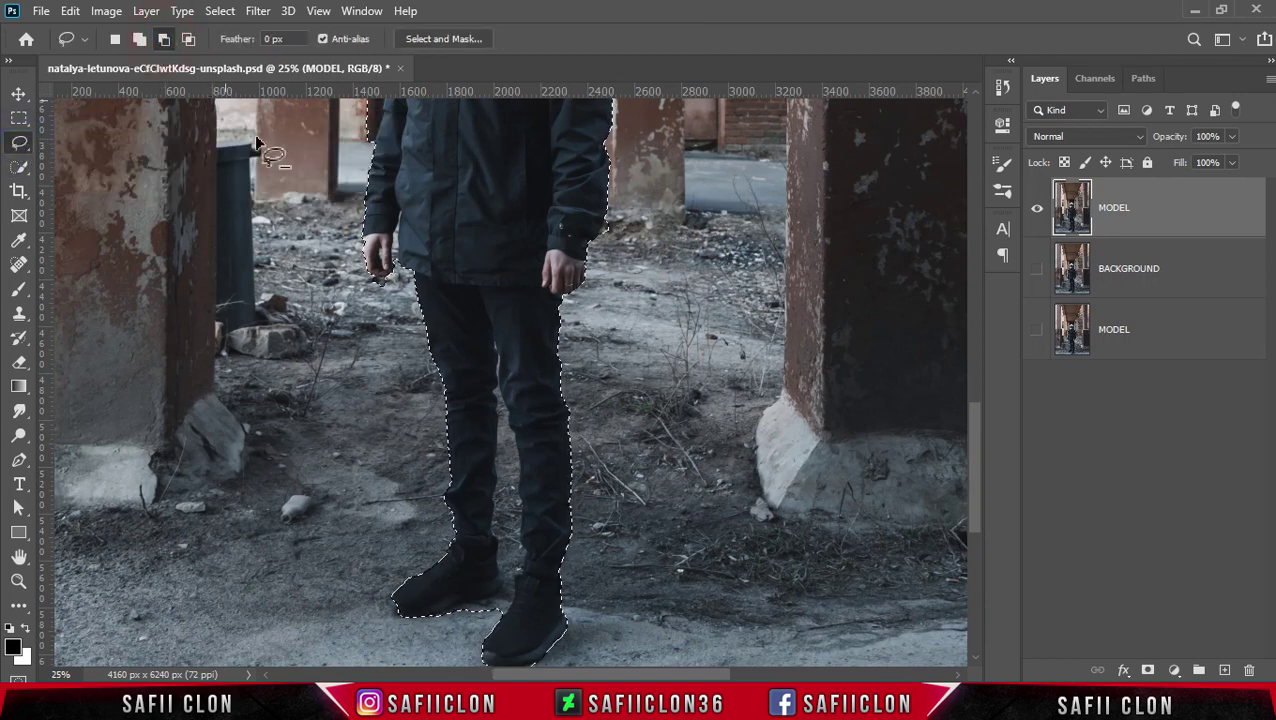
{"action": "scroll", "coordinate": [580, 420], "scroll_direction": "down", "scroll_amount": 1}
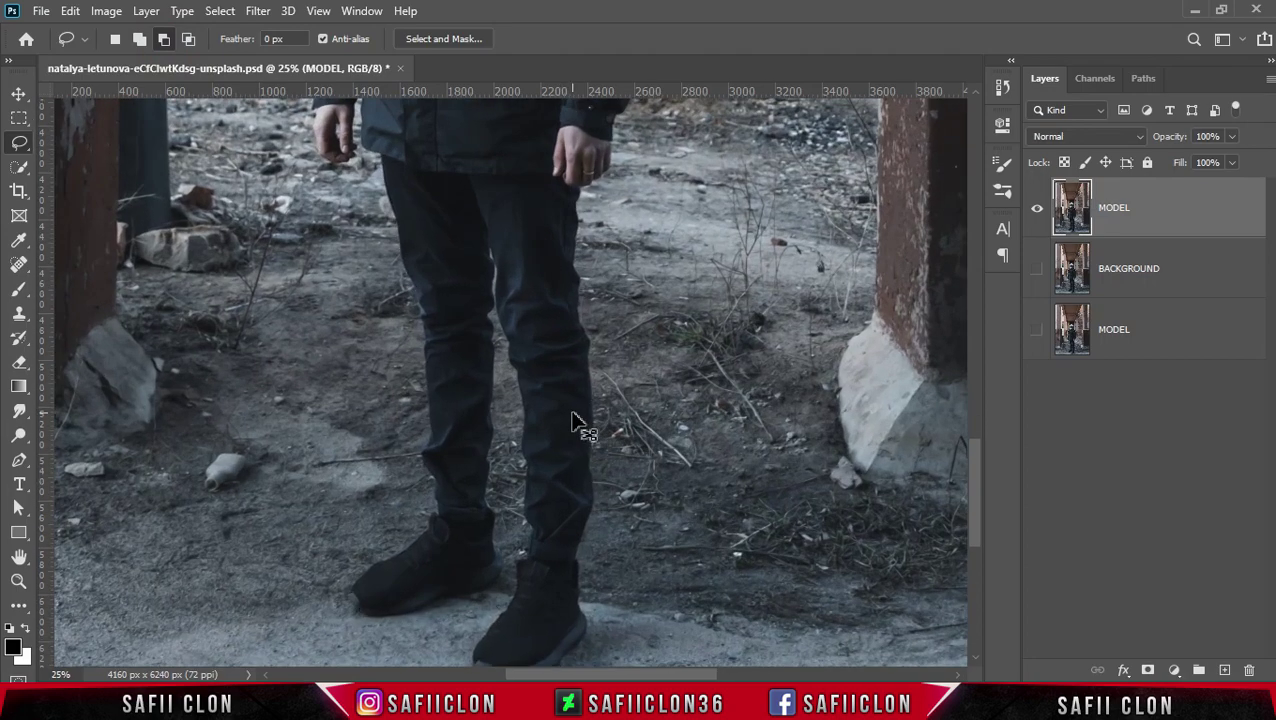
{"action": "scroll", "coordinate": [583, 427], "scroll_direction": "up", "scroll_amount": 2}
{"action": "scroll", "coordinate": [572, 427], "scroll_direction": "up", "scroll_amount": 1}
{"action": "scroll", "coordinate": [584, 427], "scroll_direction": "down", "scroll_amount": 1}
{"action": "scroll", "coordinate": [570, 447], "scroll_direction": "down", "scroll_amount": 2}
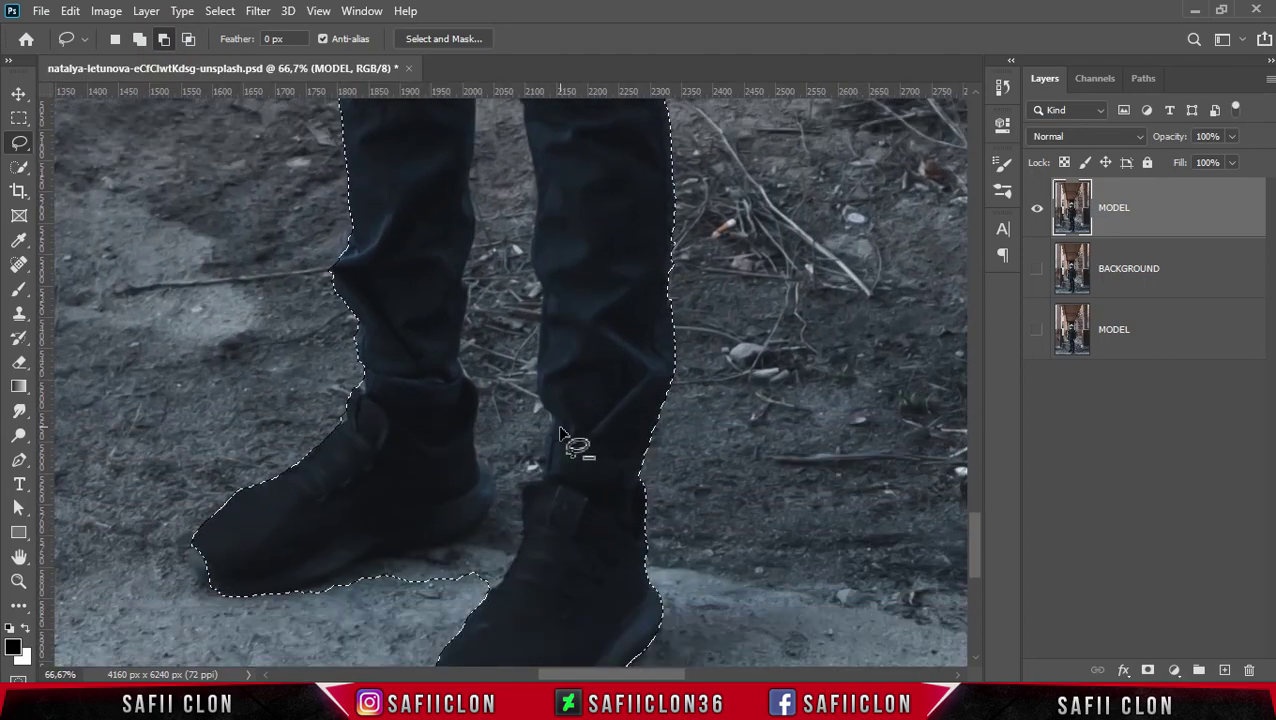
{"action": "scroll", "coordinate": [560, 432], "scroll_direction": "down", "scroll_amount": 1}
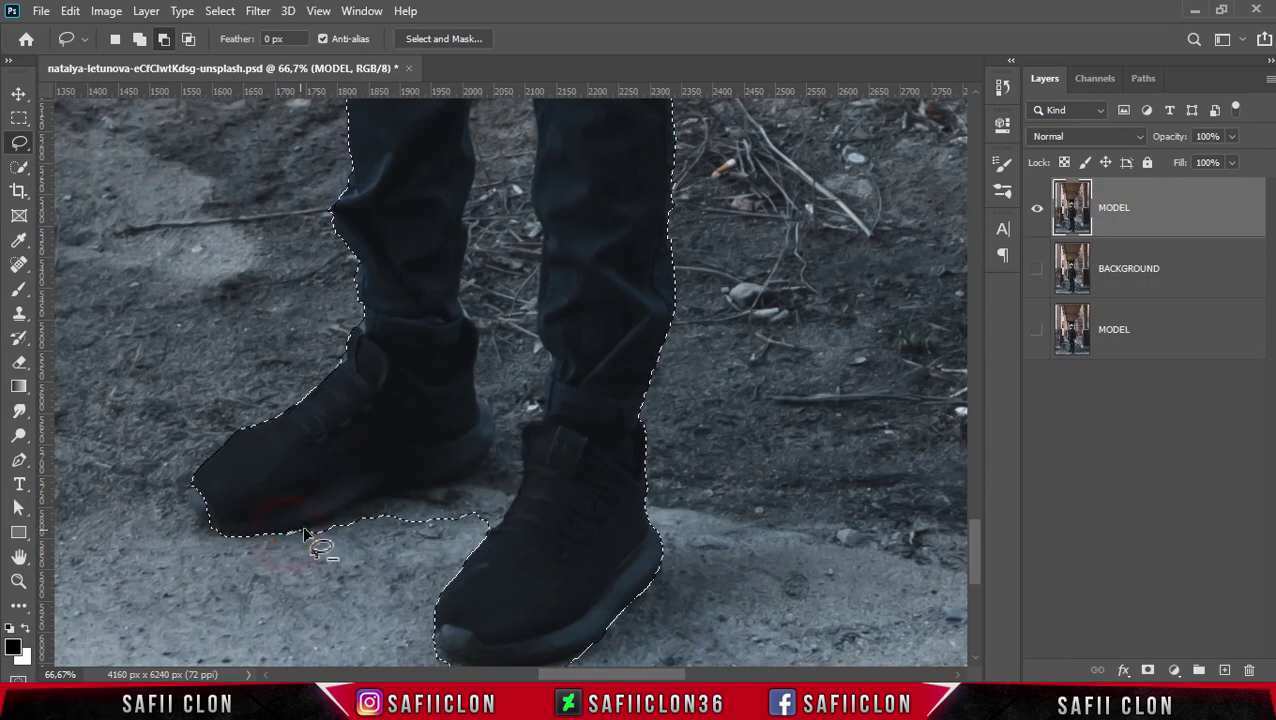
{"action": "mouse_move", "coordinate": [290, 556]}
{"action": "left_mouse_down"}
{"action": "mouse_move", "coordinate": [288, 535]}
{"action": "mouse_move", "coordinate": [372, 506]}
{"action": "left_mouse_up"}
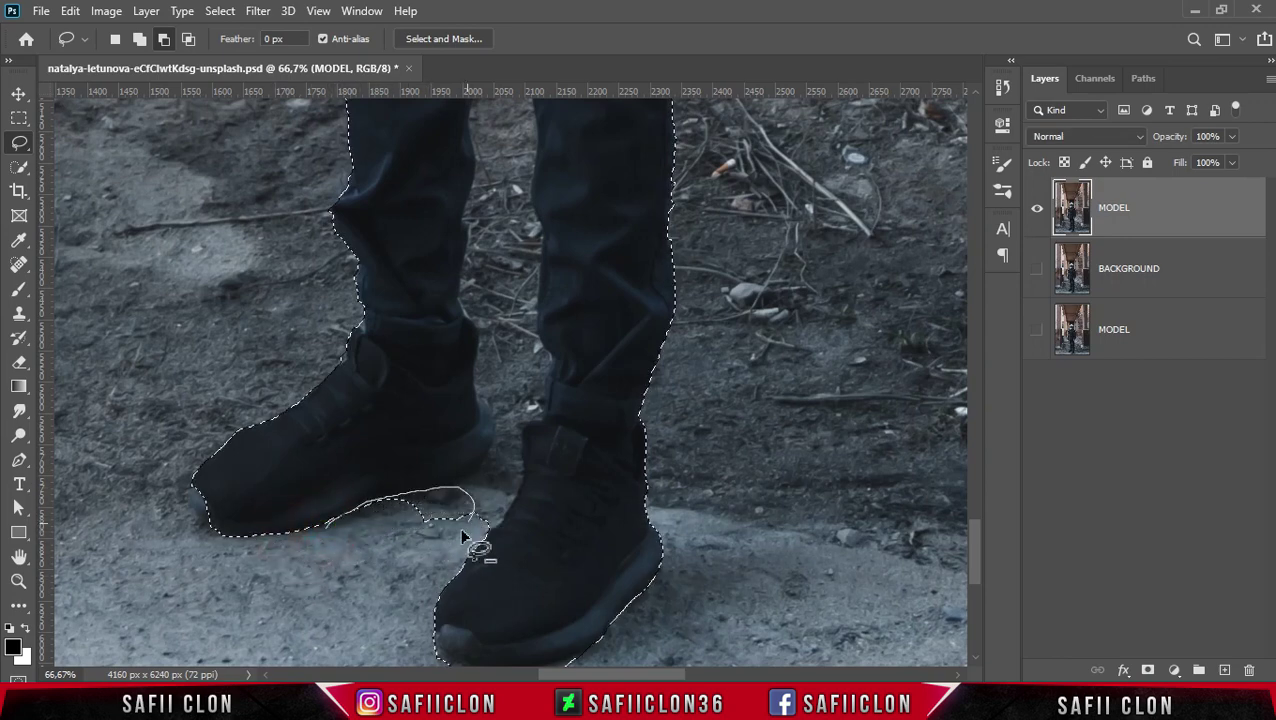
{"action": "scroll", "coordinate": [425, 518], "scroll_direction": "up", "scroll_amount": 1}
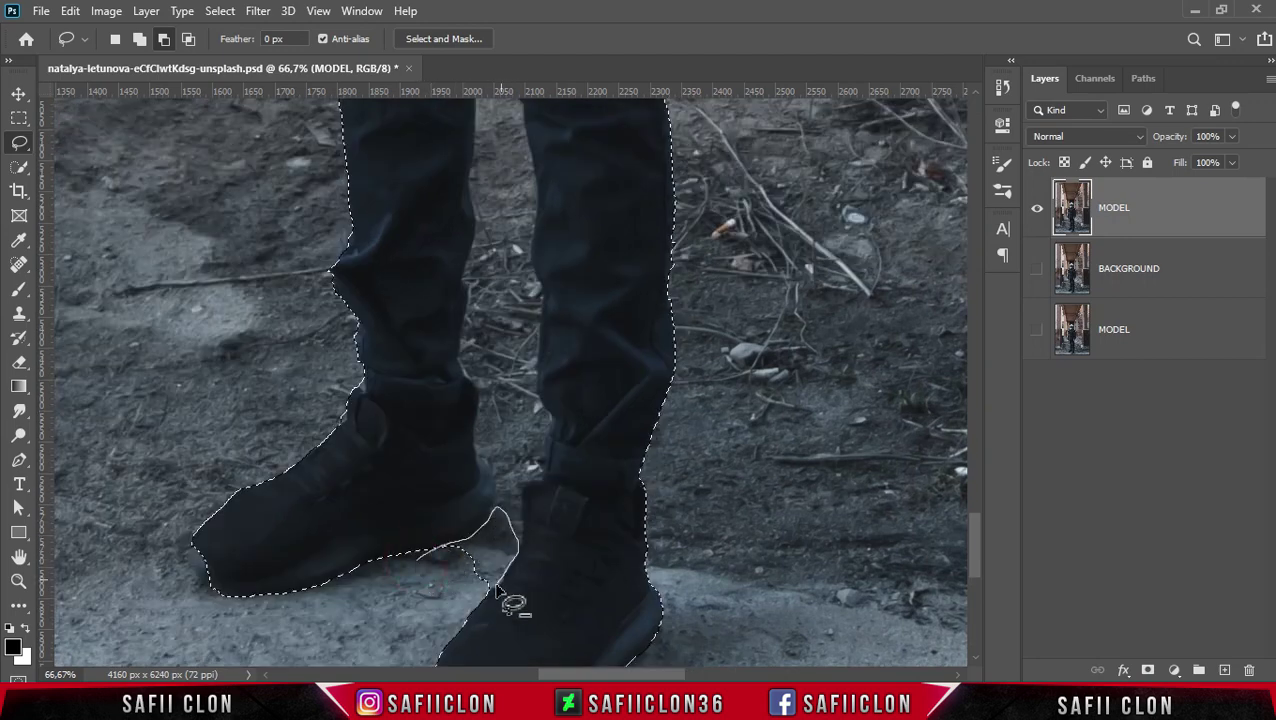
{"action": "scroll", "coordinate": [500, 595], "scroll_direction": "up", "scroll_amount": 1}
{"action": "left_click_drag", "start_coordinate": [500, 588], "coordinate": [490, 513]}
{"action": "mouse_move", "coordinate": [445, 625]}
{"action": "left_mouse_down"}
{"action": "mouse_move", "coordinate": [455, 635]}
{"action": "mouse_move", "coordinate": [490, 620]}
{"action": "mouse_move", "coordinate": [473, 535]}
{"action": "mouse_move", "coordinate": [519, 637]}
{"action": "left_mouse_up"}
{"action": "scroll", "coordinate": [490, 603], "scroll_direction": "up", "scroll_amount": 2}
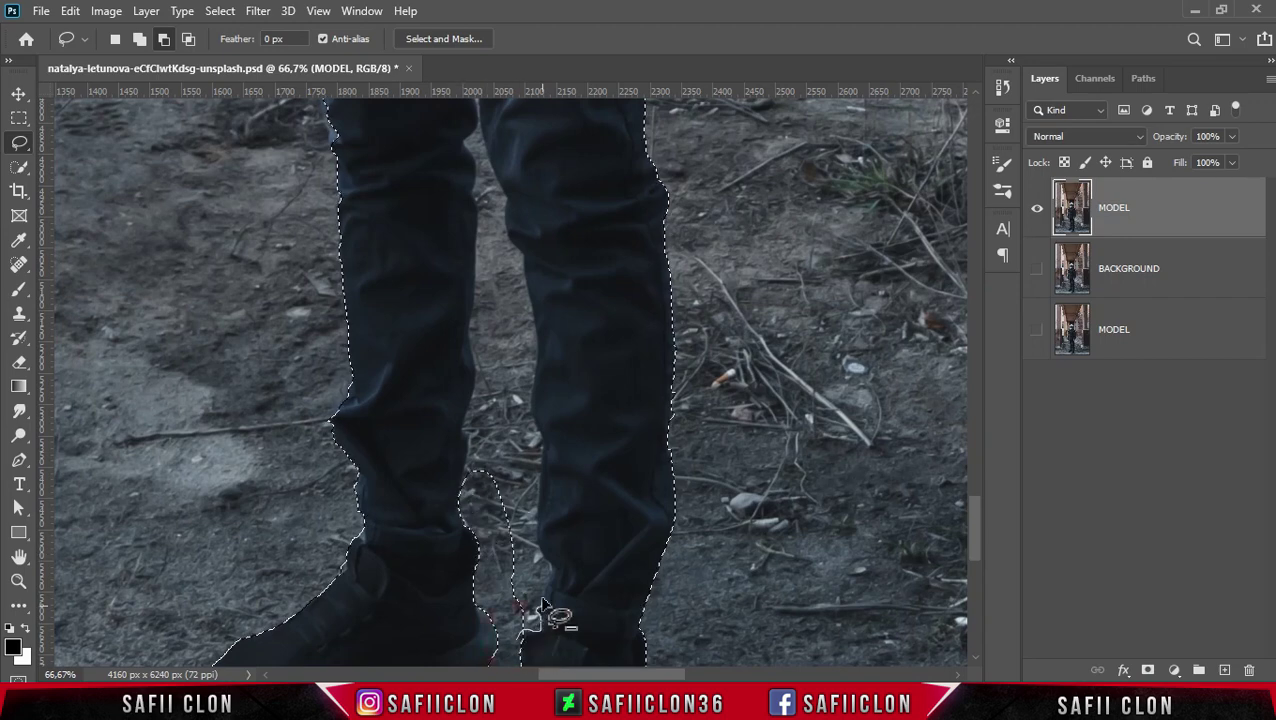
{"action": "scroll", "coordinate": [507, 640], "scroll_direction": "up", "scroll_amount": 2}
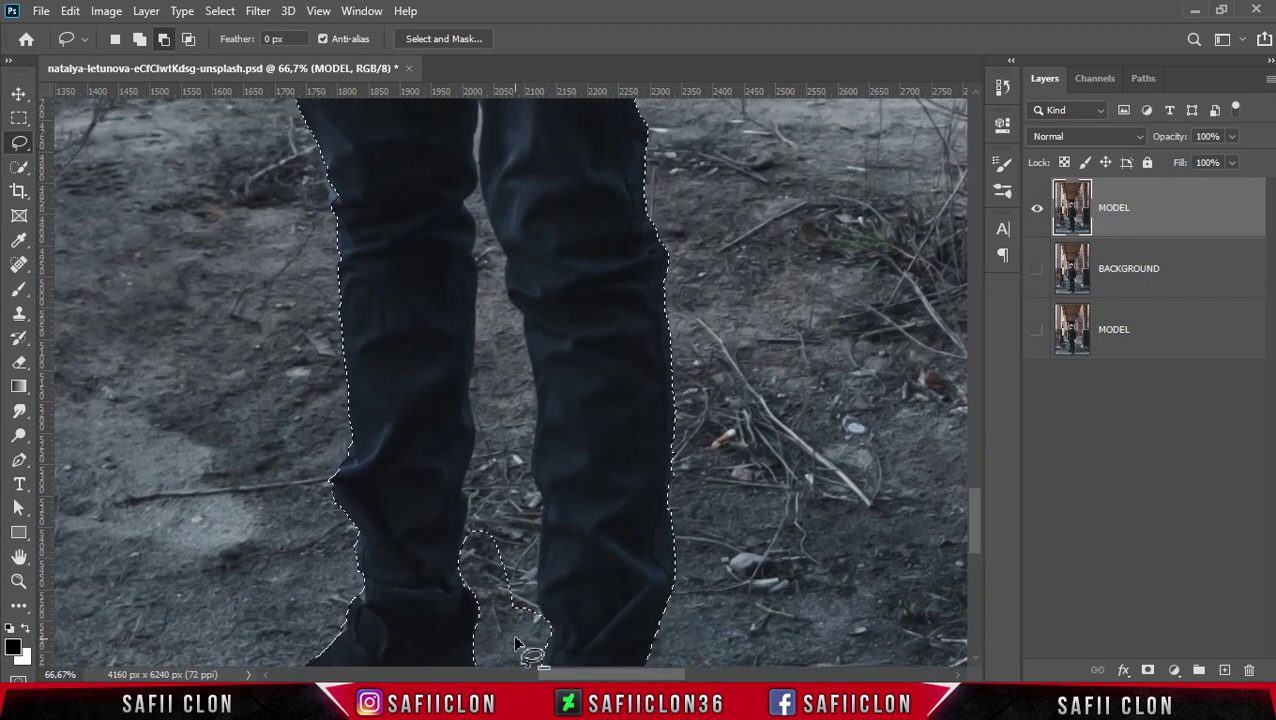
{"action": "scroll", "coordinate": [530, 660], "scroll_direction": "up", "scroll_amount": 1}
Cut the gap between the legs out of the selection along the inner leg edges.
{"action": "left_click_drag", "start_coordinate": [530, 660], "coordinate": [535, 645]}
{"action": "scroll", "coordinate": [512, 586], "scroll_direction": "down", "scroll_amount": 4}
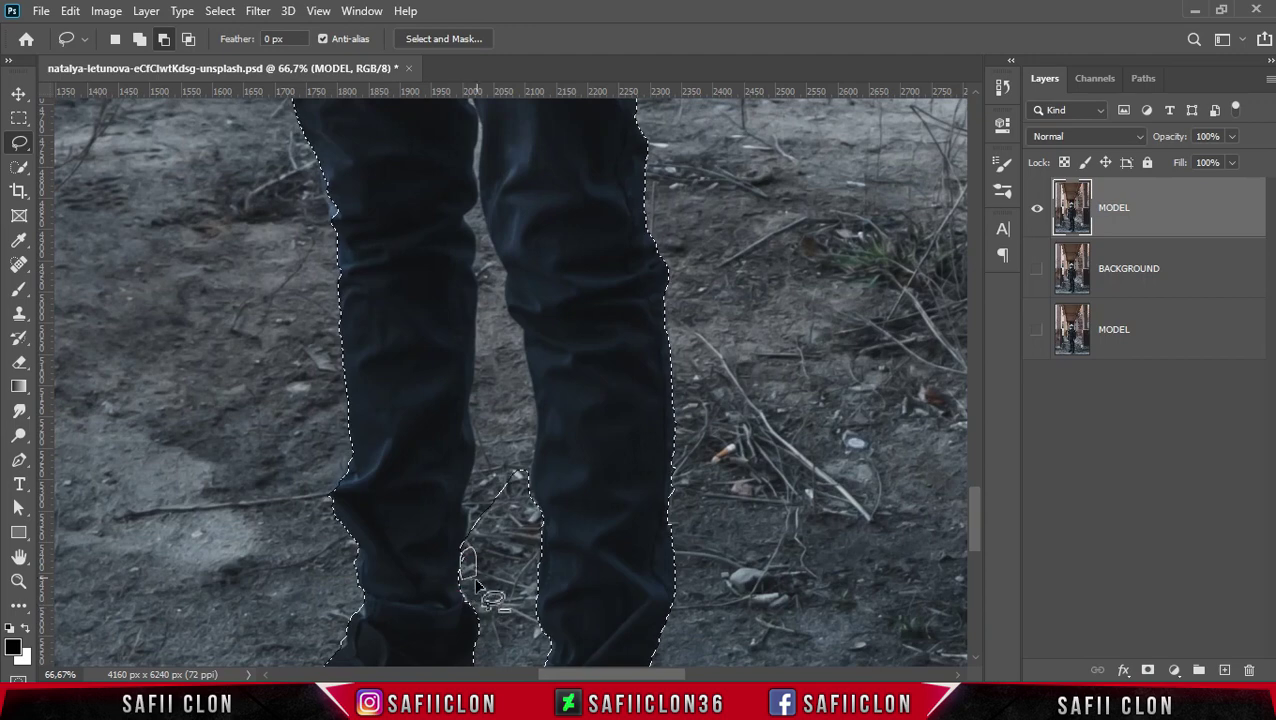
{"action": "mouse_move", "coordinate": [512, 586]}
{"action": "left_mouse_down"}
{"action": "mouse_move", "coordinate": [467, 498]}
{"action": "mouse_move", "coordinate": [530, 500]}
{"action": "left_mouse_up"}
{"action": "scroll", "coordinate": [537, 505], "scroll_direction": "up", "scroll_amount": 3}
{"action": "scroll", "coordinate": [516, 566], "scroll_direction": "up", "scroll_amount": 3}
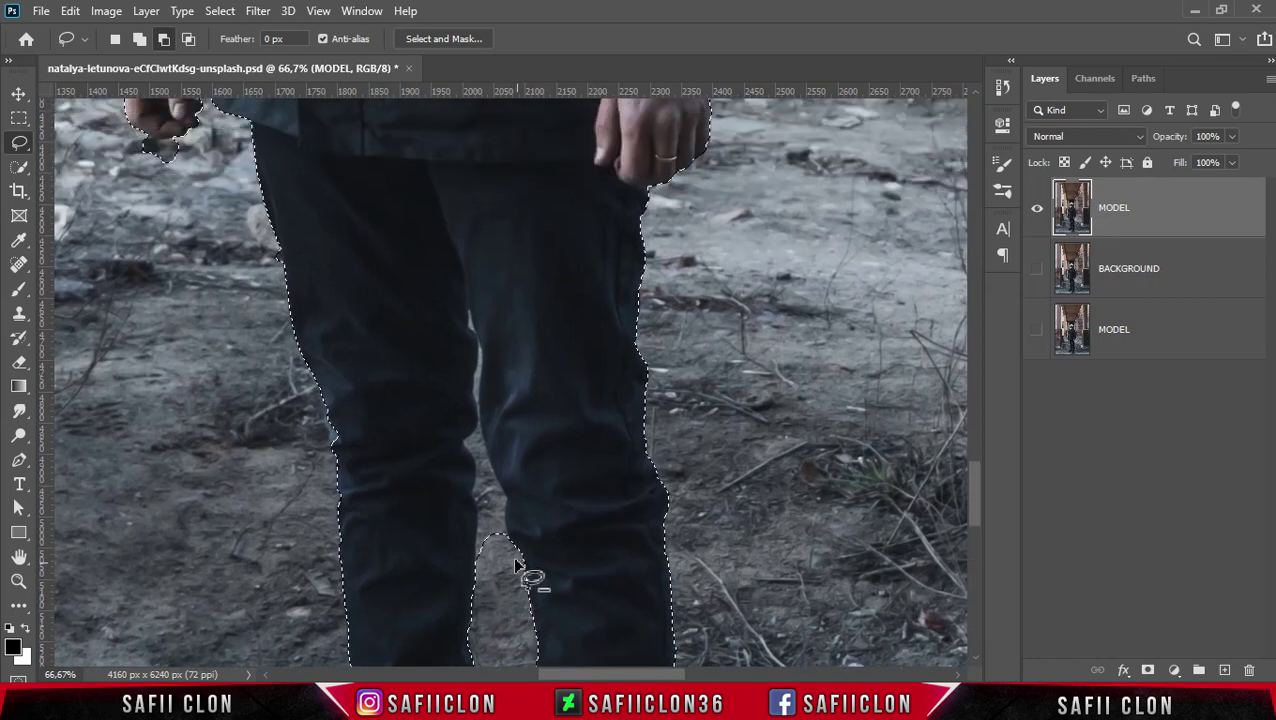
{"action": "scroll", "coordinate": [516, 576], "scroll_direction": "up", "scroll_amount": 3}
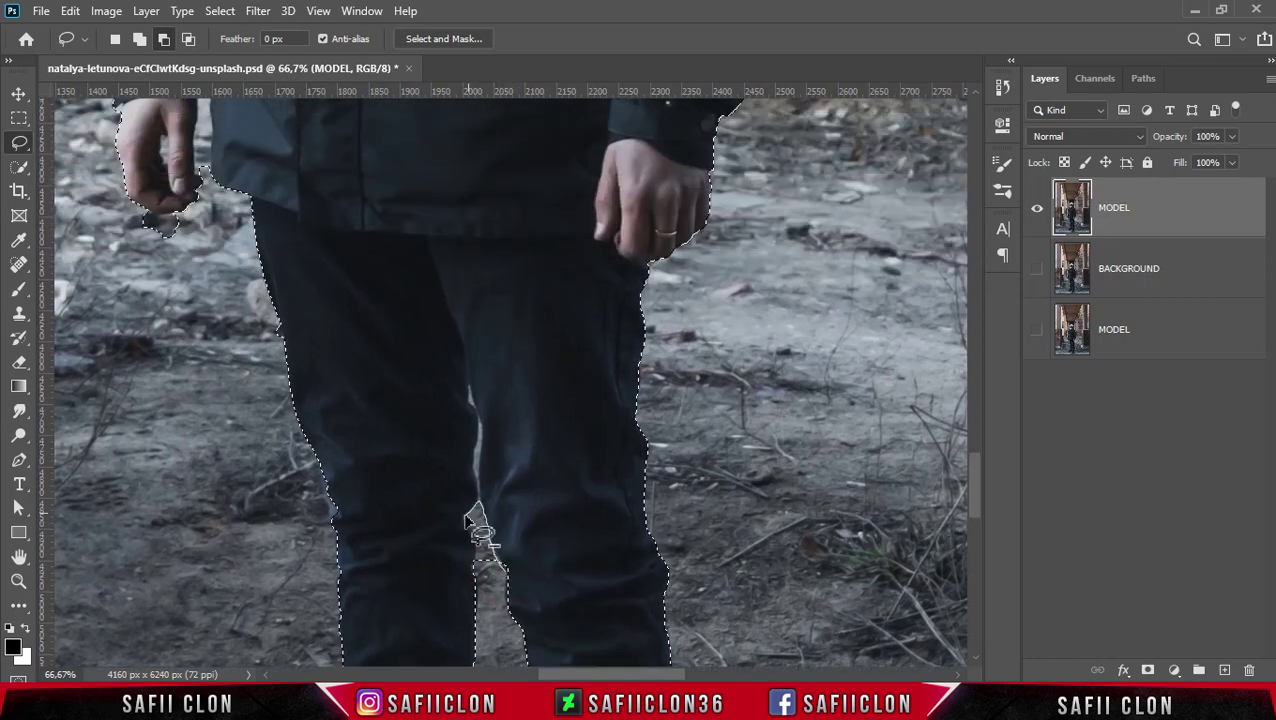
{"action": "scroll", "coordinate": [497, 597], "scroll_direction": "up", "scroll_amount": 2}
{"action": "scroll", "coordinate": [490, 590], "scroll_direction": "up", "scroll_amount": 2}
{"action": "left_click_drag", "start_coordinate": [479, 578], "coordinate": [478, 515]}
{"action": "scroll", "coordinate": [484, 598], "scroll_direction": "up", "scroll_amount": 2}
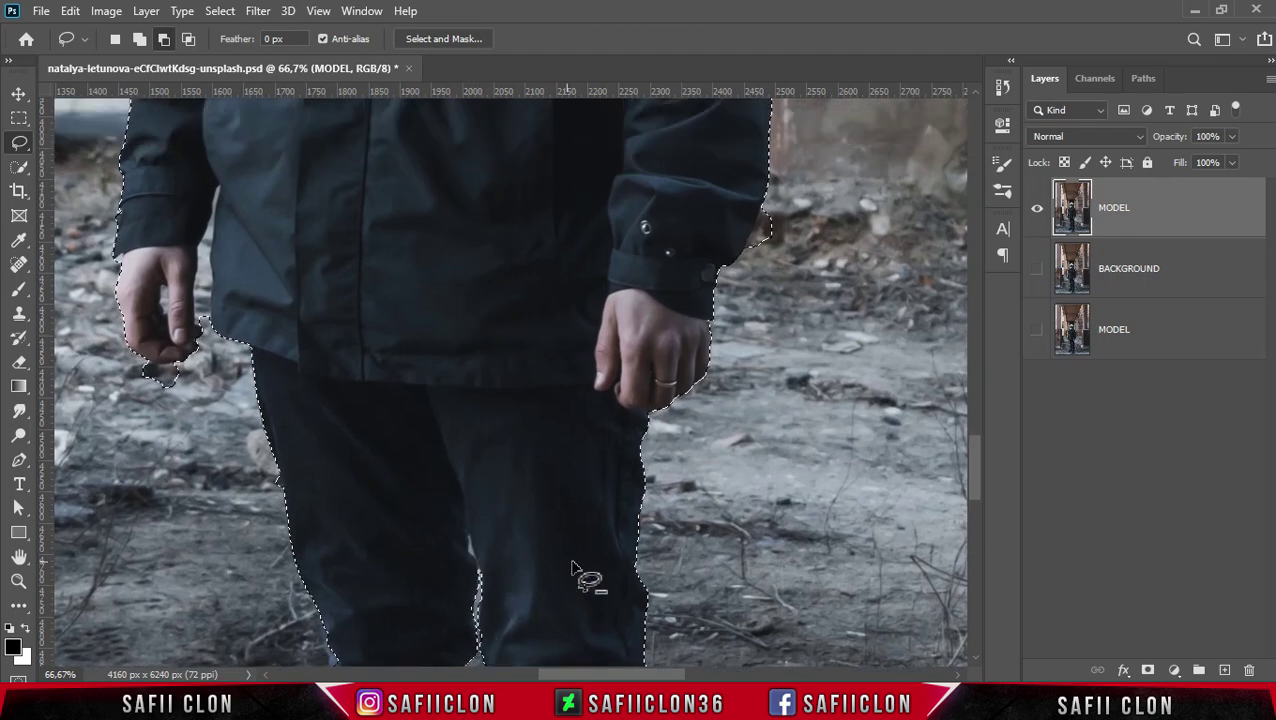
{"action": "scroll", "coordinate": [572, 568], "scroll_direction": "up", "scroll_amount": 3}
{"action": "left_click_drag", "start_coordinate": [797, 355], "coordinate": [790, 362]}
{"action": "scroll", "coordinate": [205, 535], "scroll_direction": "up", "scroll_amount": 2}
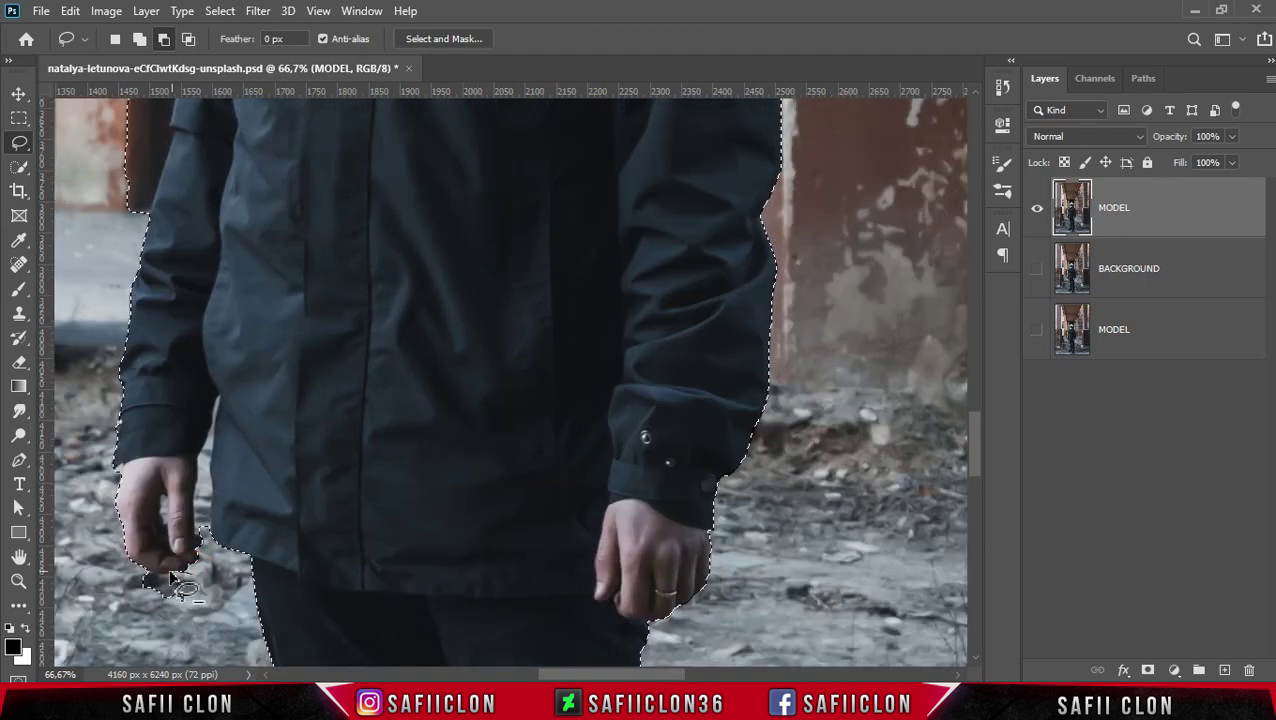
{"action": "scroll", "coordinate": [190, 550], "scroll_direction": "up", "scroll_amount": 1}
{"action": "scroll", "coordinate": [170, 562], "scroll_direction": "up", "scroll_amount": 1}
{"action": "scroll", "coordinate": [161, 564], "scroll_direction": "up", "scroll_amount": 1}
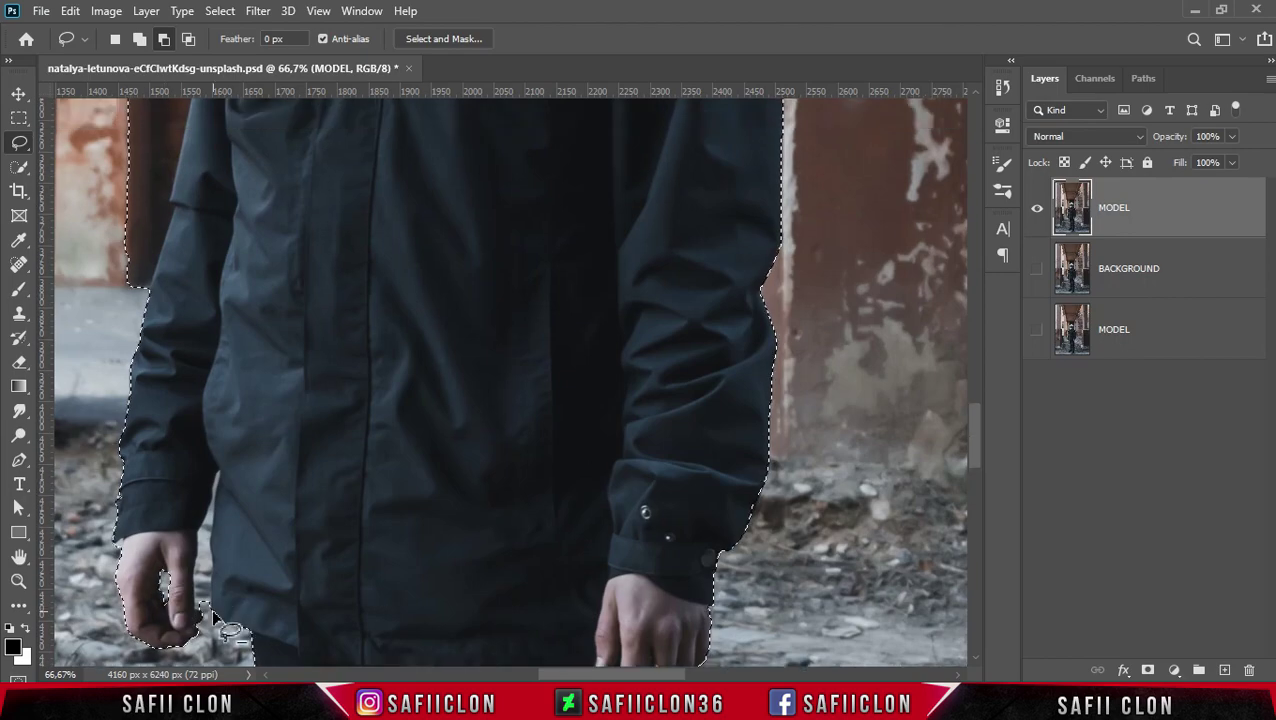
{"action": "scroll", "coordinate": [200, 585], "scroll_direction": "up", "scroll_amount": 1}
{"action": "scroll", "coordinate": [200, 580], "scroll_direction": "up", "scroll_amount": 1}
Refine the selection around the left hand, shoulder and the helmet's side device.
{"action": "left_click_drag", "start_coordinate": [202, 580], "coordinate": [209, 573]}
{"action": "scroll", "coordinate": [200, 550], "scroll_direction": "up", "scroll_amount": 1}
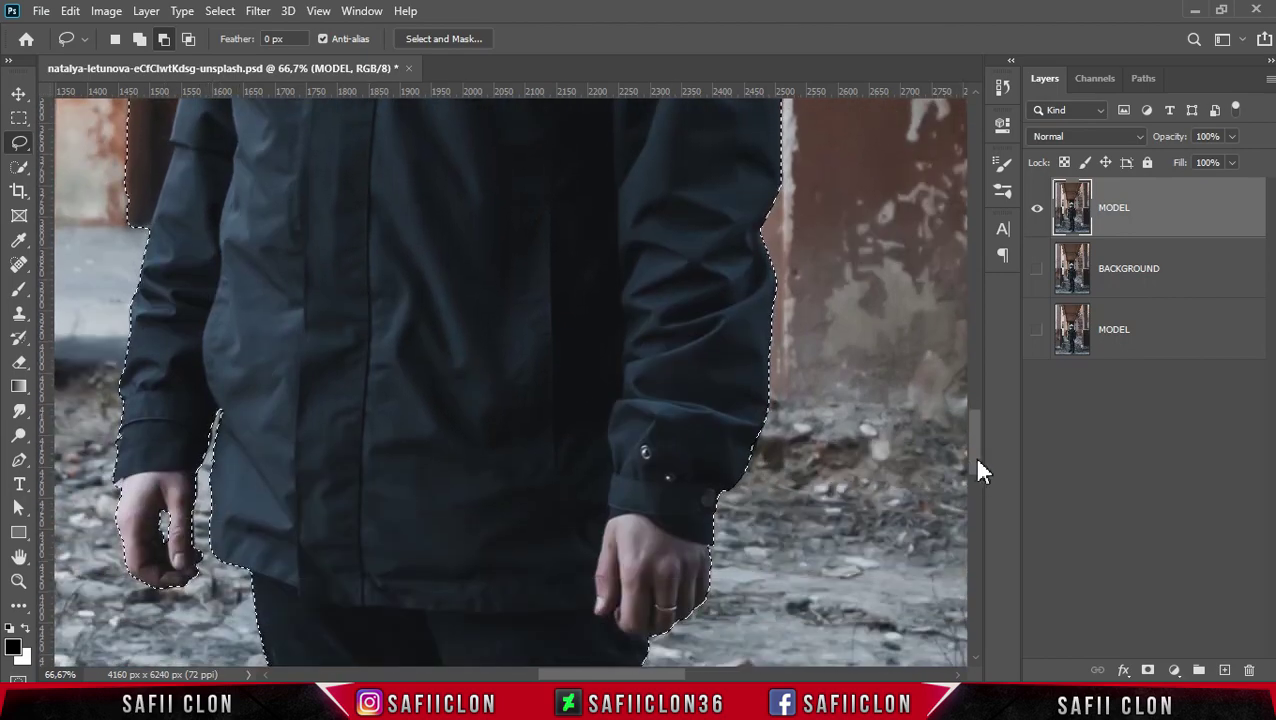
{"action": "scroll", "coordinate": [880, 430], "scroll_direction": "up", "scroll_amount": 5}
{"action": "left_click_drag", "start_coordinate": [786, 388], "coordinate": [789, 361]}
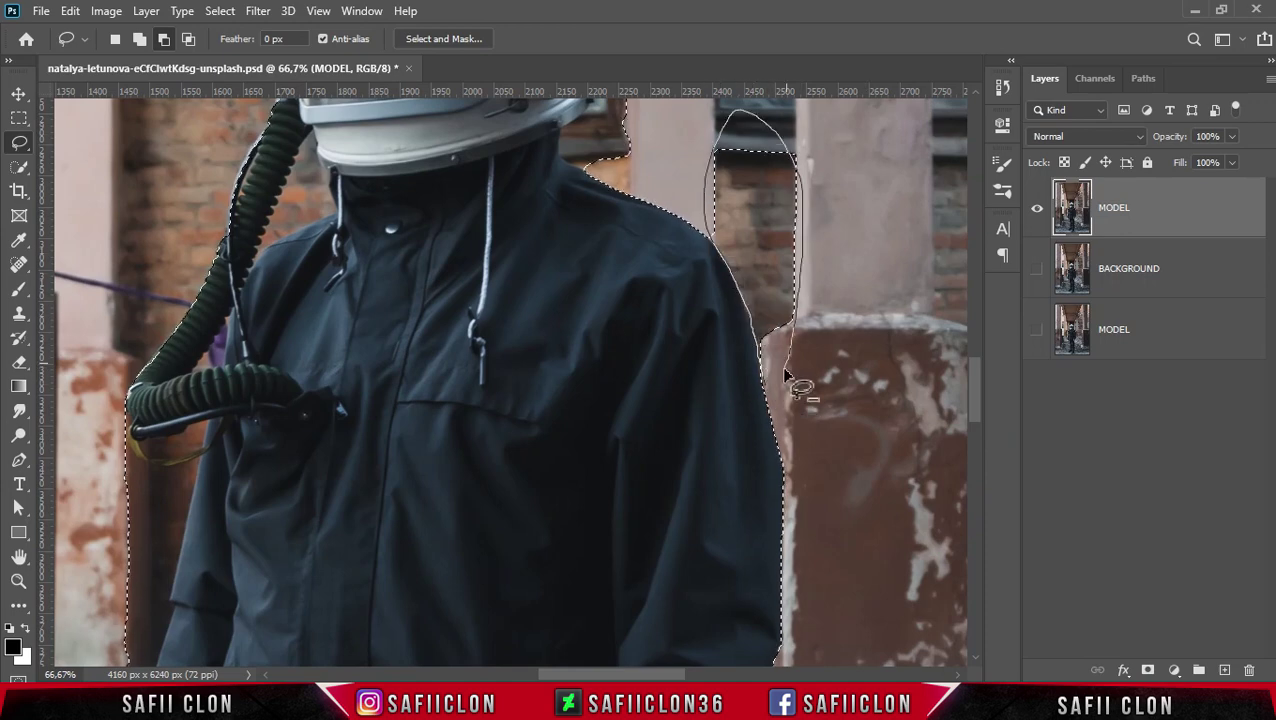
{"action": "scroll", "coordinate": [800, 371], "scroll_direction": "up", "scroll_amount": 2}
{"action": "scroll", "coordinate": [700, 400], "scroll_direction": "up", "scroll_amount": 3}
{"action": "scroll", "coordinate": [578, 358], "scroll_direction": "up", "scroll_amount": 1}
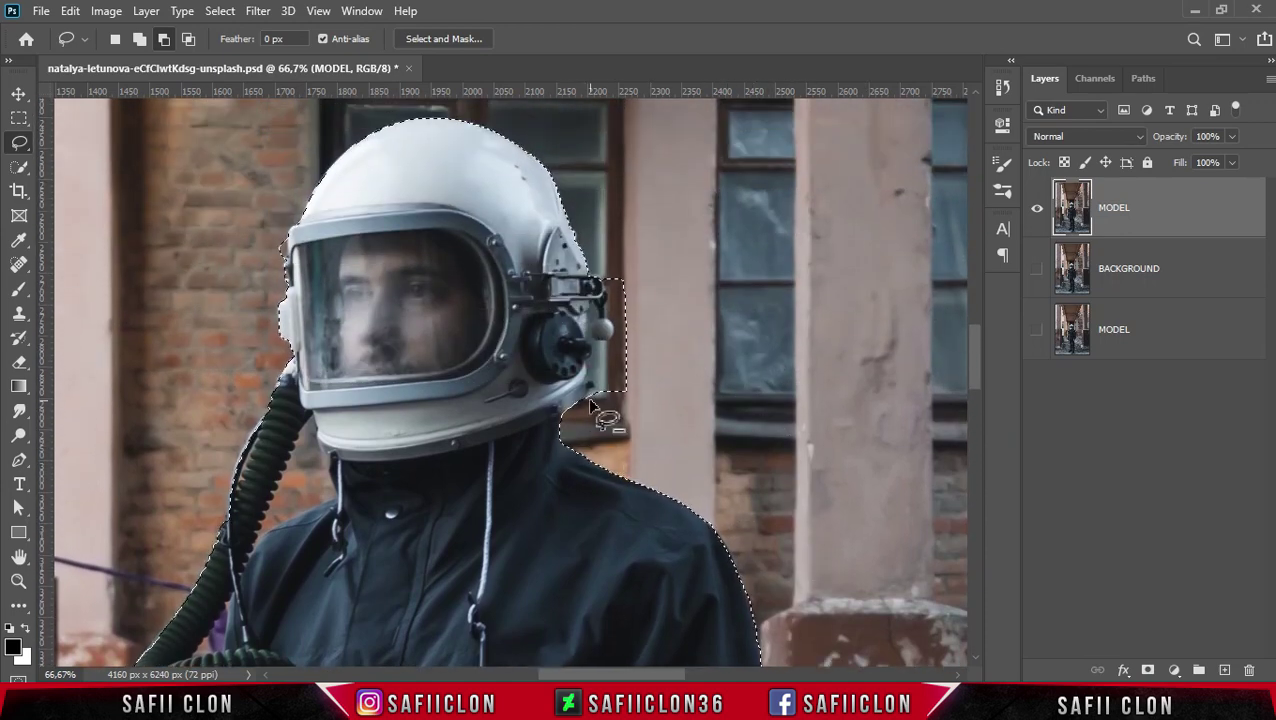
{"action": "scroll", "coordinate": [612, 424], "scroll_direction": "up", "scroll_amount": 1}
{"action": "left_click_drag", "start_coordinate": [612, 424], "coordinate": [632, 384]}
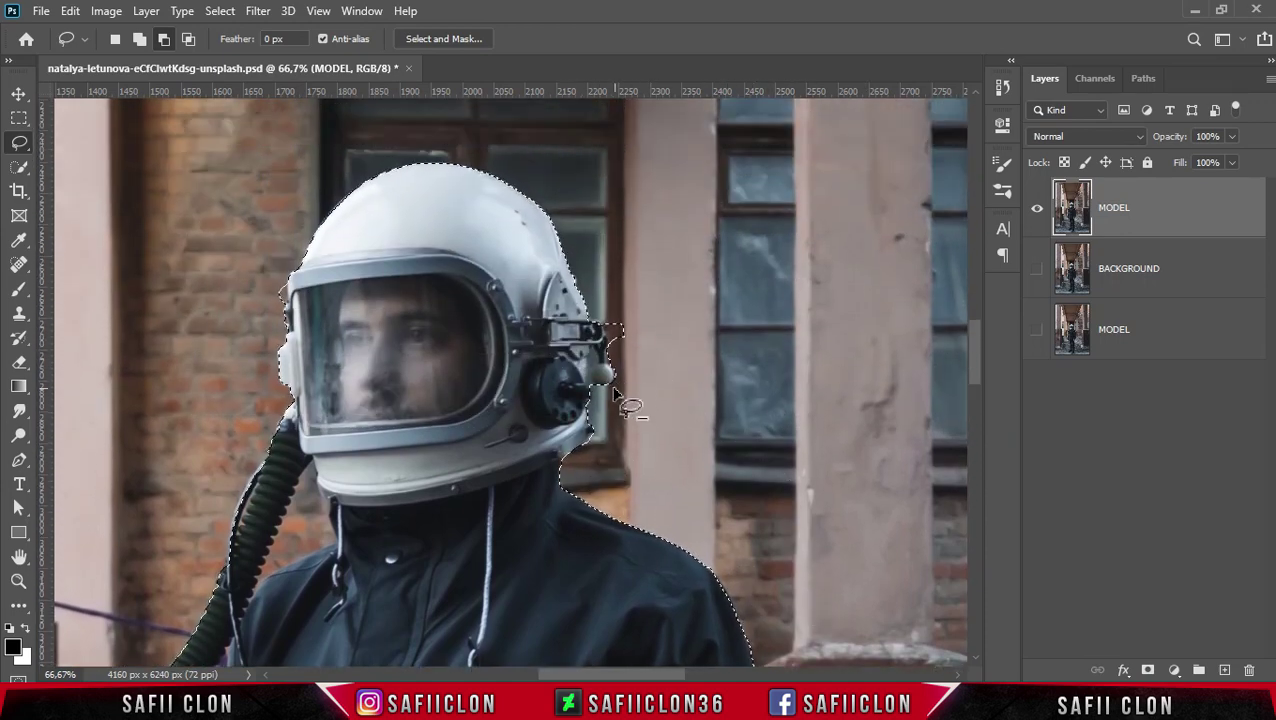
{"action": "scroll", "coordinate": [640, 362], "scroll_direction": "up", "scroll_amount": 1}
{"action": "left_click_drag", "start_coordinate": [610, 410], "coordinate": [589, 440]}
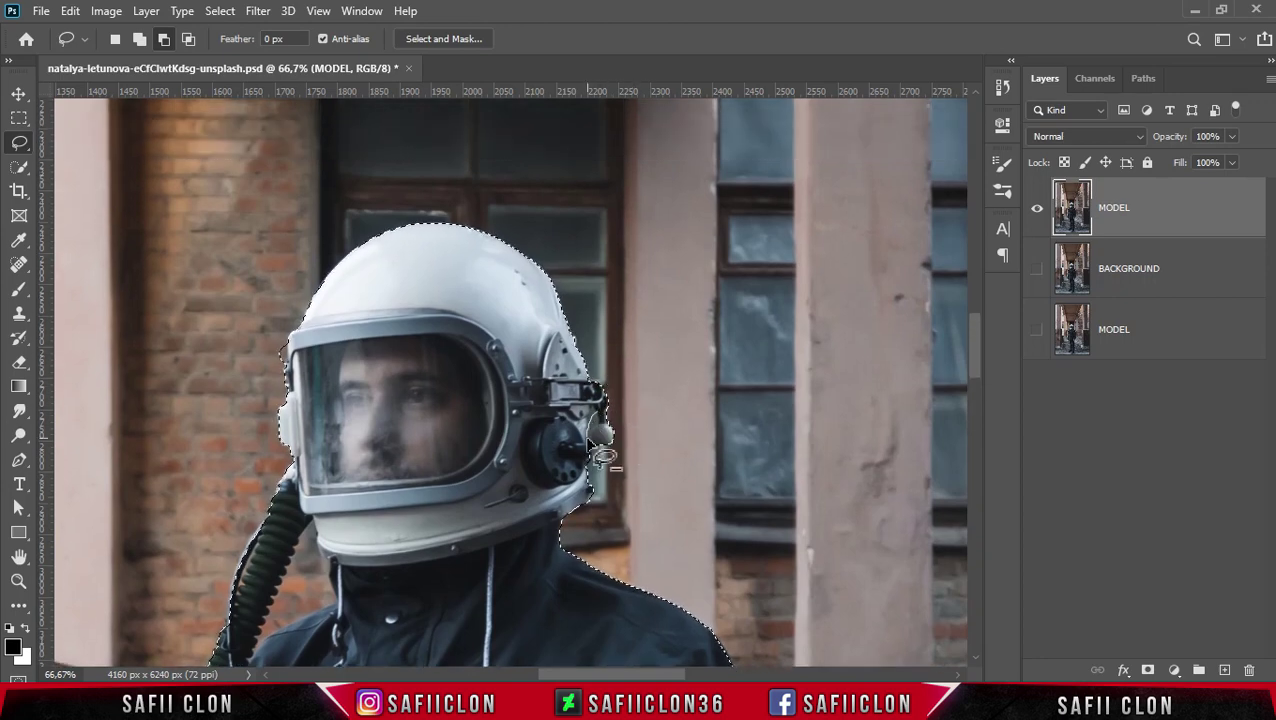
{"action": "scroll", "coordinate": [612, 432], "scroll_direction": "down", "scroll_amount": 3}
{"action": "scroll", "coordinate": [450, 350], "scroll_direction": "down", "scroll_amount": 2}
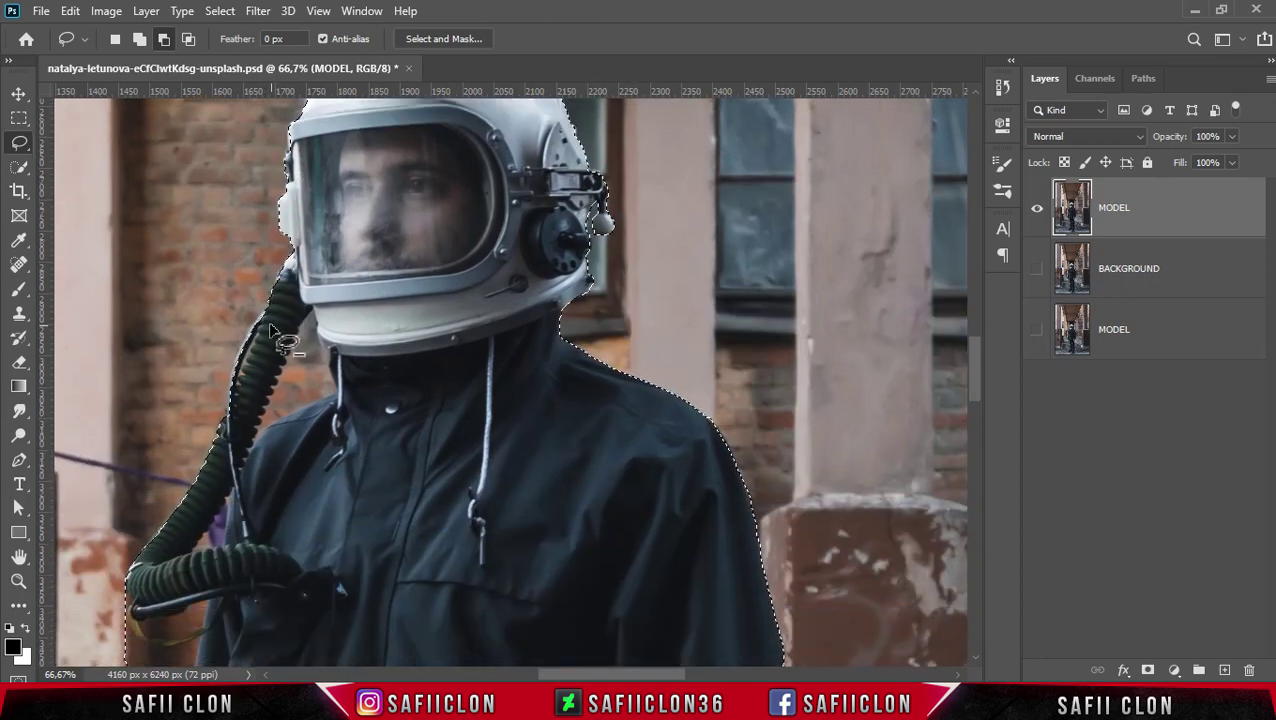
{"action": "scroll", "coordinate": [318, 262], "scroll_direction": "down", "scroll_amount": 1}
Trim the selection along the helmet's lower-left edge, the hose and the jacket.
{"action": "left_click_drag", "start_coordinate": [314, 256], "coordinate": [290, 287]}
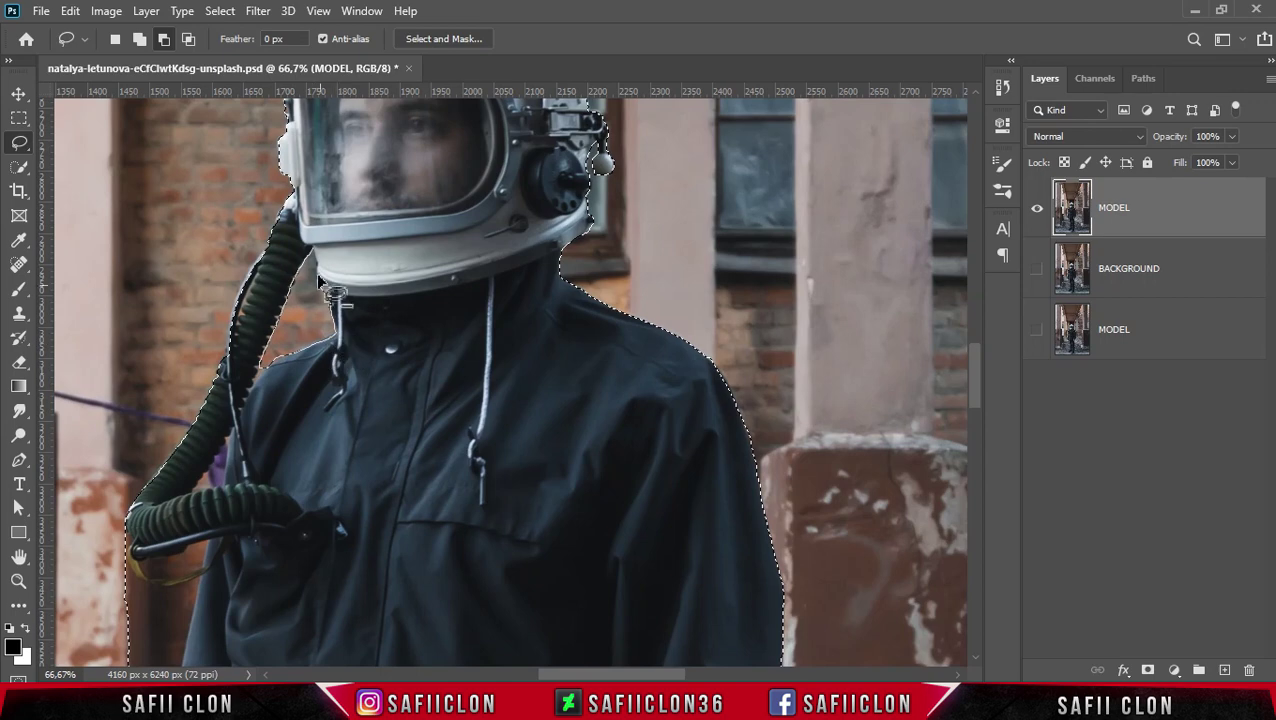
{"action": "scroll", "coordinate": [300, 300], "scroll_direction": "down", "scroll_amount": 2}
{"action": "scroll", "coordinate": [240, 335], "scroll_direction": "down", "scroll_amount": 1}
{"action": "mouse_move", "coordinate": [237, 335]}
{"action": "left_mouse_down"}
{"action": "mouse_move", "coordinate": [200, 385]}
{"action": "mouse_move", "coordinate": [150, 565]}
{"action": "left_mouse_up"}
{"action": "scroll", "coordinate": [220, 400], "scroll_direction": "down", "scroll_amount": 2}
{"action": "scroll", "coordinate": [180, 480], "scroll_direction": "down", "scroll_amount": 1}
{"action": "scroll", "coordinate": [165, 470], "scroll_direction": "up", "scroll_amount": 1}
{"action": "left_click_drag", "start_coordinate": [165, 510], "coordinate": [185, 525]}
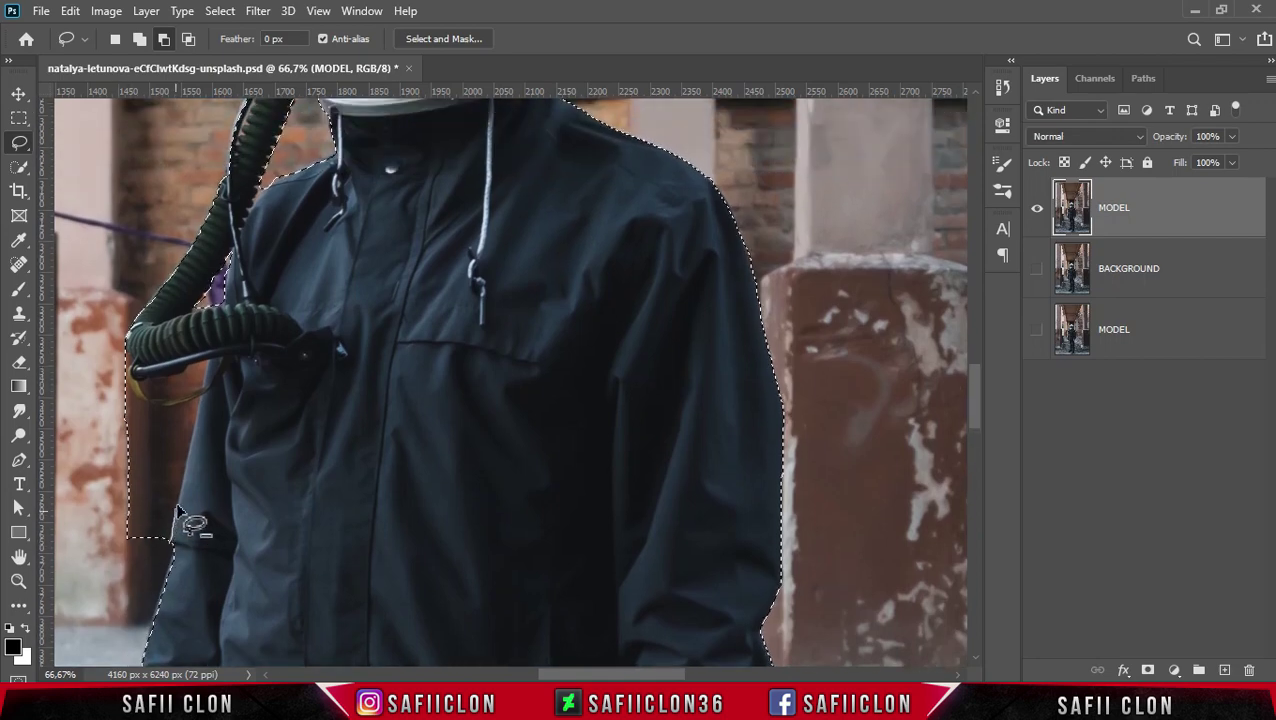
{"action": "scroll", "coordinate": [185, 525], "scroll_direction": "up", "scroll_amount": 1}
{"action": "scroll", "coordinate": [130, 578], "scroll_direction": "up", "scroll_amount": 1}
{"action": "mouse_move", "coordinate": [130, 578]}
{"action": "left_mouse_down"}
{"action": "mouse_move", "coordinate": [132, 470]}
{"action": "mouse_move", "coordinate": [125, 480]}
{"action": "mouse_move", "coordinate": [170, 488]}
{"action": "mouse_move", "coordinate": [207, 480]}
{"action": "left_mouse_up"}
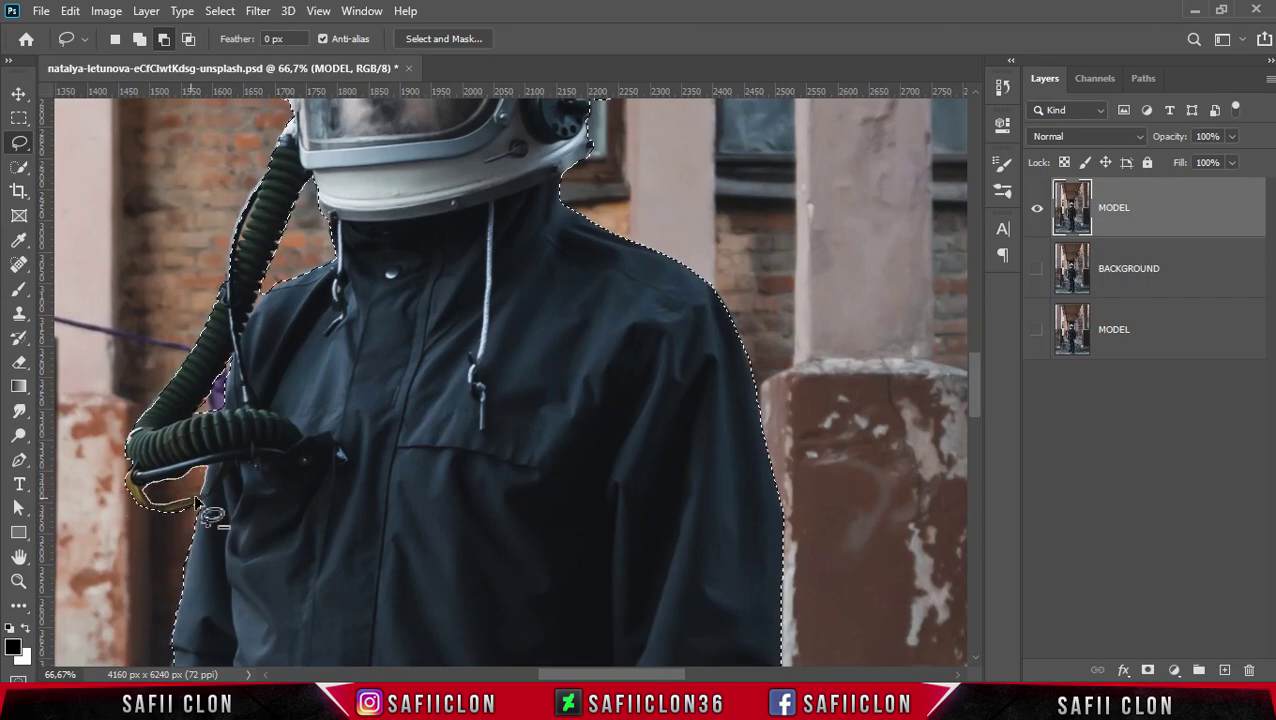
{"action": "mouse_move", "coordinate": [980, 400]}
{"action": "left_mouse_down"}
{"action": "mouse_move", "coordinate": [980, 375]}
{"action": "mouse_move", "coordinate": [980, 568]}
{"action": "left_mouse_up"}
{"action": "mouse_move", "coordinate": [440, 578]}
{"action": "left_mouse_down"}
{"action": "mouse_move", "coordinate": [555, 595]}
{"action": "mouse_move", "coordinate": [545, 590]}
{"action": "left_mouse_up"}
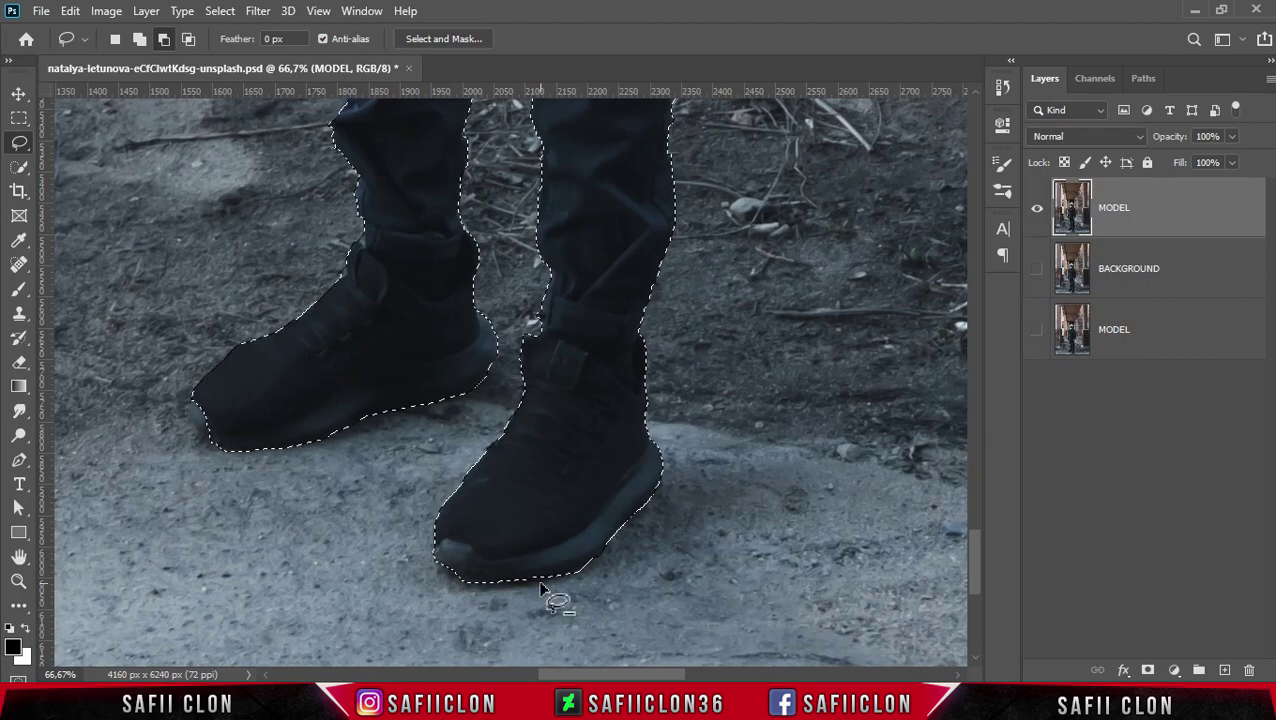
{"action": "scroll", "coordinate": [545, 590], "scroll_direction": "up", "scroll_amount": 3}
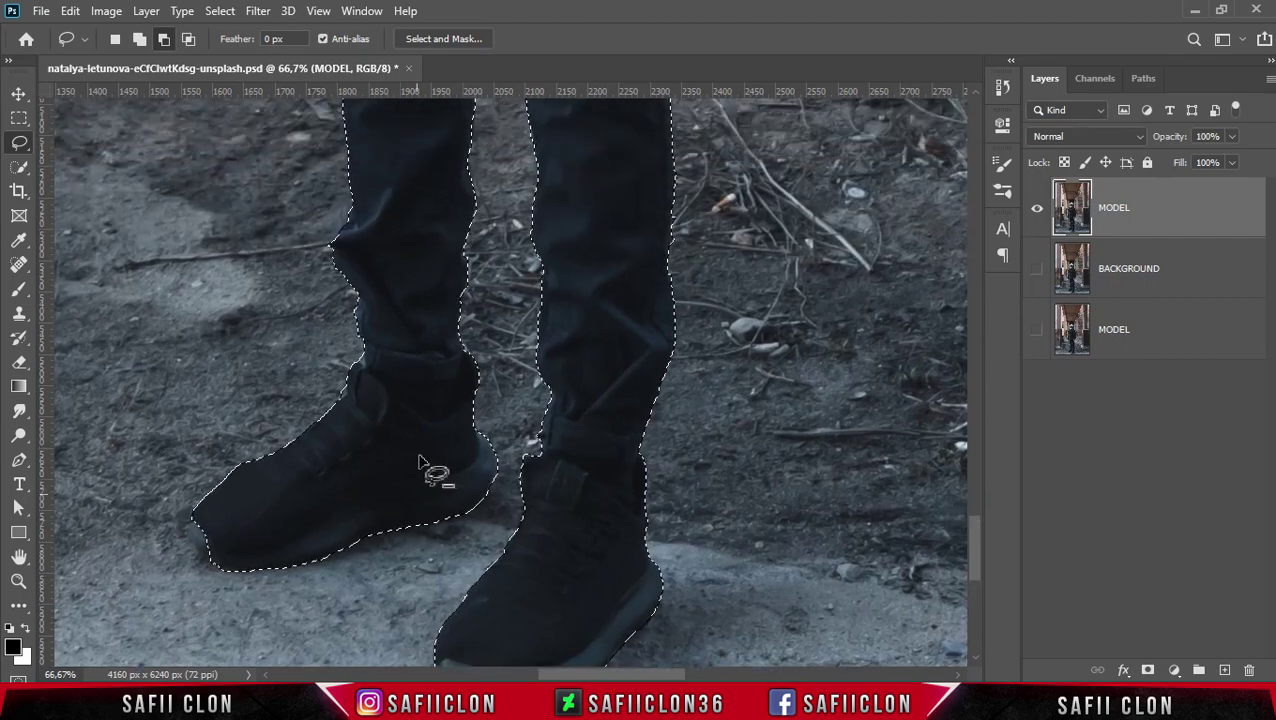
In Add-to-selection mode, add the left shoe's toe and hose edge, then zoom out.
{"action": "left_click", "coordinate": [140, 40]}
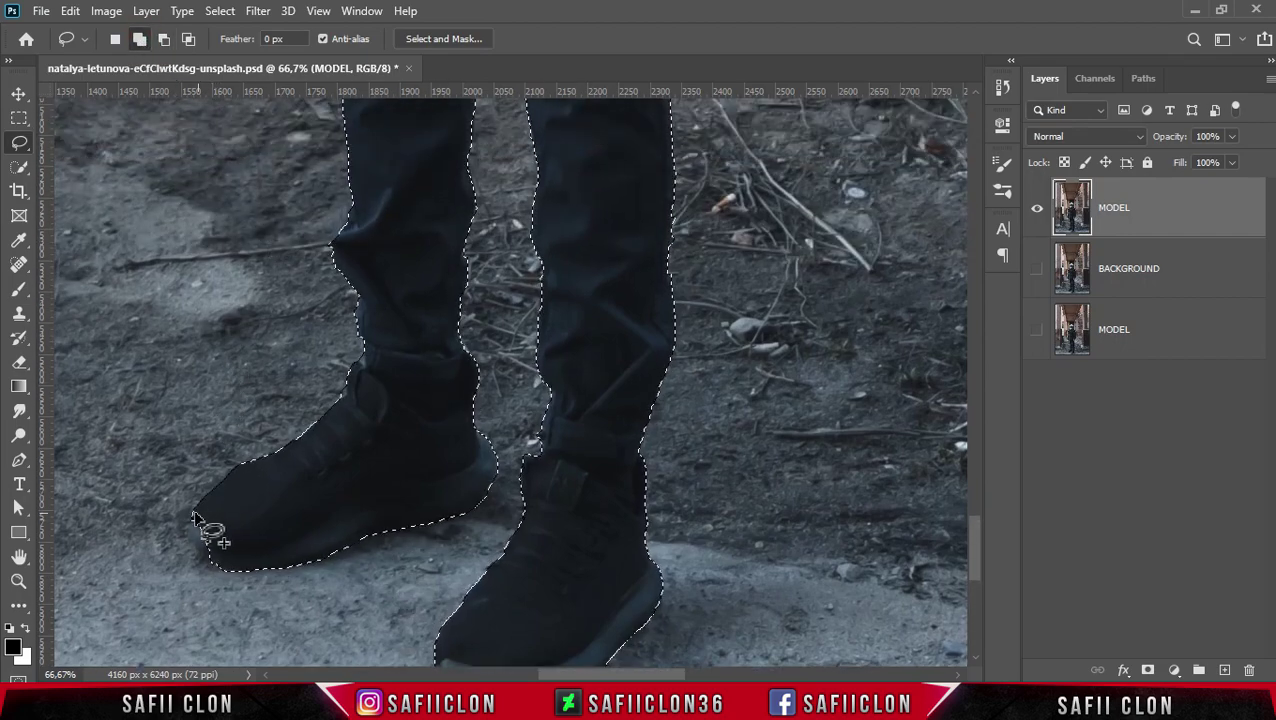
{"action": "left_click_drag", "start_coordinate": [231, 548], "coordinate": [225, 561]}
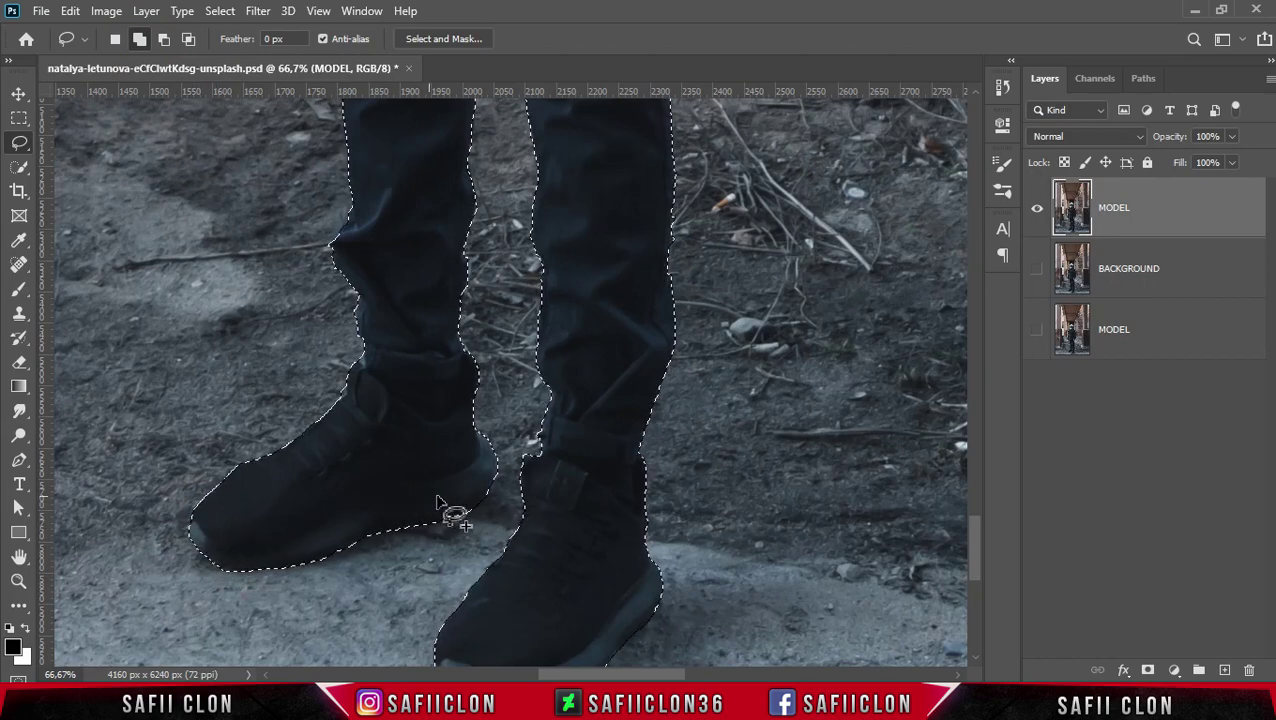
{"action": "scroll", "coordinate": [976, 534], "scroll_direction": "up", "scroll_amount": 3}
{"action": "left_click_drag", "start_coordinate": [979, 534], "coordinate": [977, 364]}
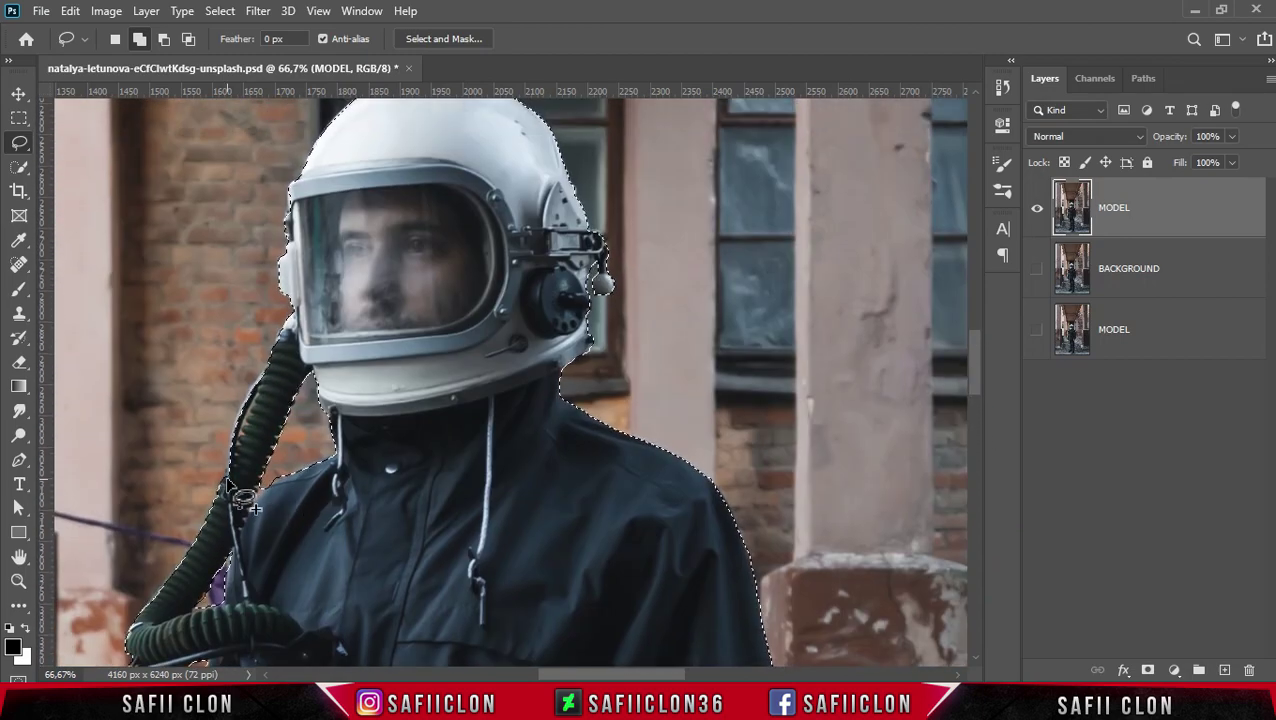
{"action": "left_click_drag", "start_coordinate": [244, 467], "coordinate": [230, 443]}
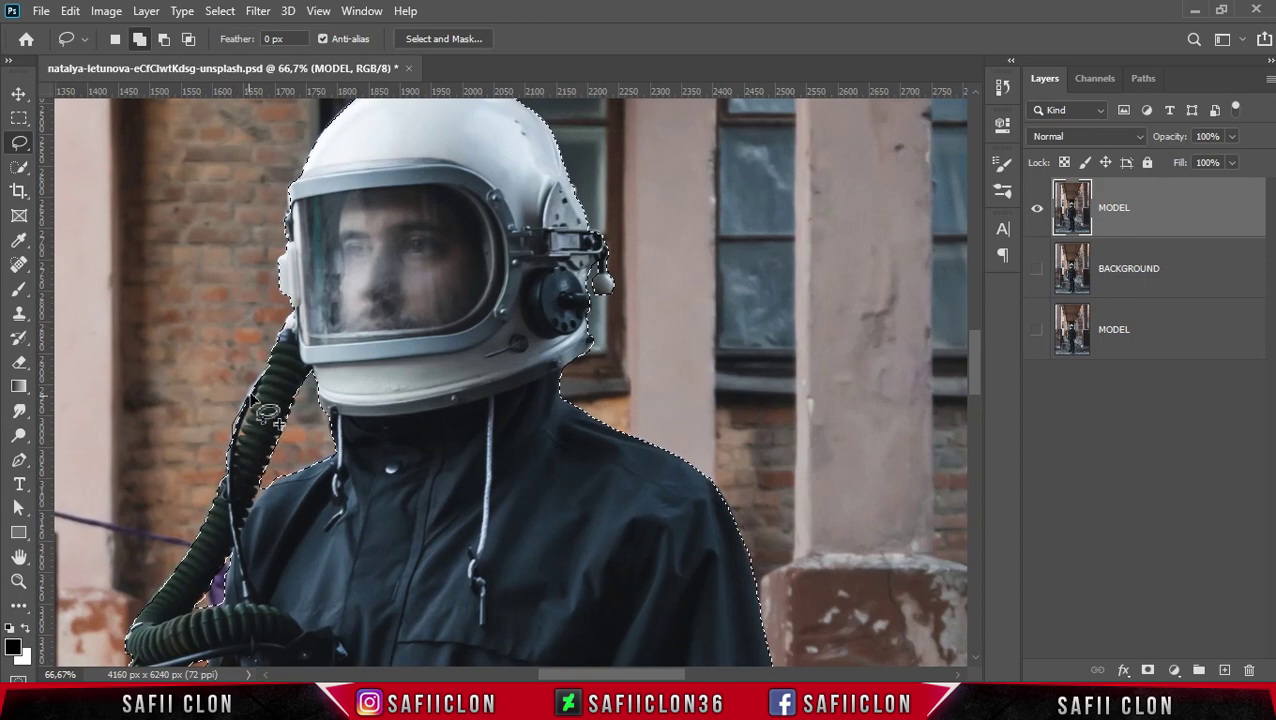
{"action": "scroll", "coordinate": [270, 350], "scroll_direction": "up", "scroll_amount": 1}
{"action": "scroll", "coordinate": [285, 290], "scroll_direction": "up", "scroll_amount": 1}
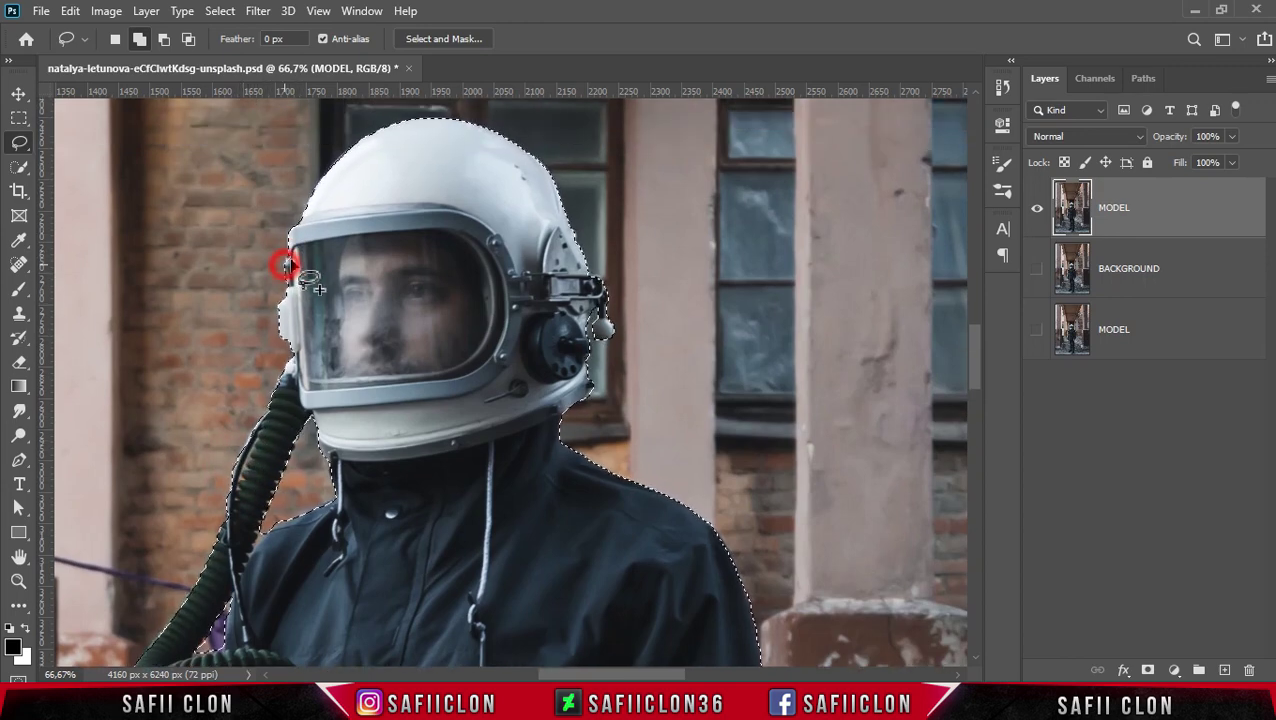
{"action": "scroll", "coordinate": [332, 311], "scroll_direction": "down", "scroll_amount": 3}
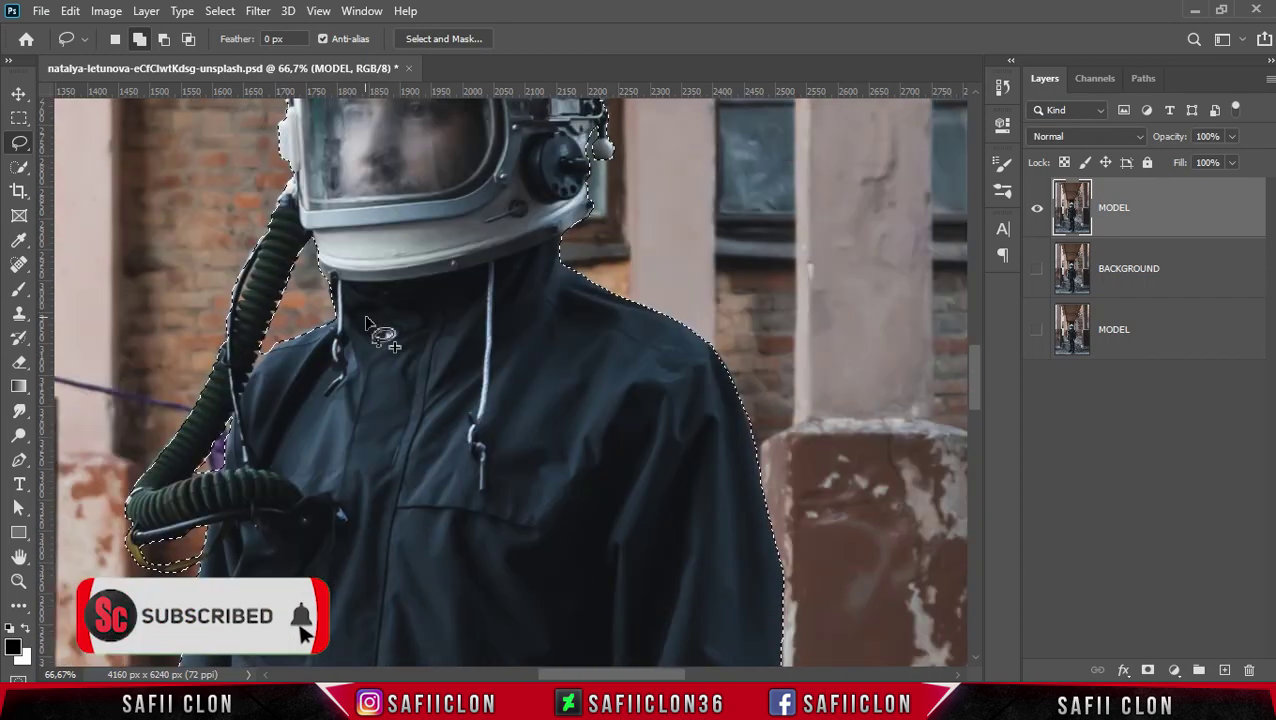
{"action": "key", "text": "ctrl+minus"}
{"action": "key", "text": "ctrl+minus"}
{"action": "key", "text": "ctrl+minus"}
{"action": "key", "text": "ctrl+minus"}
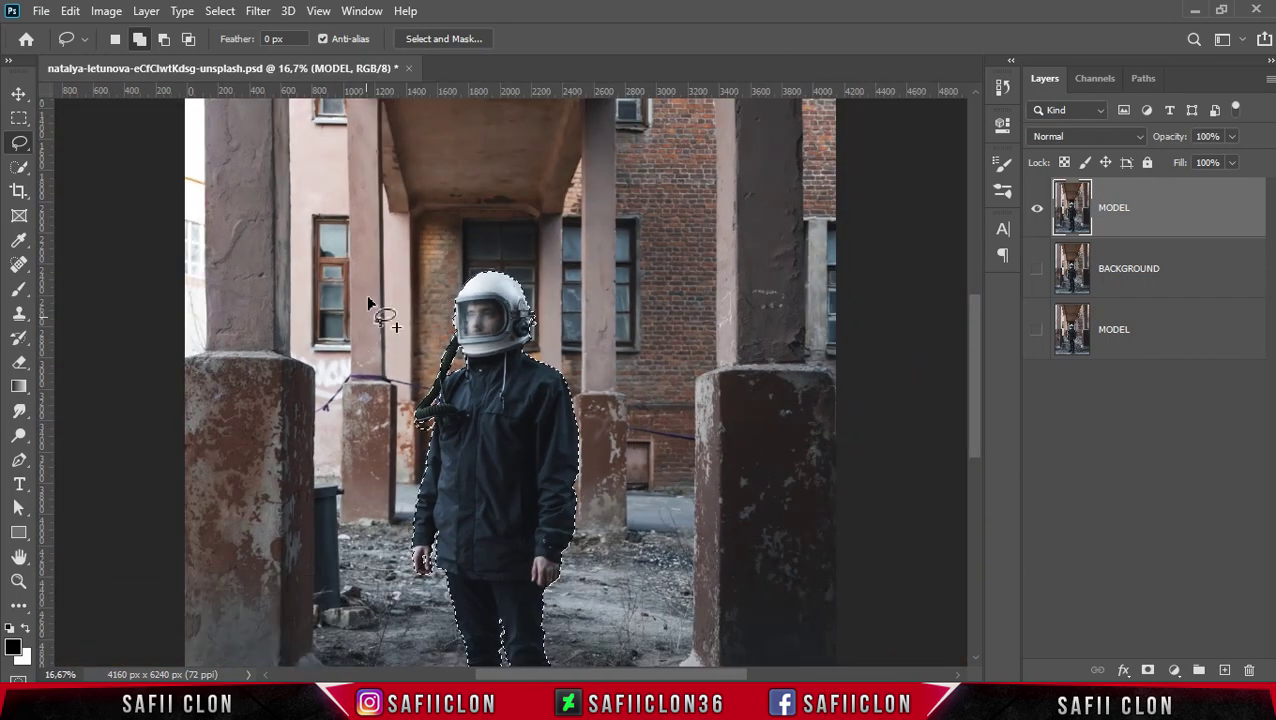
{"action": "scroll", "coordinate": [600, 280], "scroll_direction": "down", "scroll_amount": 3}
{"action": "scroll", "coordinate": [700, 300], "scroll_direction": "up", "scroll_amount": 1}
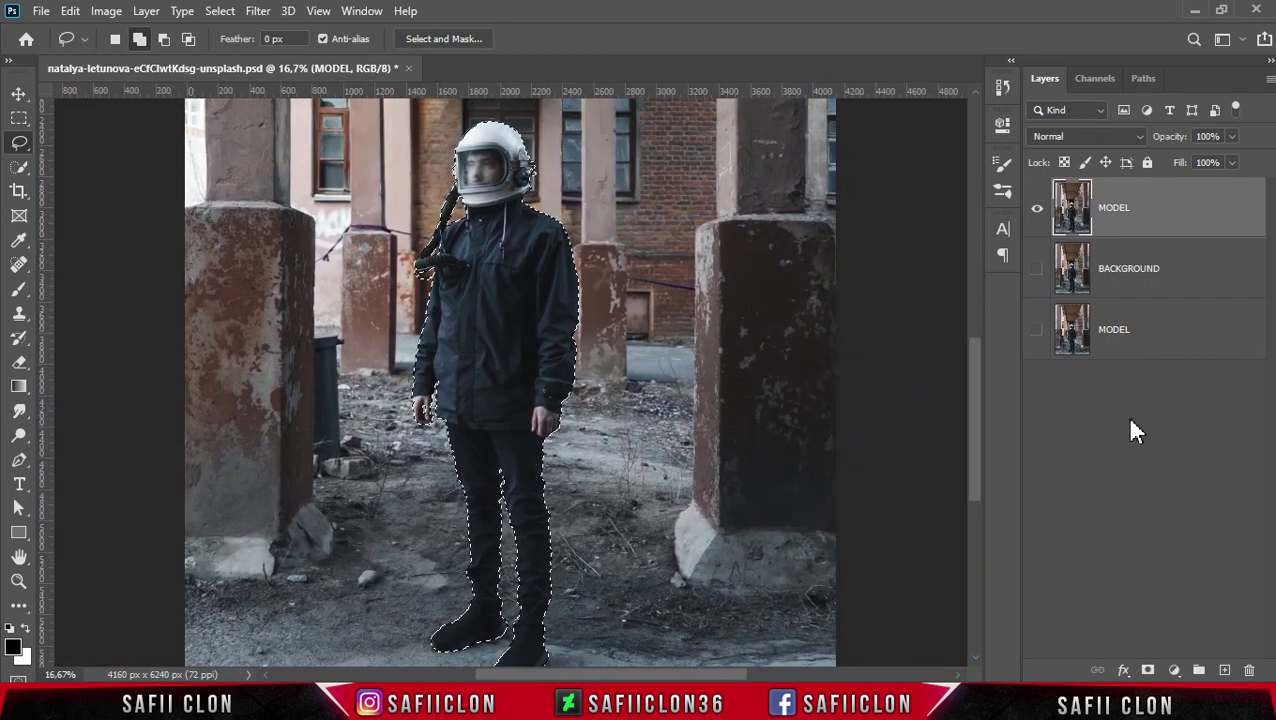
Mask MODEL to the astronaut, show BACKGROUND, and reload the mask as a selection on BACKGROUND.
{"action": "left_click", "coordinate": [1147, 670]}
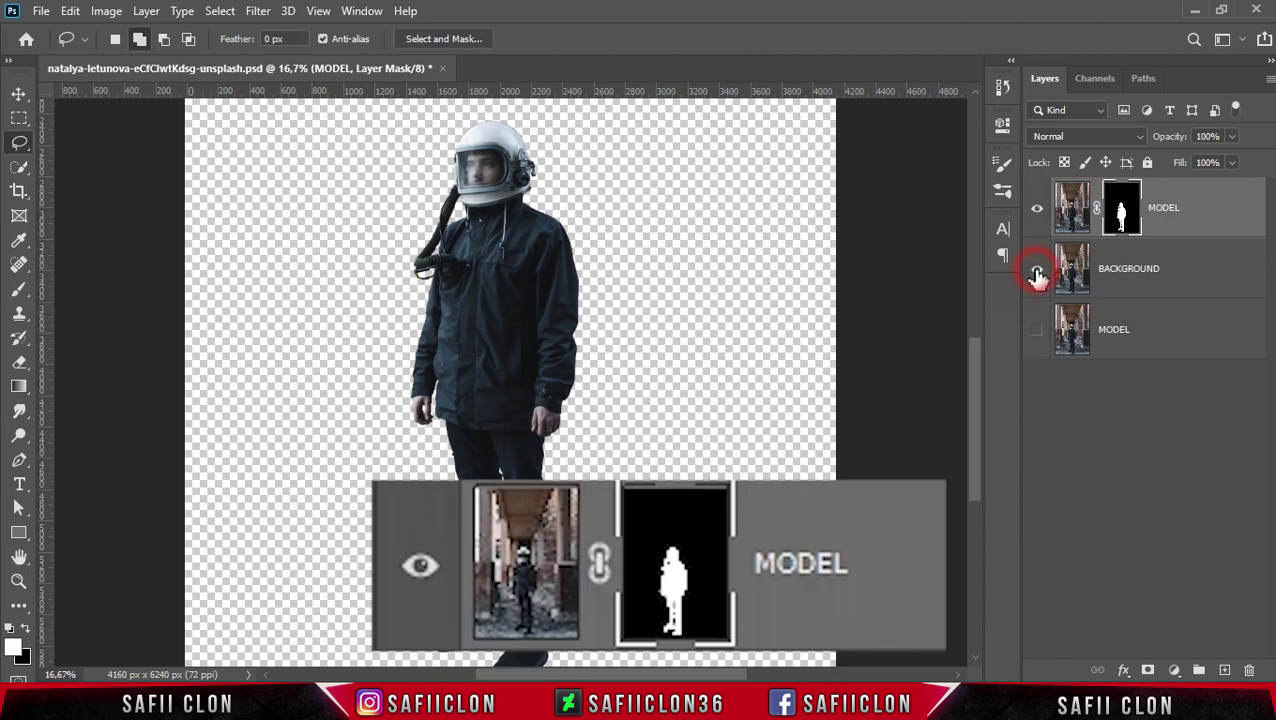
{"action": "left_click", "coordinate": [1037, 270]}
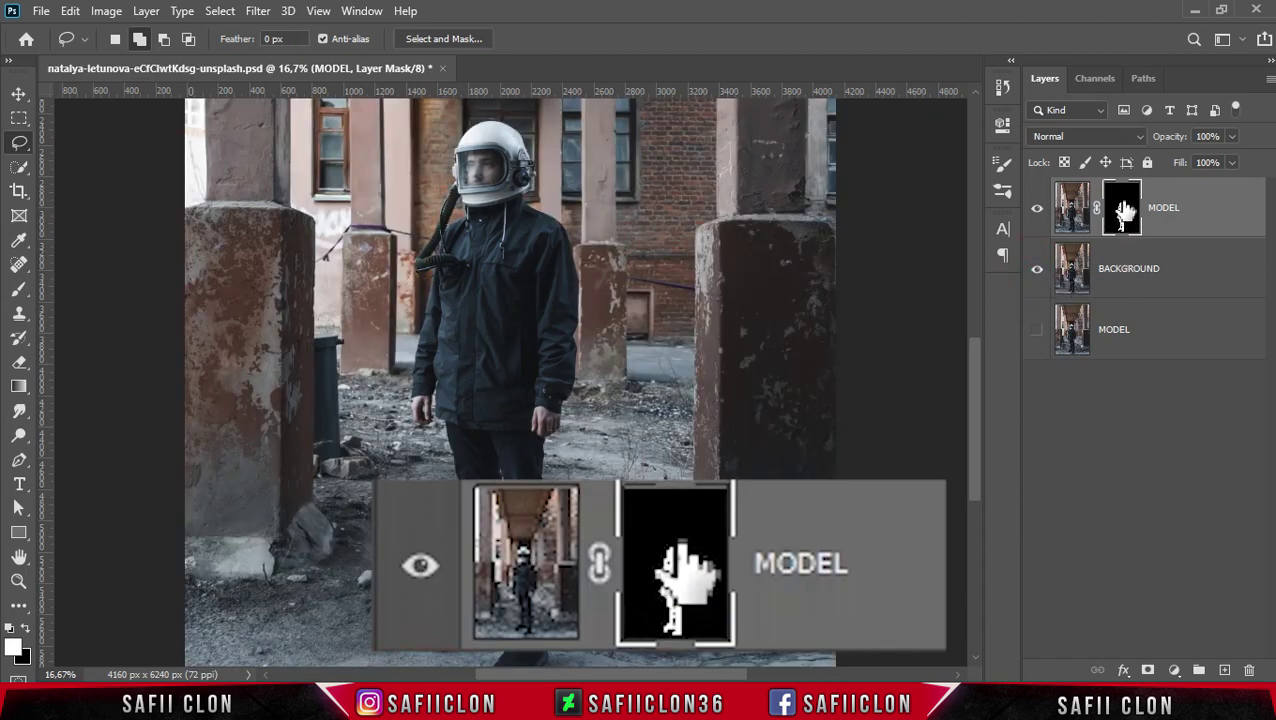
{"action": "left_click", "coordinate": [1122, 210], "text": "ctrl"}
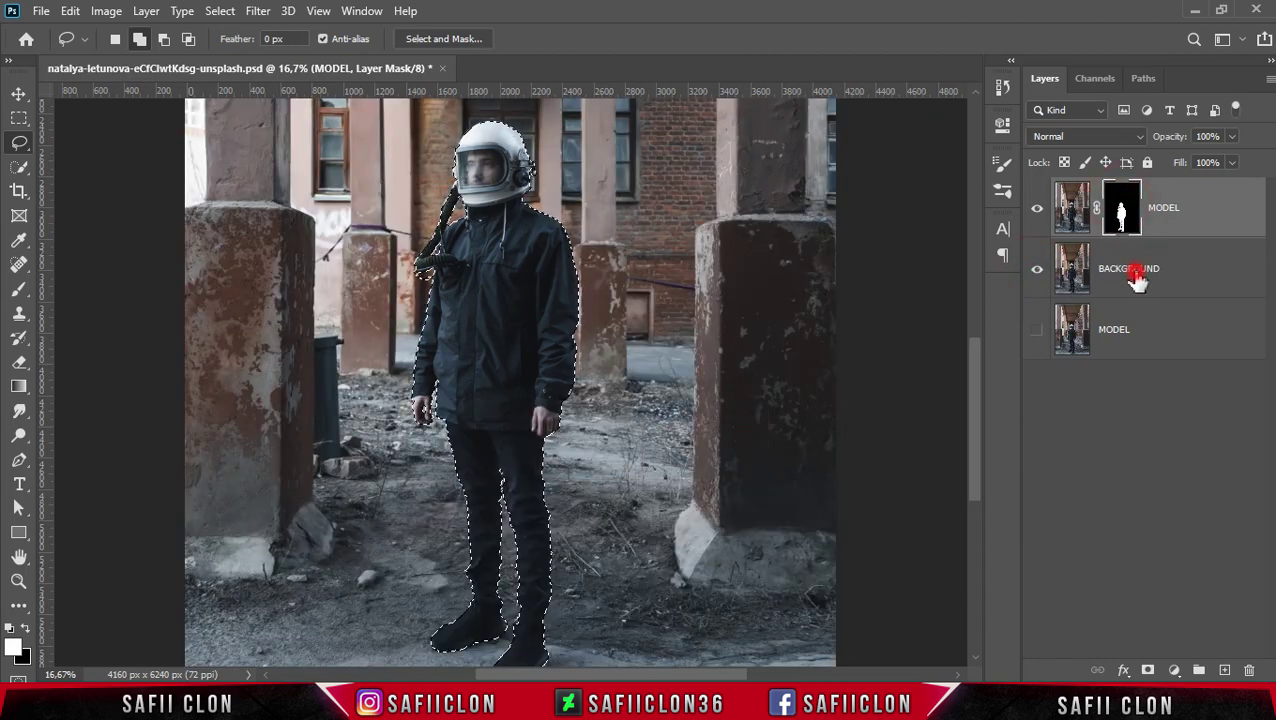
{"action": "left_click", "coordinate": [1139, 272]}
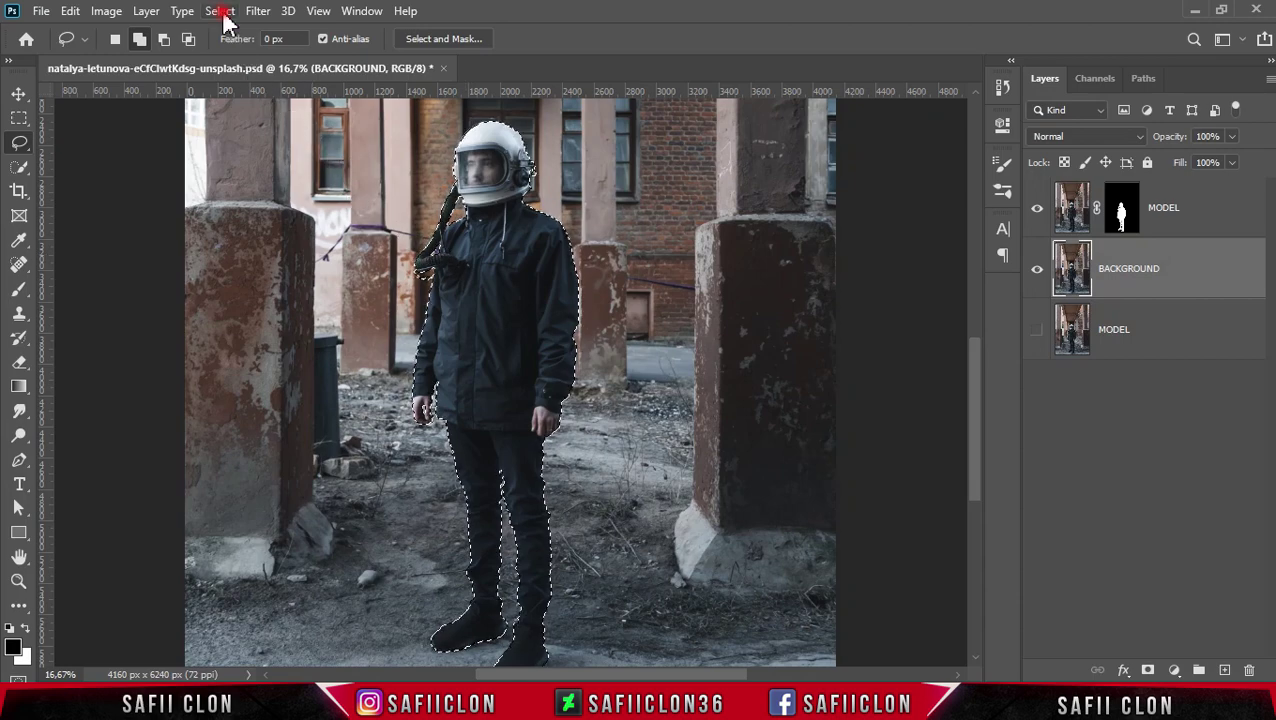
Expand the astronaut selection by 9 pixels.
{"action": "left_click", "coordinate": [220, 11]}
{"action": "mouse_move", "coordinate": [237, 276]}
{"action": "left_click", "coordinate": [440, 311]}
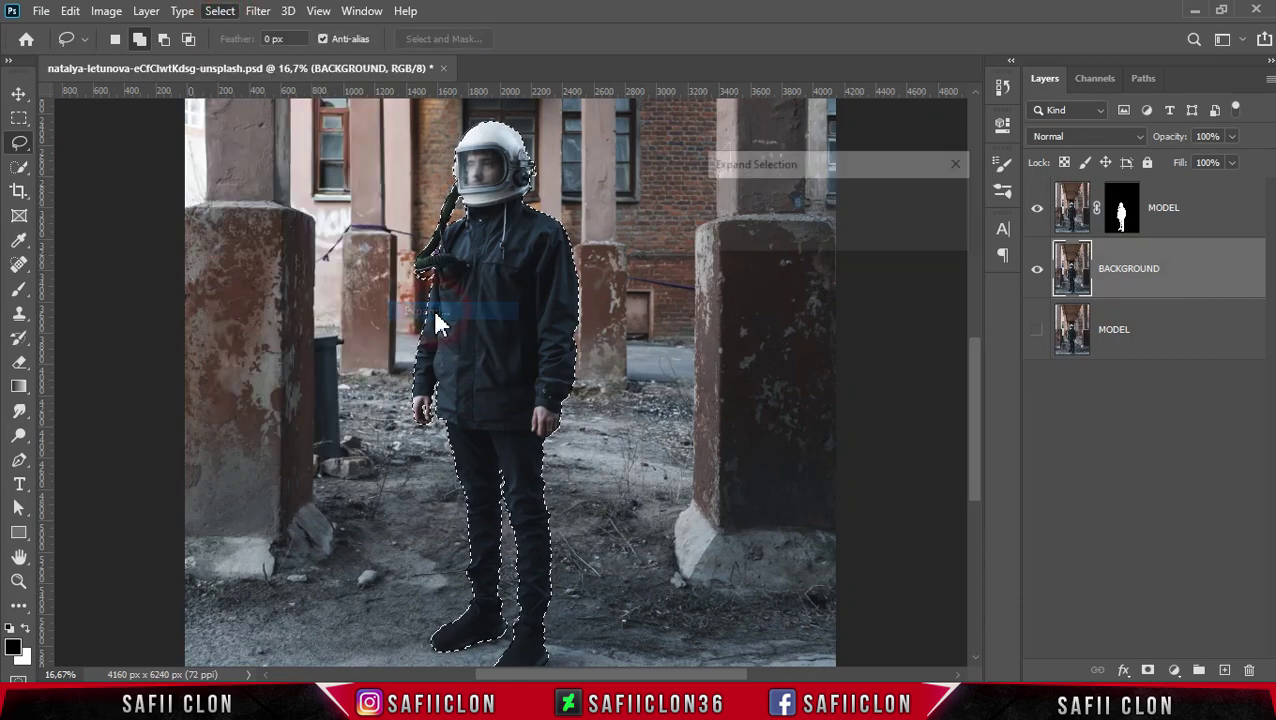
{"action": "type", "text": "9"}
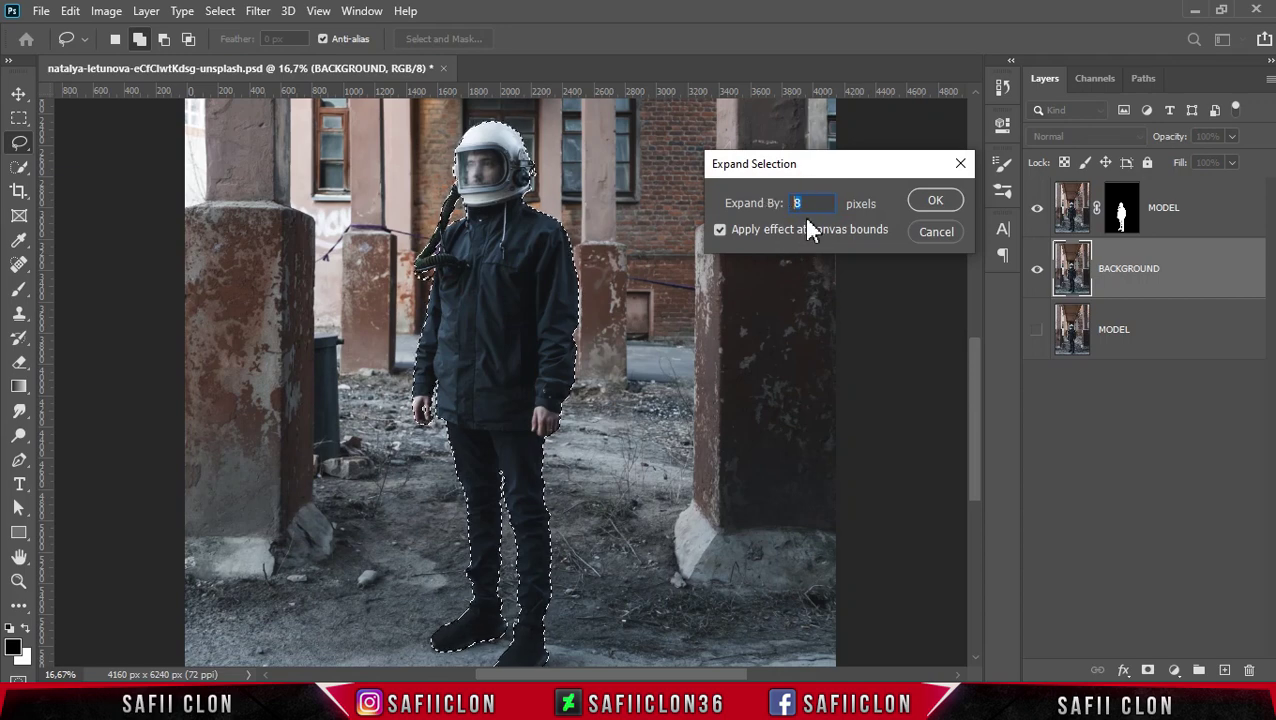
{"action": "left_click", "coordinate": [931, 203]}
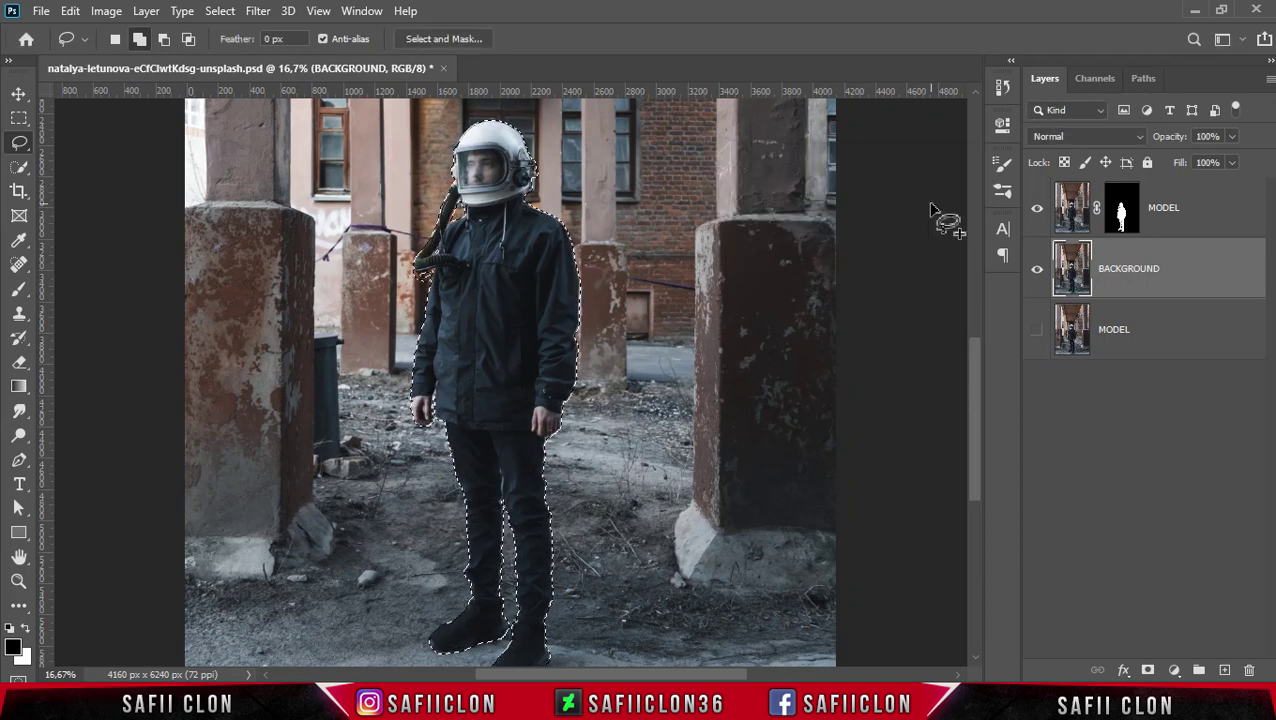
{"action": "left_click", "coordinate": [70, 12]}
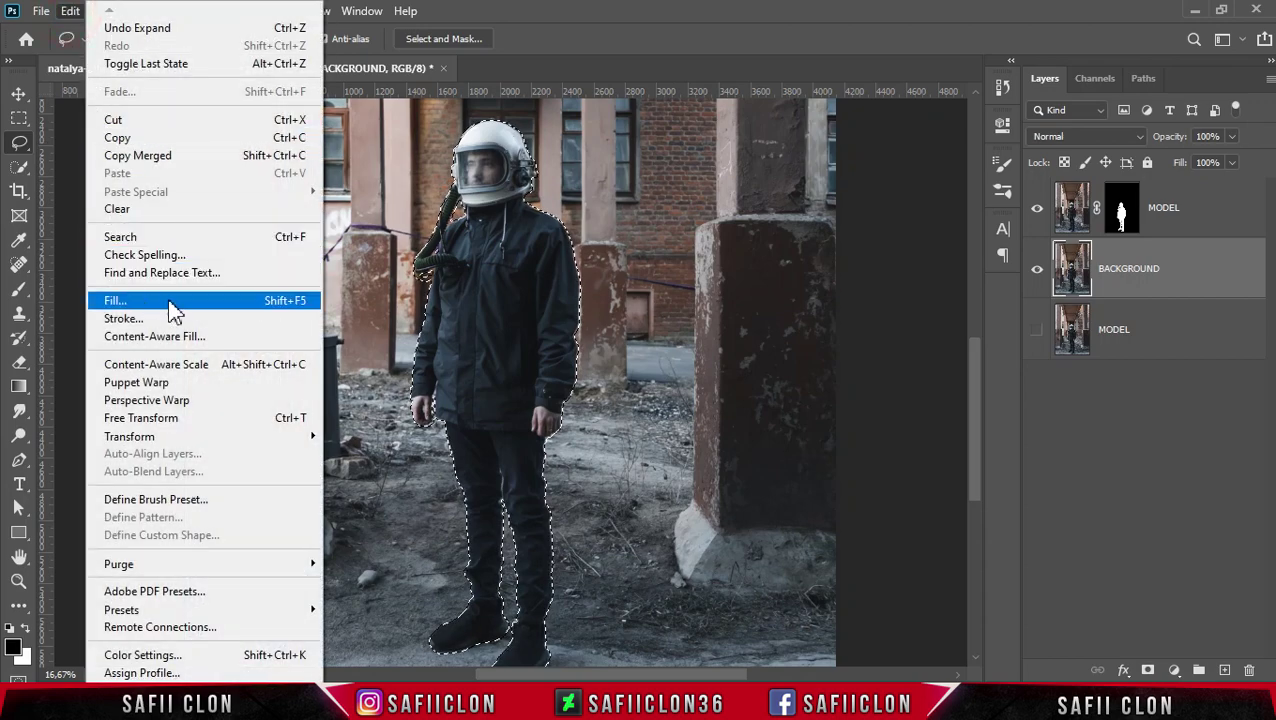
Content-Aware fill the expanded selection on the BACKGROUND layer to remove the astronaut.
{"action": "left_click", "coordinate": [168, 302]}
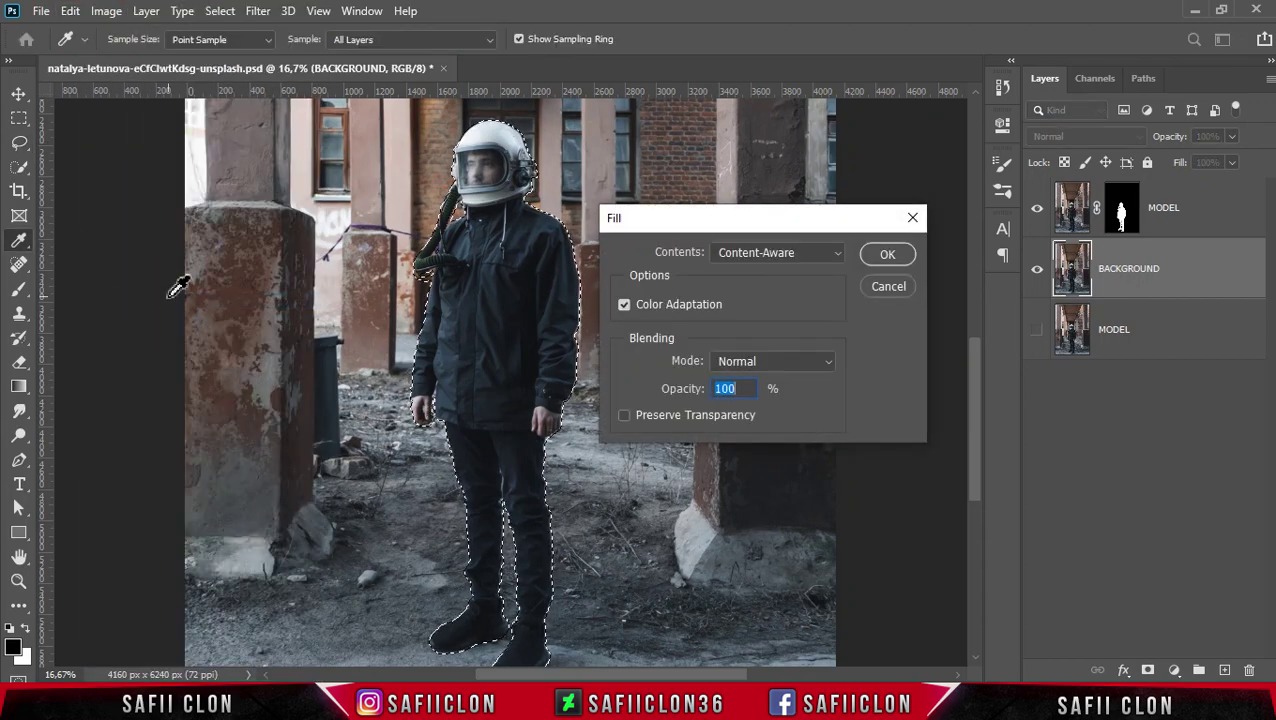
{"action": "left_click", "coordinate": [808, 258]}
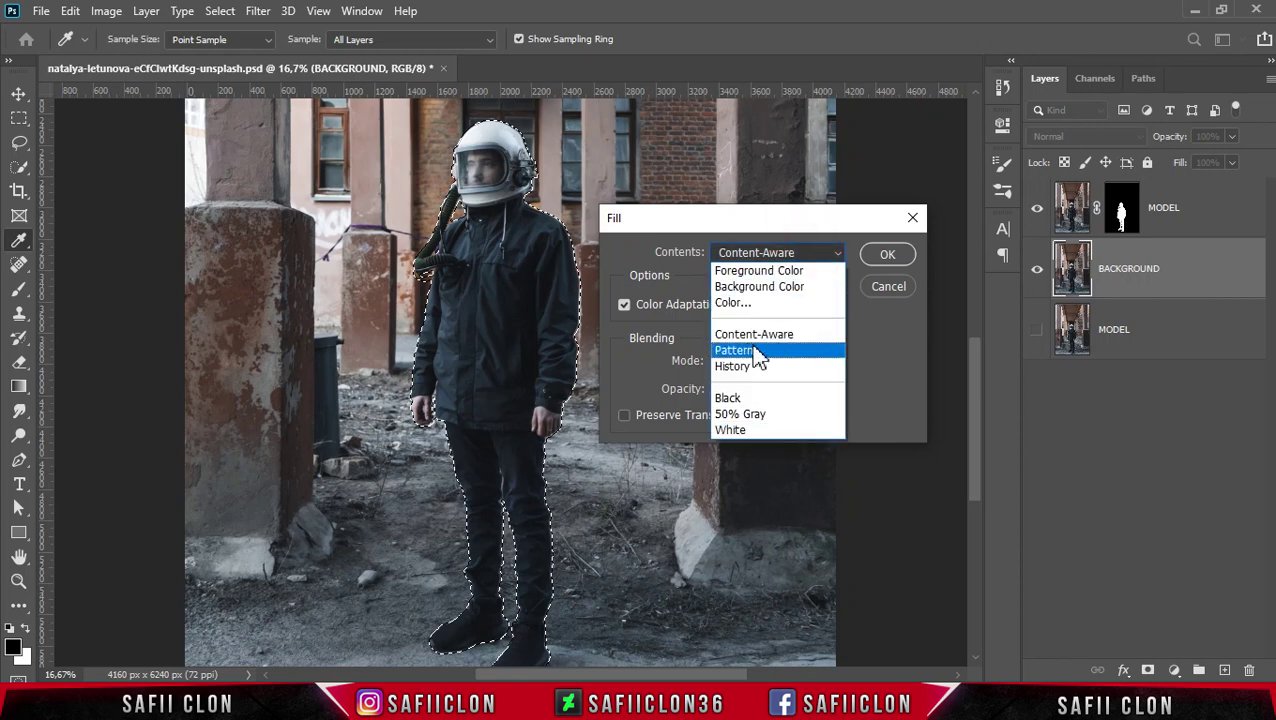
{"action": "left_click", "coordinate": [757, 334]}
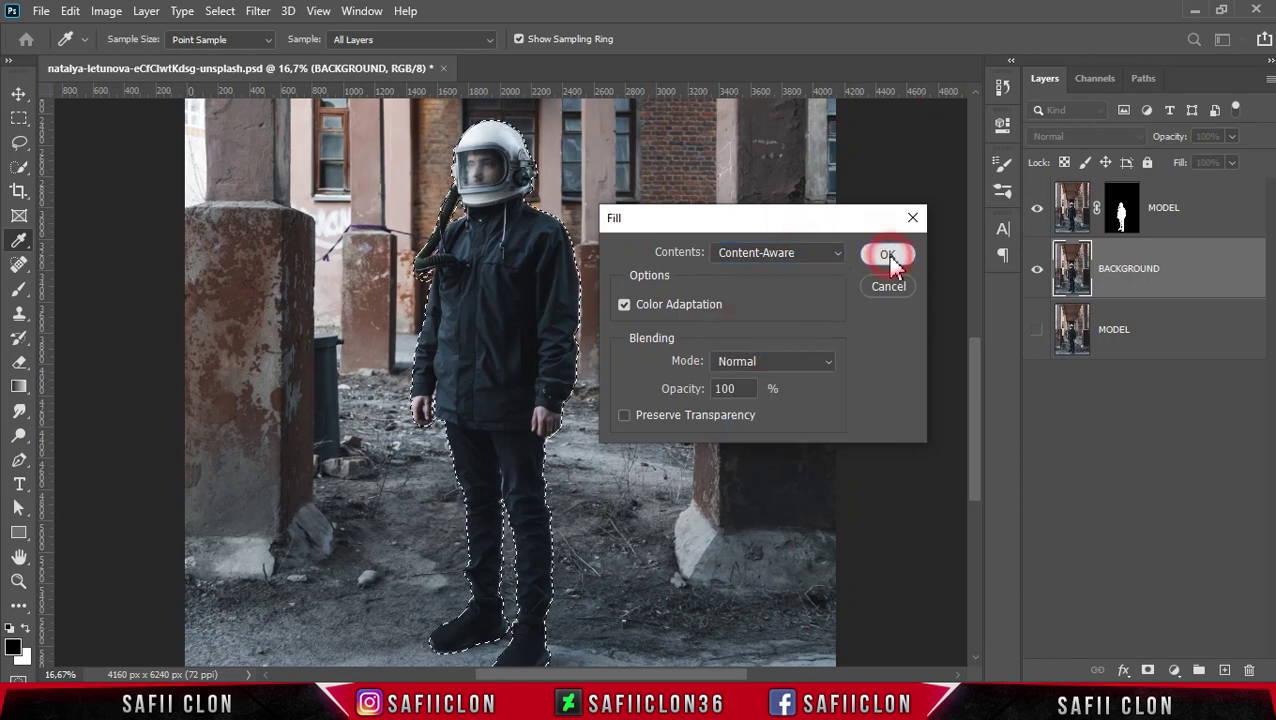
{"action": "left_click", "coordinate": [889, 256]}
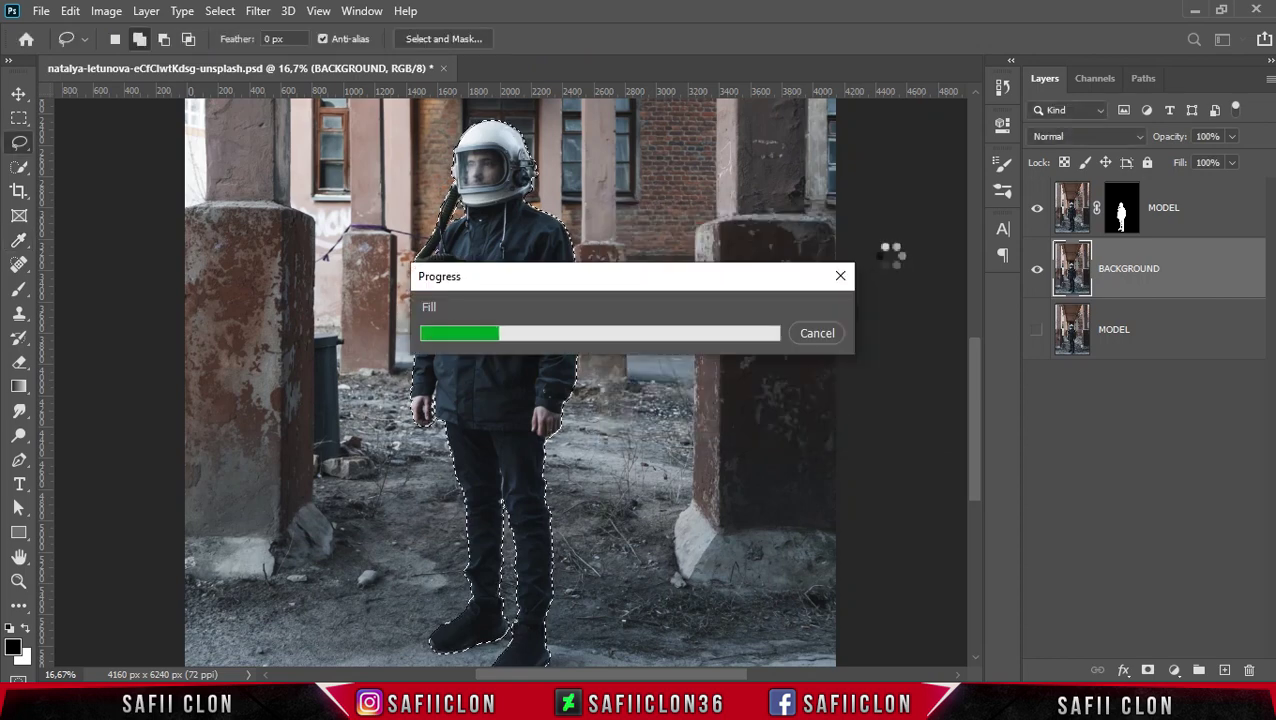
Toggle the top MODEL layer to check the fill, then deselect and zoom out.
{"action": "left_click", "coordinate": [1037, 208]}
{"action": "left_click", "coordinate": [1037, 208]}
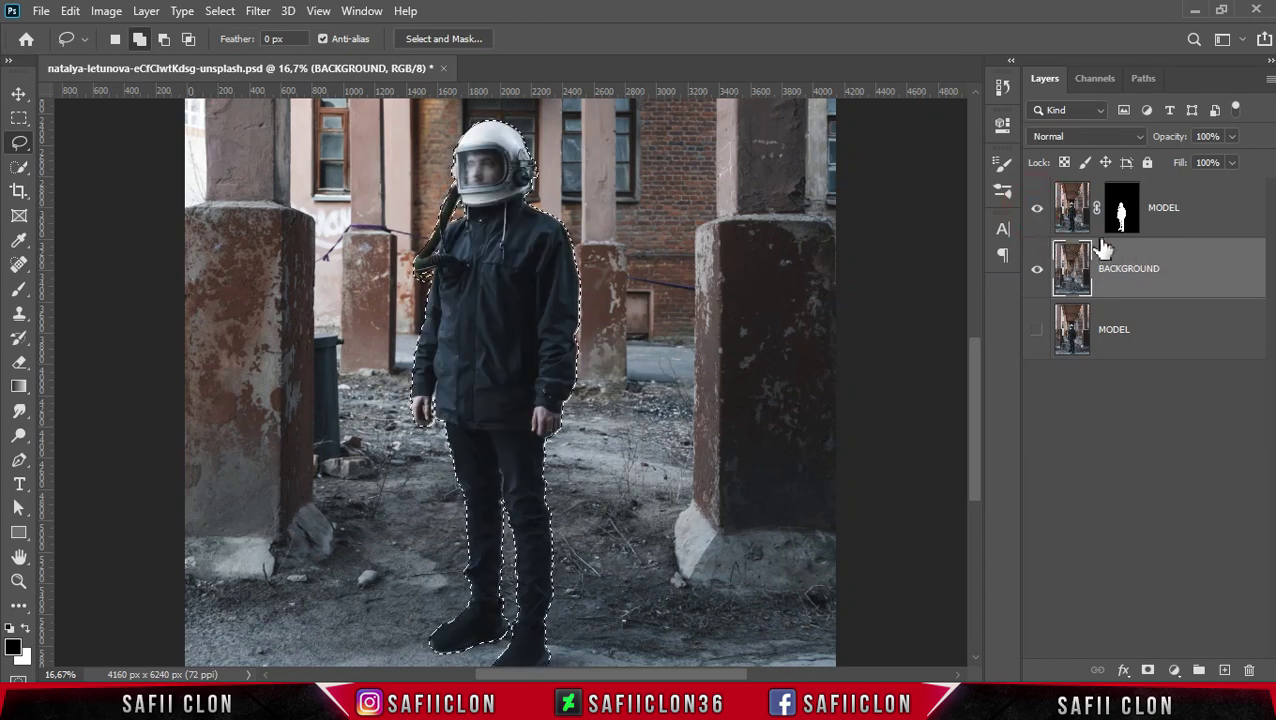
{"action": "key", "text": "ctrl+d"}
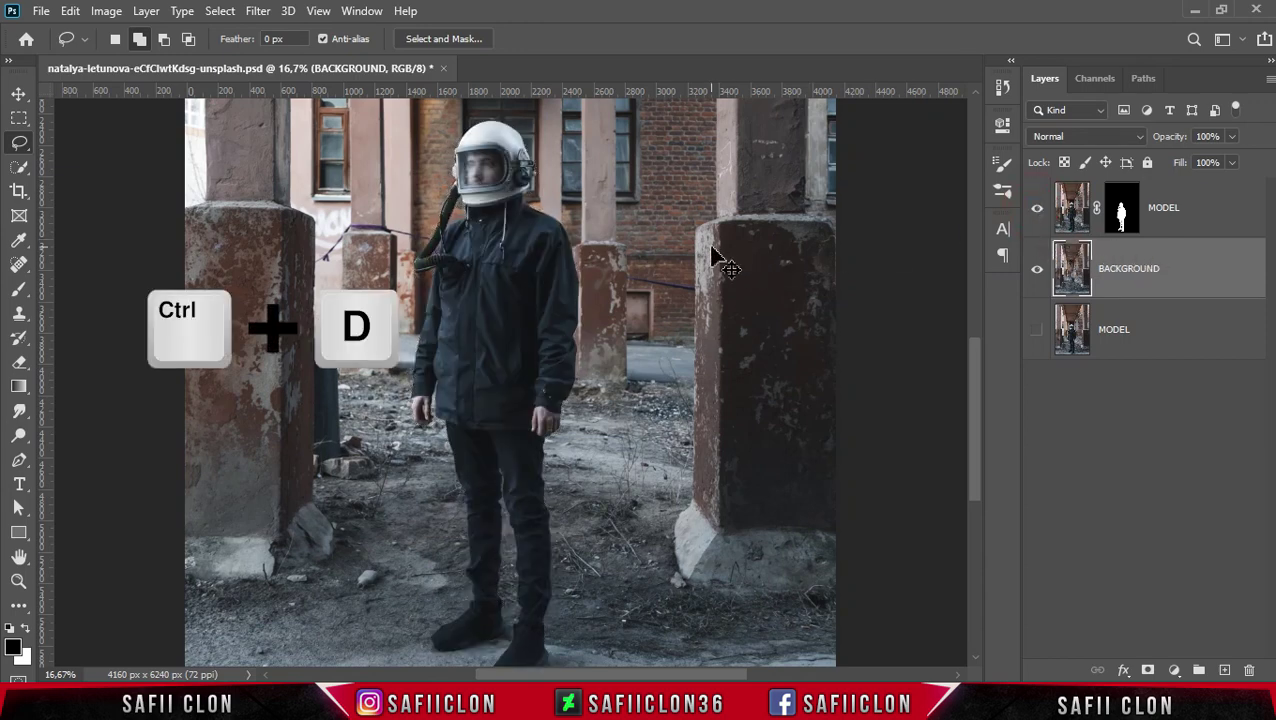
{"action": "scroll", "coordinate": [712, 252], "scroll_direction": "down", "scroll_amount": 1}
{"action": "scroll", "coordinate": [712, 252], "scroll_direction": "down", "scroll_amount": 1}
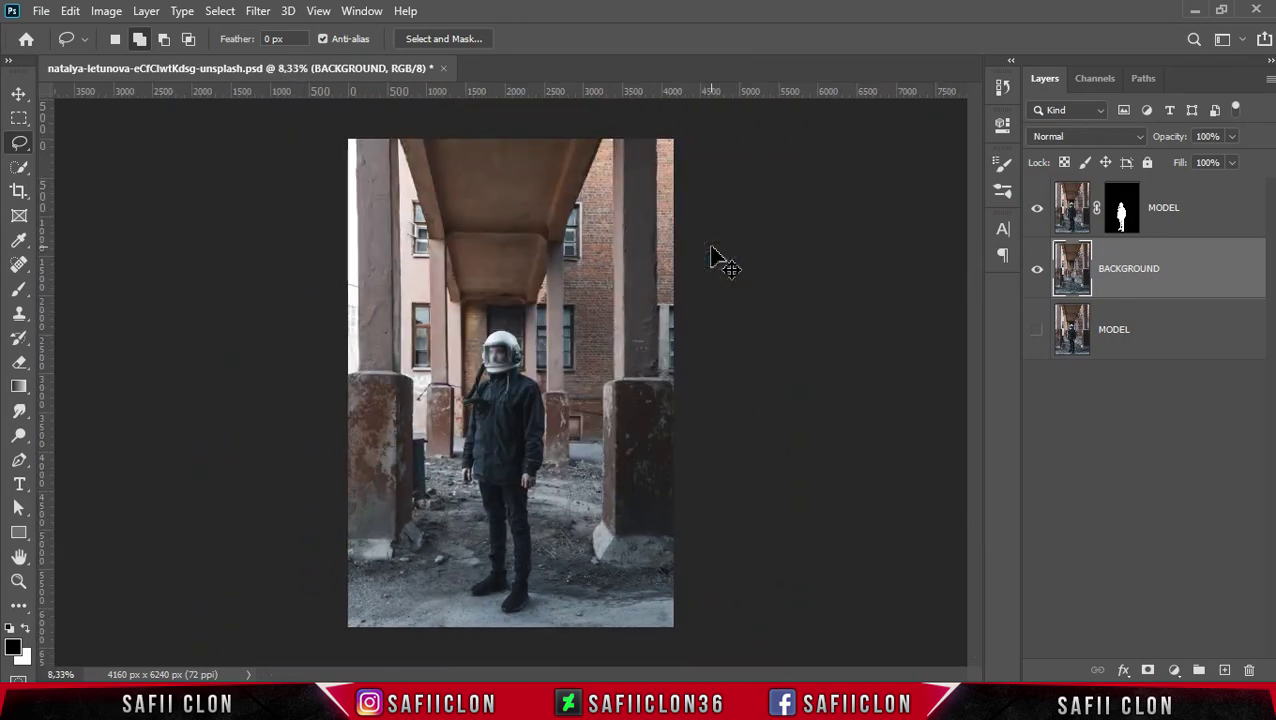
{"action": "scroll", "coordinate": [712, 254], "scroll_direction": "down", "scroll_amount": 1}
{"action": "scroll", "coordinate": [712, 252], "scroll_direction": "up", "scroll_amount": 1}
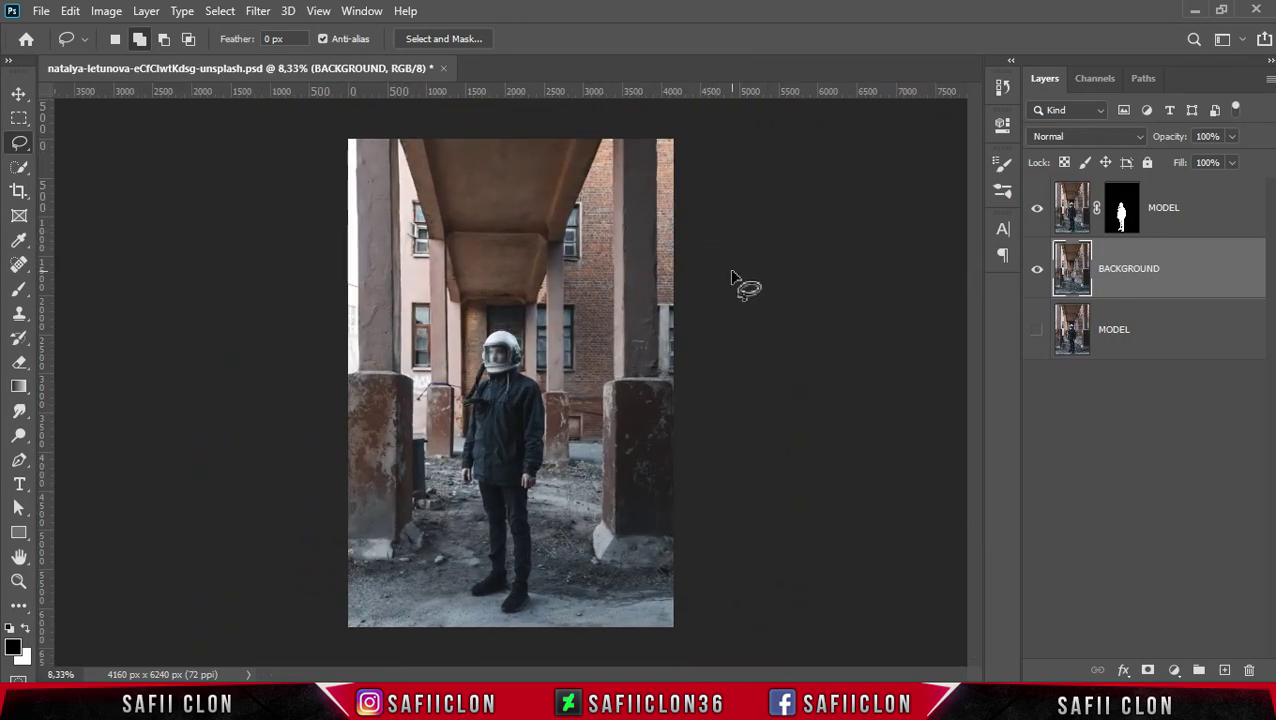
Put the MODEL layer into its own collapsed group named MODEL.
{"action": "left_click", "coordinate": [1197, 224]}
{"action": "right_click", "coordinate": [1177, 212]}
{"action": "left_click", "coordinate": [971, 137]}
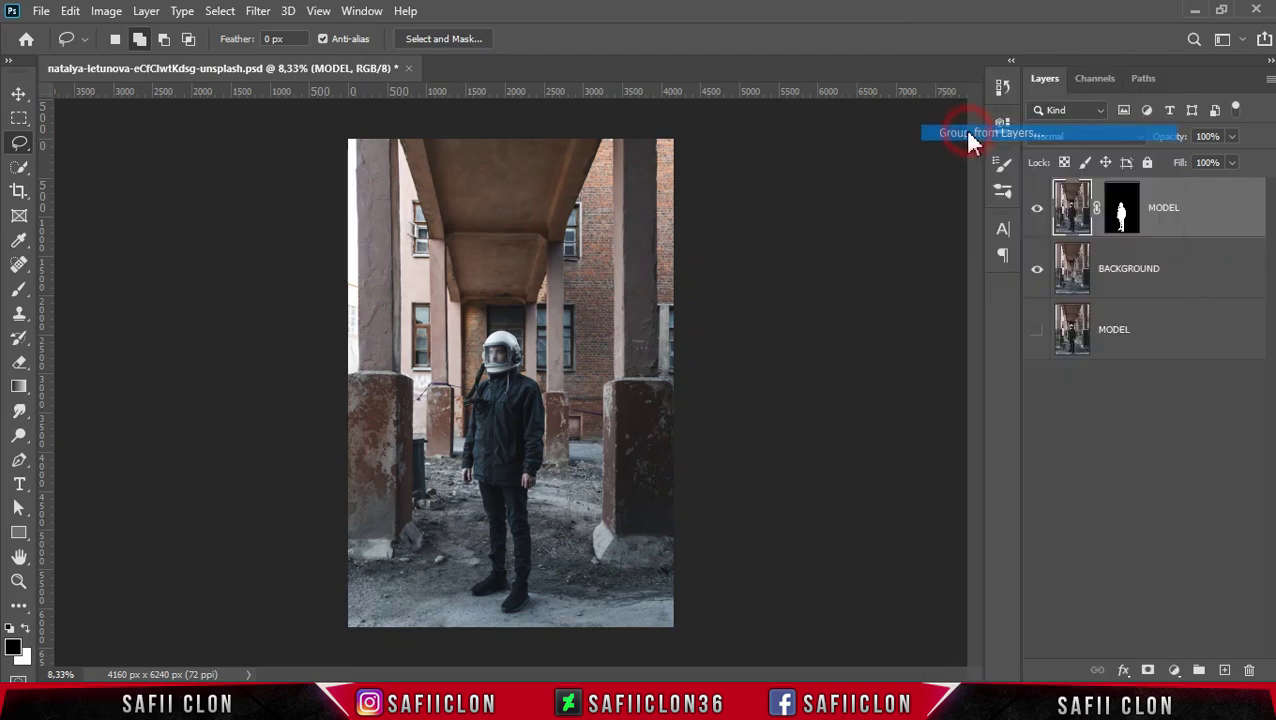
{"action": "type", "text": "MODEL"}
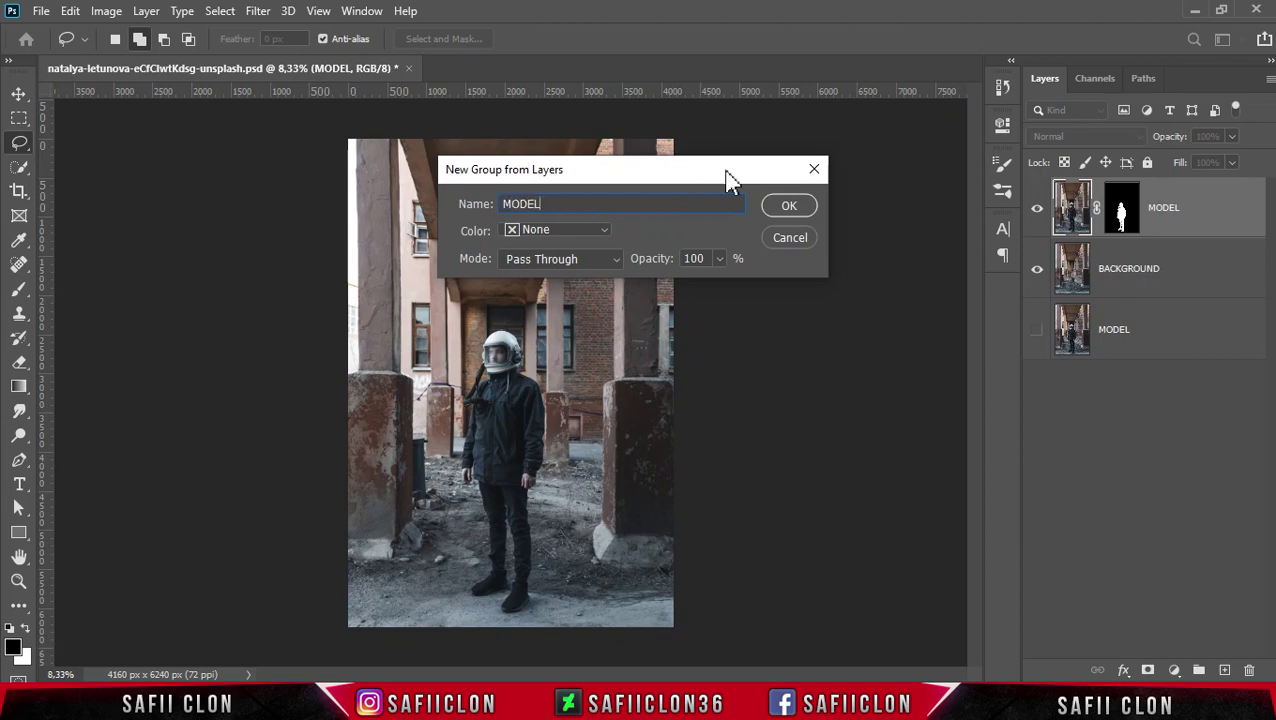
{"action": "left_click", "coordinate": [790, 206]}
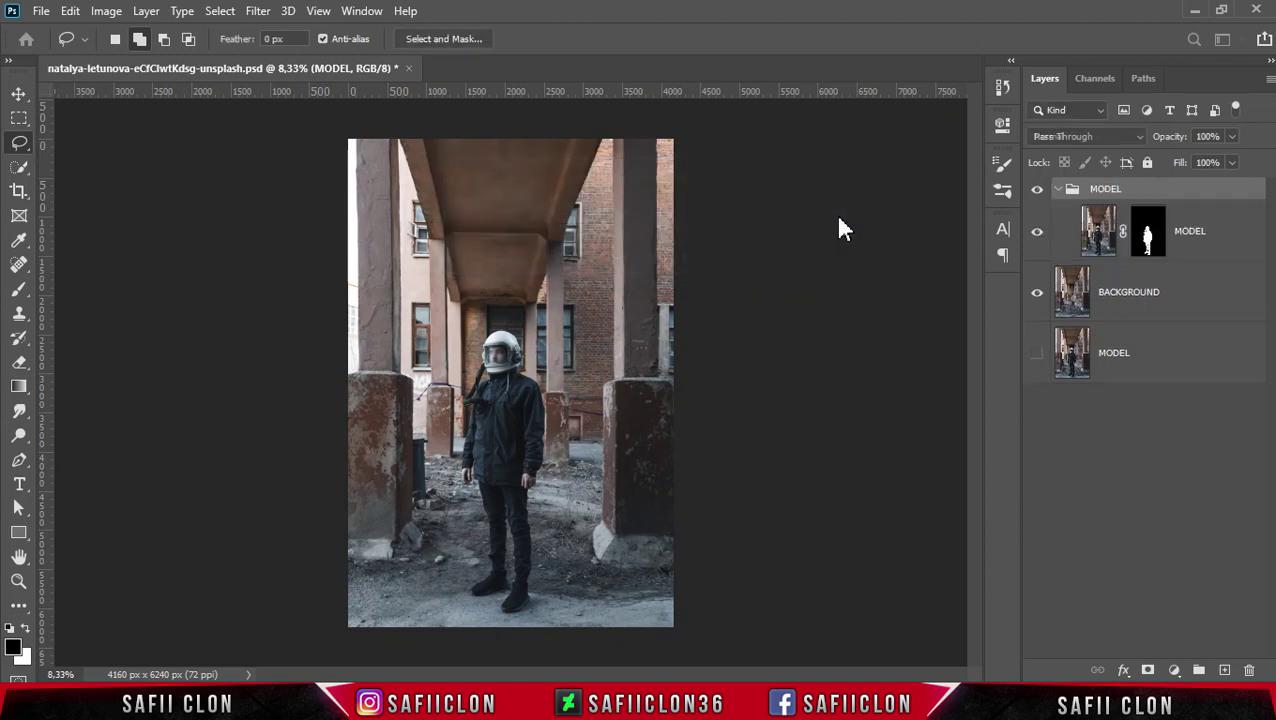
{"action": "left_click", "coordinate": [1060, 192]}
Put the BACKGROUND layer into its own collapsed group named BACKGROUND.
{"action": "left_click", "coordinate": [1190, 251]}
{"action": "right_click", "coordinate": [1184, 240]}
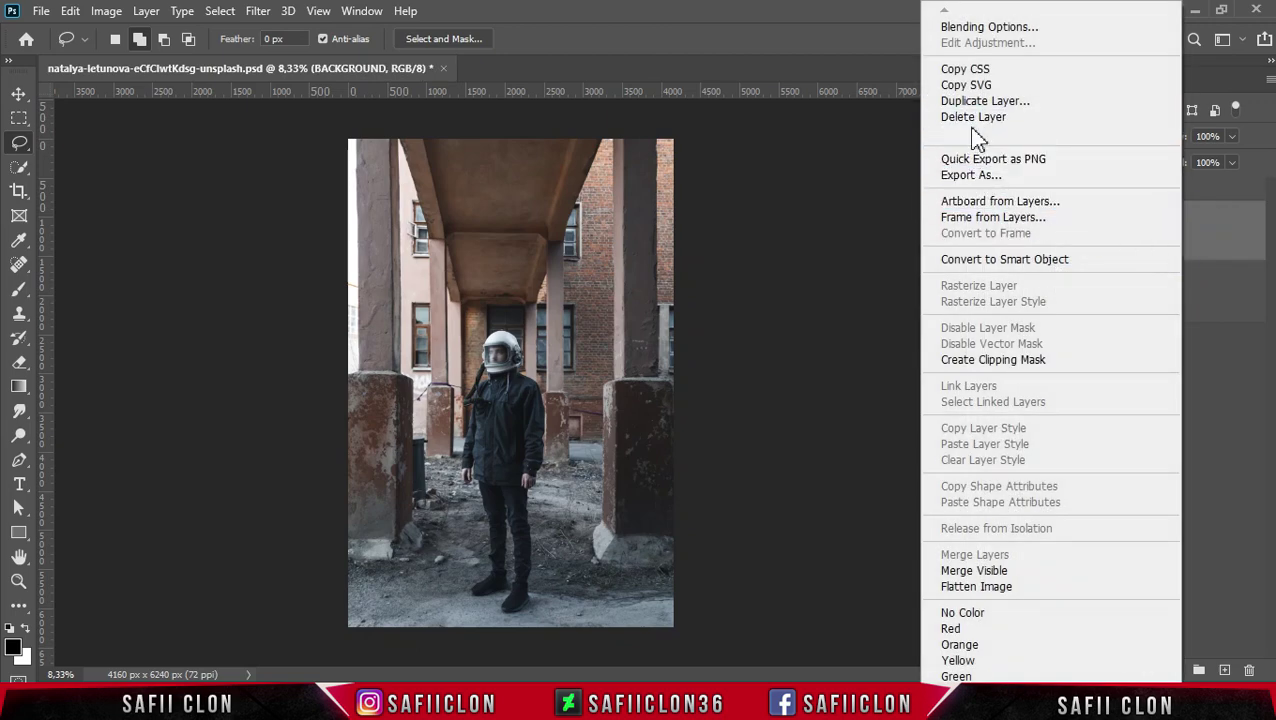
{"action": "left_click", "coordinate": [975, 133]}
{"action": "type", "text": "BACKGROUND"}
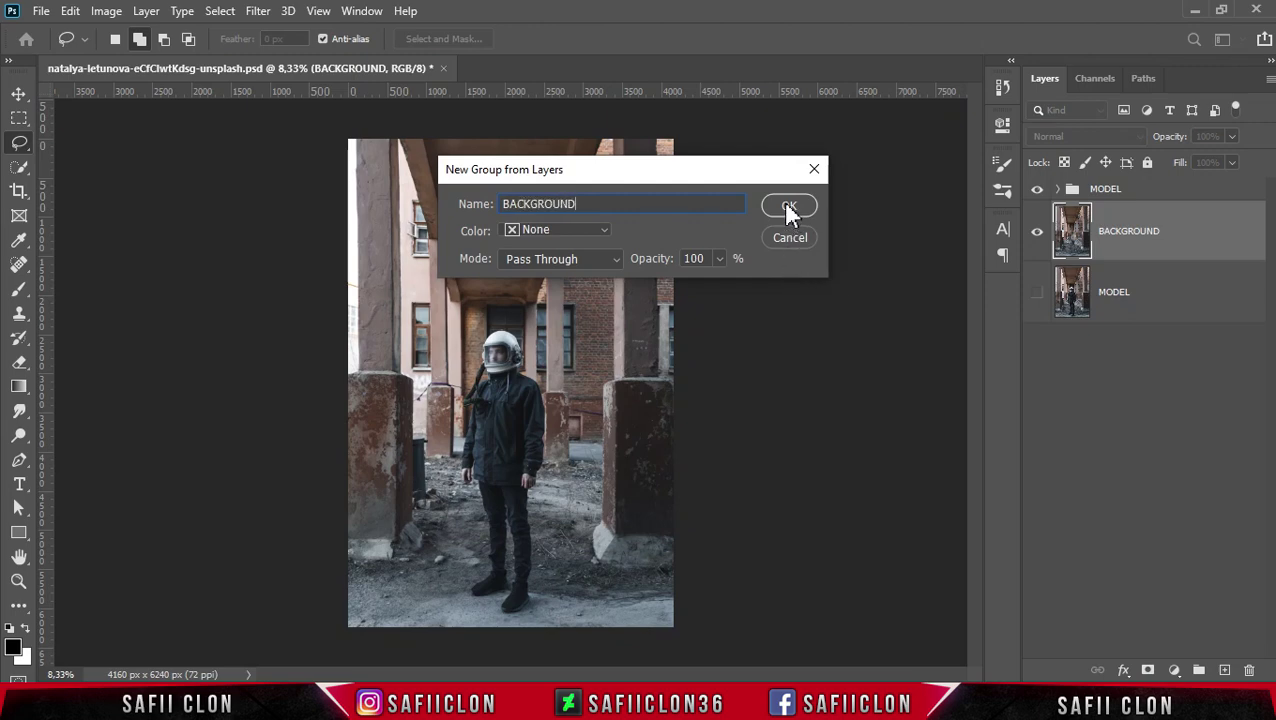
{"action": "left_click", "coordinate": [788, 207]}
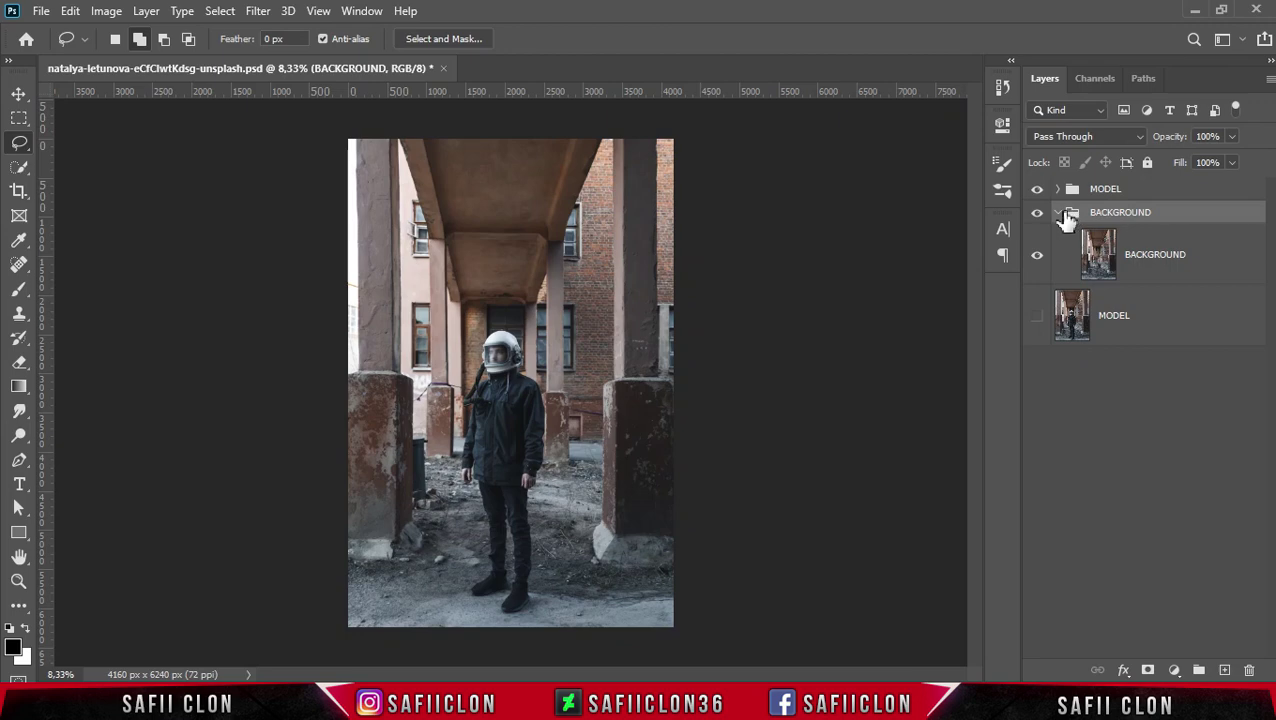
{"action": "left_click", "coordinate": [1059, 213]}
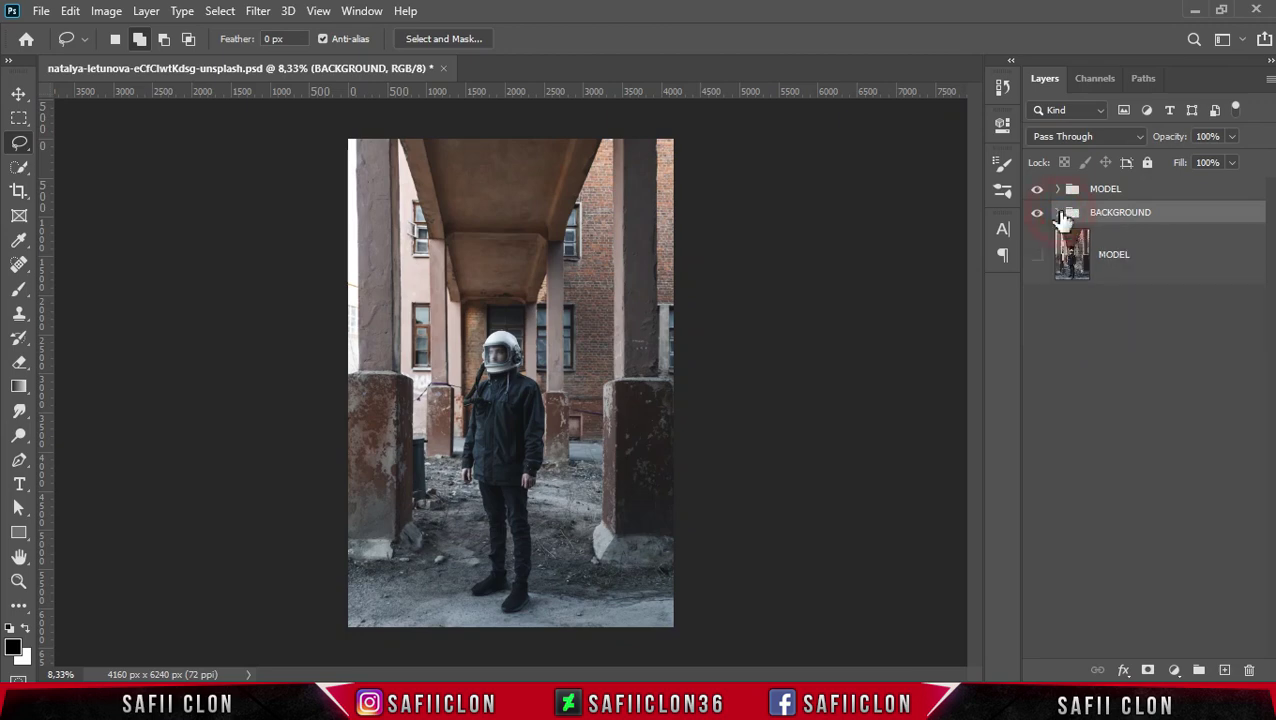
Rename the hidden bottom layer ORIGINAL, then select the MODEL group.
{"action": "left_click", "coordinate": [1114, 258]}
{"action": "double_click", "coordinate": [1114, 256]}
{"action": "type", "text": "ORIGINAL"}
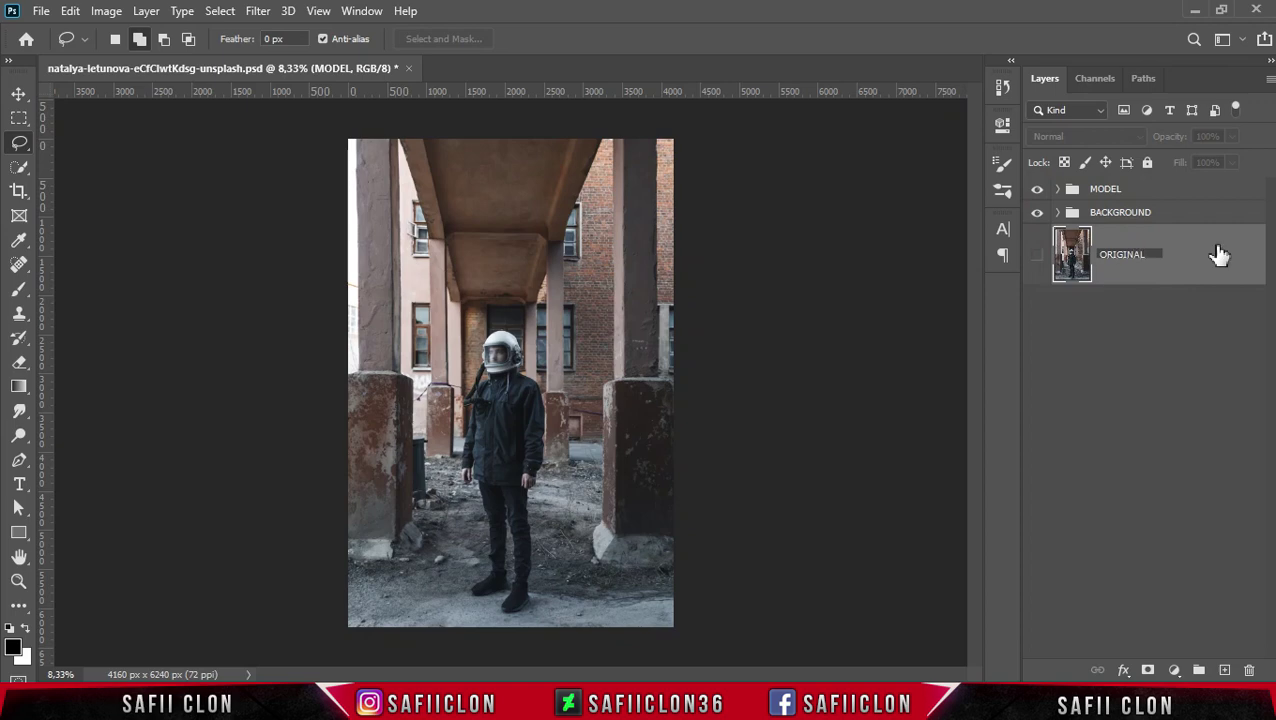
{"action": "left_click", "coordinate": [1218, 253]}
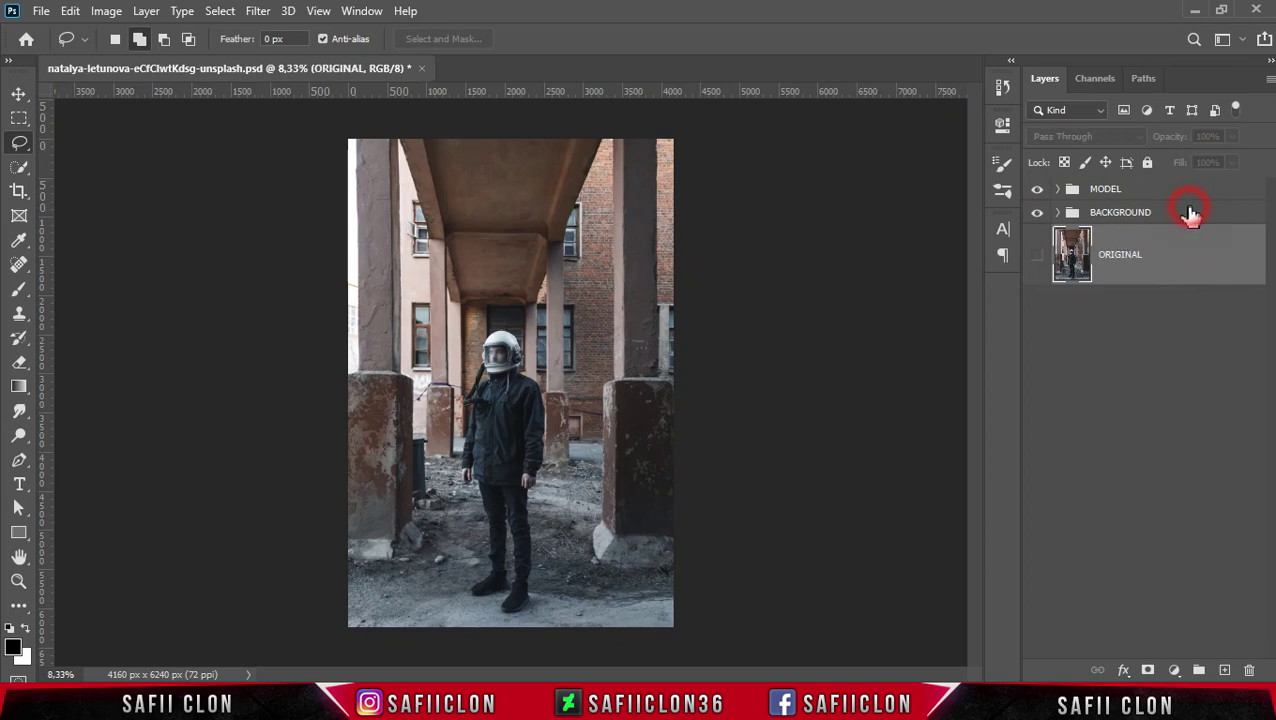
{"action": "left_click", "coordinate": [1190, 213]}
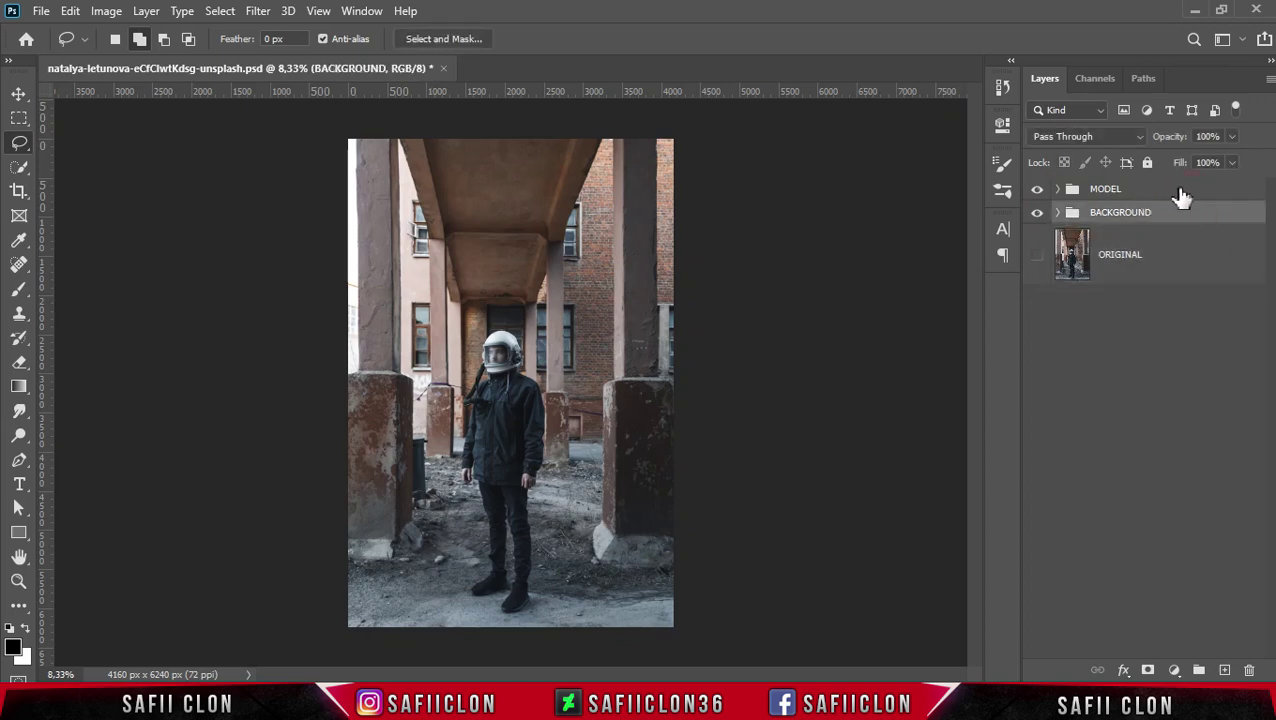
{"action": "left_click", "coordinate": [1181, 192]}
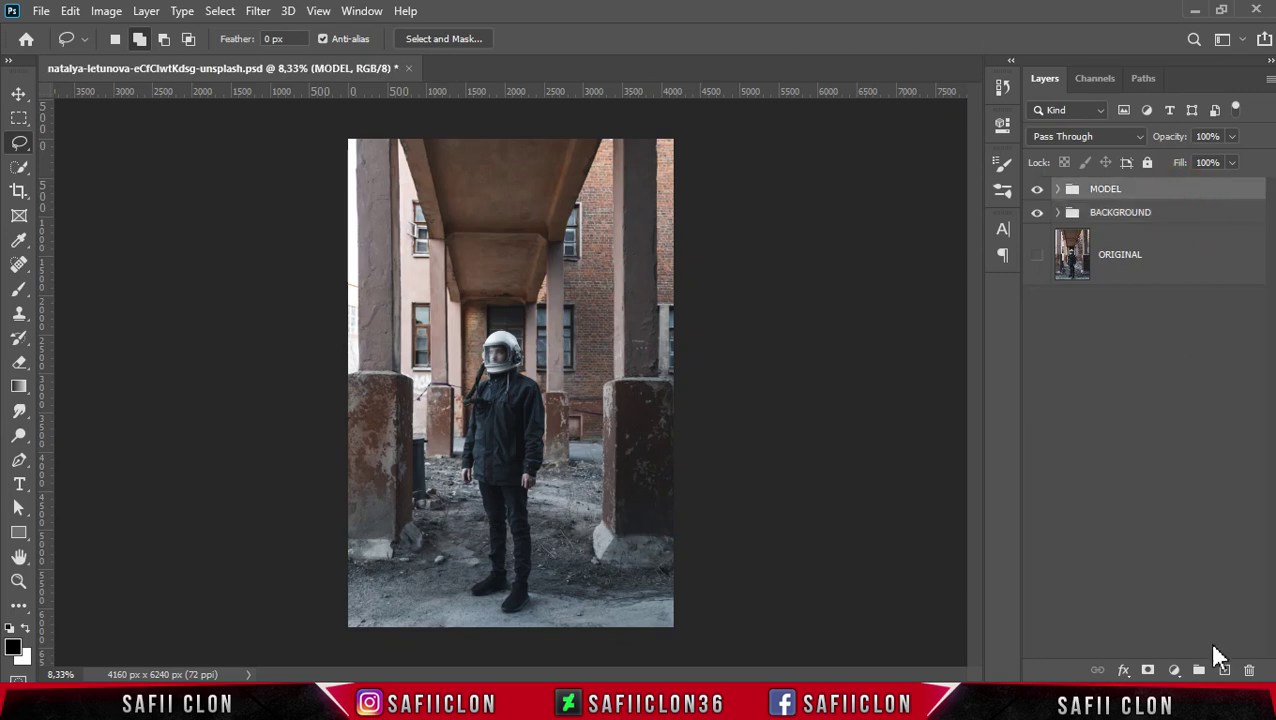
Add a new empty Layer 1 above the MODEL group and switch to the Mixer Brush.
{"action": "left_click", "coordinate": [1225, 671]}
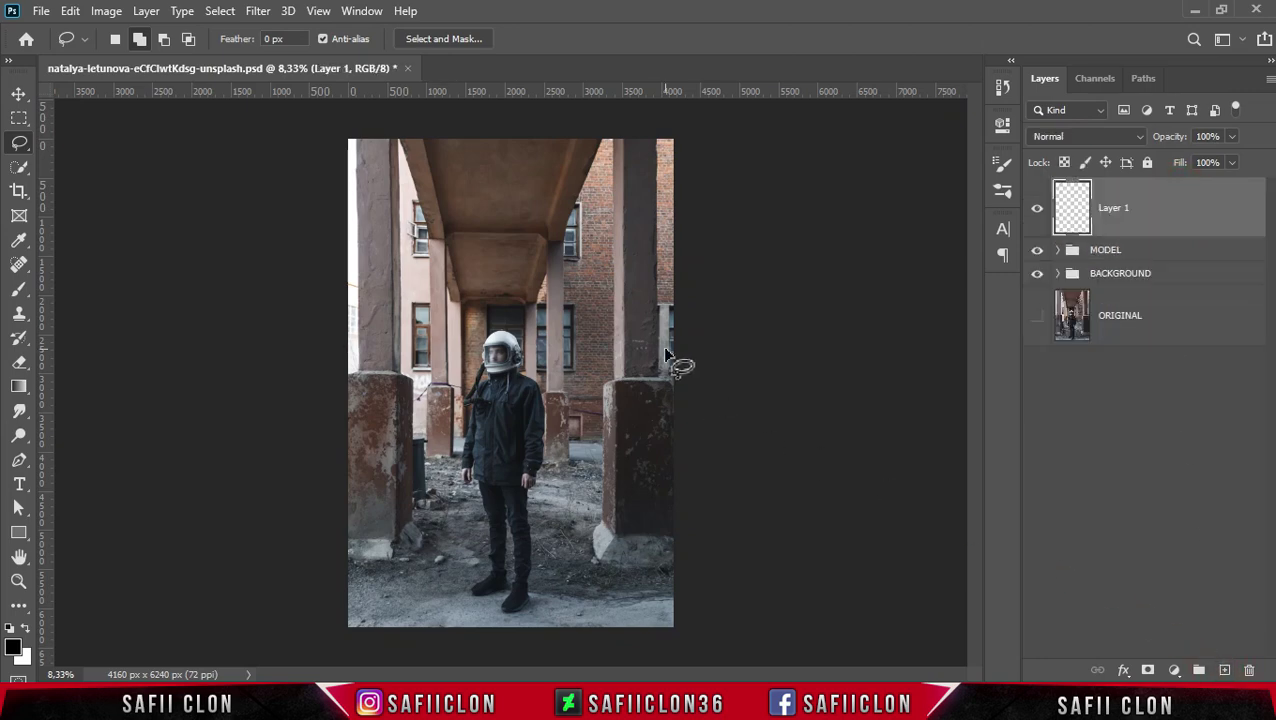
{"action": "key", "text": "ctrl+plus"}
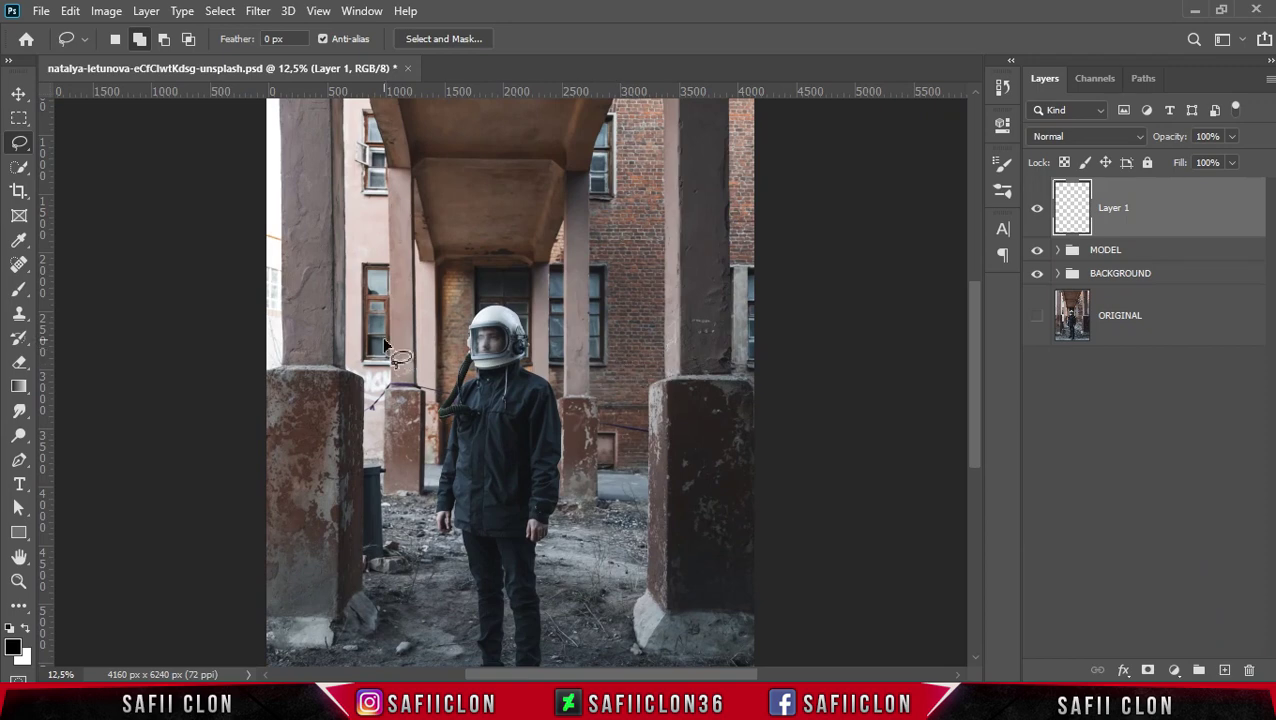
{"action": "left_click", "coordinate": [22, 292]}
{"action": "right_click", "coordinate": [22, 292]}
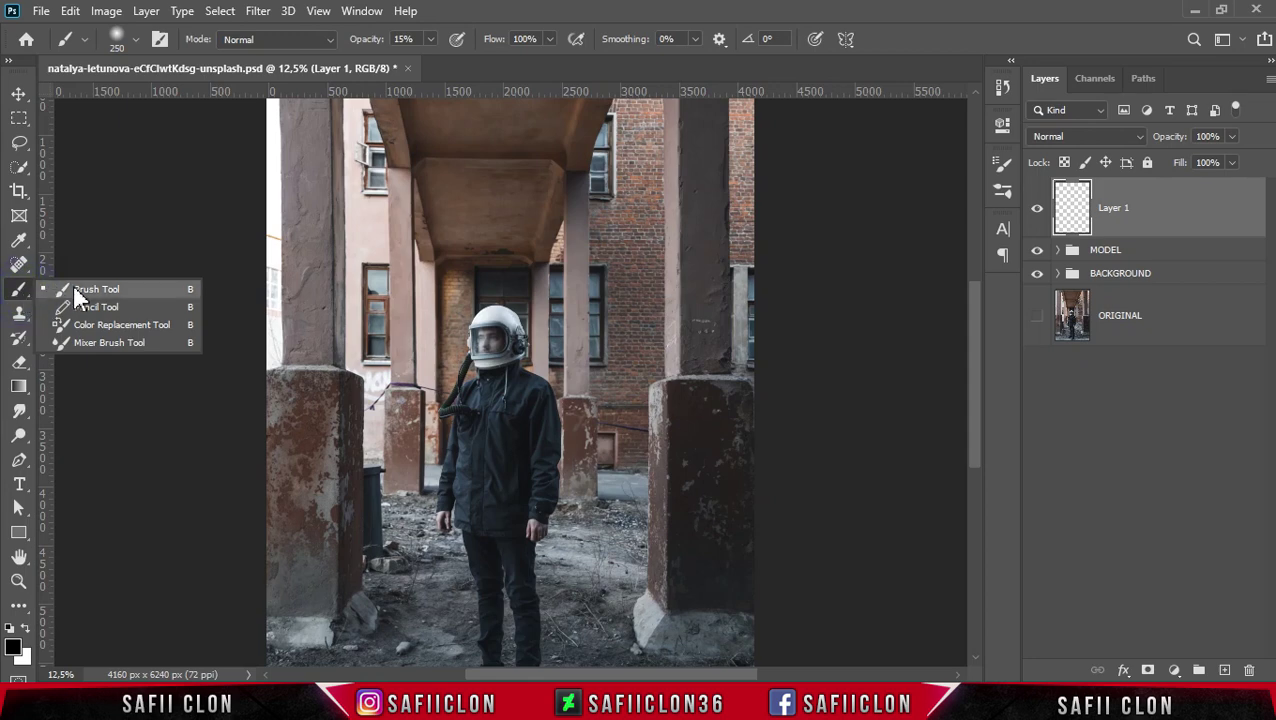
{"action": "left_click", "coordinate": [137, 345]}
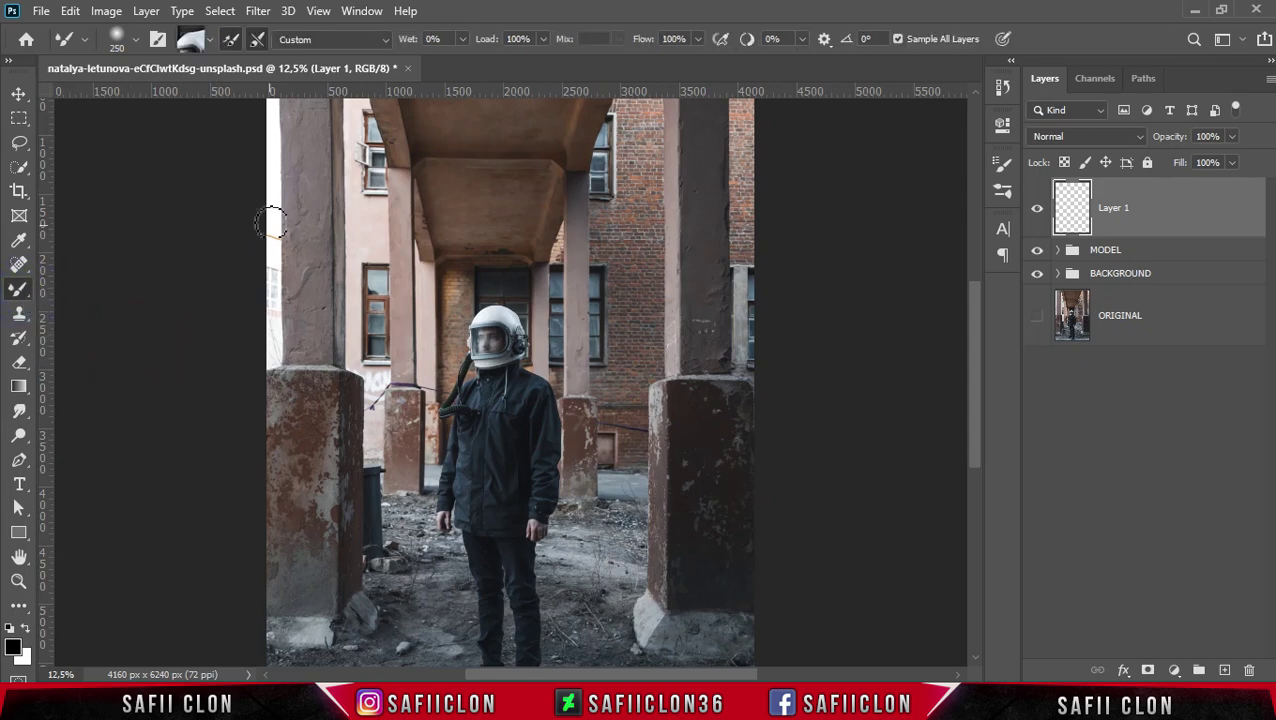
Choose the Hard Round tip at 100% hardness and 165 px size.
{"action": "left_click", "coordinate": [133, 39]}
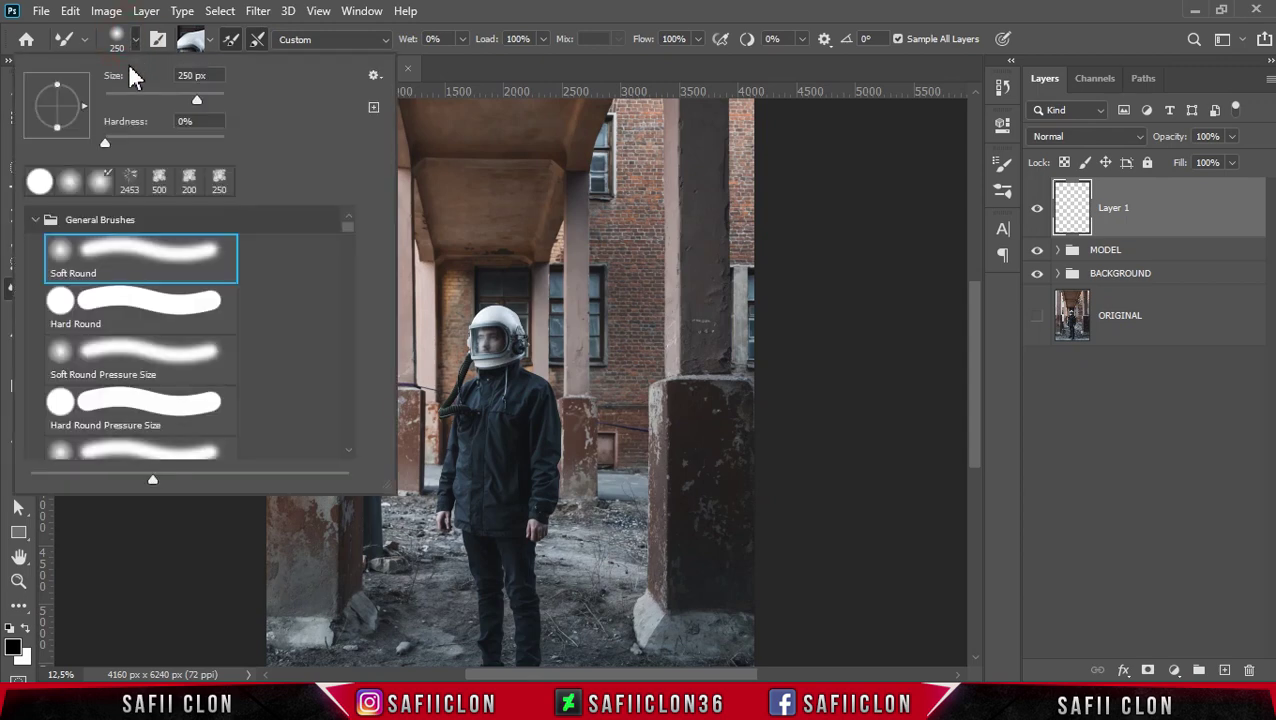
{"action": "left_click", "coordinate": [142, 318]}
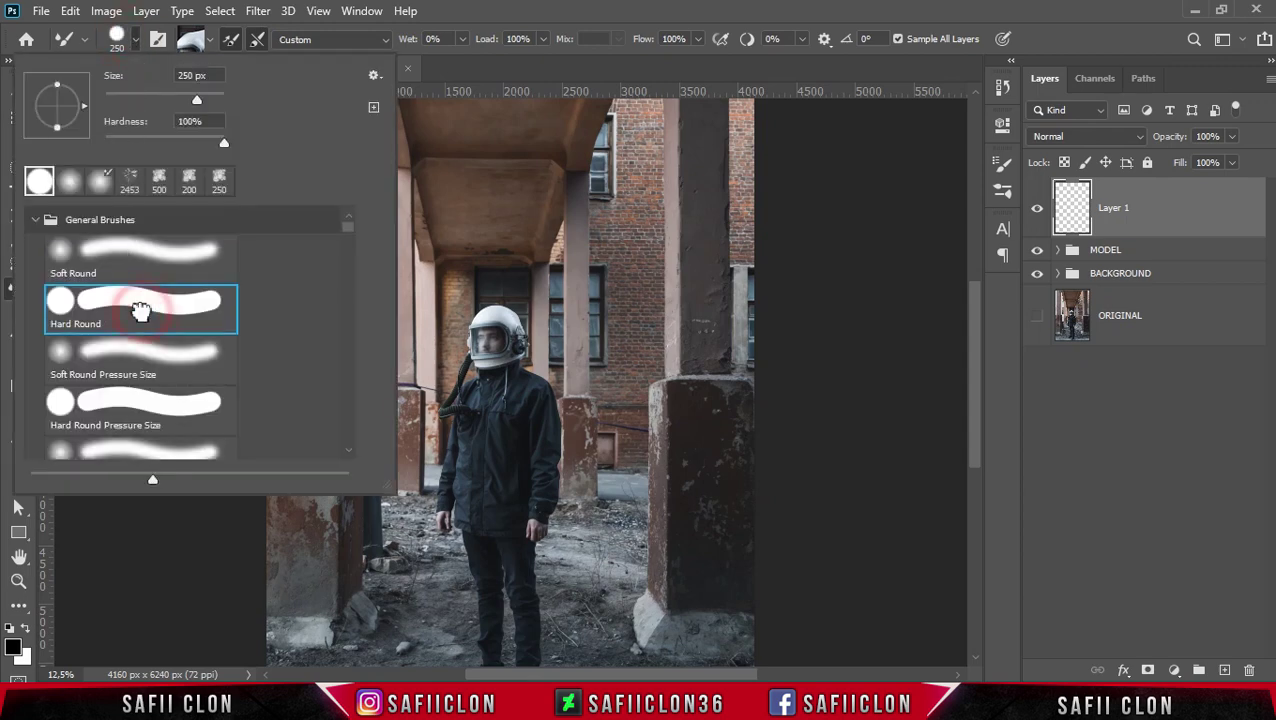
{"action": "left_click", "coordinate": [224, 145]}
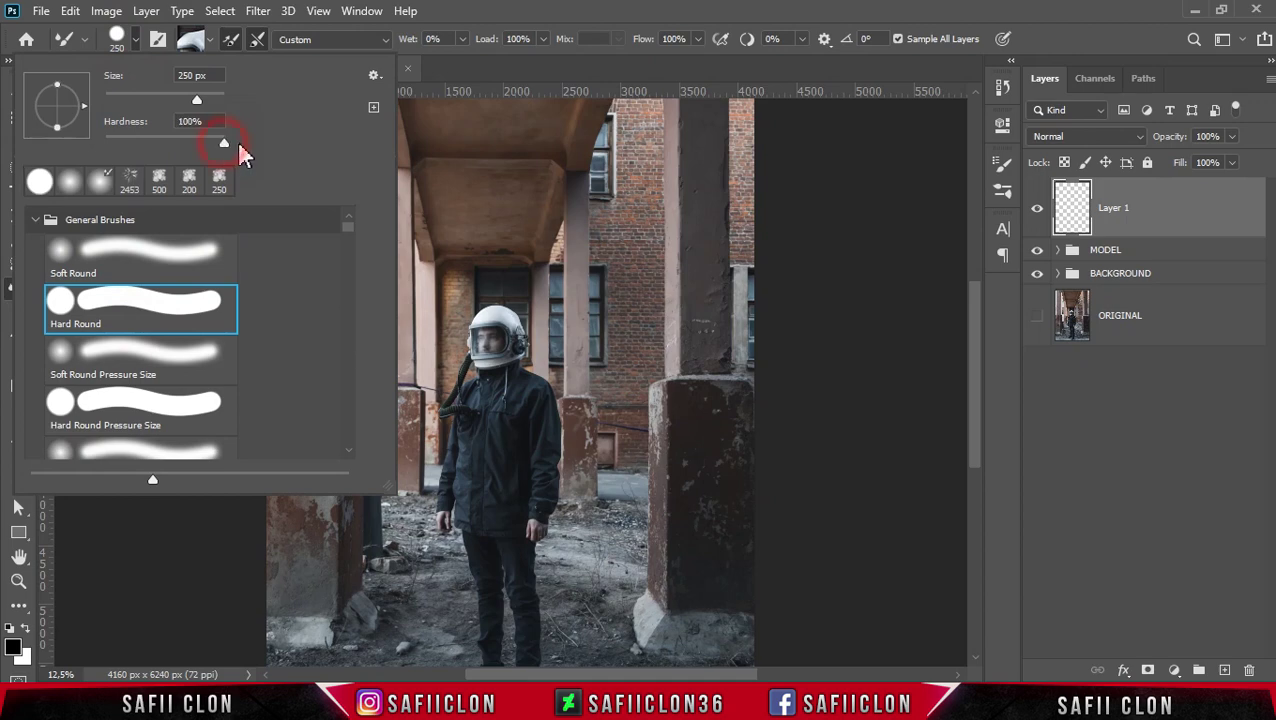
{"action": "left_click_drag", "start_coordinate": [197, 100], "coordinate": [186, 103]}
{"action": "left_click", "coordinate": [184, 101]}
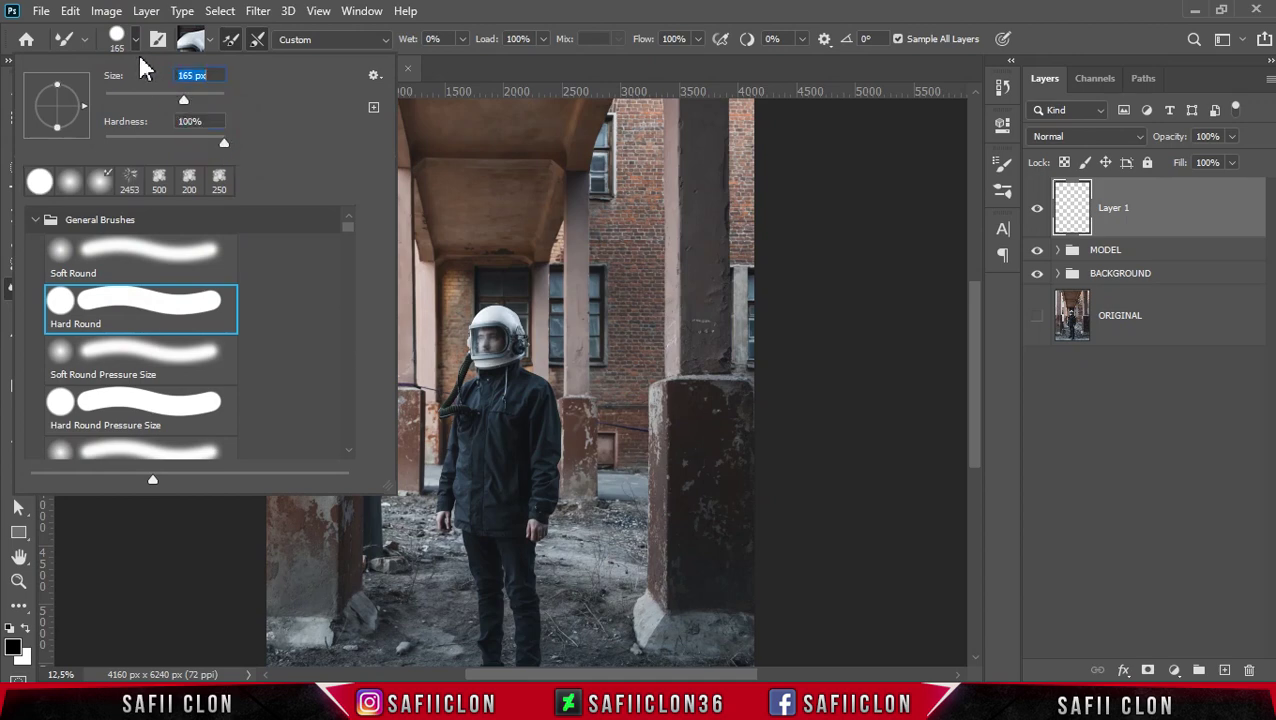
{"action": "left_click", "coordinate": [134, 45]}
Set the mixer brush to 0% wet, 100% load and 100% flow.
{"action": "left_click", "coordinate": [462, 40]}
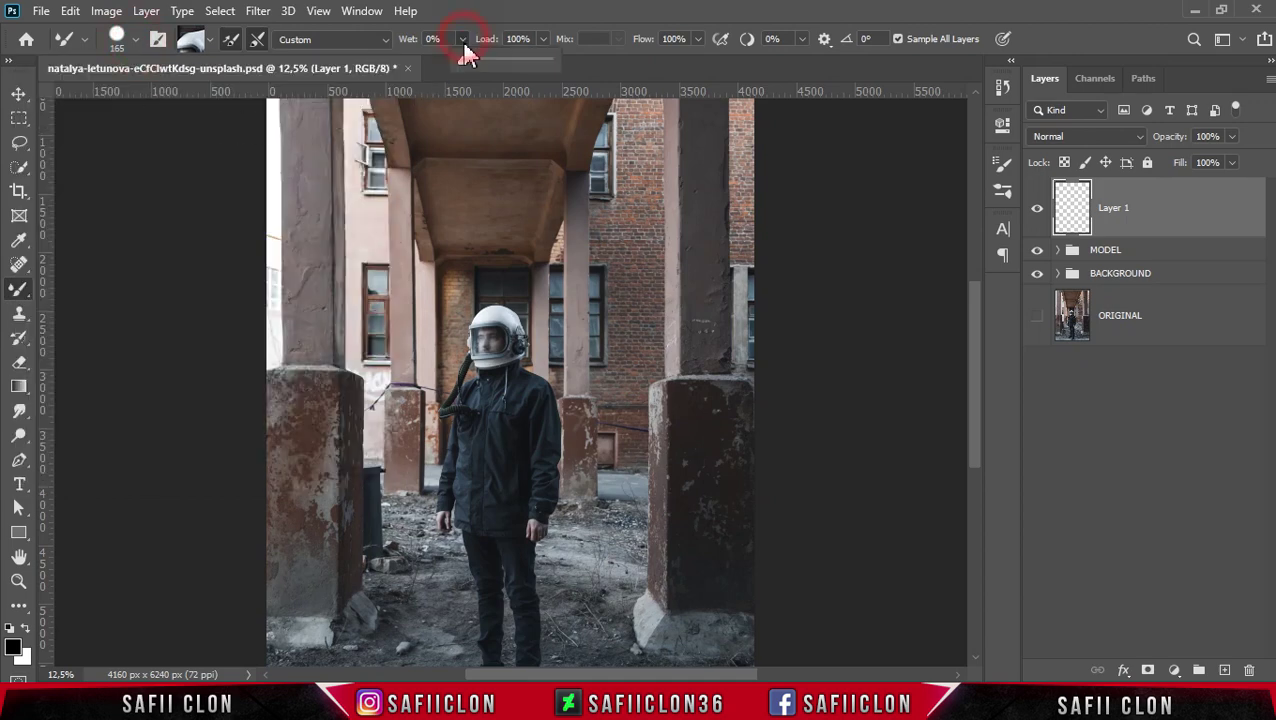
{"action": "left_click", "coordinate": [543, 38]}
{"action": "left_click", "coordinate": [541, 41]}
{"action": "left_click", "coordinate": [698, 39]}
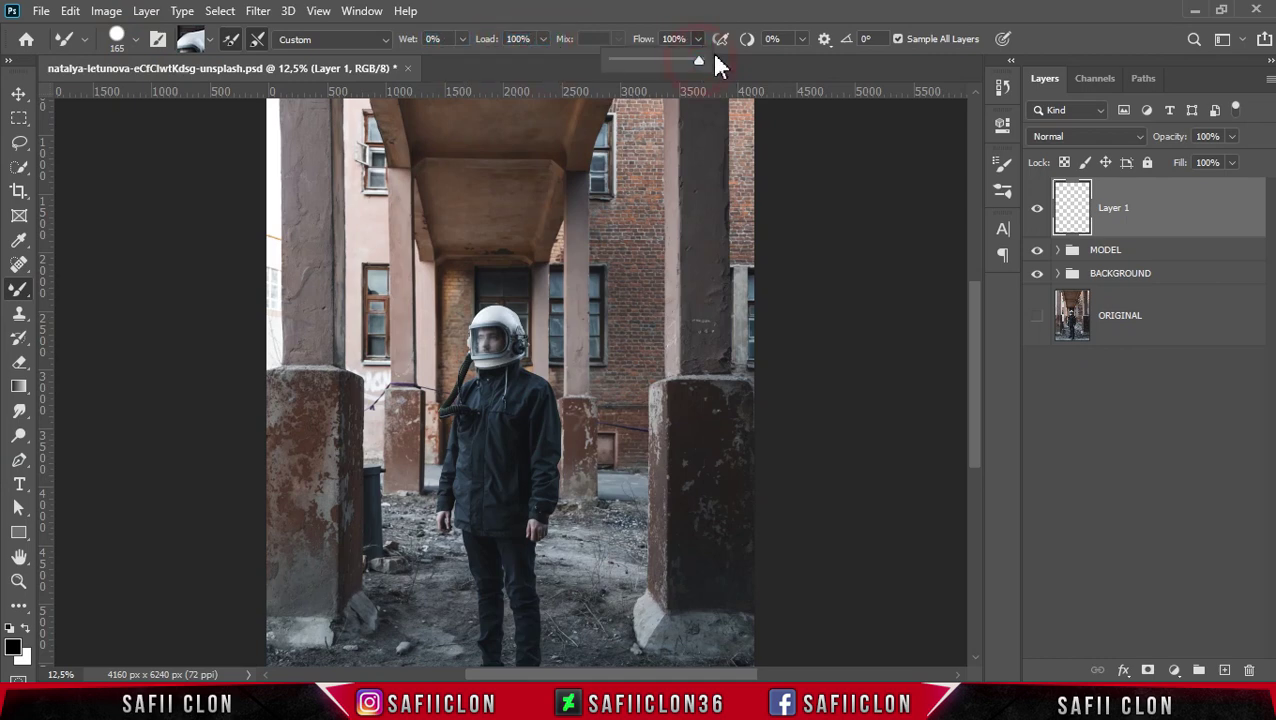
{"action": "left_click", "coordinate": [697, 39]}
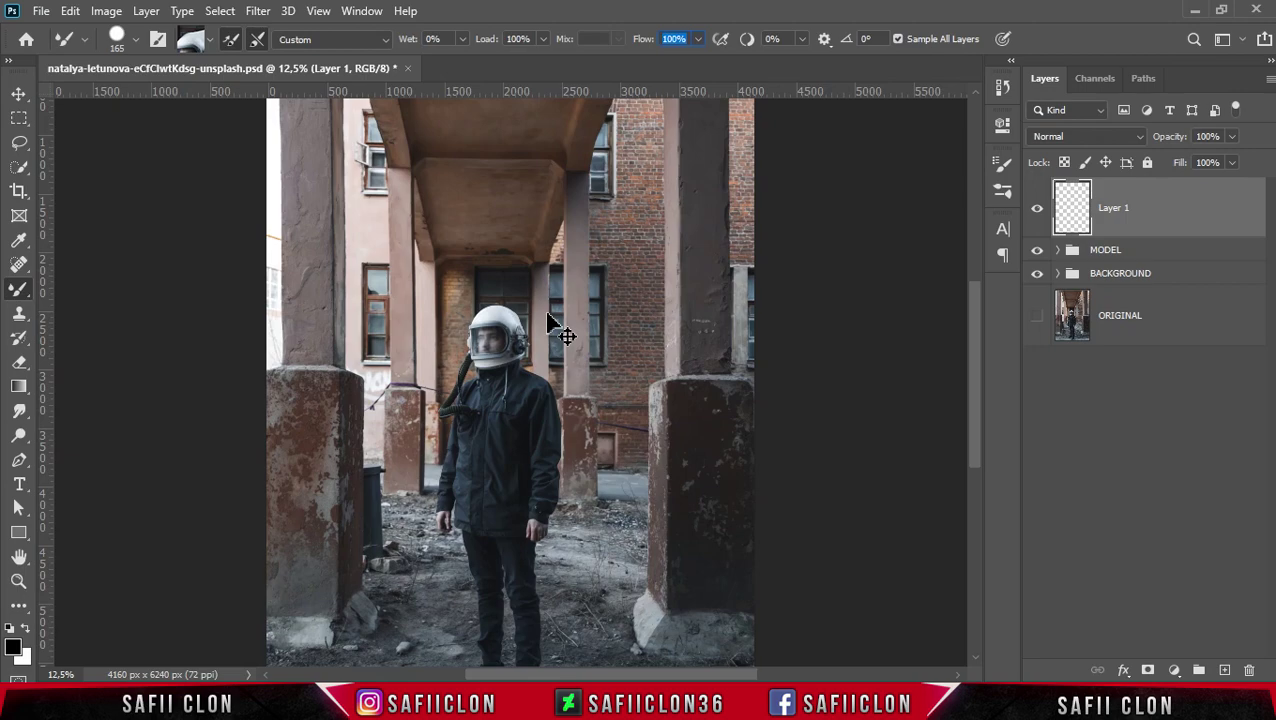
Zoom in and shrink the mixer brush to 70 px.
{"action": "scroll", "coordinate": [548, 318], "scroll_direction": "up", "scroll_amount": 1}
{"action": "scroll", "coordinate": [548, 318], "scroll_direction": "up", "scroll_amount": 1}
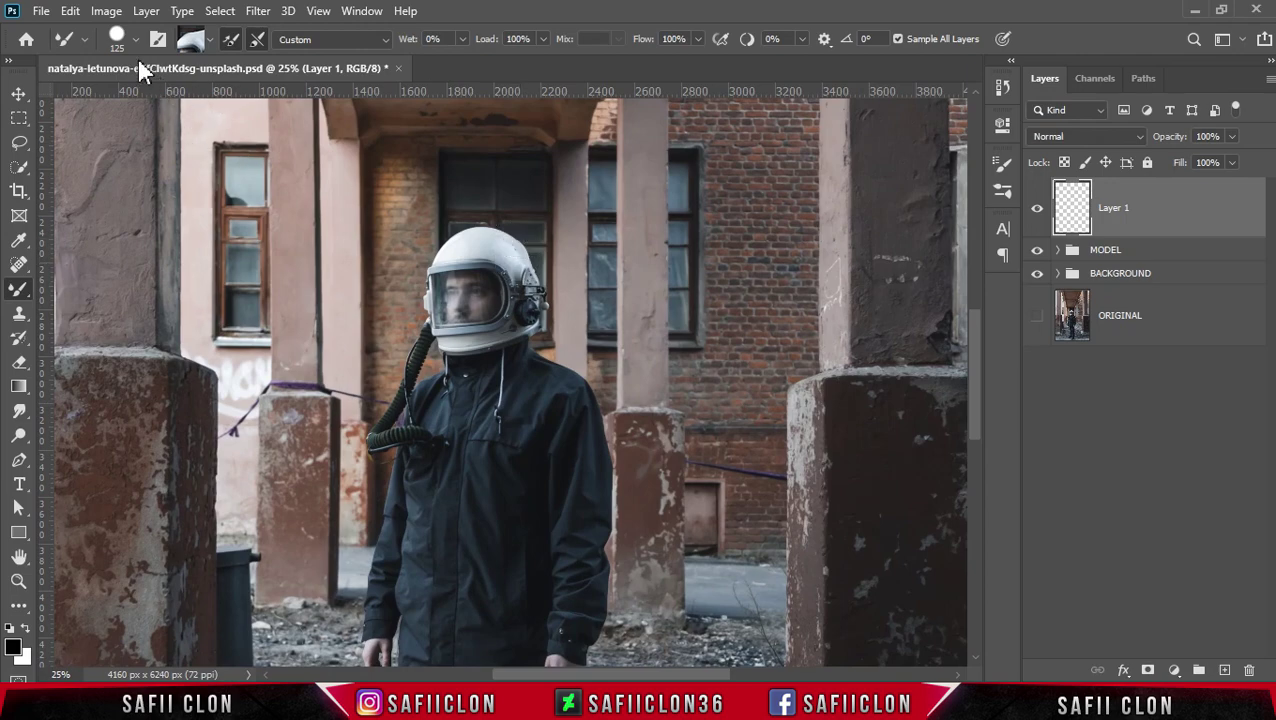
{"action": "left_click", "coordinate": [136, 40]}
{"action": "left_click_drag", "start_coordinate": [166, 103], "coordinate": [146, 100]}
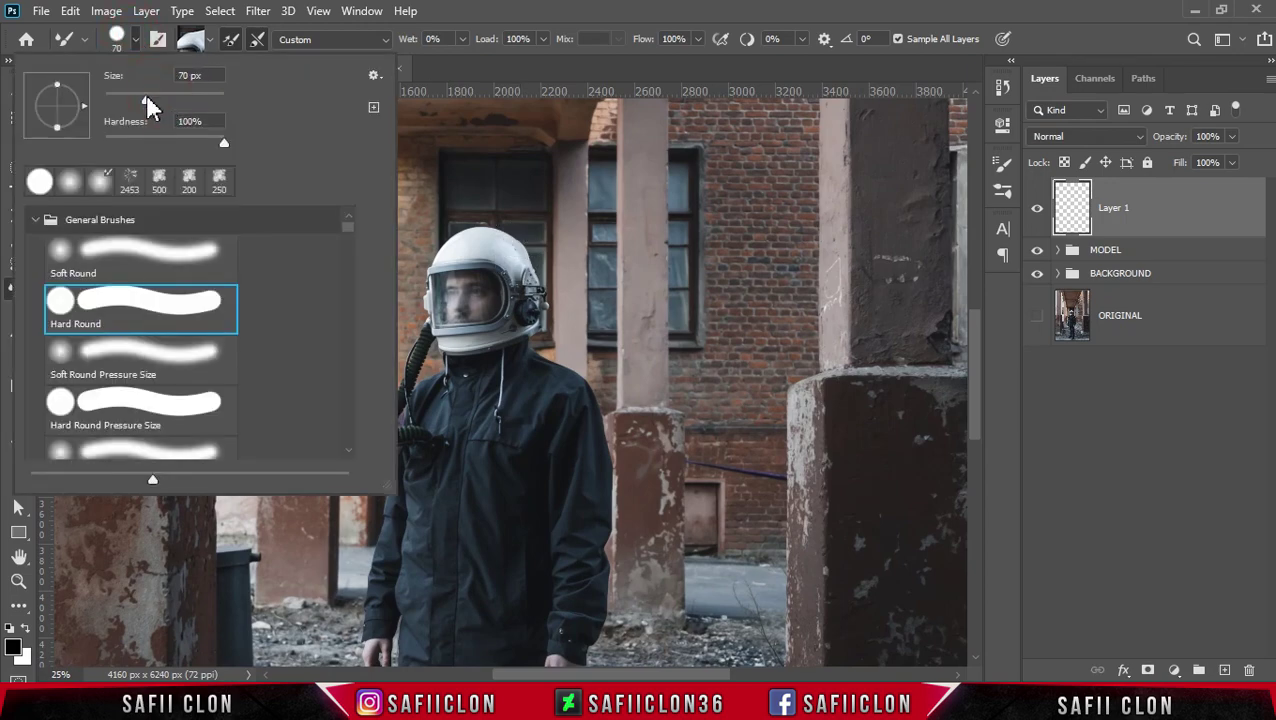
{"action": "left_click", "coordinate": [140, 40]}
Hide the BACKGROUND group so the astronaut sits on transparency.
{"action": "scroll", "coordinate": [545, 300], "scroll_direction": "up", "scroll_amount": 1}
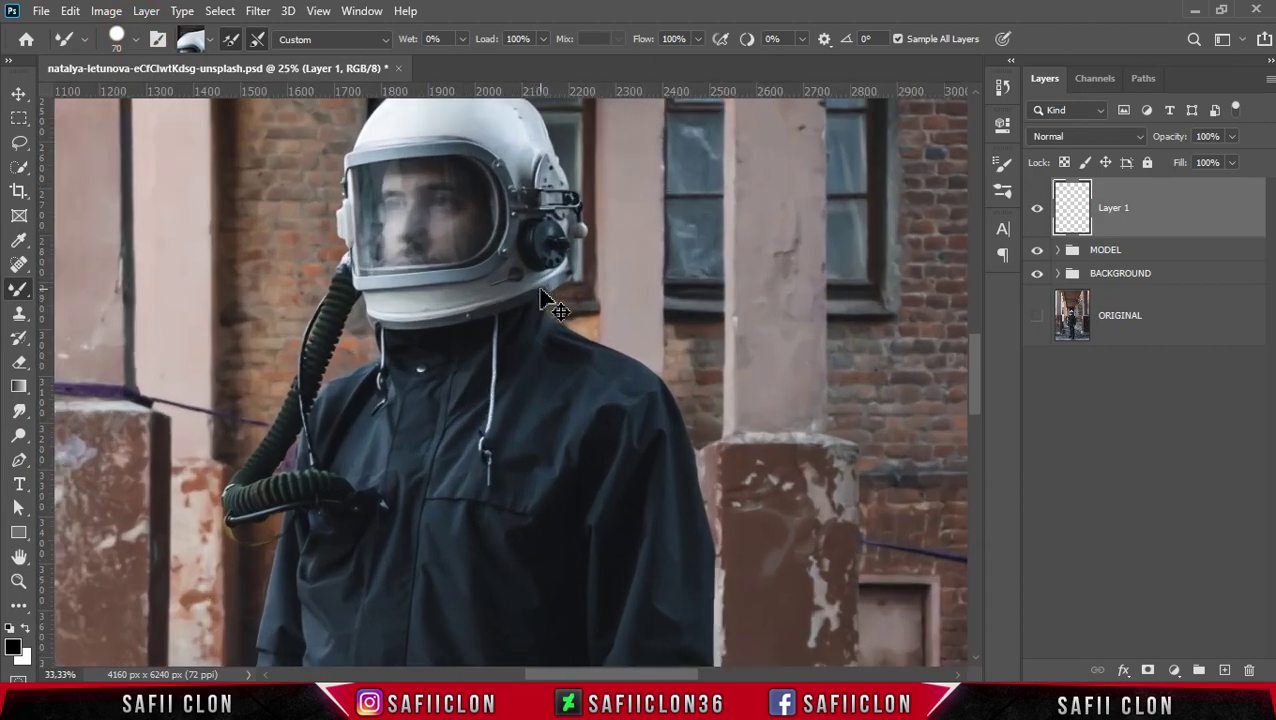
{"action": "scroll", "coordinate": [475, 380], "scroll_direction": "up", "scroll_amount": 4}
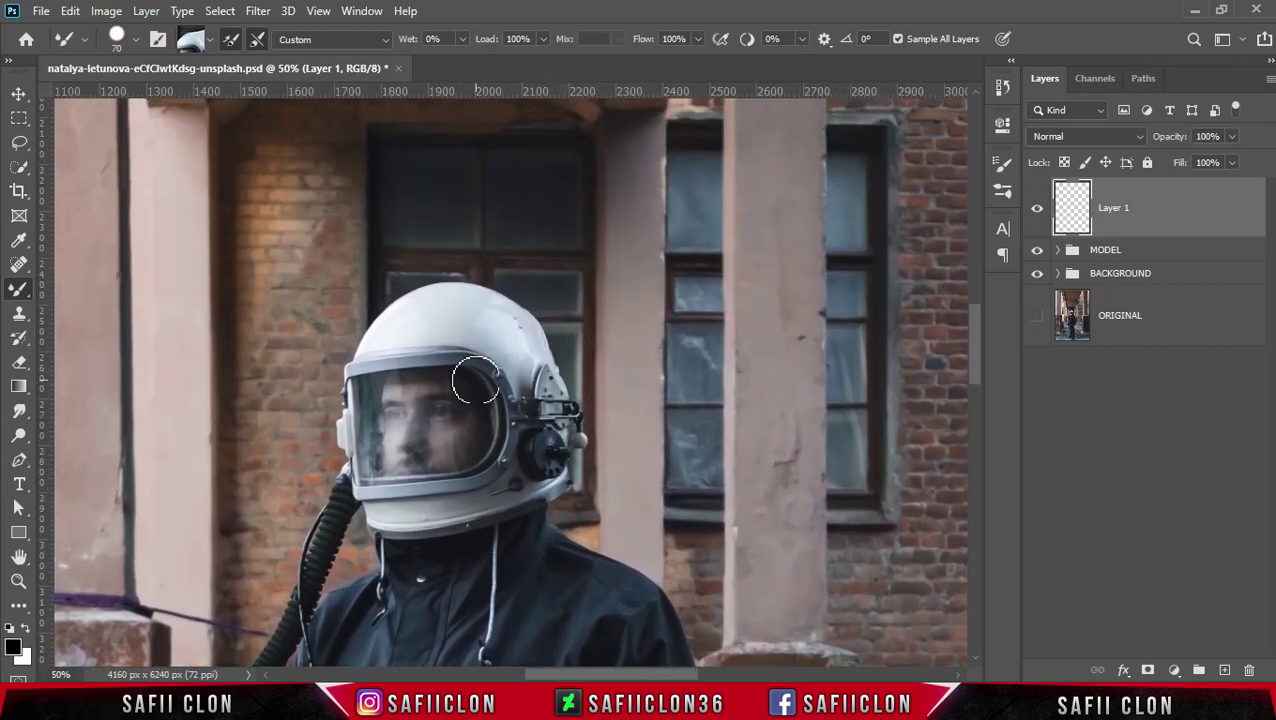
{"action": "left_click", "coordinate": [1036, 275]}
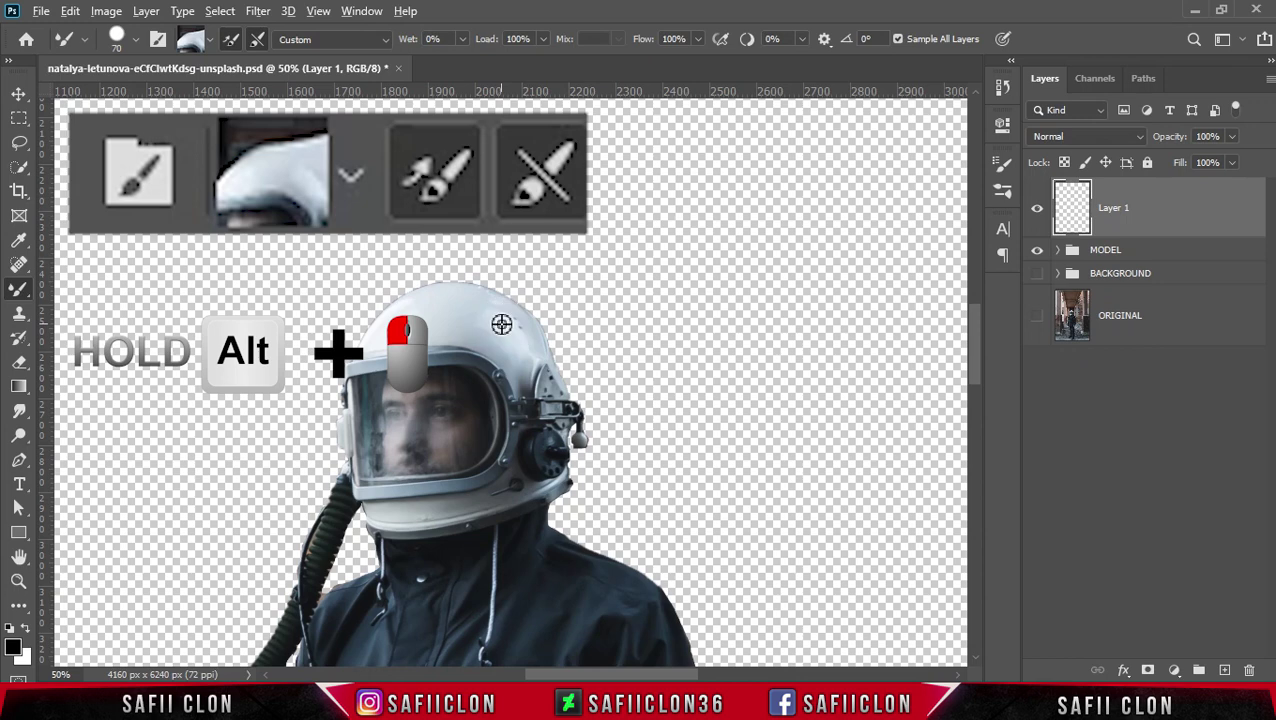
Load the mixer brush with the helmet's pale colour at 60 px, then zoom out to the whole figure.
{"action": "left_click", "coordinate": [501, 324], "text": "alt"}
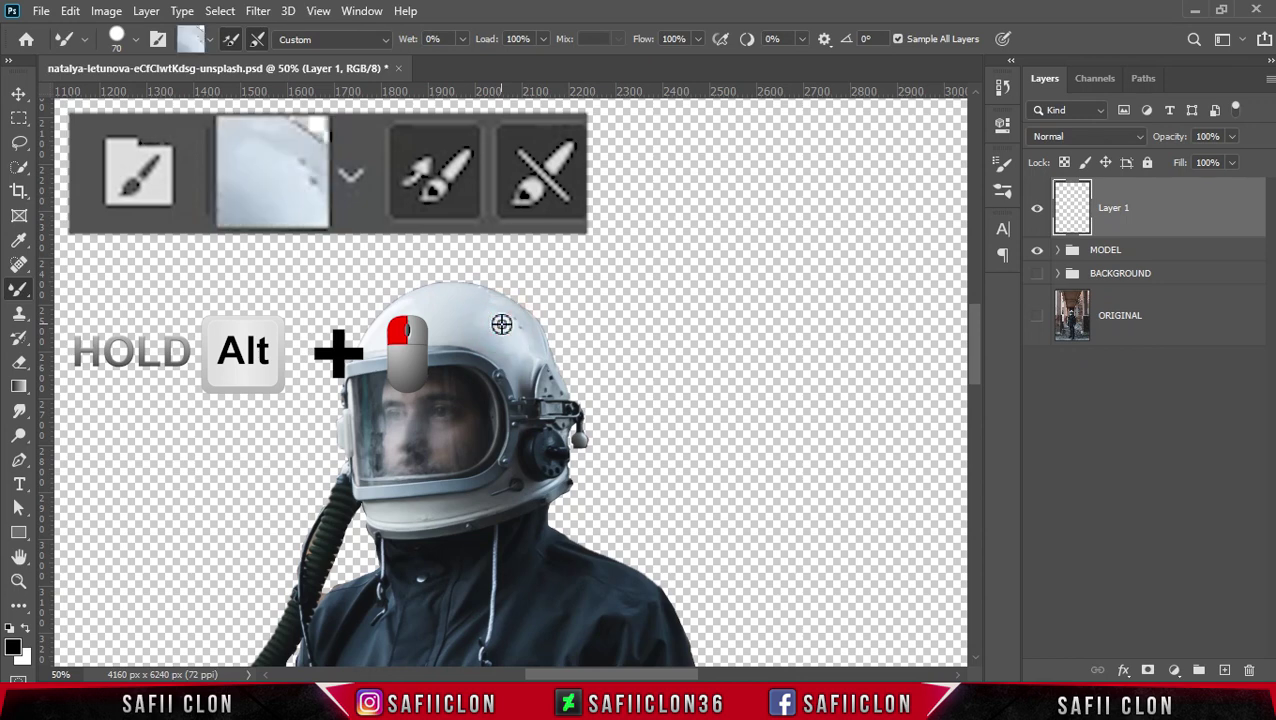
{"action": "left_click", "coordinate": [492, 331], "text": "alt"}
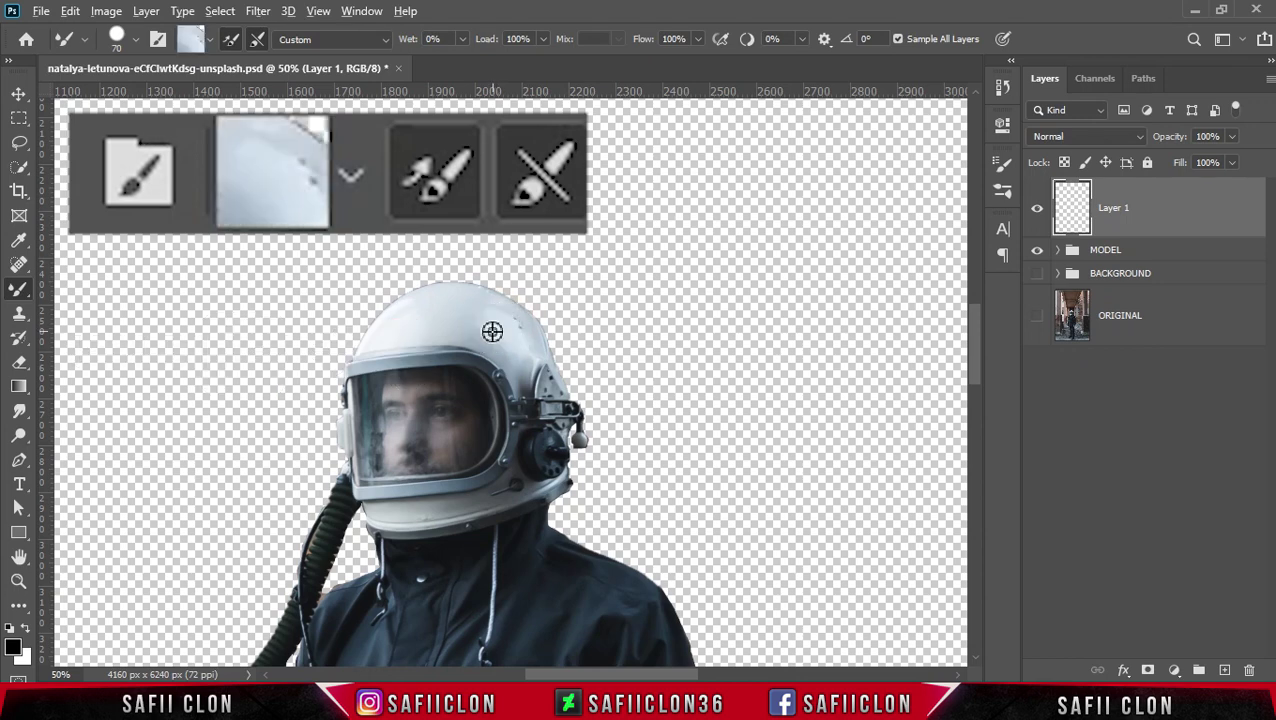
{"action": "left_click", "coordinate": [492, 331], "text": "alt"}
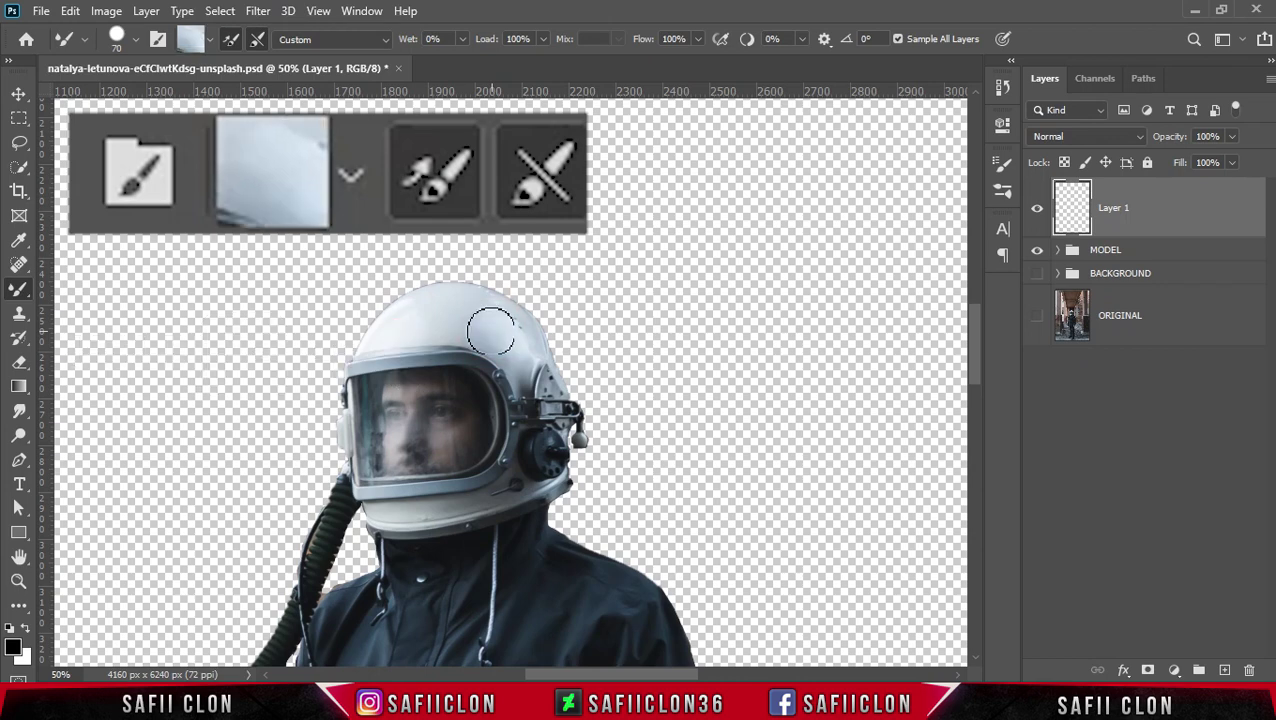
{"action": "left_click", "coordinate": [495, 325], "text": "alt"}
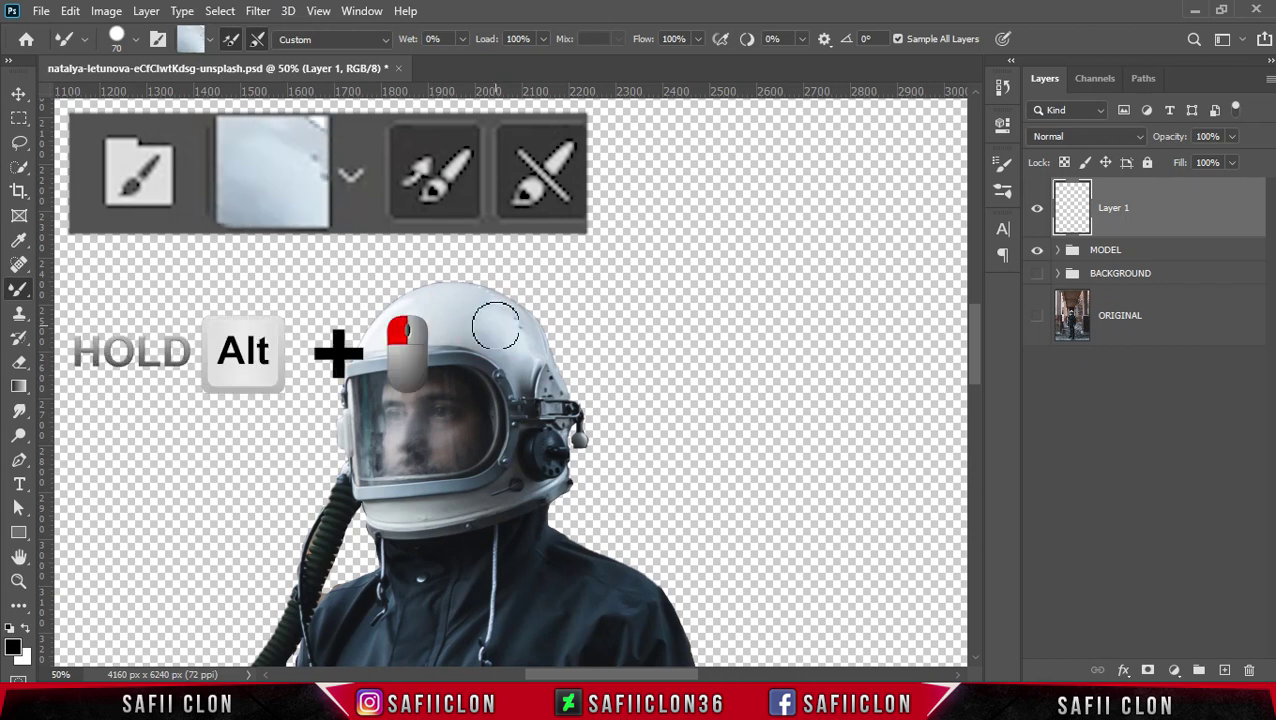
{"action": "key", "text": "bracketleft"}
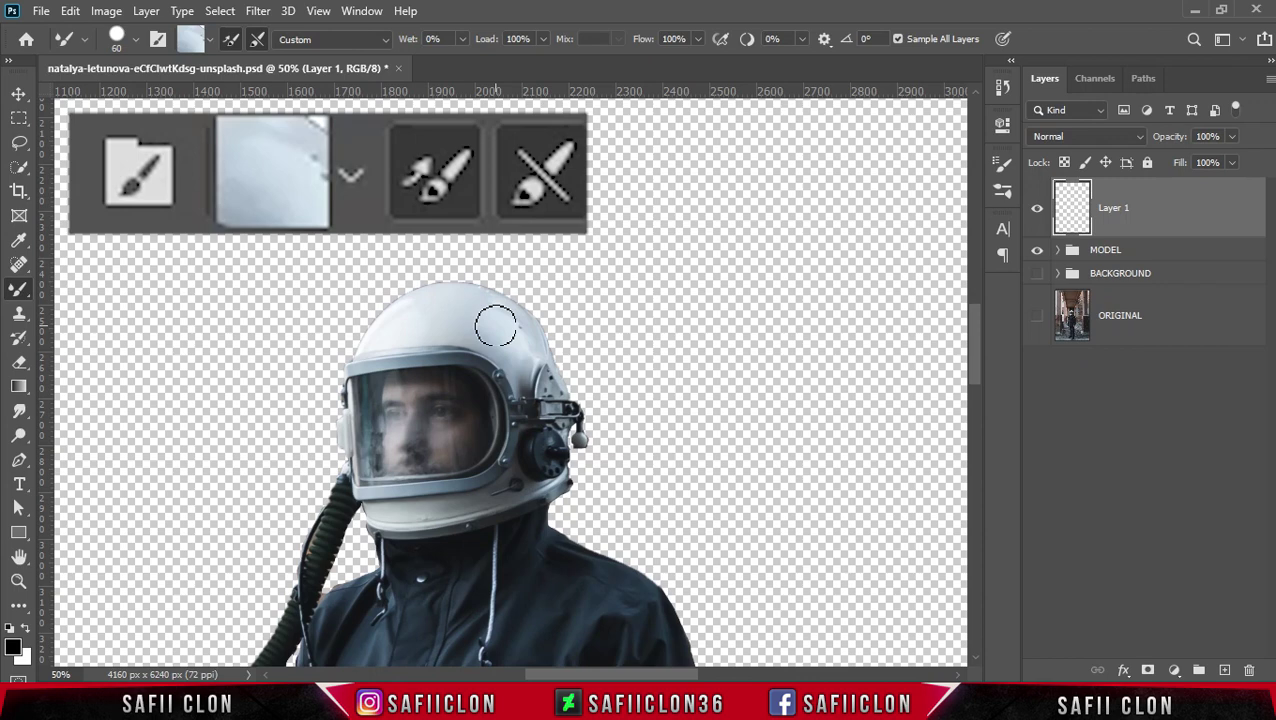
{"action": "left_click", "coordinate": [495, 325], "text": "alt"}
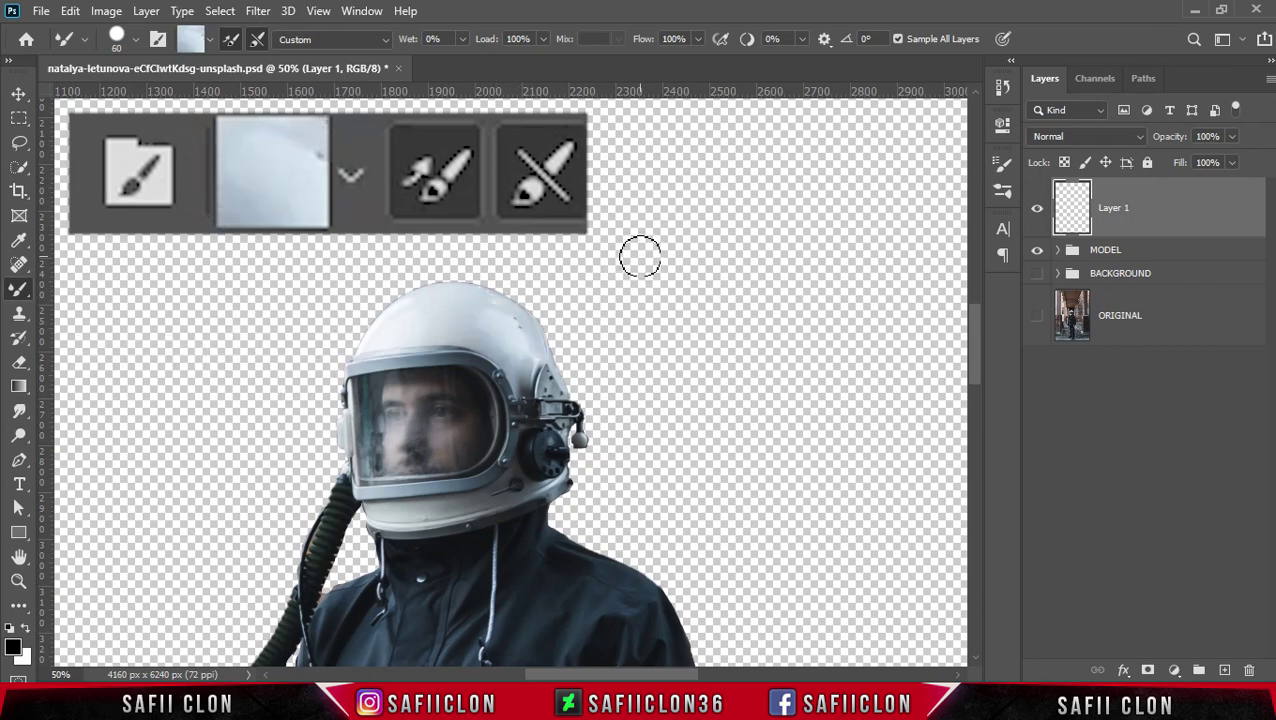
{"action": "key", "text": "ctrl+minus"}
{"action": "key", "text": "ctrl+minus"}
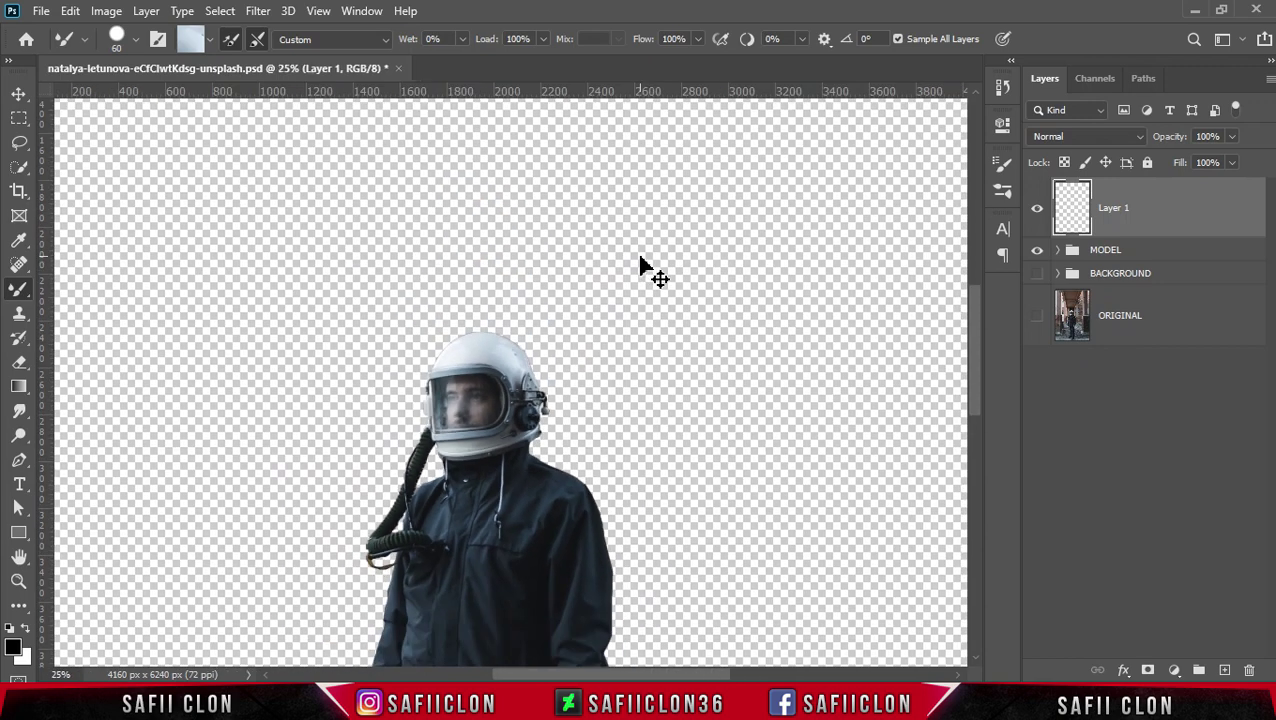
{"action": "key", "text": "ctrl+minus"}
{"action": "key", "text": "ctrl+minus"}
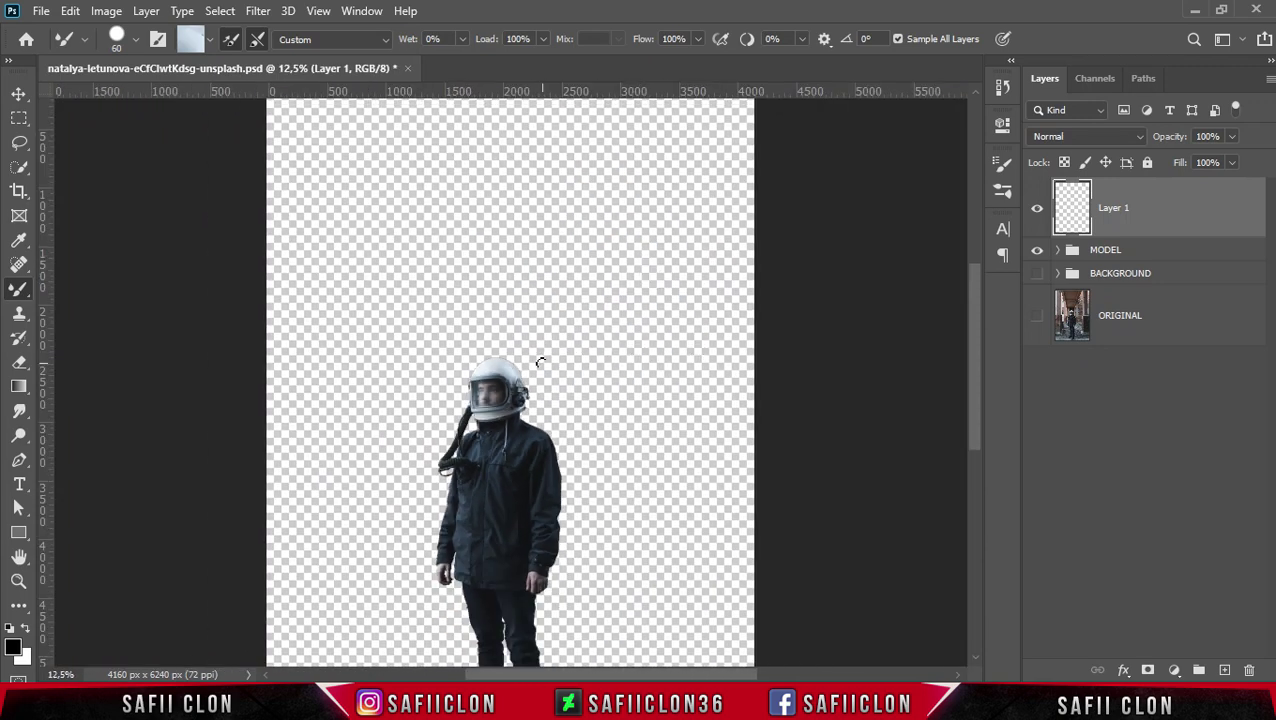
{"action": "left_click", "coordinate": [137, 40]}
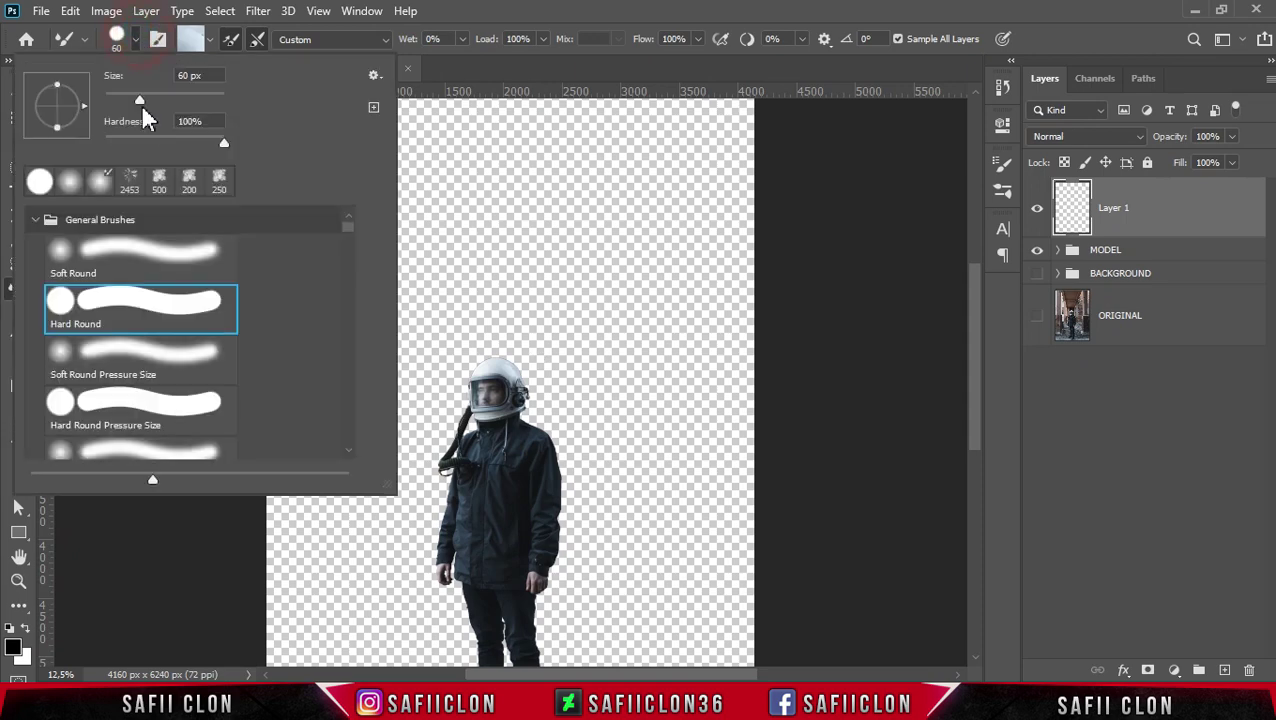
Enlarge the mixer brush to 300 px and paint a trial tube stroke above the helmet, then undo it.
{"action": "left_click_drag", "start_coordinate": [142, 100], "coordinate": [185, 100]}
{"action": "left_click", "coordinate": [137, 40]}
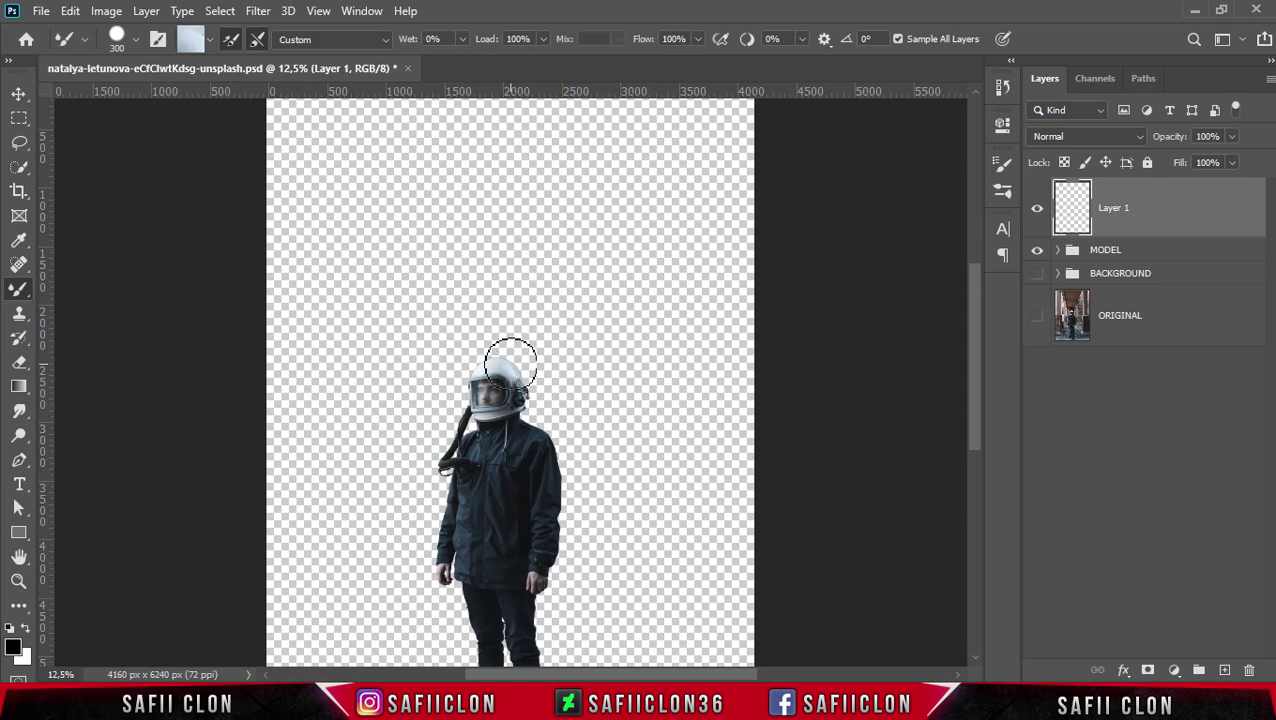
{"action": "mouse_move", "coordinate": [512, 368]}
{"action": "left_mouse_down"}
{"action": "mouse_move", "coordinate": [544, 276]}
{"action": "mouse_move", "coordinate": [527, 240]}
{"action": "left_mouse_up"}
{"action": "left_click_drag", "start_coordinate": [446, 251], "coordinate": [478, 293]}
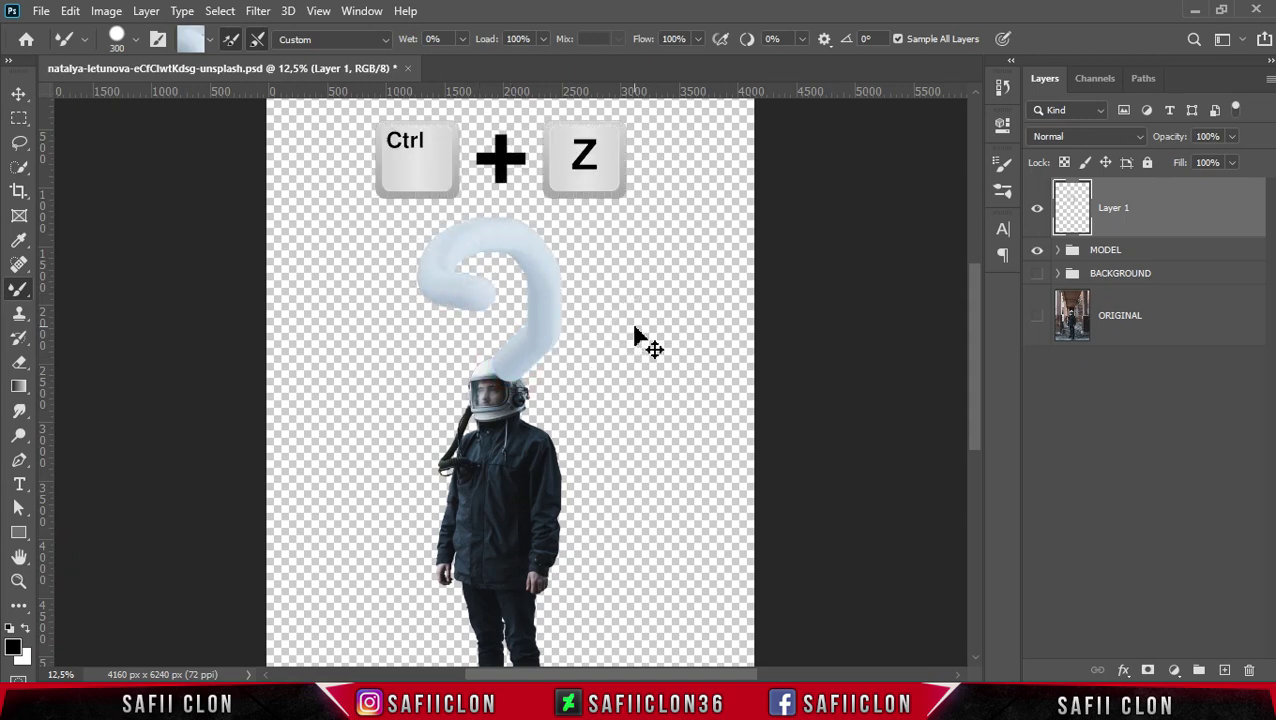
{"action": "key", "text": "ctrl+z"}
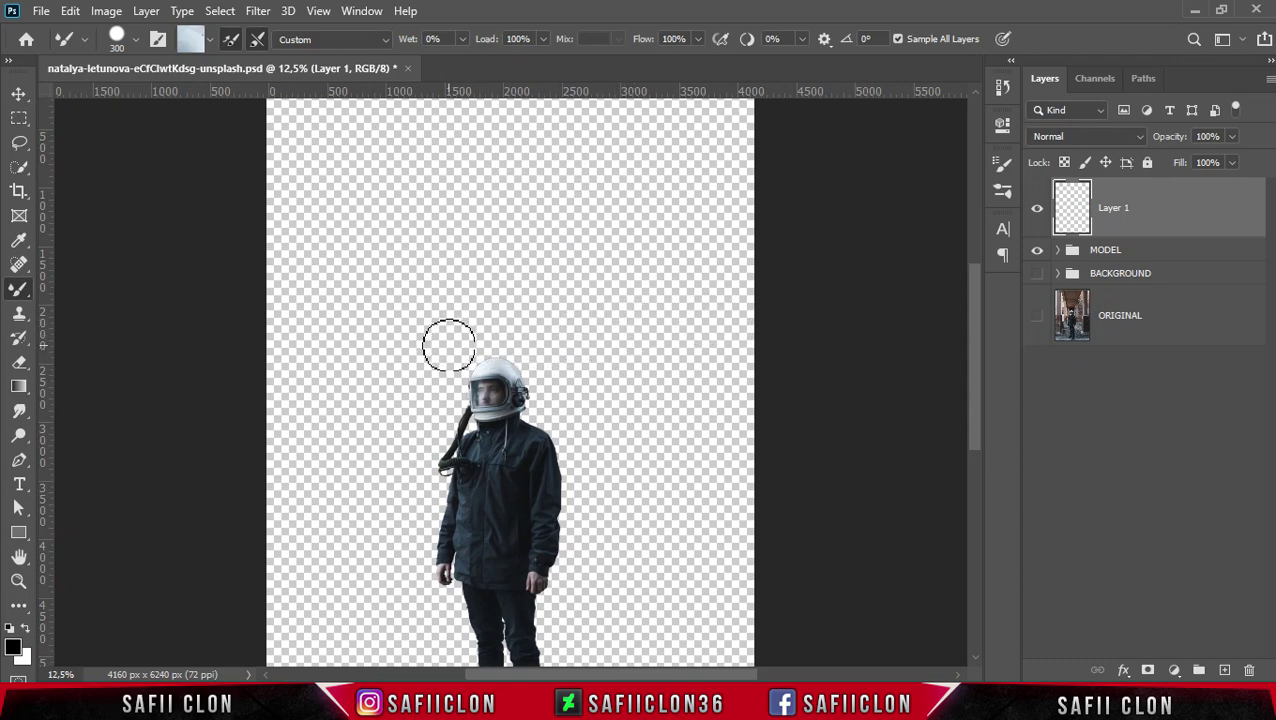
{"action": "key", "text": "ctrl+plus"}
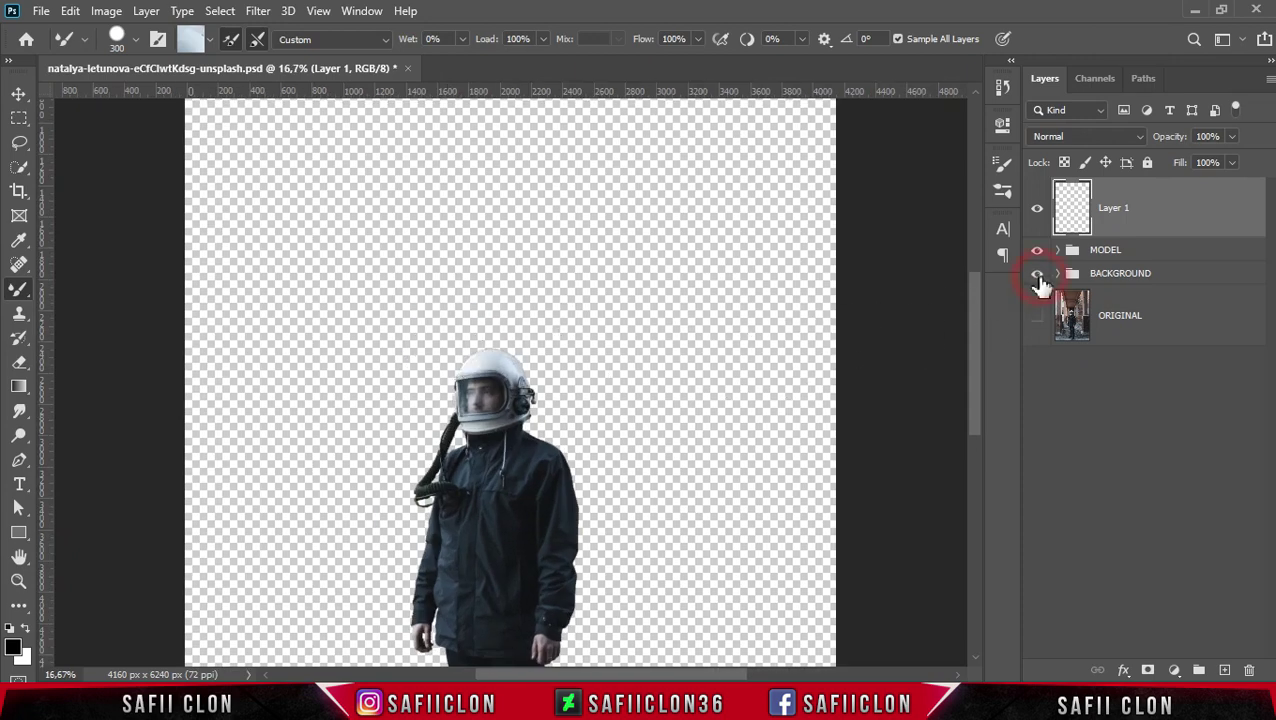
Show the BACKGROUND group and set the Curvature Pen to Path mode with Combine Shapes.
{"action": "left_click", "coordinate": [1038, 276]}
{"action": "mouse_move", "coordinate": [969, 334]}
{"action": "left_mouse_down"}
{"action": "mouse_move", "coordinate": [977, 358]}
{"action": "mouse_move", "coordinate": [976, 334]}
{"action": "left_mouse_up"}
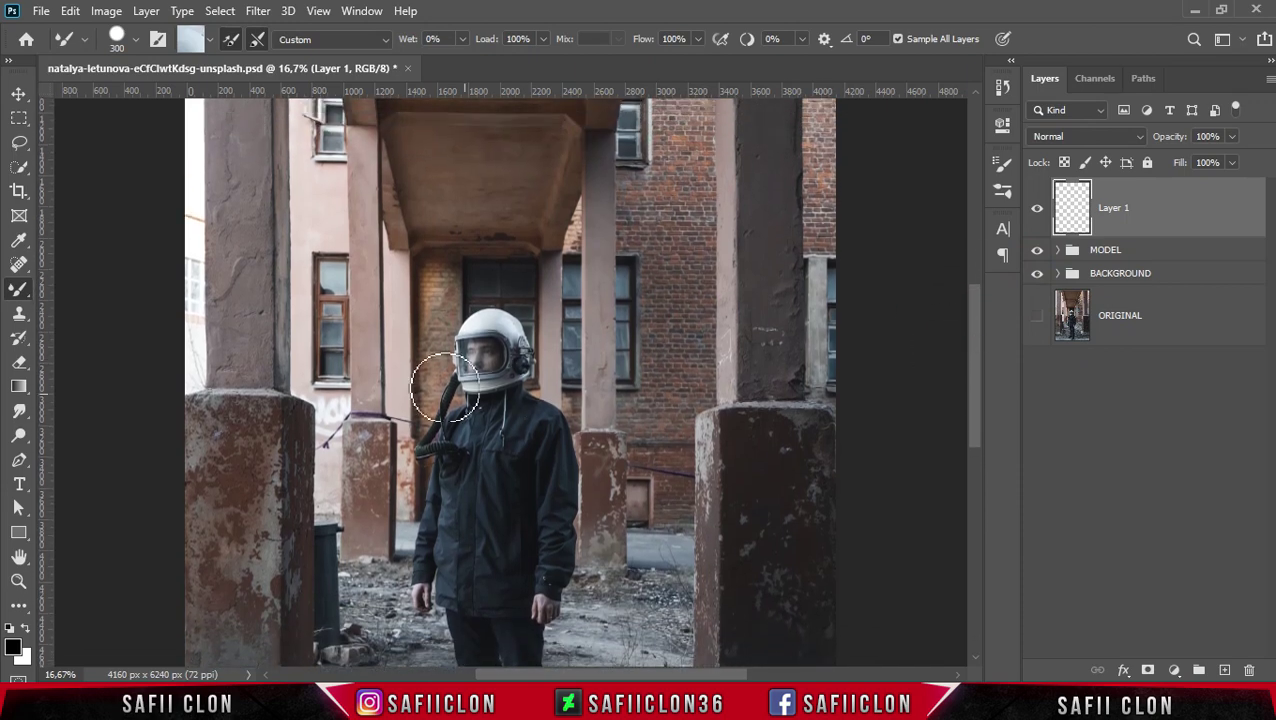
{"action": "left_click", "coordinate": [20, 463]}
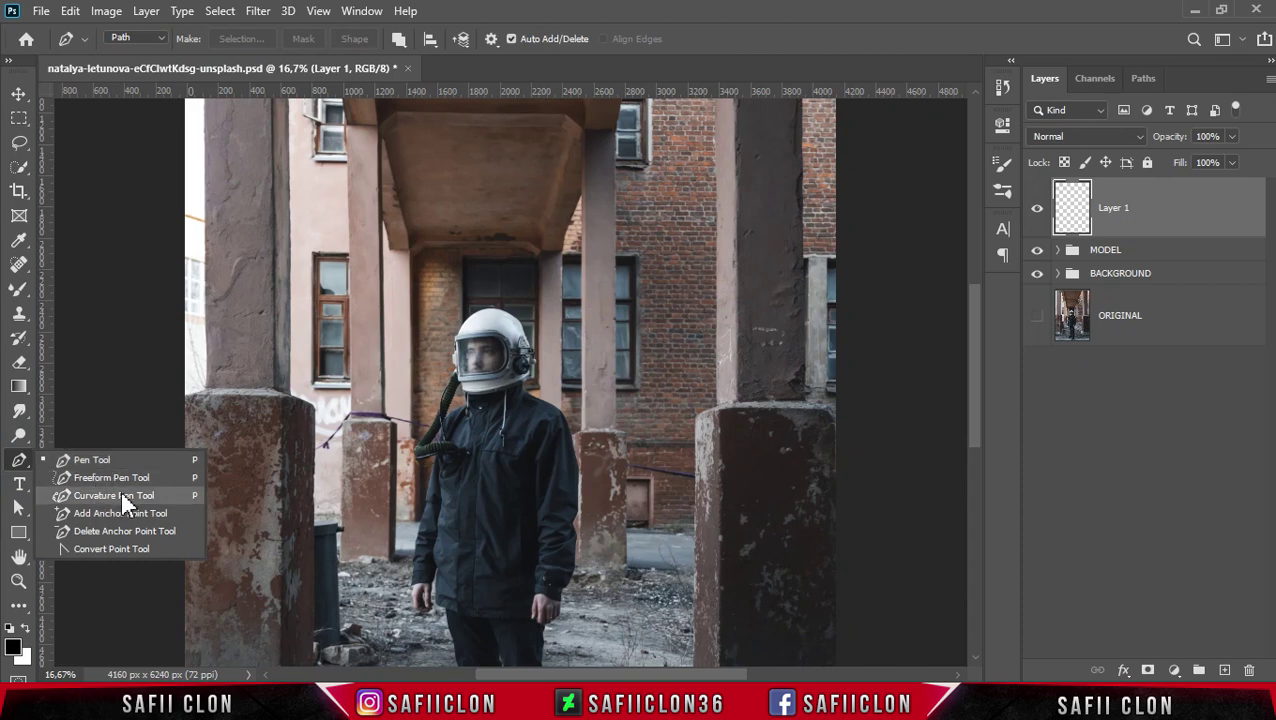
{"action": "left_click", "coordinate": [122, 498]}
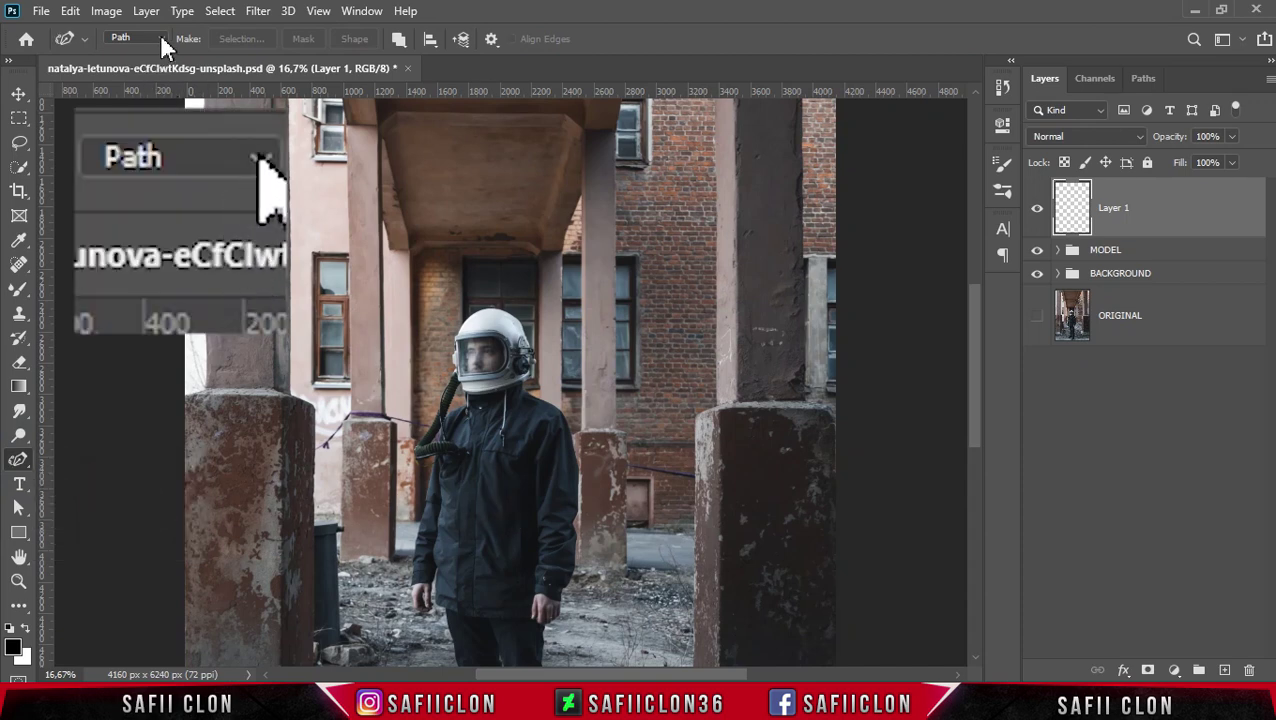
{"action": "left_click", "coordinate": [158, 38]}
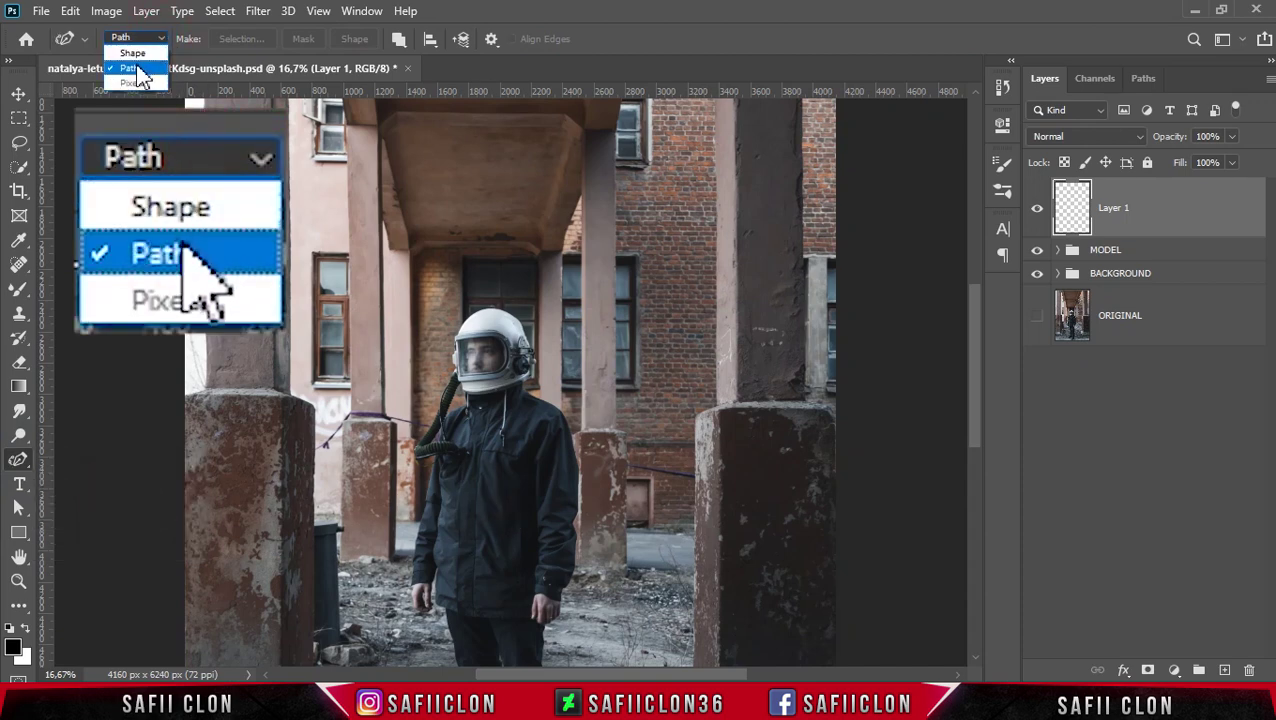
{"action": "left_click", "coordinate": [137, 68]}
{"action": "left_click", "coordinate": [398, 38]}
{"action": "left_click", "coordinate": [425, 86]}
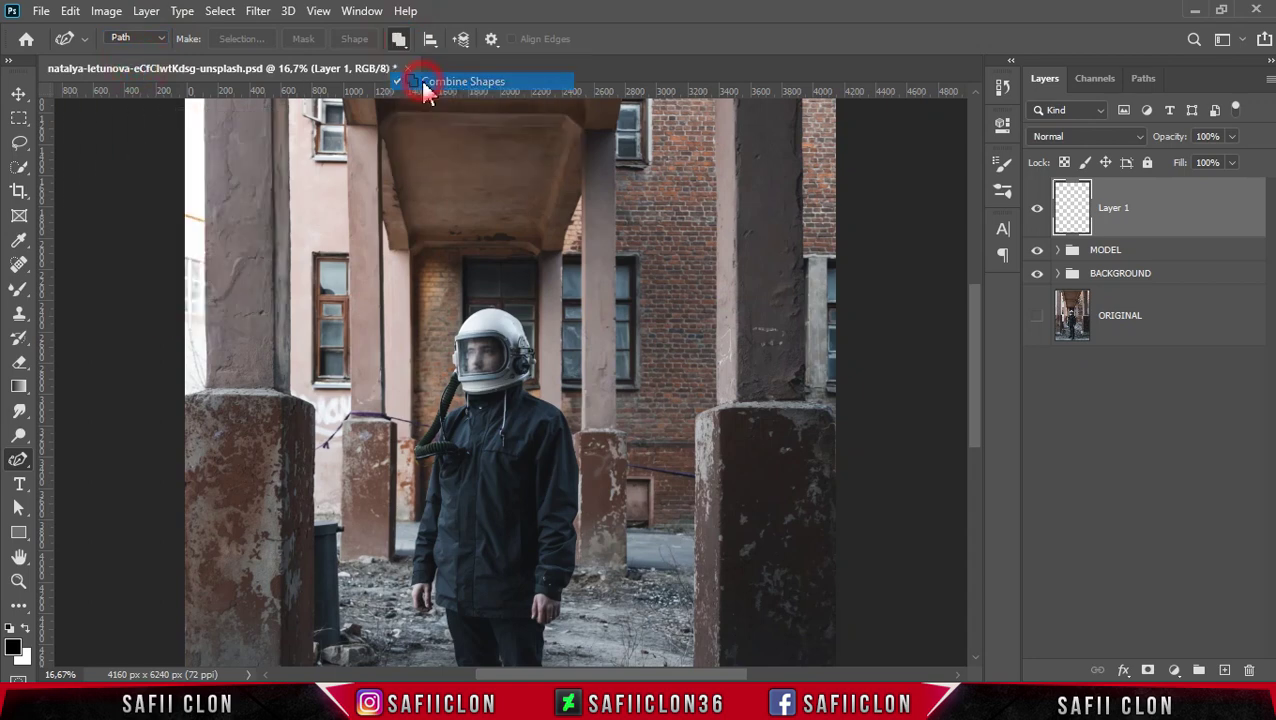
Start the path at the helmet and arc it over the top-left pillar.
{"action": "left_click", "coordinate": [498, 331]}
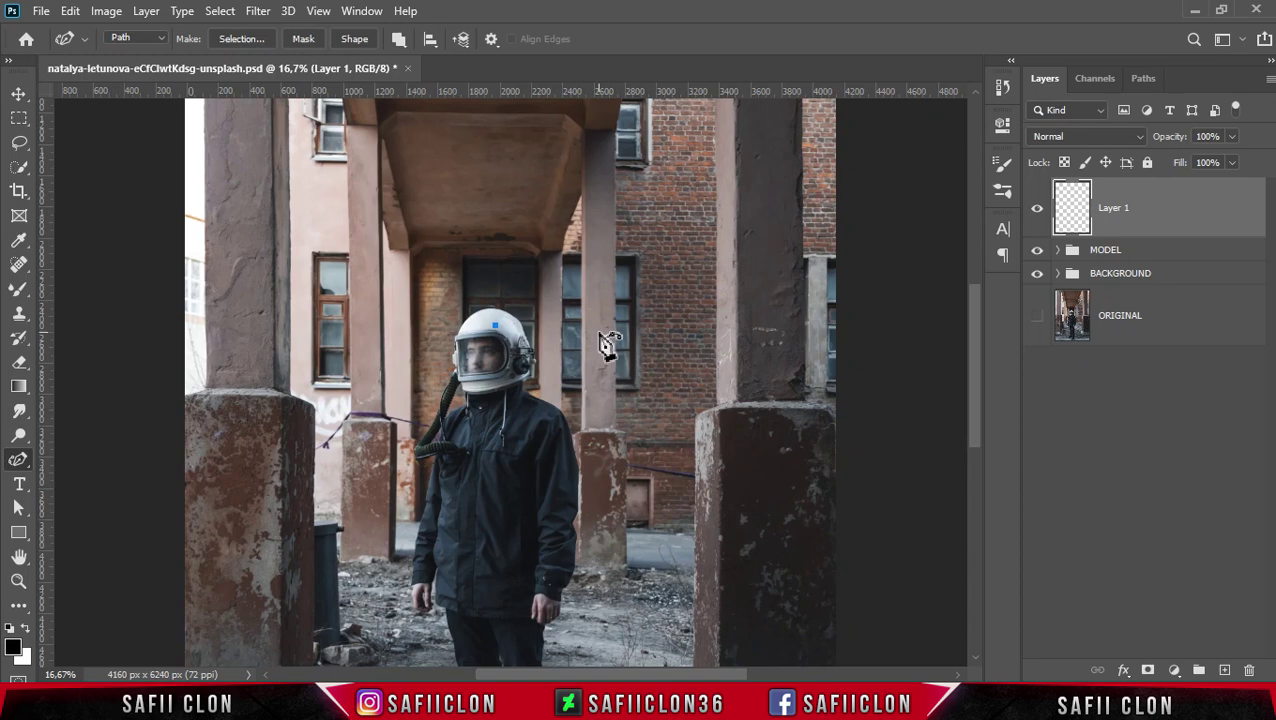
{"action": "scroll", "coordinate": [604, 344], "scroll_direction": "up", "scroll_amount": 2}
{"action": "left_click", "coordinate": [620, 305]}
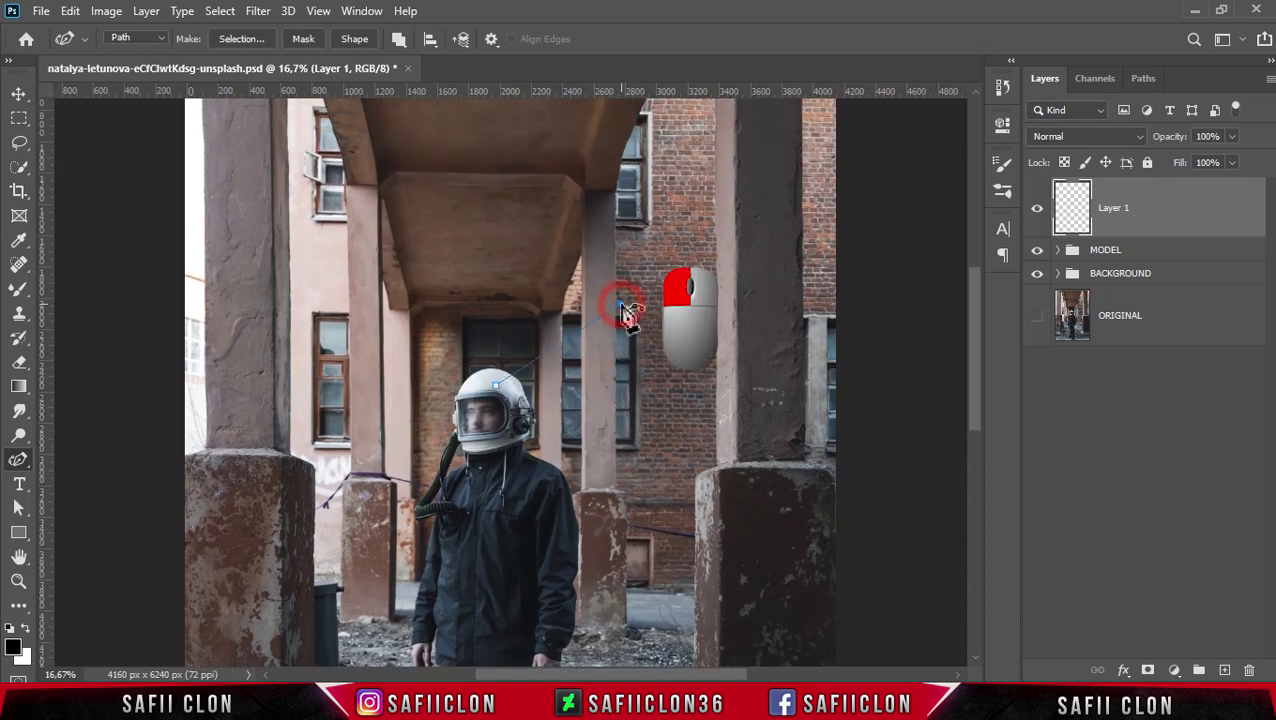
{"action": "scroll", "coordinate": [600, 307], "scroll_direction": "up", "scroll_amount": 1}
{"action": "left_click_drag", "start_coordinate": [369, 305], "coordinate": [485, 232]}
{"action": "mouse_move", "coordinate": [263, 411]}
{"action": "left_mouse_down"}
{"action": "mouse_move", "coordinate": [274, 428]}
{"action": "mouse_move", "coordinate": [258, 303]}
{"action": "left_mouse_up"}
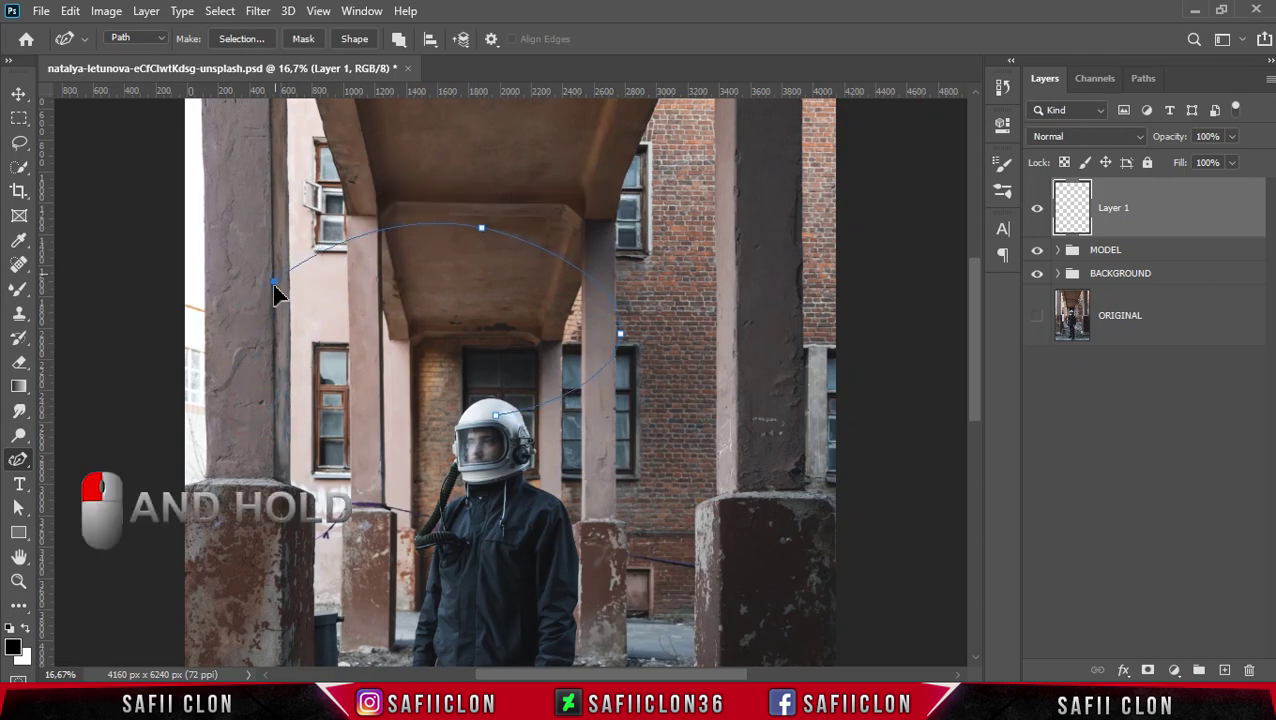
{"action": "scroll", "coordinate": [290, 410], "scroll_direction": "down", "scroll_amount": 2}
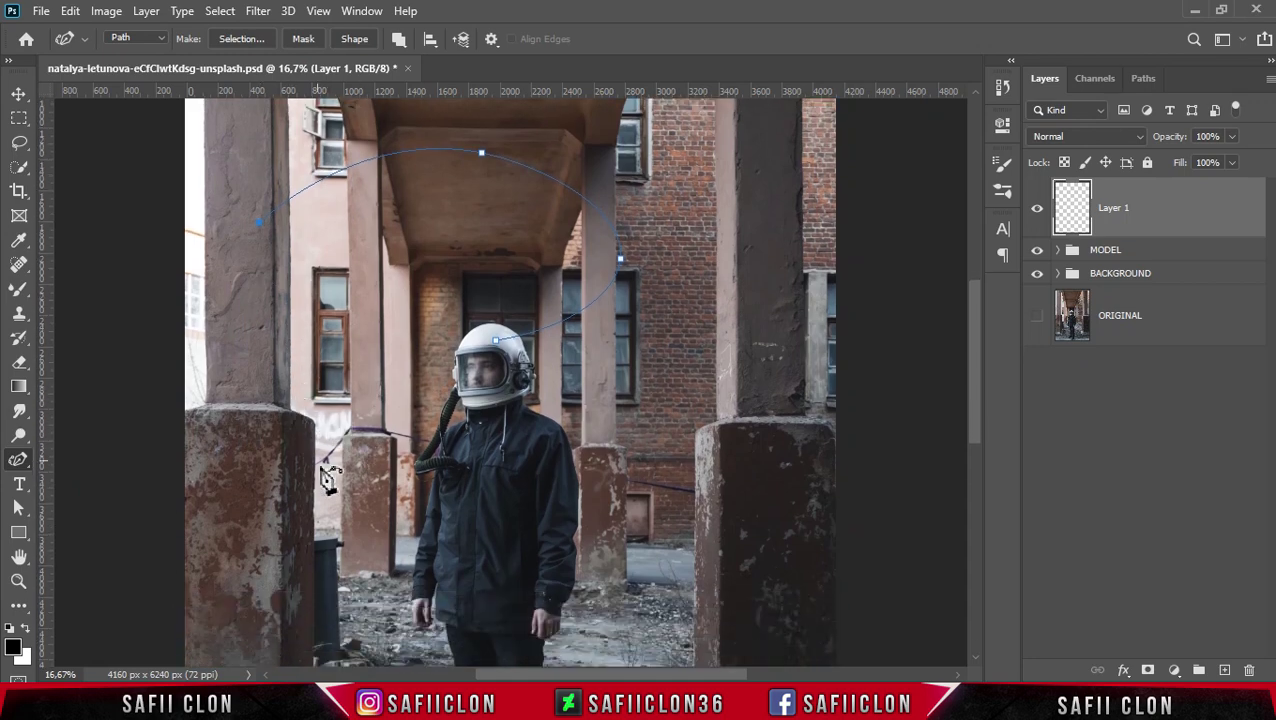
{"action": "scroll", "coordinate": [400, 480], "scroll_direction": "down", "scroll_amount": 2}
{"action": "scroll", "coordinate": [420, 495], "scroll_direction": "down", "scroll_amount": 1}
{"action": "left_click_drag", "start_coordinate": [603, 331], "coordinate": [682, 352]}
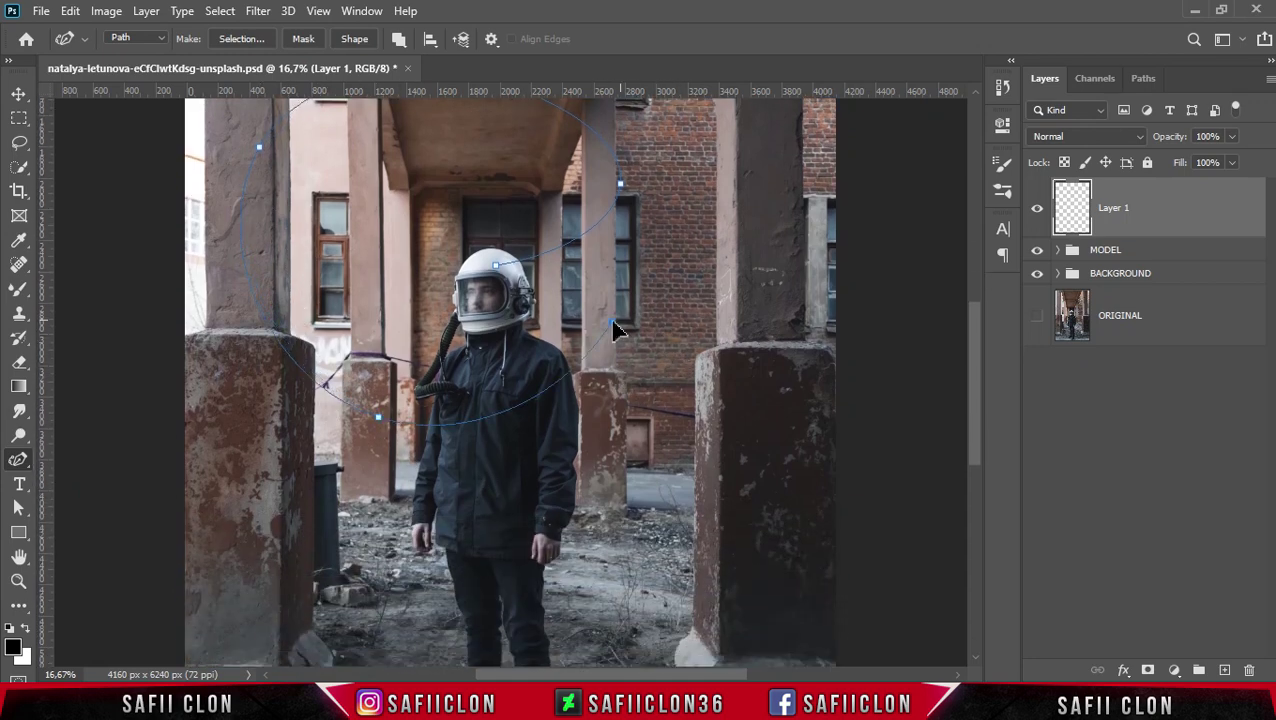
Extend the path around the legs and up the left side, then reshape its curves.
{"action": "left_click", "coordinate": [863, 453]}
{"action": "scroll", "coordinate": [323, 537], "scroll_direction": "down", "scroll_amount": 5}
{"action": "left_click", "coordinate": [755, 532]}
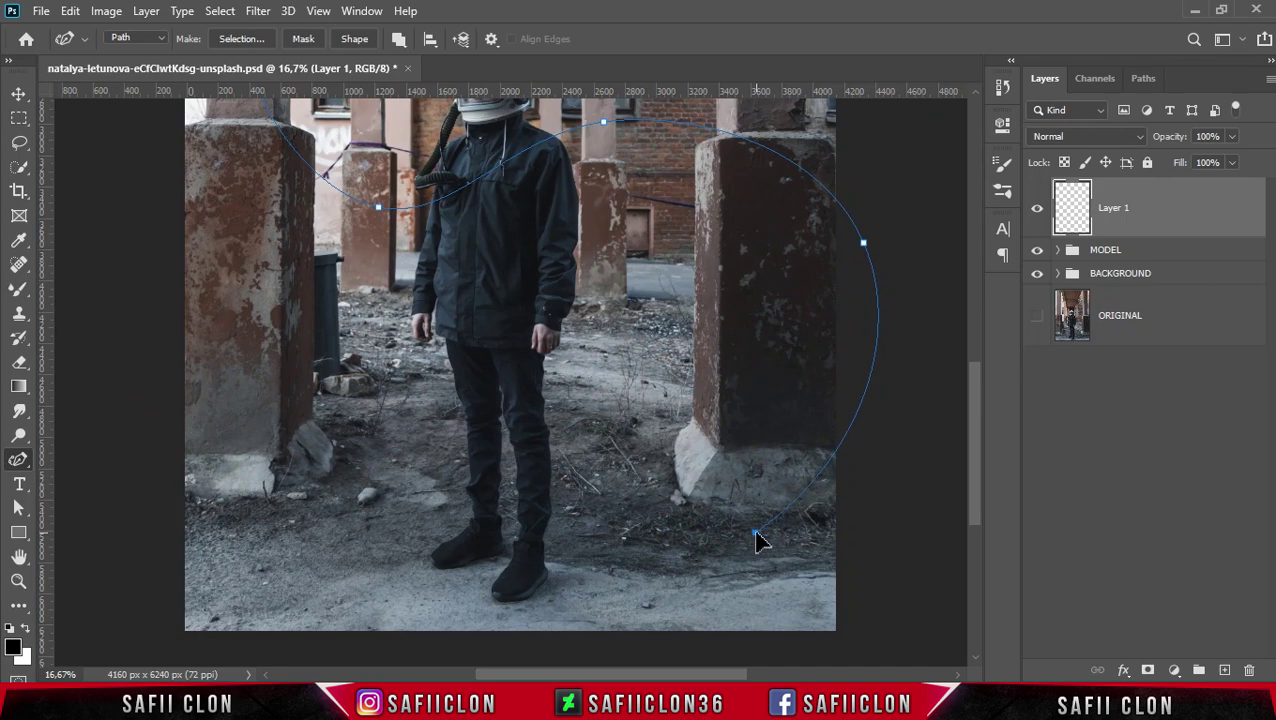
{"action": "left_click", "coordinate": [171, 321]}
{"action": "left_click_drag", "start_coordinate": [757, 533], "coordinate": [725, 545]}
{"action": "left_click_drag", "start_coordinate": [171, 321], "coordinate": [137, 338]}
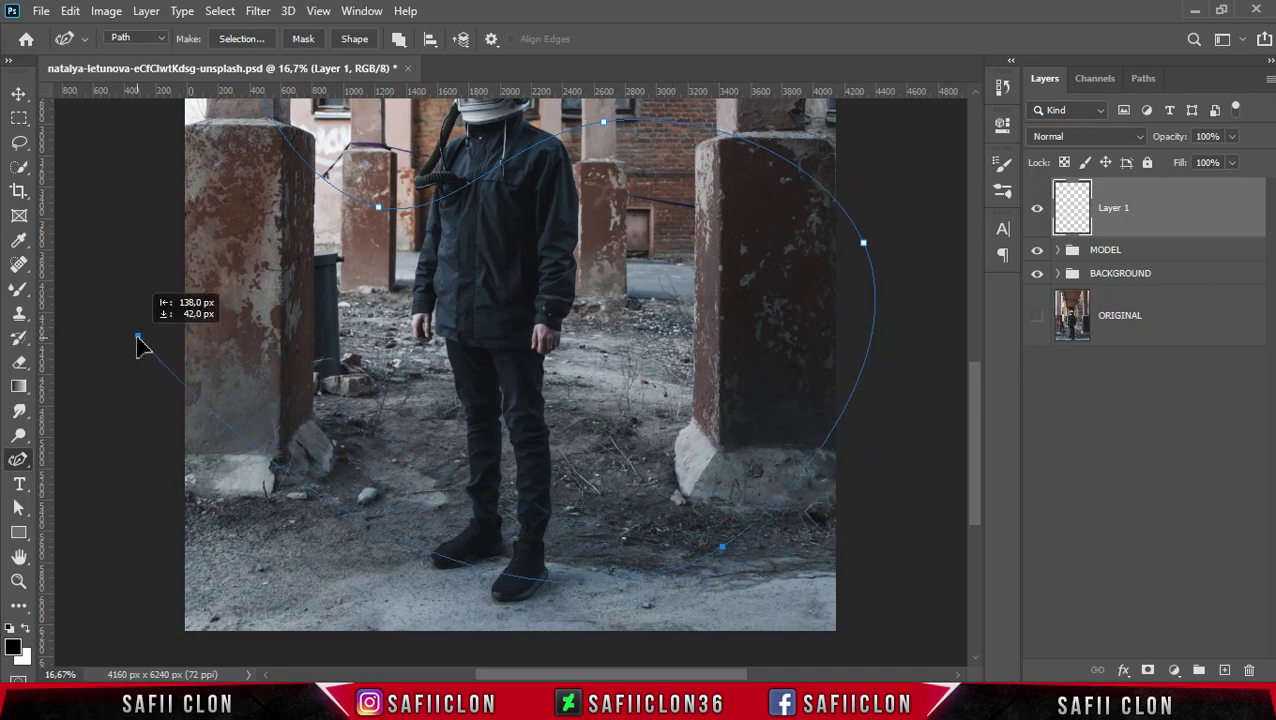
{"action": "scroll", "coordinate": [700, 400], "scroll_direction": "up", "scroll_amount": 3}
{"action": "scroll", "coordinate": [710, 445], "scroll_direction": "up", "scroll_amount": 1}
{"action": "left_click_drag", "start_coordinate": [863, 407], "coordinate": [866, 400]}
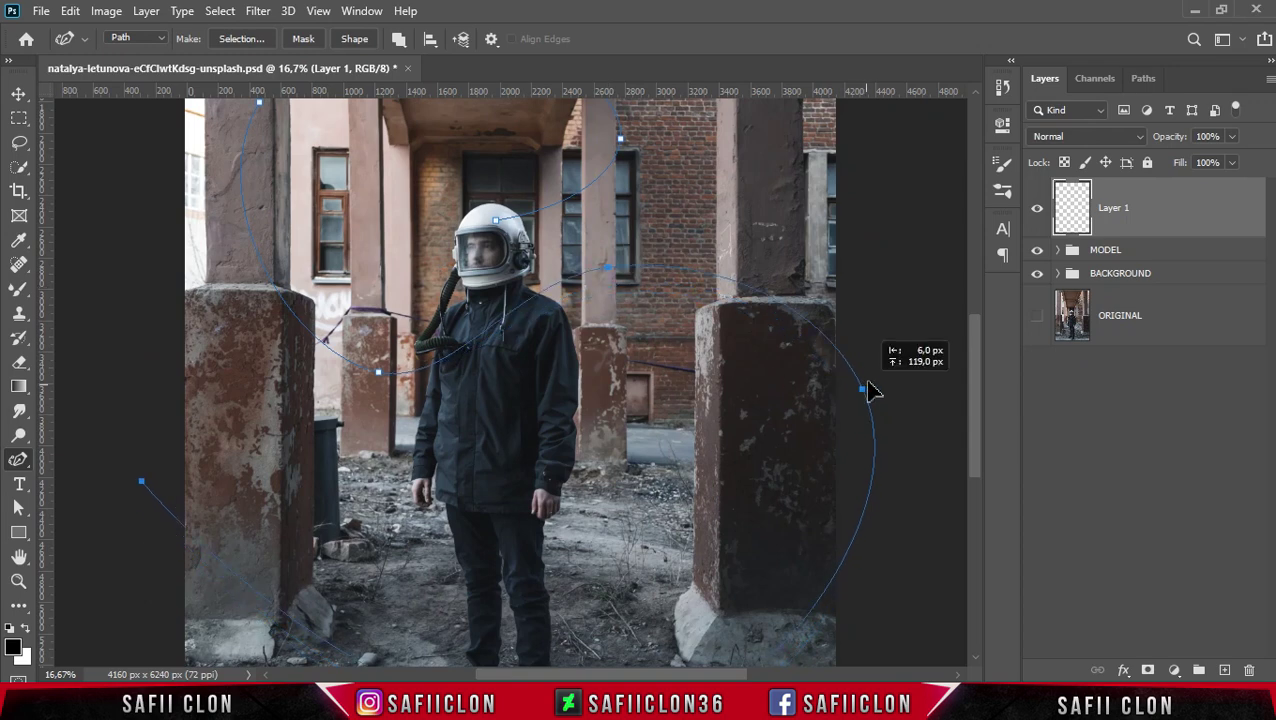
{"action": "scroll", "coordinate": [763, 427], "scroll_direction": "up", "scroll_amount": 2}
{"action": "scroll", "coordinate": [763, 436], "scroll_direction": "up", "scroll_amount": 1}
{"action": "scroll", "coordinate": [763, 433], "scroll_direction": "down", "scroll_amount": 2}
{"action": "scroll", "coordinate": [745, 440], "scroll_direction": "down", "scroll_amount": 1}
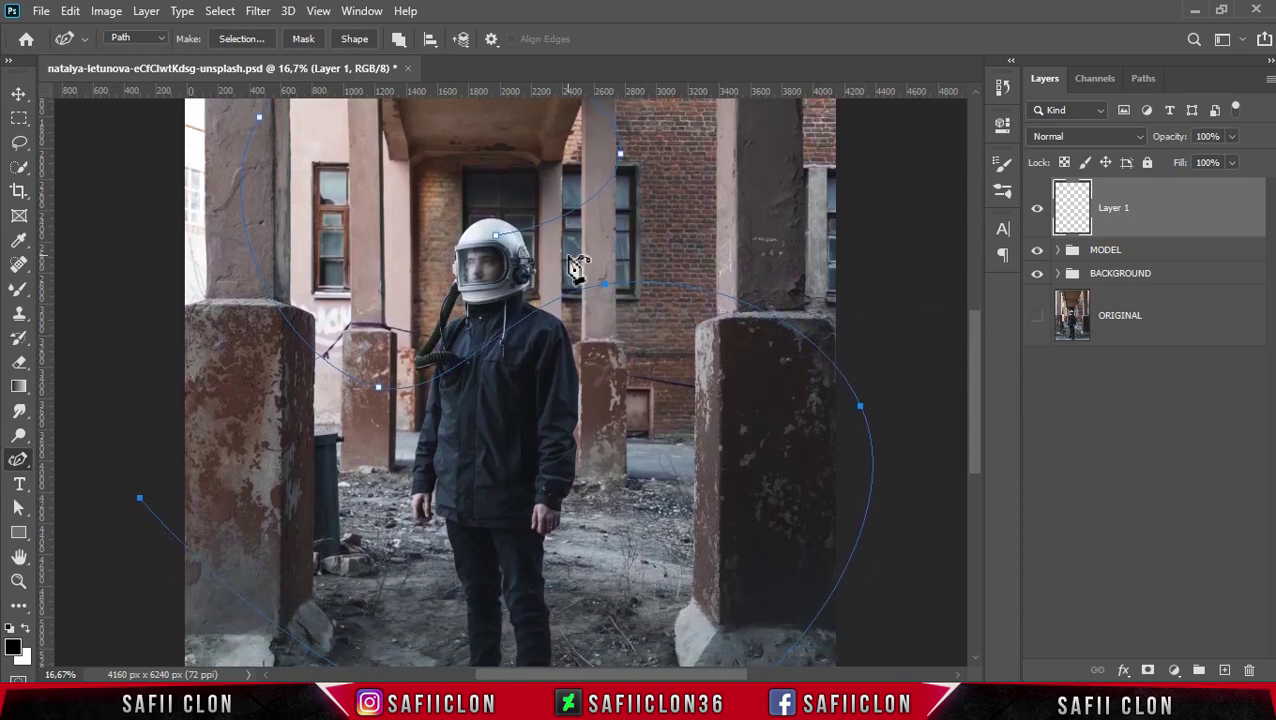
Stroke the path with the Mixer Brush to paint a pale tube around the astronaut.
{"action": "right_click", "coordinate": [569, 258]}
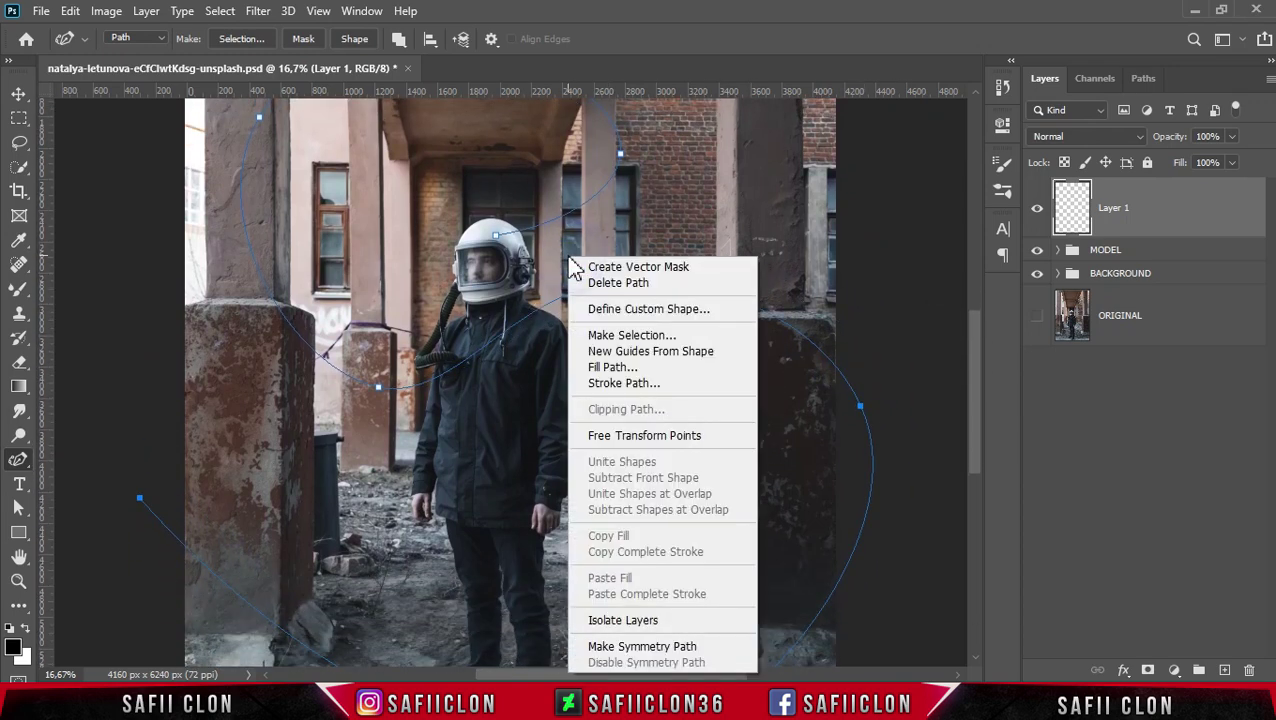
{"action": "left_click", "coordinate": [650, 385]}
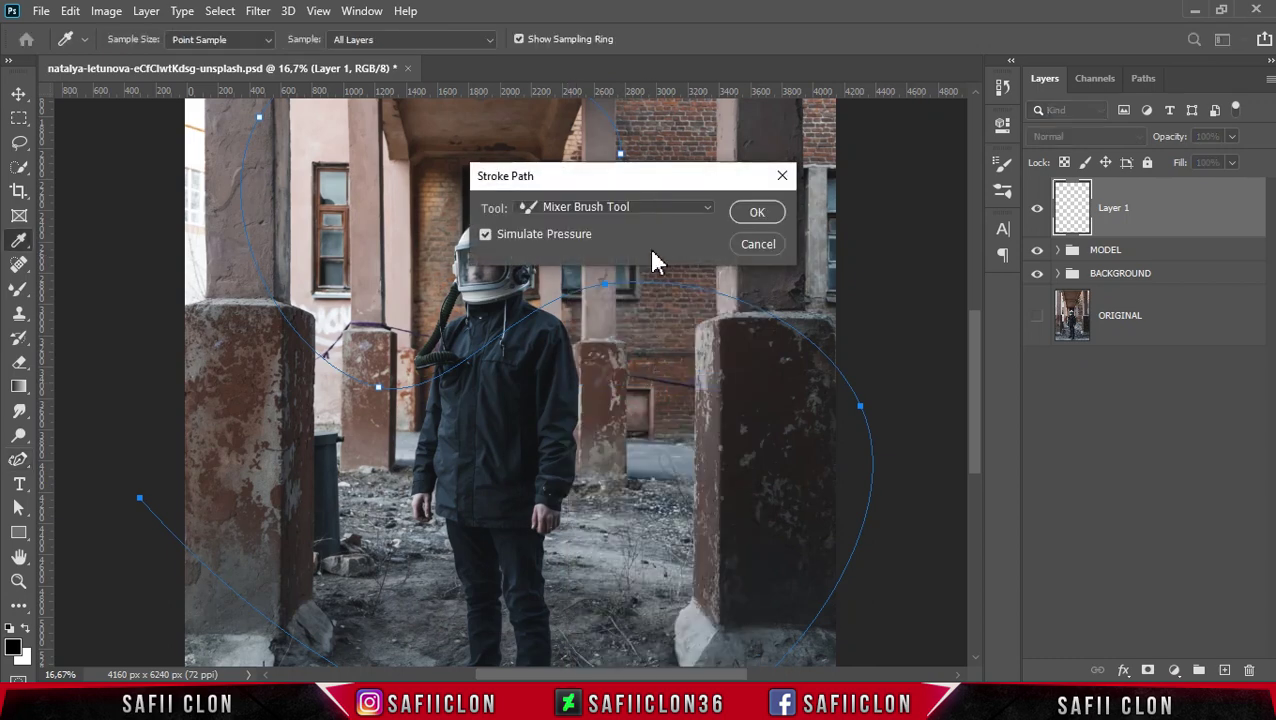
{"action": "left_click", "coordinate": [665, 212]}
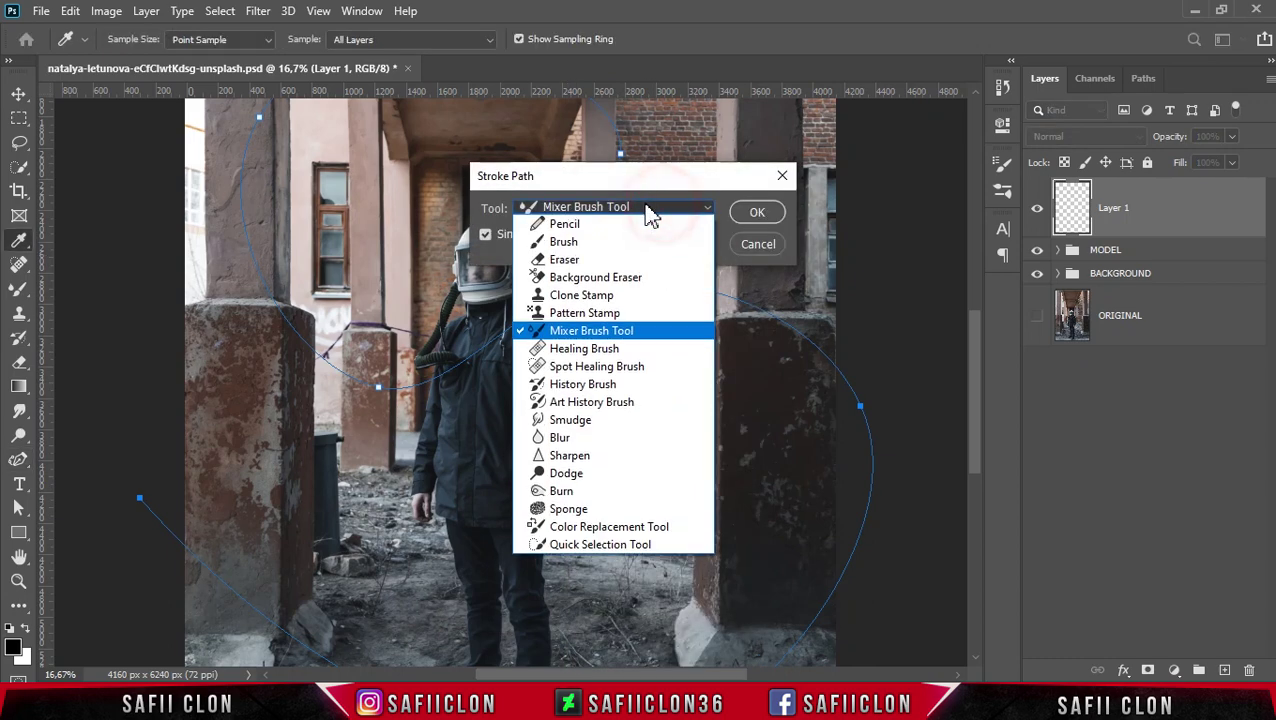
{"action": "left_click", "coordinate": [589, 333]}
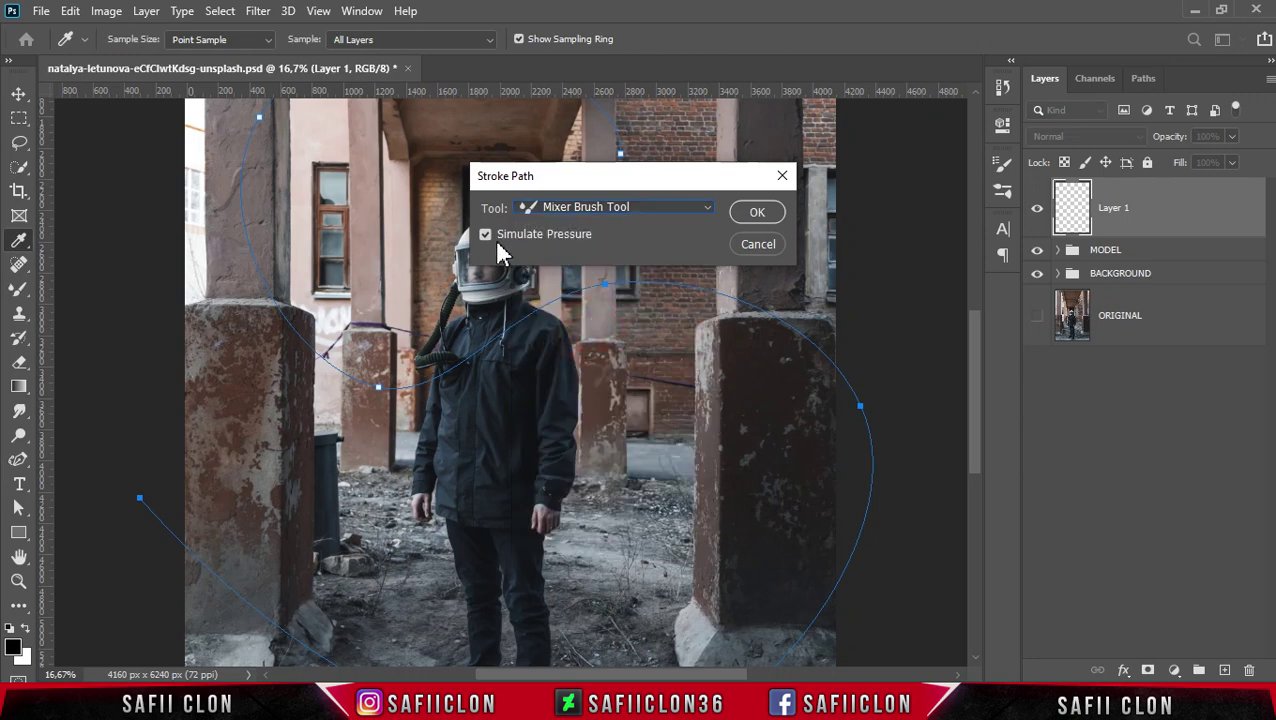
{"action": "left_click", "coordinate": [755, 219]}
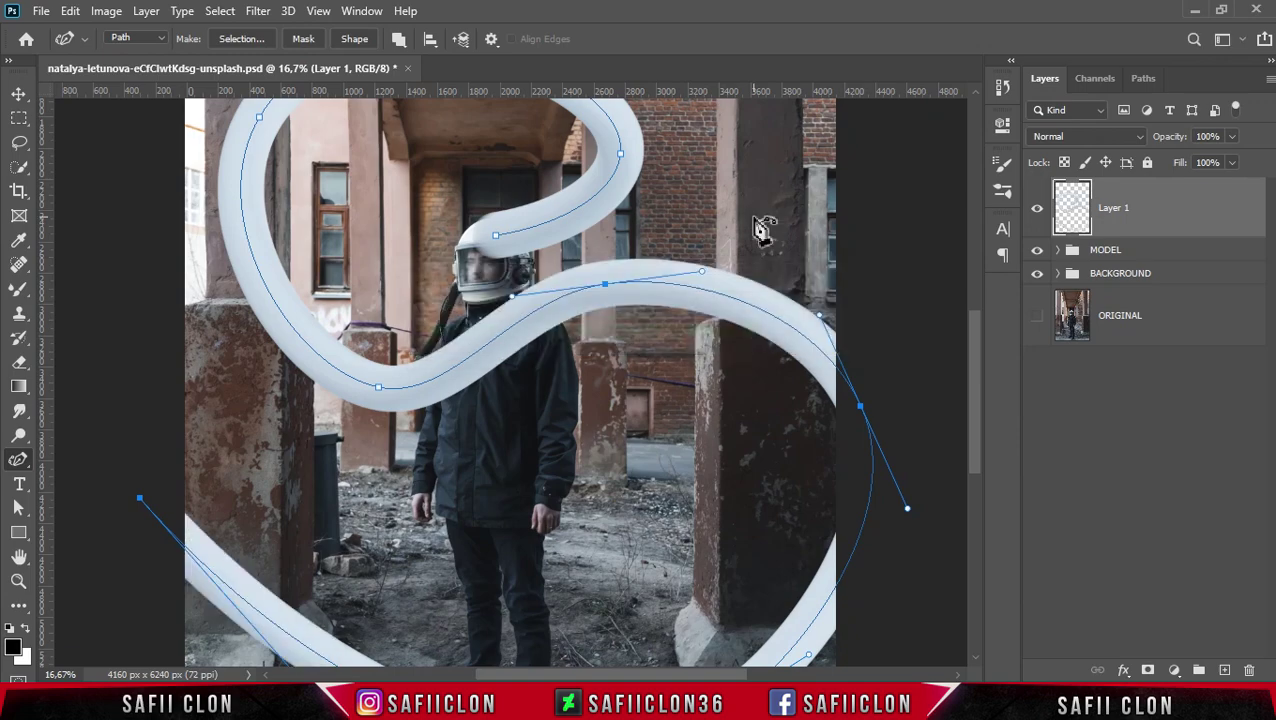
Review the painted tube at different zoom levels, then undo it.
{"action": "key", "text": "ctrl+minus"}
{"action": "key", "text": "ctrl+minus"}
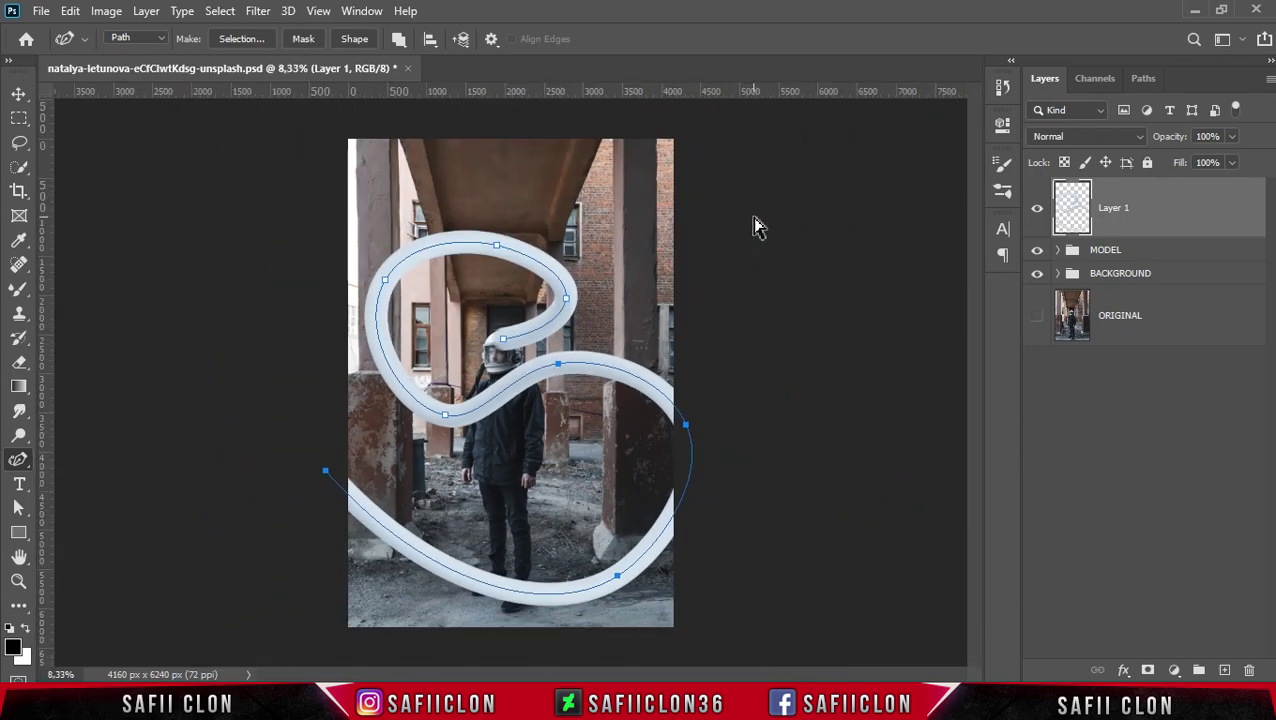
{"action": "key", "text": "ctrl+plus"}
{"action": "scroll", "coordinate": [765, 250], "scroll_direction": "down", "scroll_amount": 3}
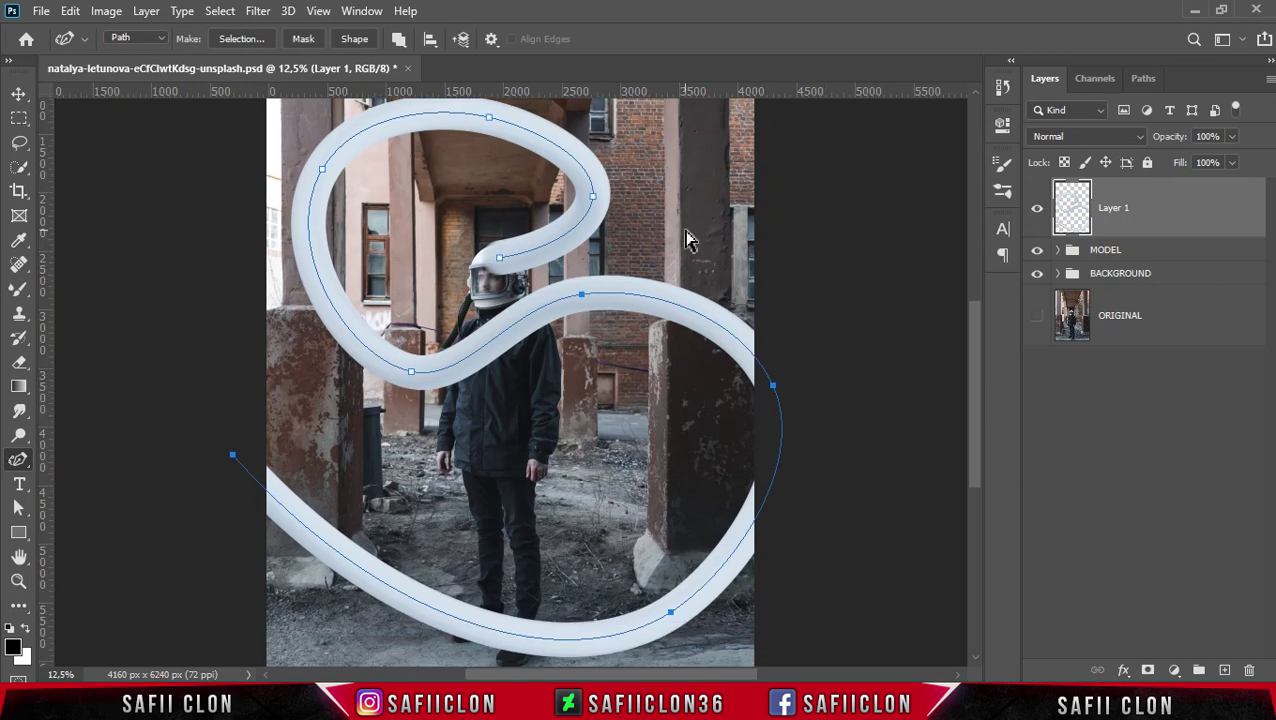
{"action": "key", "text": "ctrl+z"}
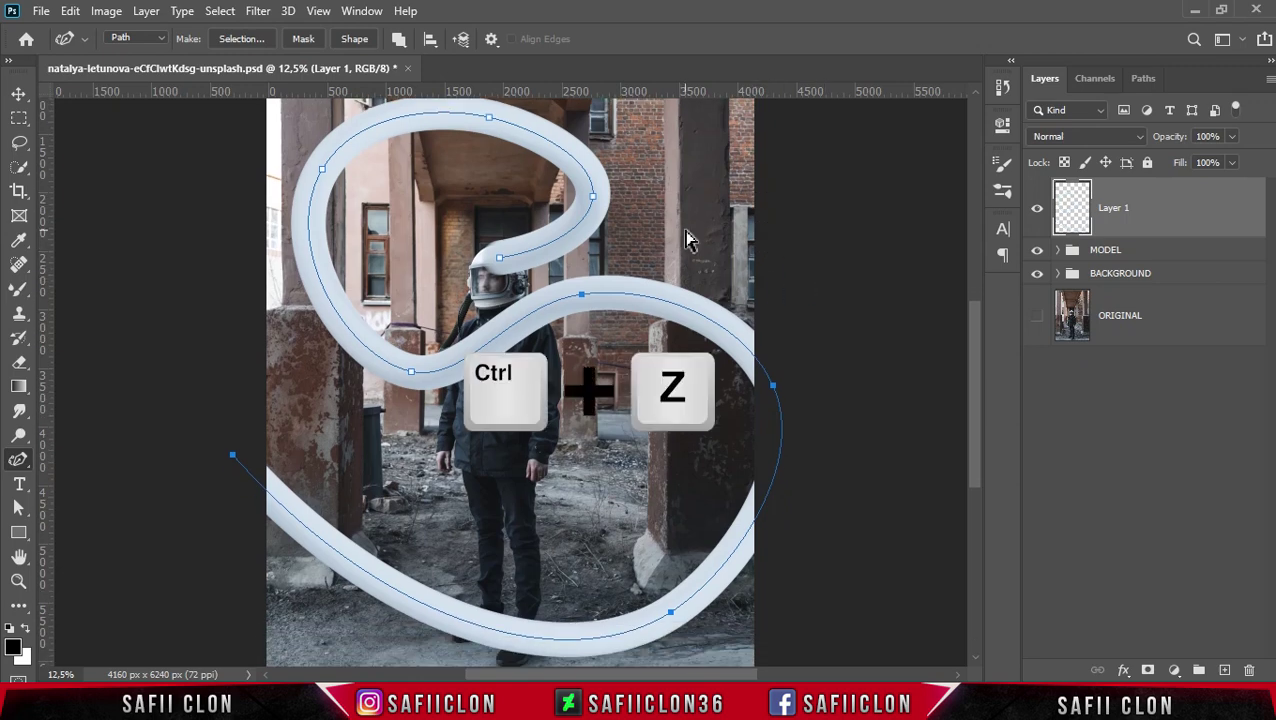
Re-stroke the path with a 243 px Hard Round mixer brush to repaint the tube.
{"action": "left_click", "coordinate": [18, 289]}
{"action": "left_click", "coordinate": [92, 346]}
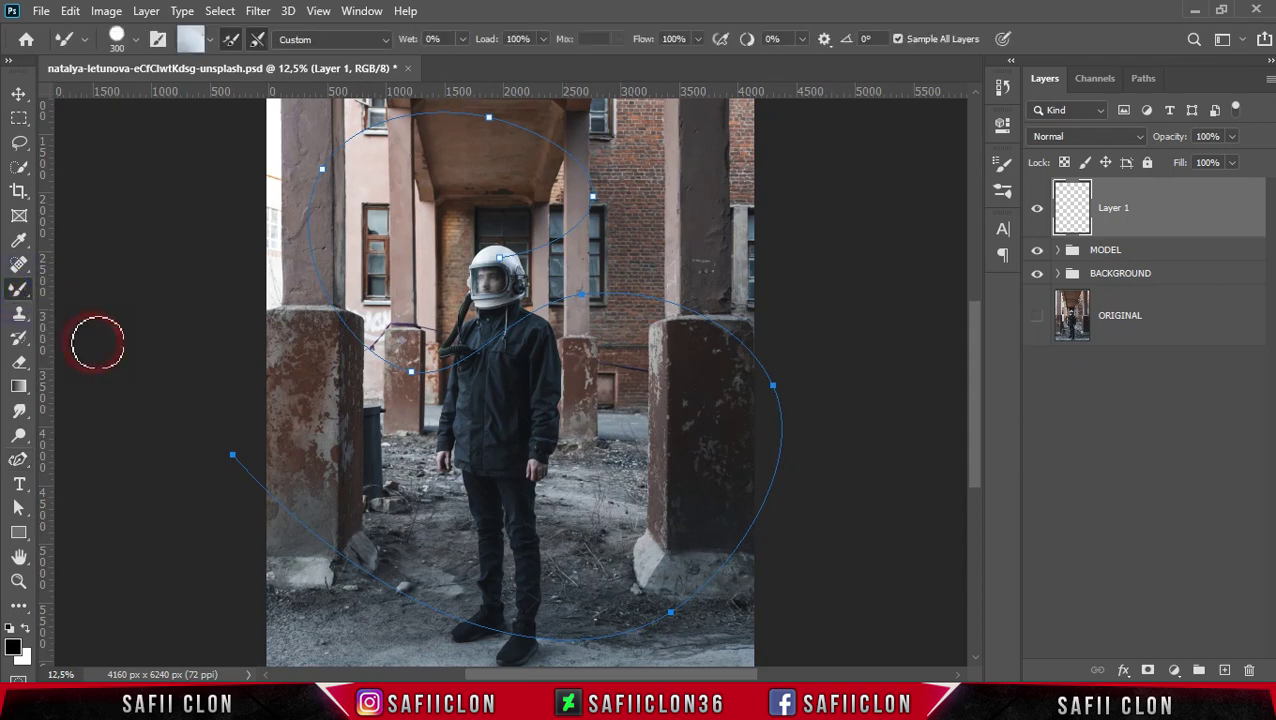
{"action": "left_click", "coordinate": [135, 39]}
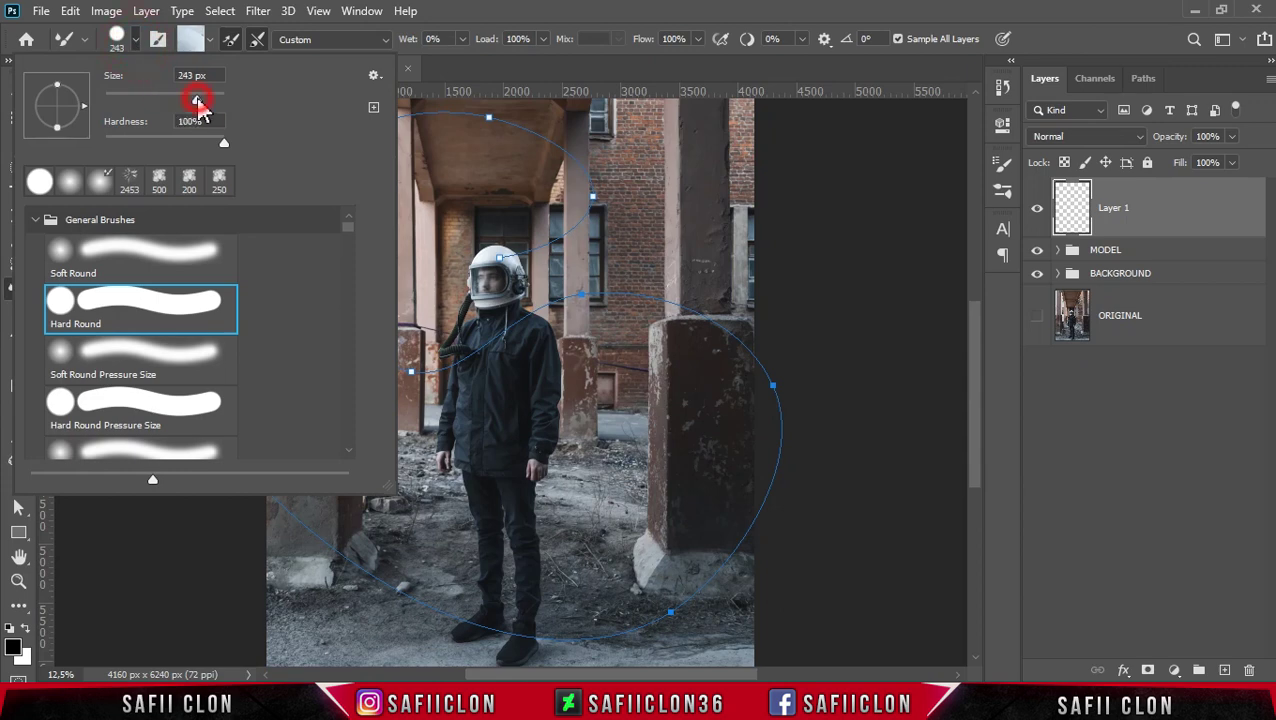
{"action": "left_click", "coordinate": [138, 40]}
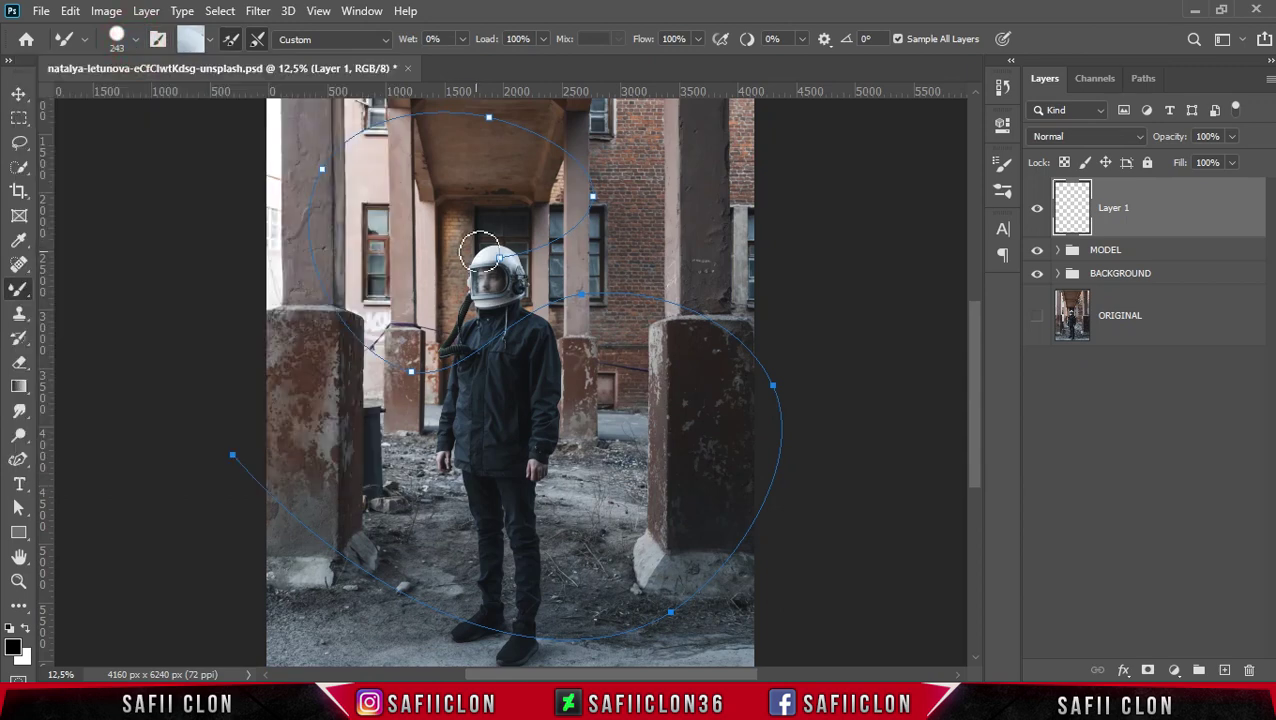
{"action": "key", "text": "Return"}
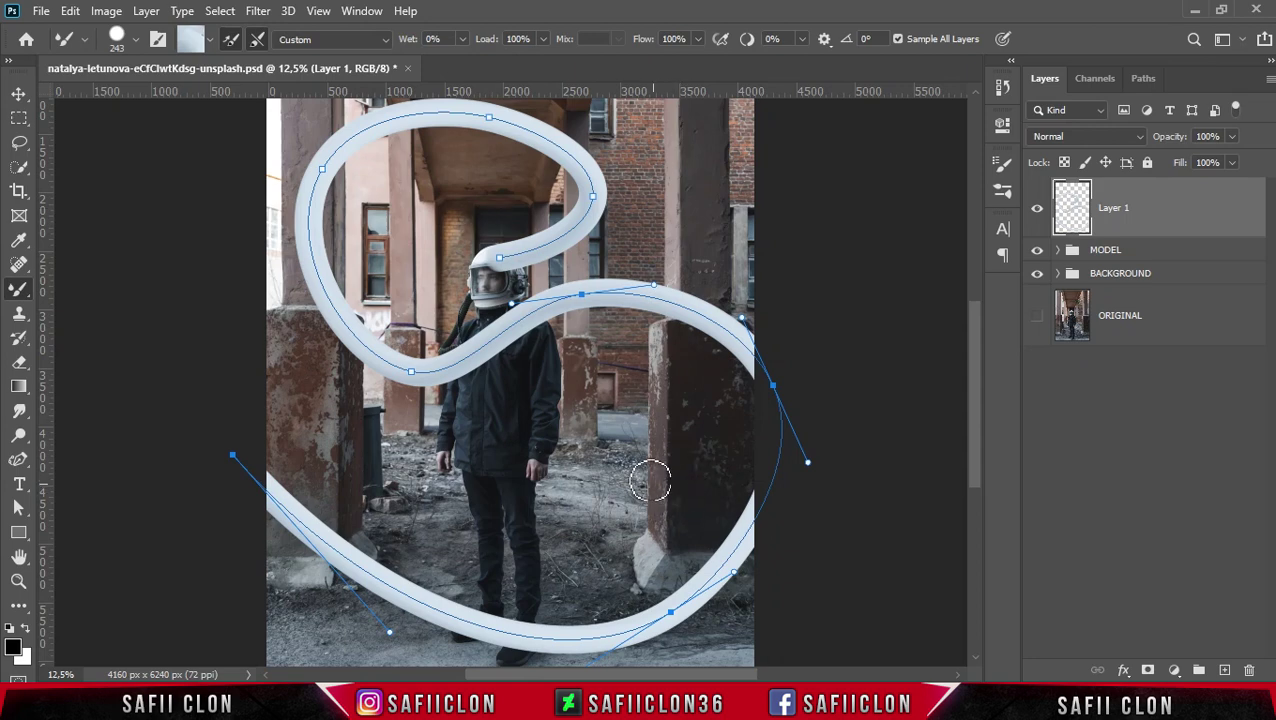
Zoom in and toggle the path outline off and on to check the tube.
{"action": "scroll", "coordinate": [605, 290], "scroll_direction": "up", "scroll_amount": 1}
{"action": "scroll", "coordinate": [605, 290], "scroll_direction": "up", "scroll_amount": 1}
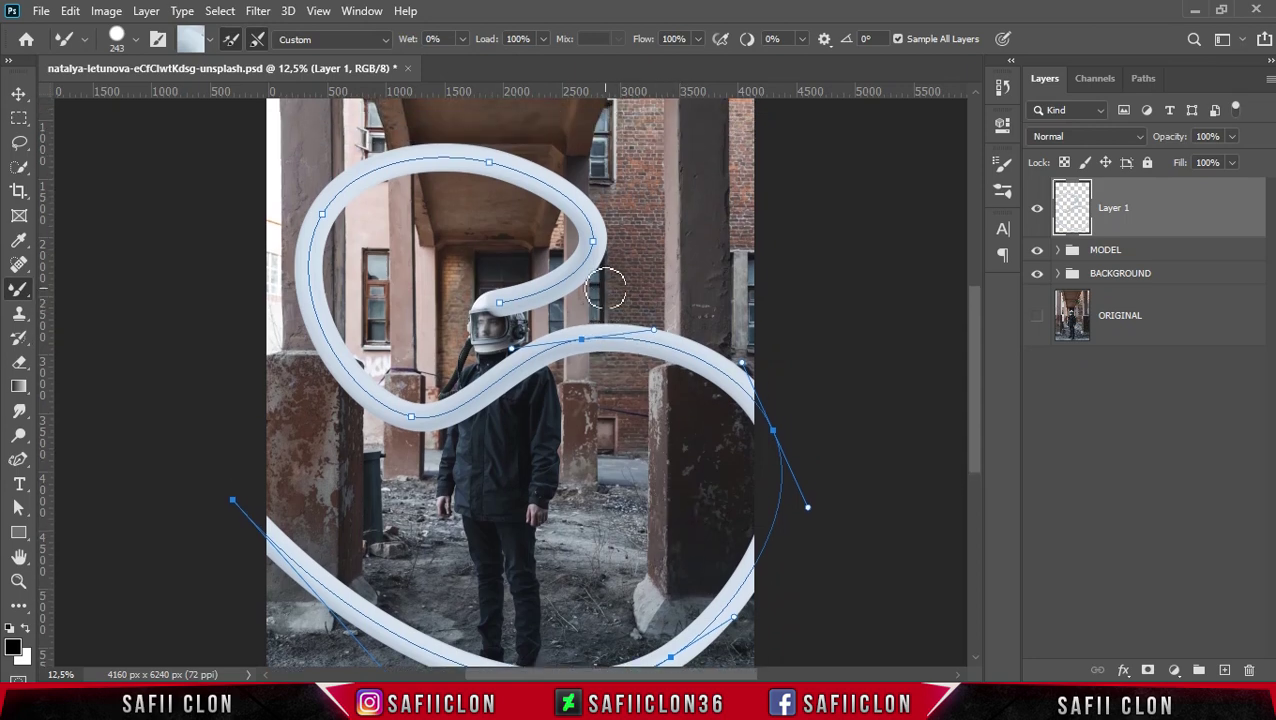
{"action": "key", "text": "ctrl+h"}
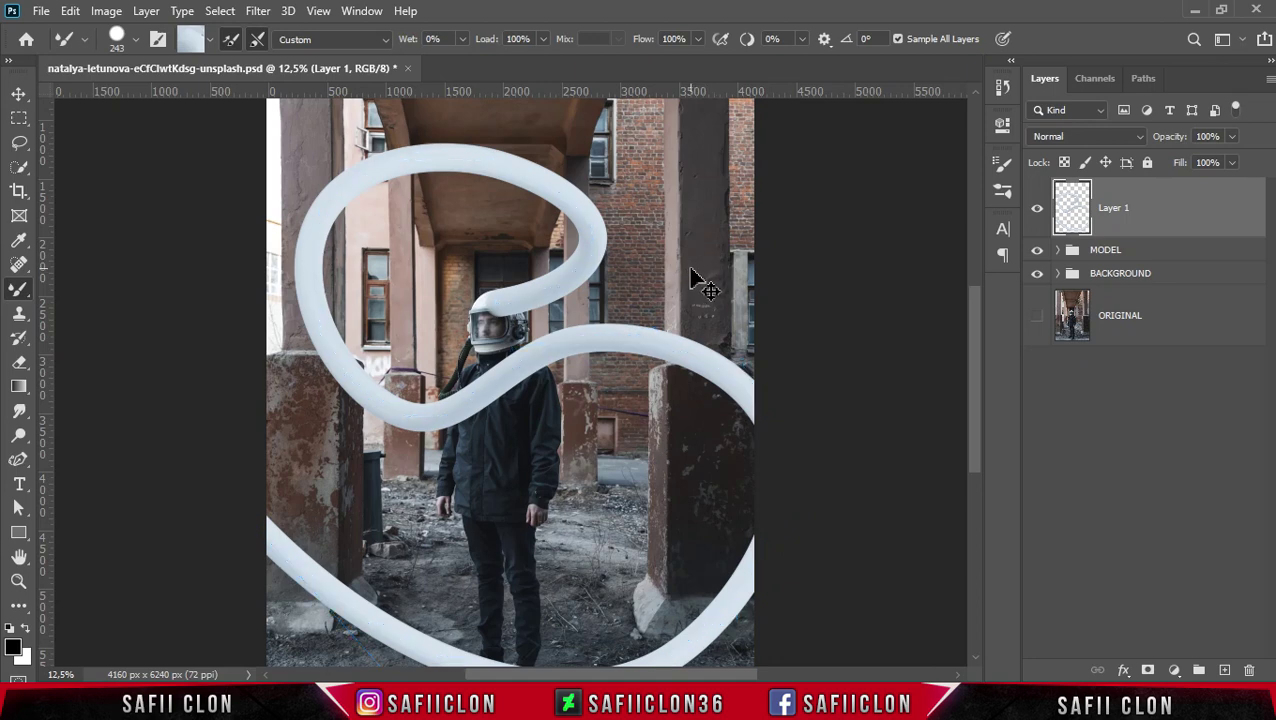
{"action": "key", "text": "ctrl+h"}
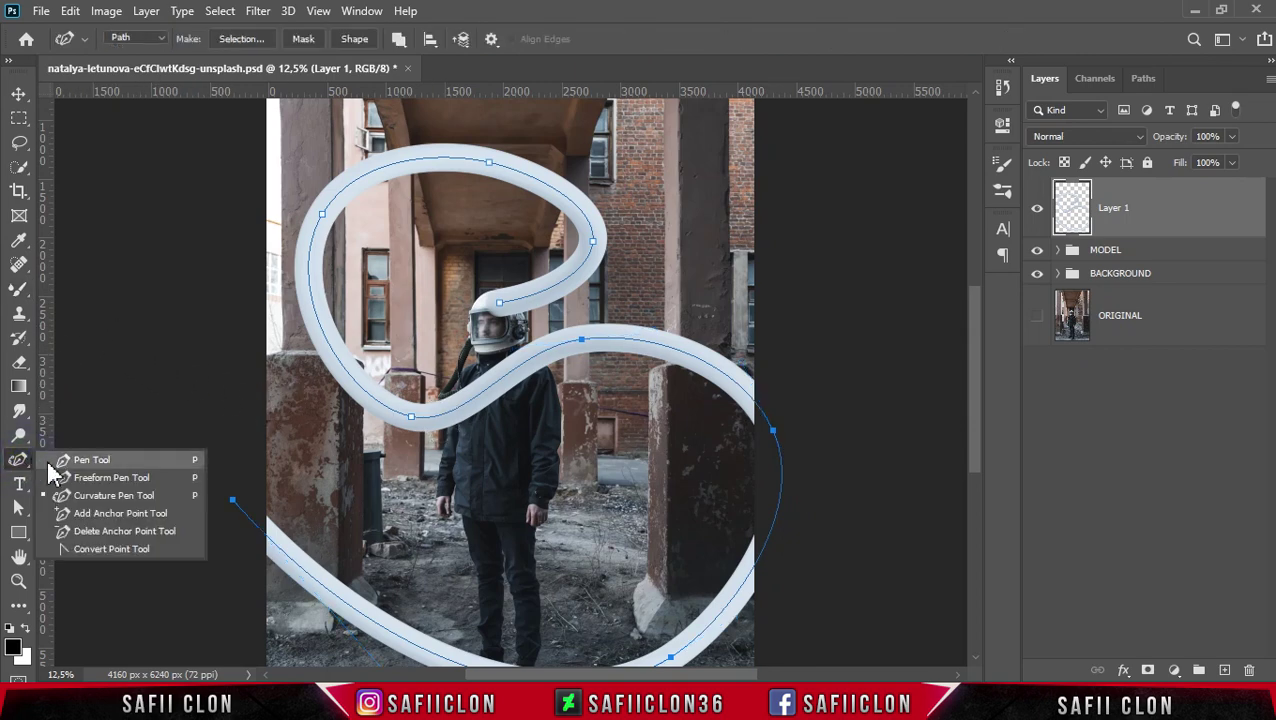
Marquee-select the entire guide path with the Curvature Pen and delete it.
{"action": "left_click_drag", "start_coordinate": [22, 465], "coordinate": [68, 490]}
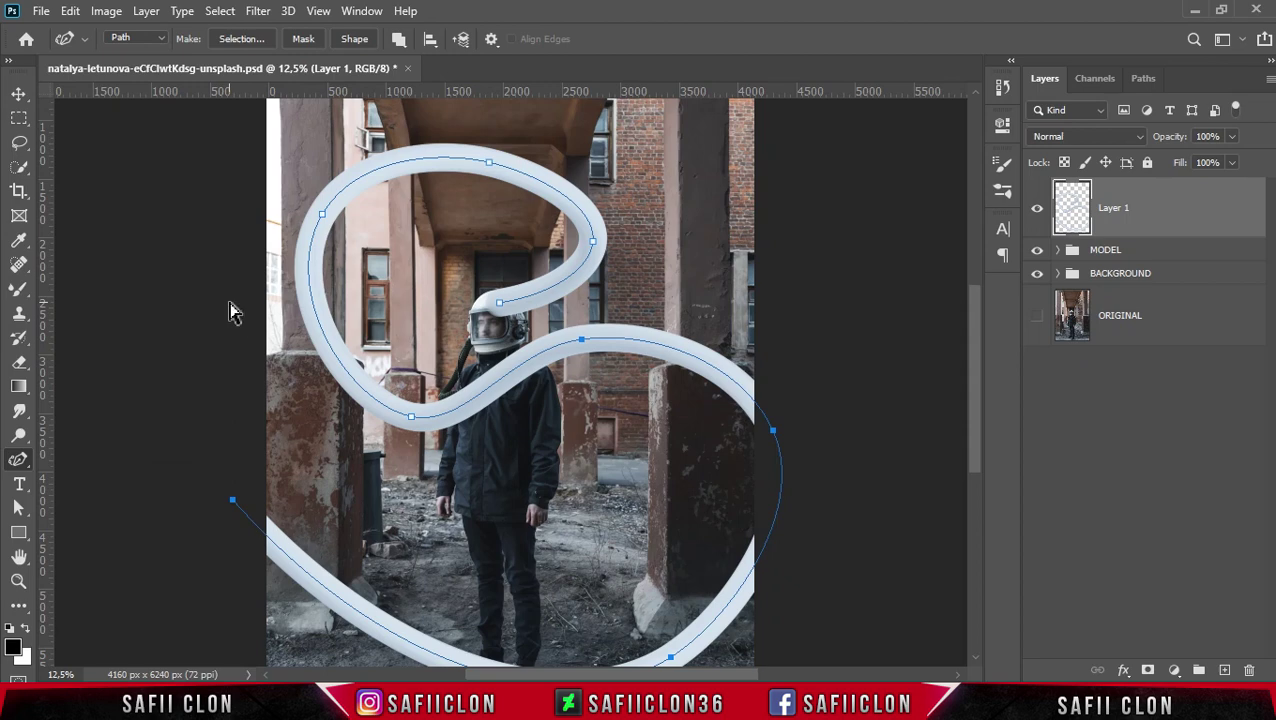
{"action": "key", "text": "ctrl+minus"}
{"action": "left_click_drag", "start_coordinate": [290, 170], "coordinate": [770, 640]}
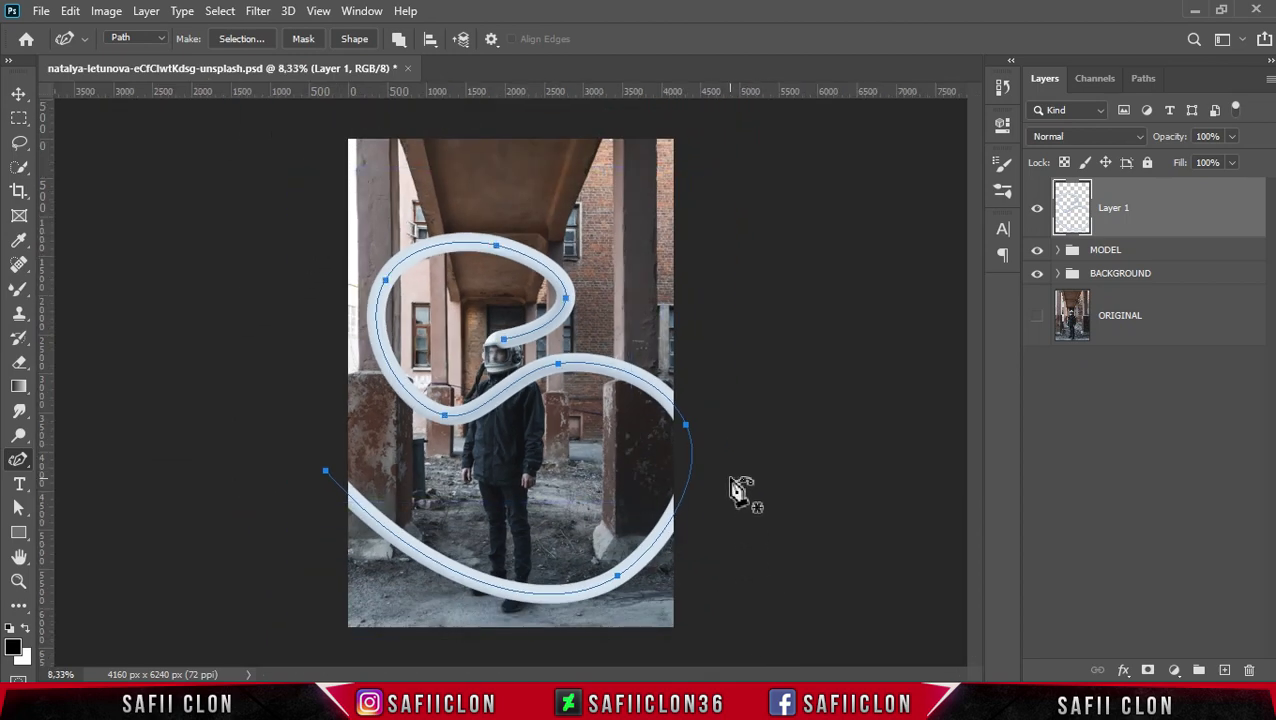
{"action": "key", "text": "Delete"}
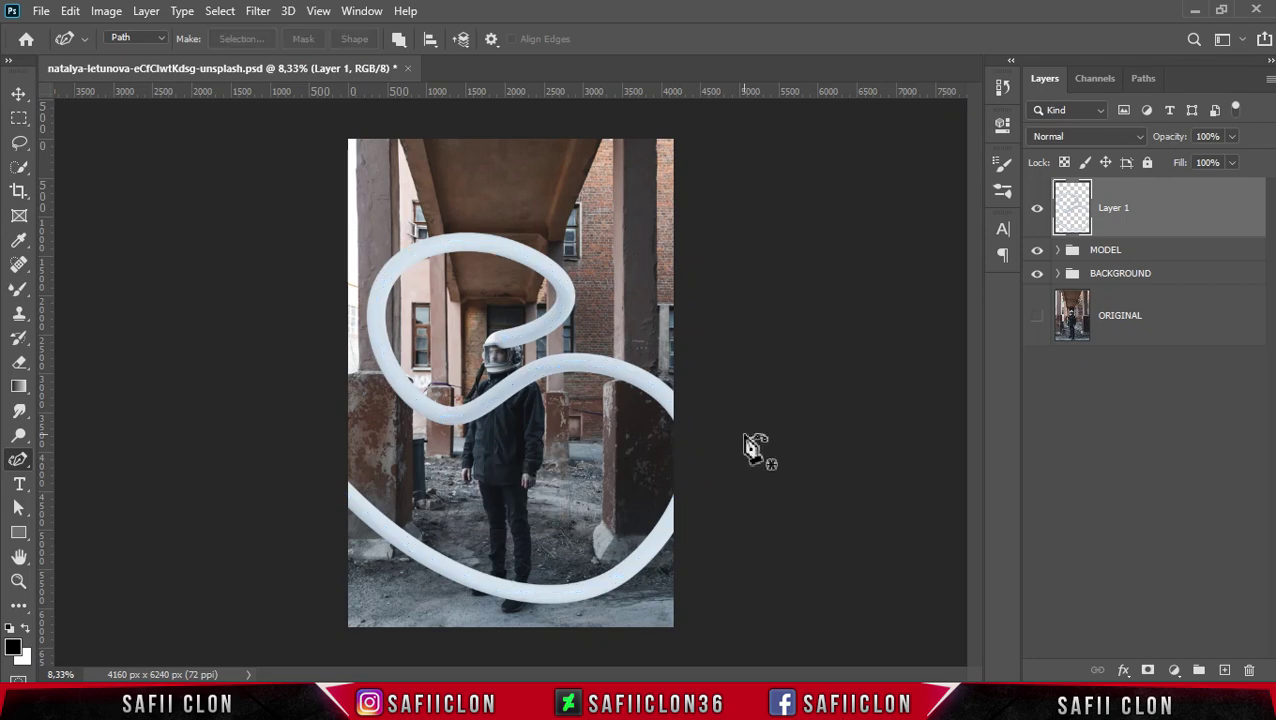
{"action": "key", "text": "ctrl+plus"}
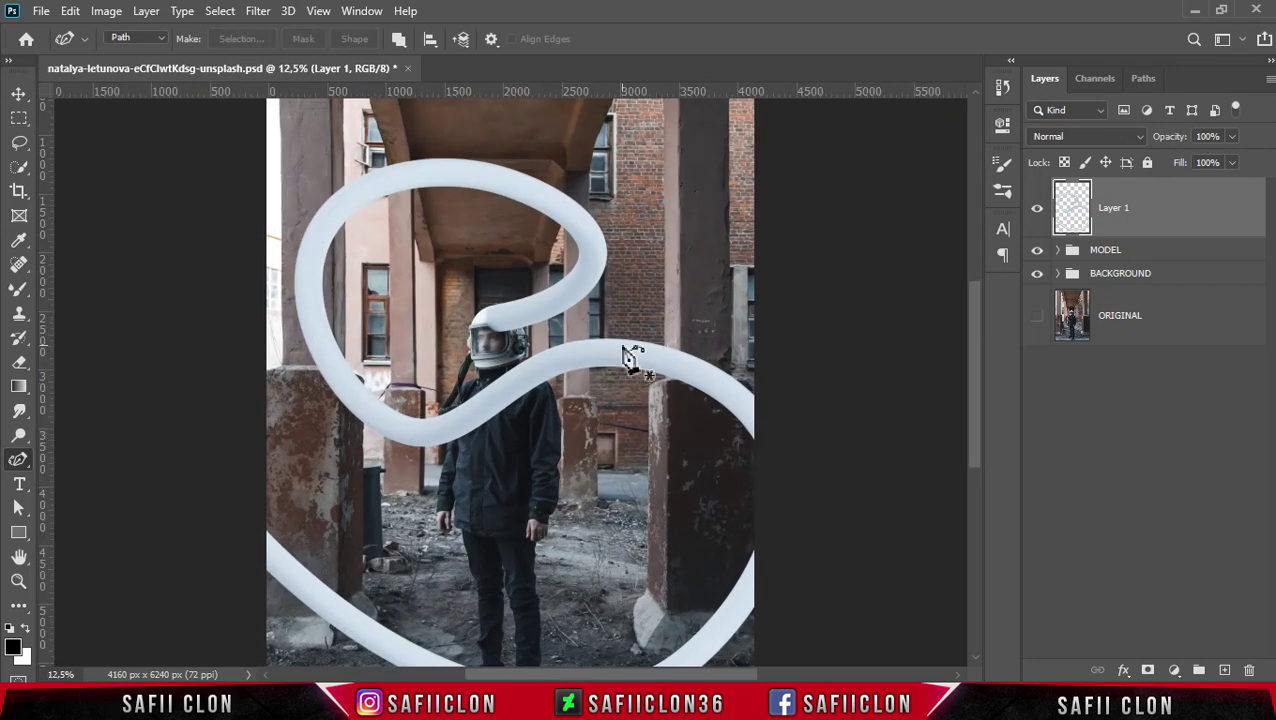
{"action": "scroll", "coordinate": [645, 262], "scroll_direction": "down", "scroll_amount": 2}
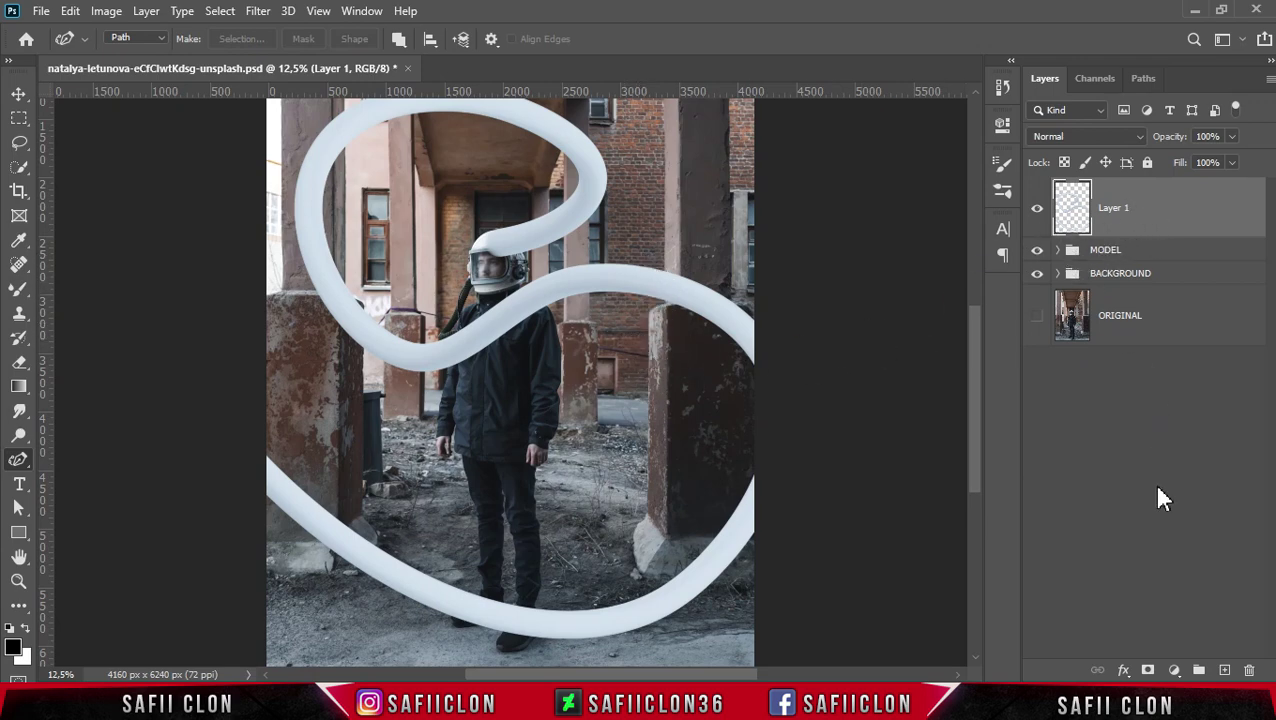
Add a mask to Layer 1 and load the astronaut's outline as a selection.
{"action": "left_click", "coordinate": [1150, 671]}
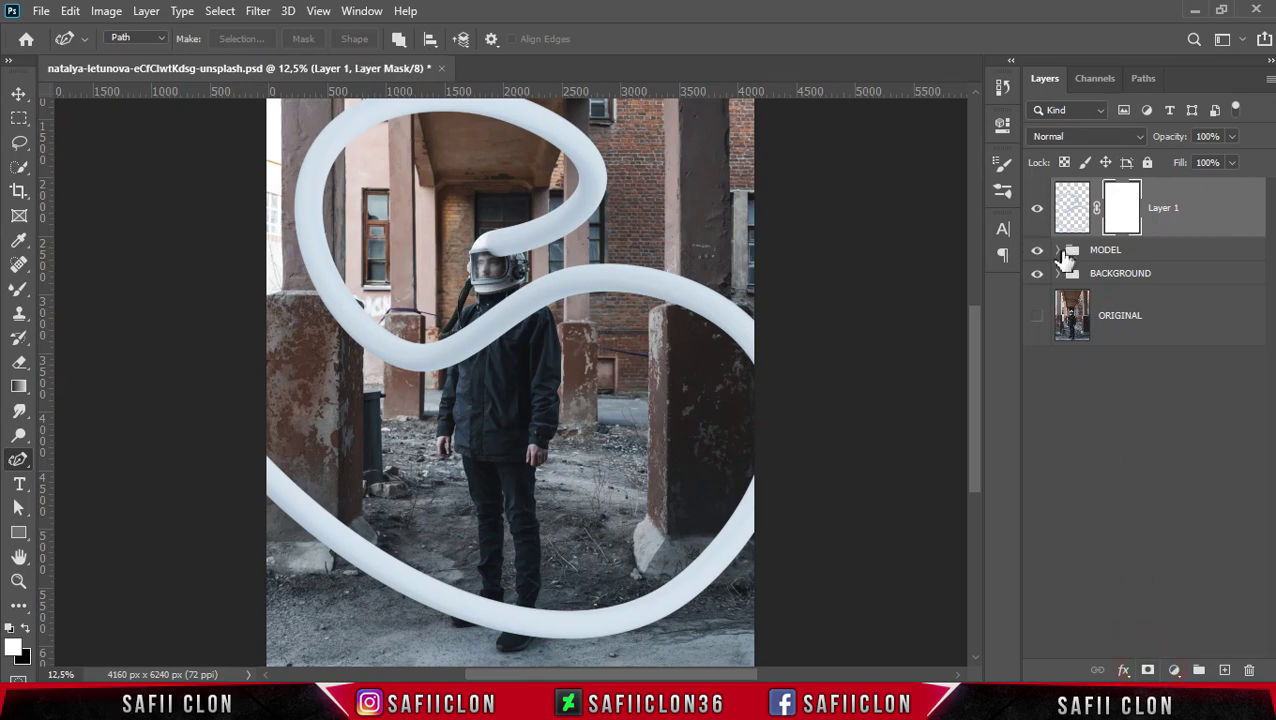
{"action": "left_click", "coordinate": [1058, 251]}
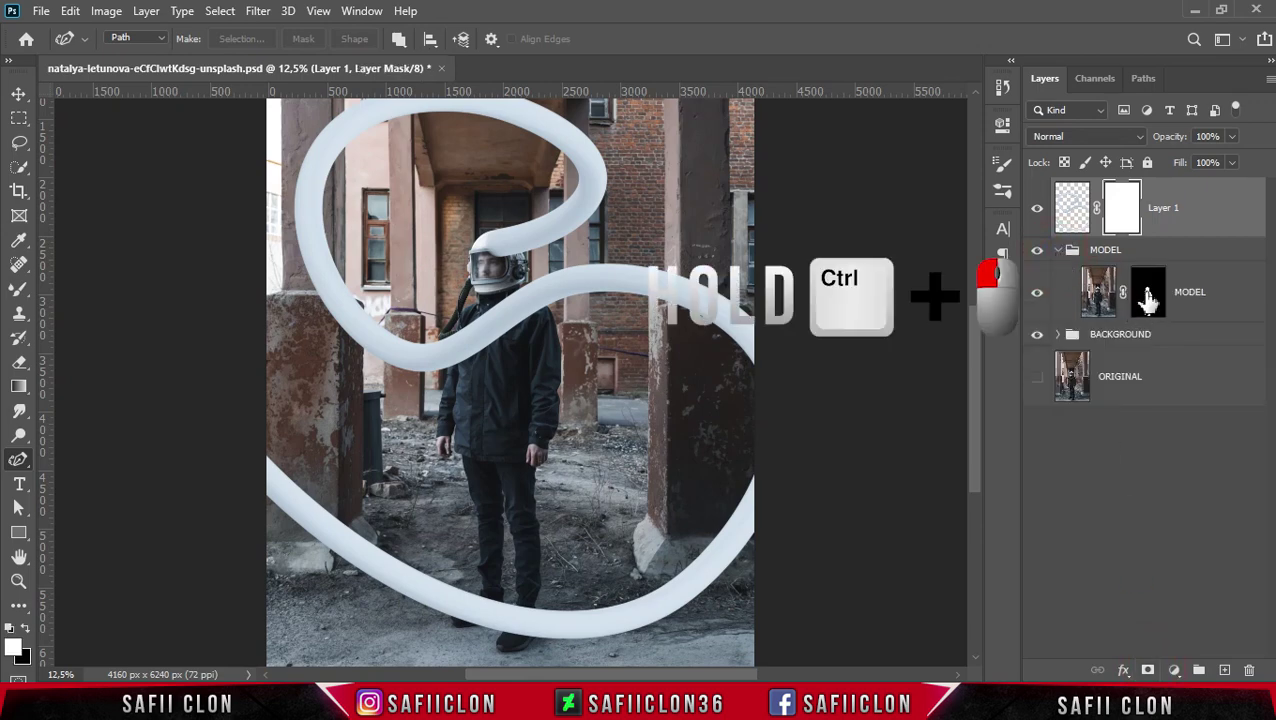
{"action": "left_click", "coordinate": [1150, 295], "text": "ctrl"}
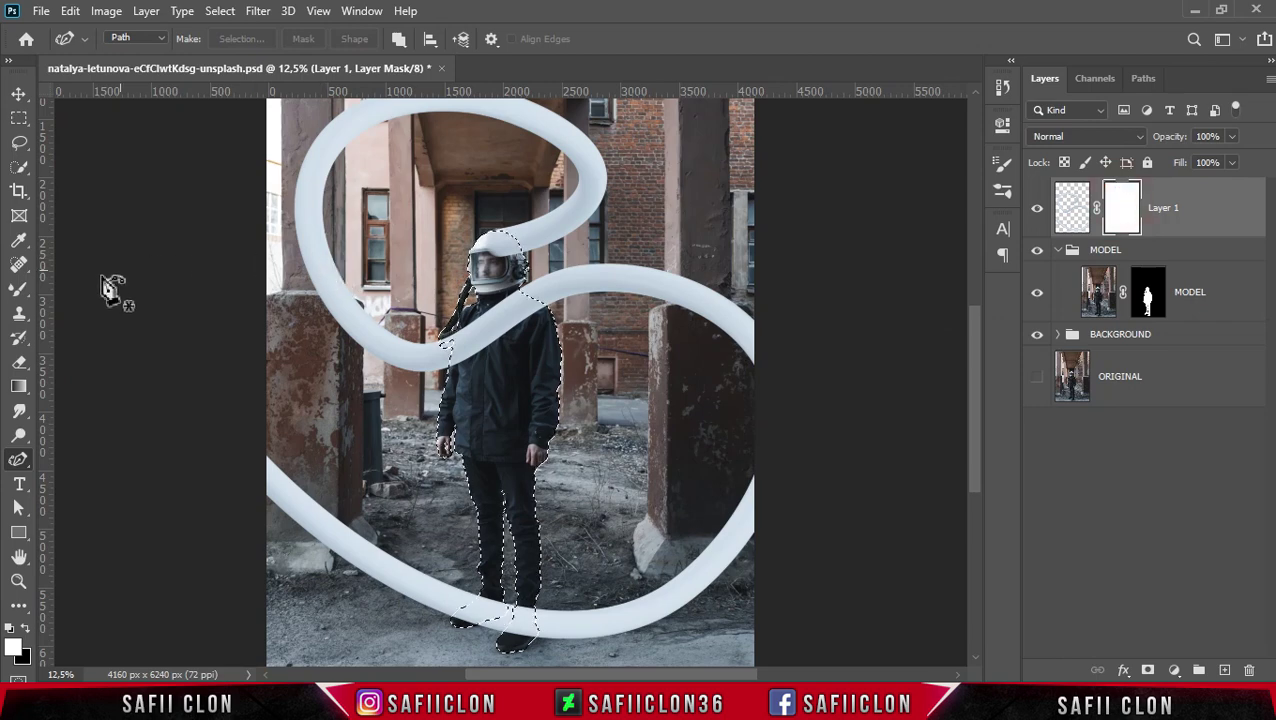
Set up a black Soft Round brush at 100% opacity.
{"action": "right_click", "coordinate": [19, 296]}
{"action": "left_click", "coordinate": [85, 290]}
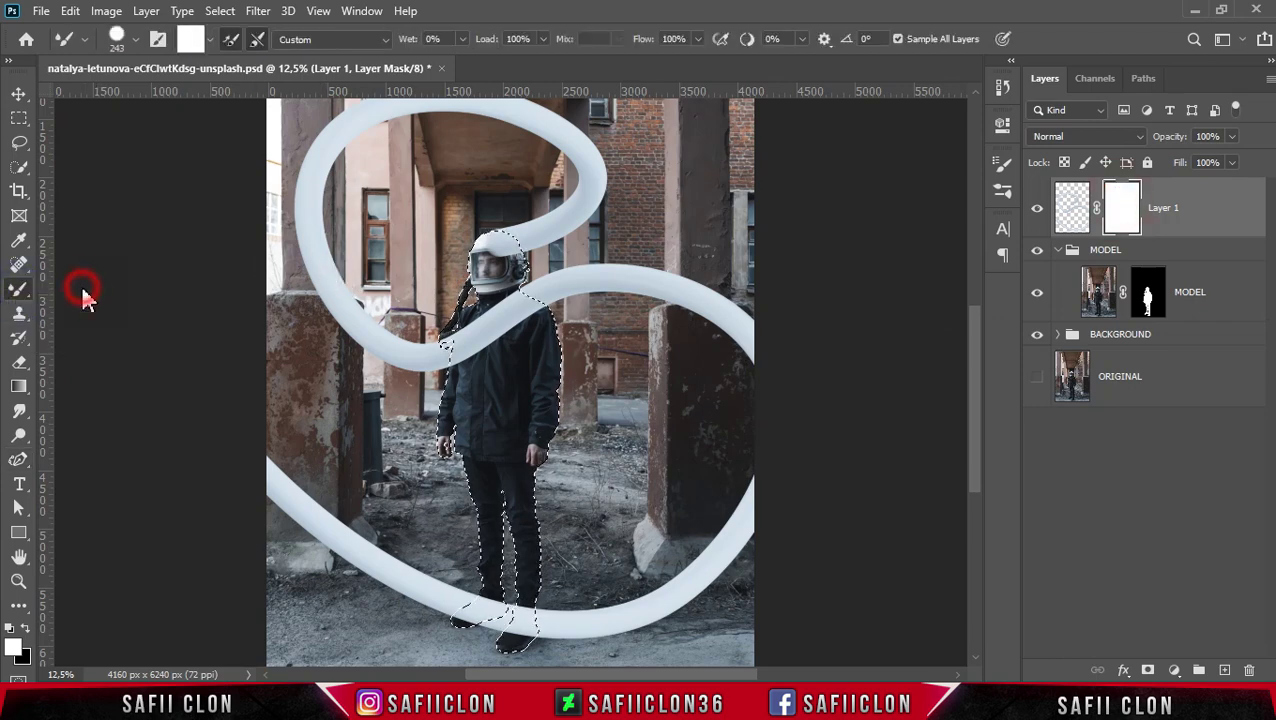
{"action": "left_click", "coordinate": [135, 40]}
{"action": "left_click", "coordinate": [108, 255]}
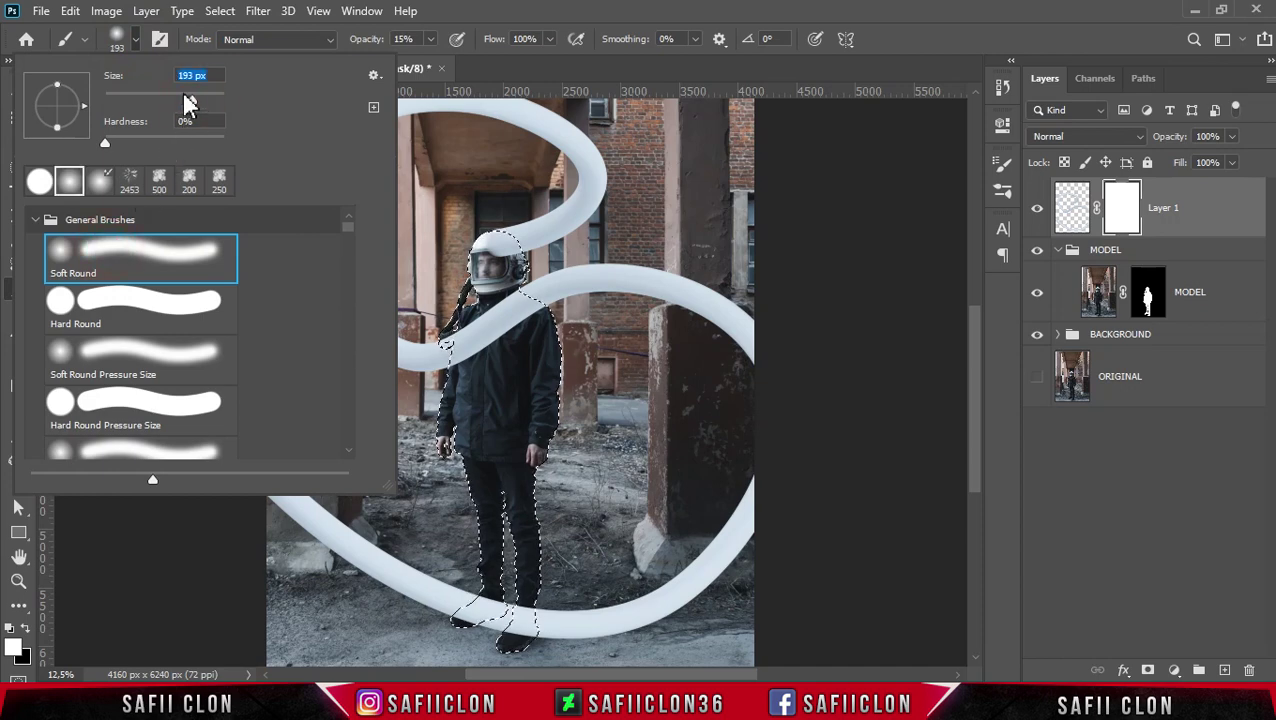
{"action": "left_click", "coordinate": [120, 39]}
{"action": "left_click", "coordinate": [431, 42]}
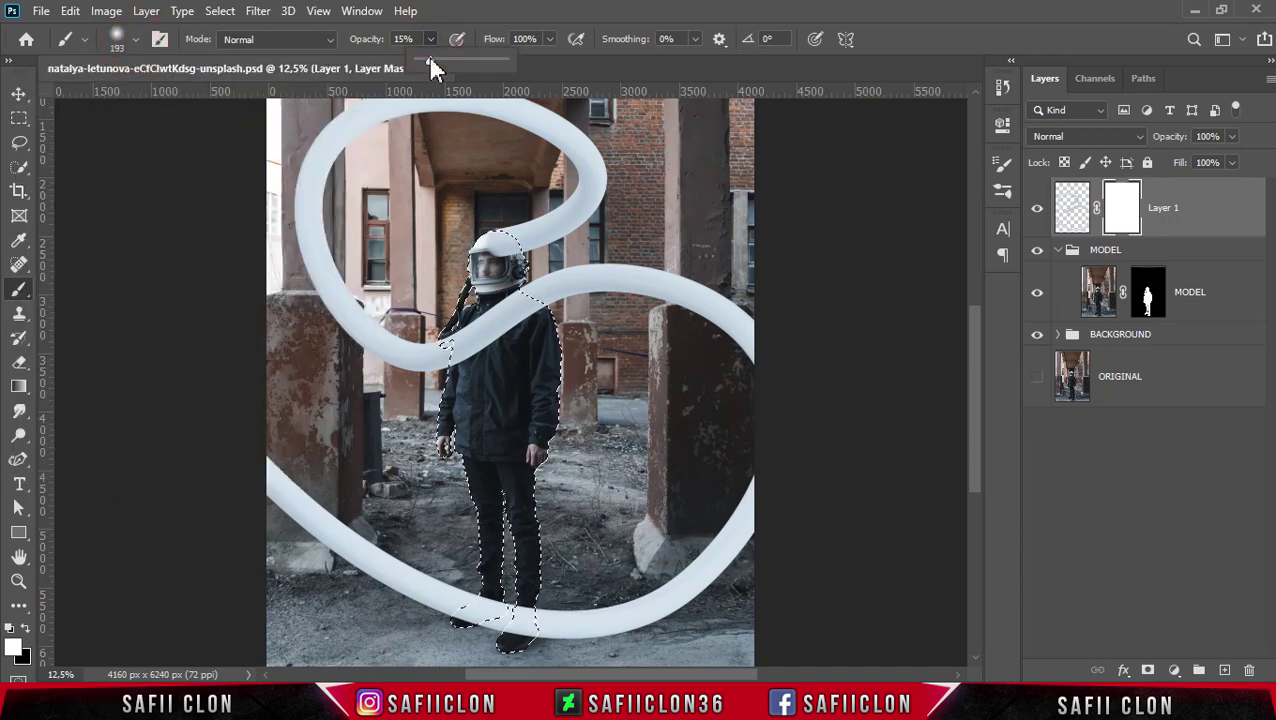
{"action": "left_click", "coordinate": [440, 24]}
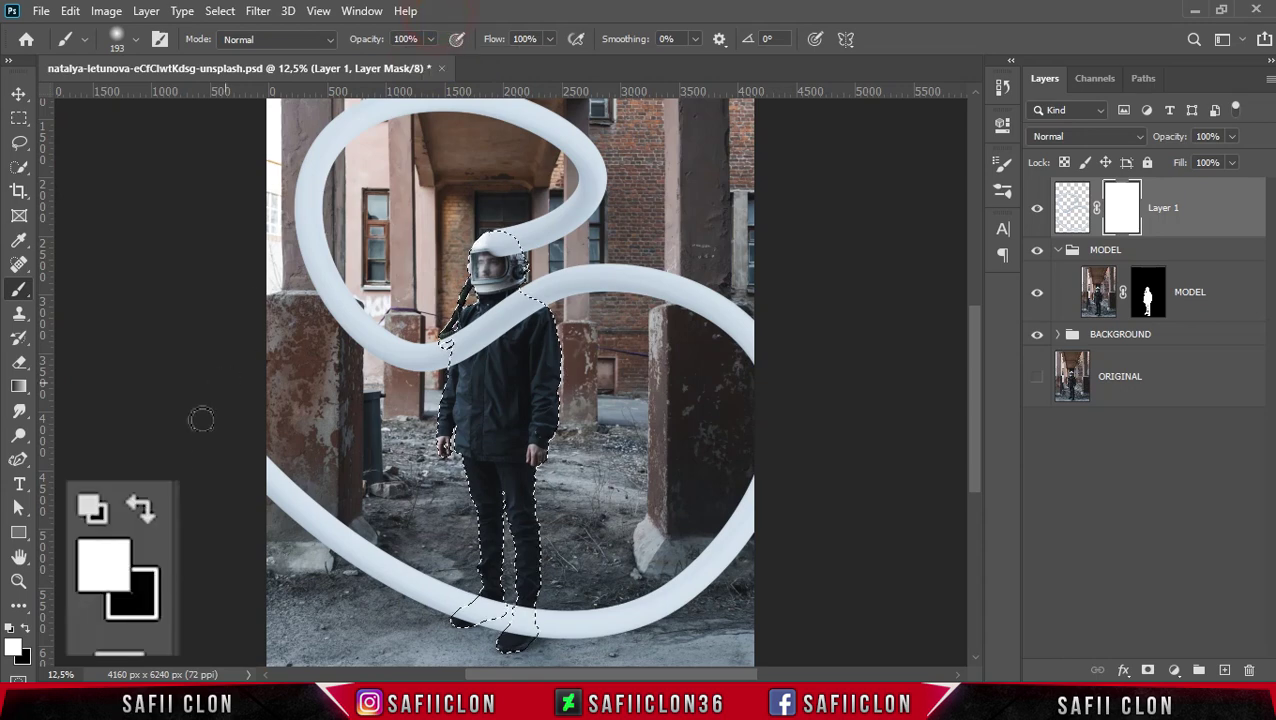
{"action": "left_click", "coordinate": [26, 628]}
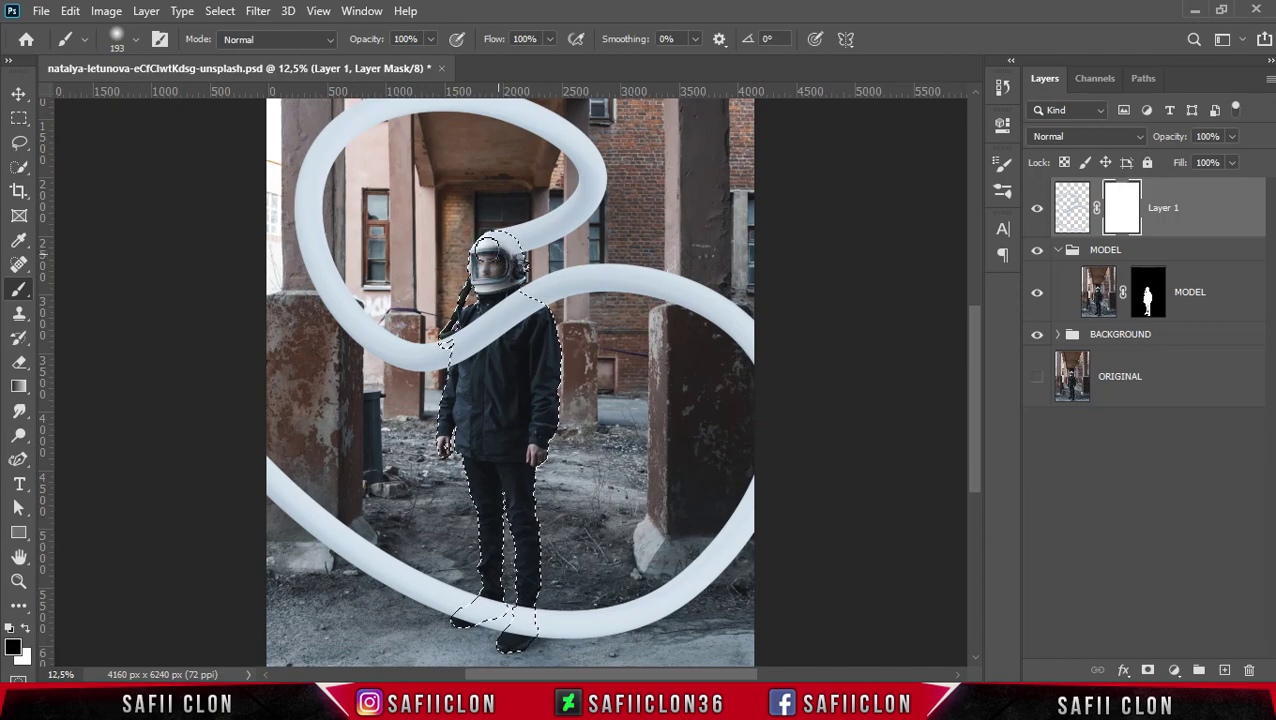
Mask out the tube behind the astronaut's neck and shoulder hose.
{"action": "key", "text": "ctrl+plus"}
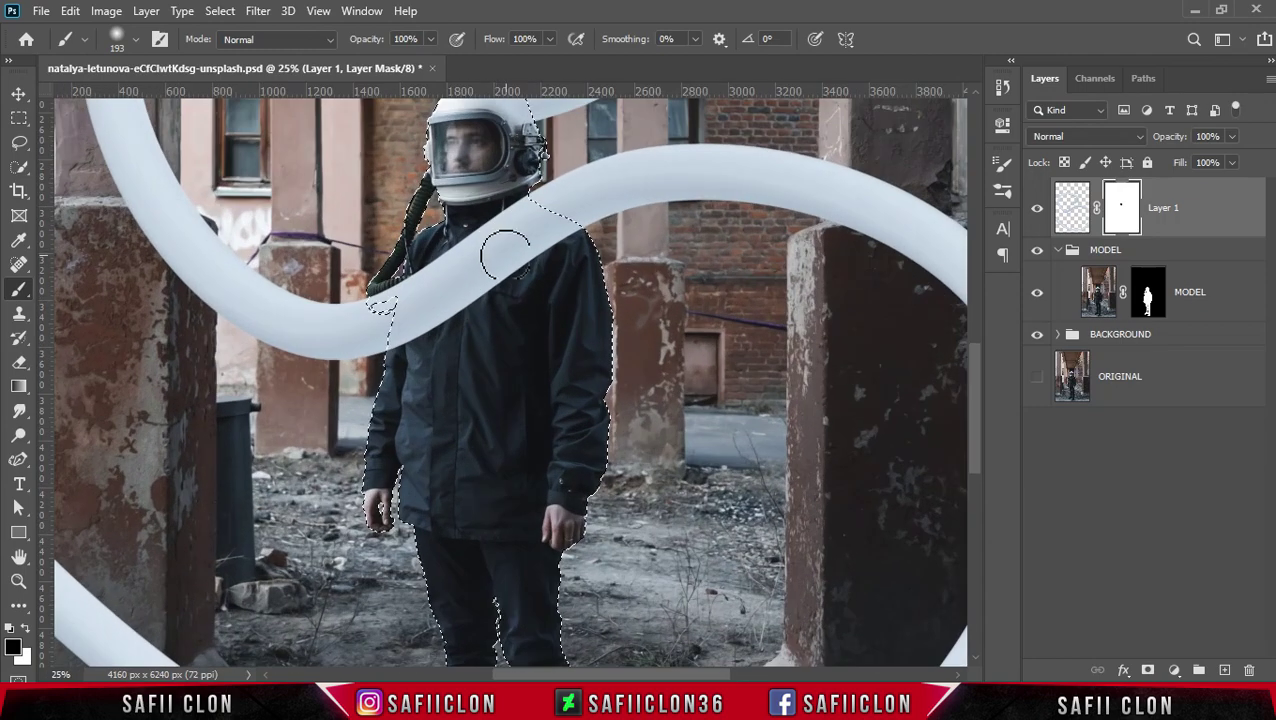
{"action": "scroll", "coordinate": [507, 249], "scroll_direction": "up", "scroll_amount": 3}
{"action": "scroll", "coordinate": [495, 290], "scroll_direction": "down", "scroll_amount": 4}
{"action": "scroll", "coordinate": [487, 322], "scroll_direction": "up", "scroll_amount": 2}
{"action": "left_click_drag", "start_coordinate": [436, 265], "coordinate": [450, 356]}
{"action": "mouse_move", "coordinate": [450, 300]}
{"action": "left_mouse_down"}
{"action": "mouse_move", "coordinate": [530, 230]}
{"action": "mouse_move", "coordinate": [508, 227]}
{"action": "left_mouse_up"}
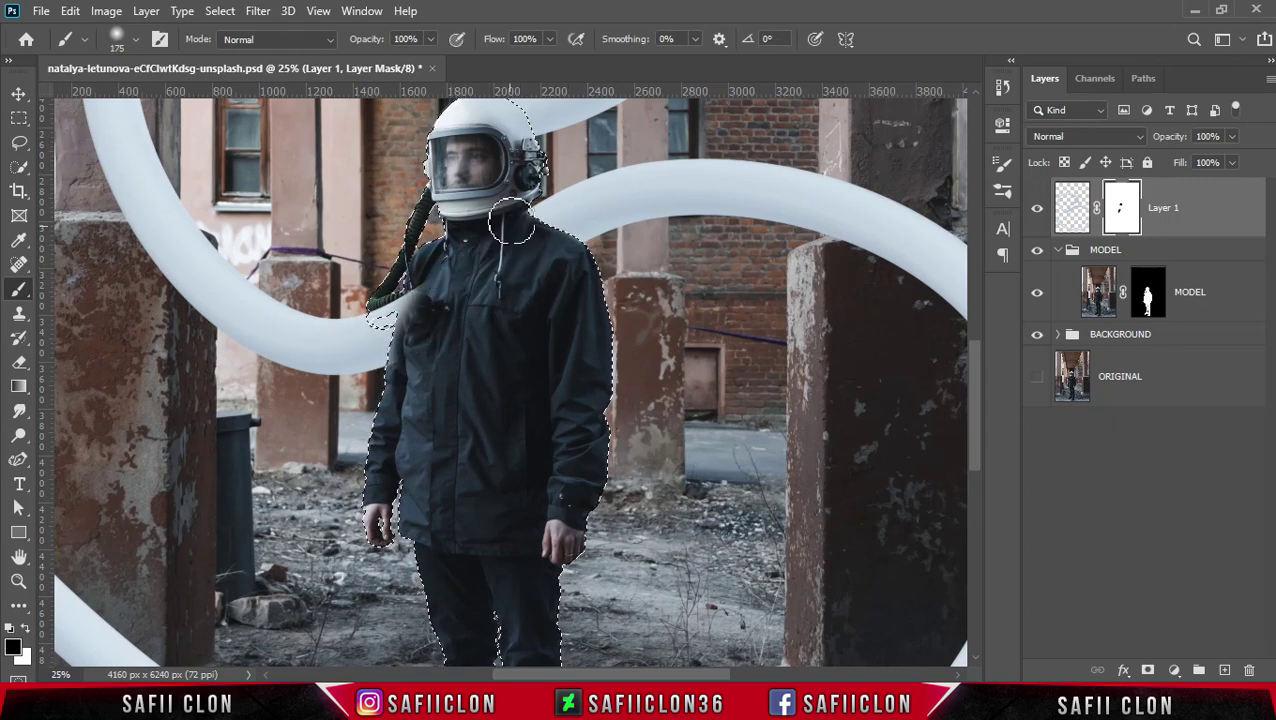
{"action": "key", "text": "bracketleft"}
{"action": "key", "text": "bracketleft"}
{"action": "key", "text": "bracketleft"}
{"action": "key", "text": "bracketleft"}
{"action": "key", "text": "bracketleft"}
{"action": "left_click_drag", "start_coordinate": [420, 297], "coordinate": [408, 320]}
{"action": "key", "text": "bracketleft"}
{"action": "key", "text": "bracketleft"}
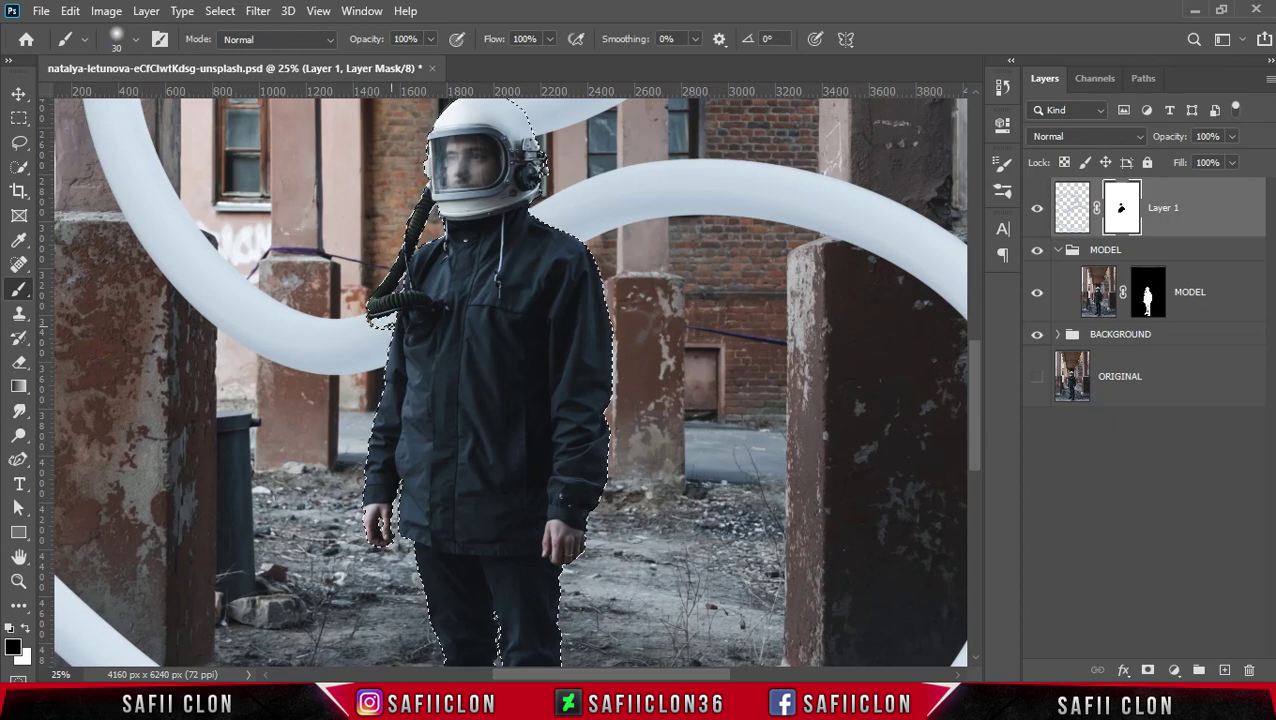
Softly fade the tube into the helmet top at 19% opacity with a 200 px brush, then deselect.
{"action": "scroll", "coordinate": [441, 316], "scroll_direction": "up", "scroll_amount": 3}
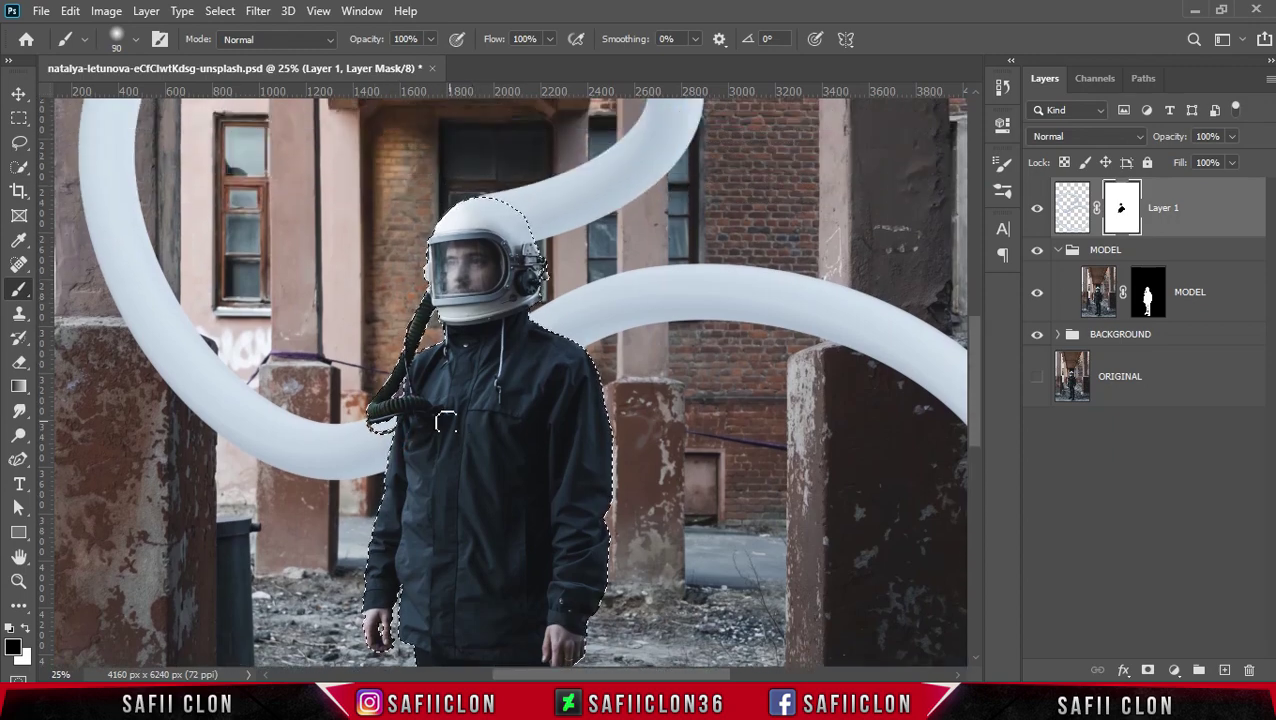
{"action": "key", "text": "bracketright"}
{"action": "key", "text": "bracketright"}
{"action": "key", "text": "bracketright"}
{"action": "scroll", "coordinate": [538, 407], "scroll_direction": "up", "scroll_amount": 2}
{"action": "left_click_drag", "start_coordinate": [435, 42], "coordinate": [370, 77]}
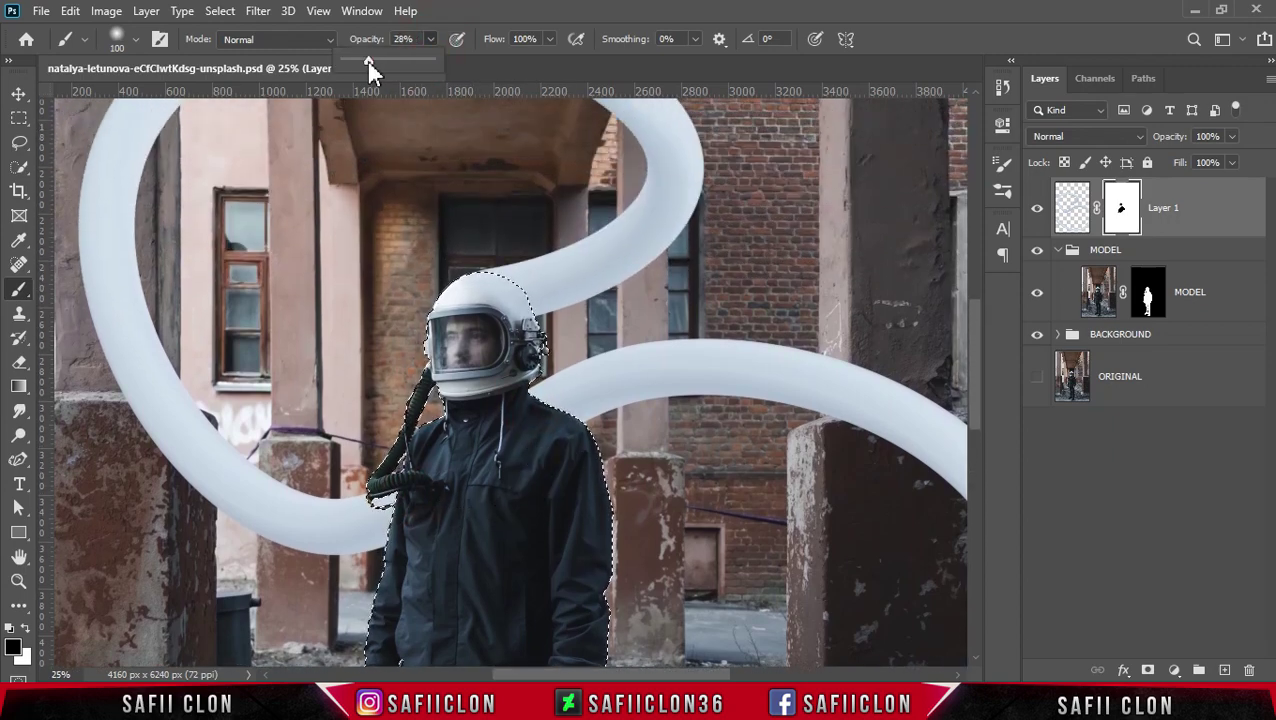
{"action": "key", "text": "bracketright"}
{"action": "key", "text": "bracketright"}
{"action": "key", "text": "bracketright"}
{"action": "left_click_drag", "start_coordinate": [503, 313], "coordinate": [470, 300]}
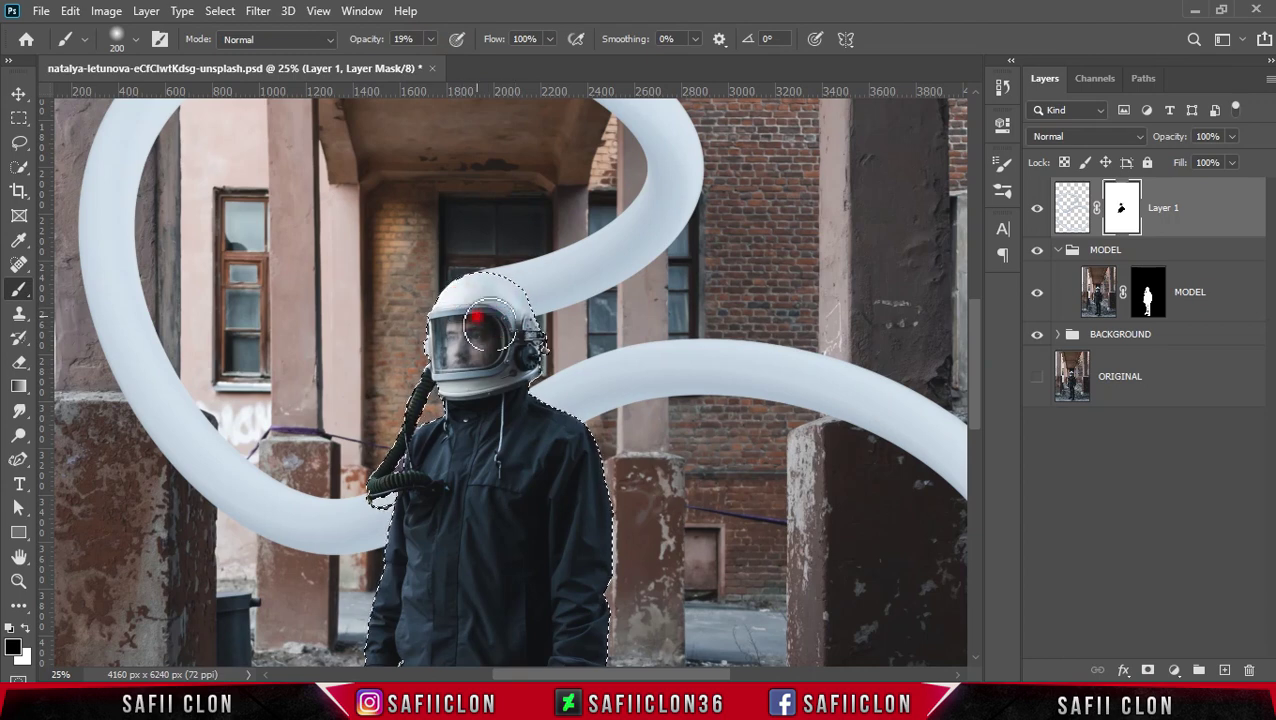
{"action": "key", "text": "ctrl+d"}
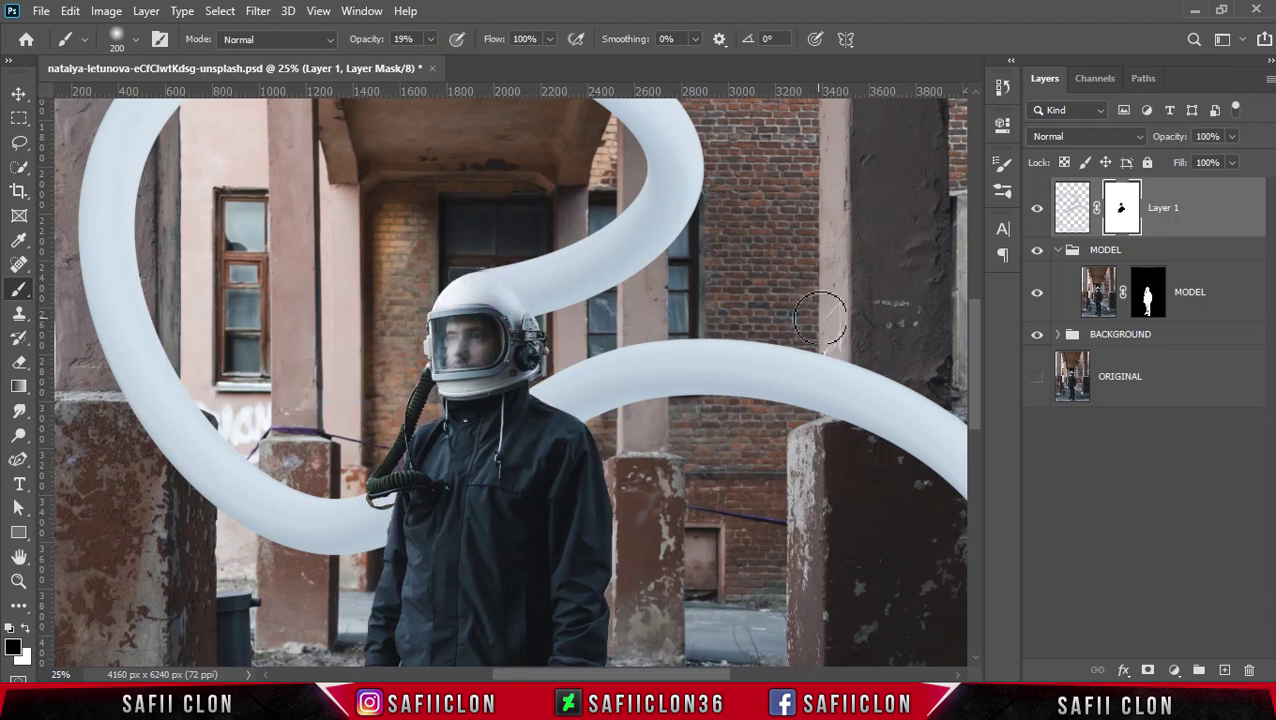
Apply the MODEL layer's mask permanently to the layer.
{"action": "left_click", "coordinate": [1227, 300]}
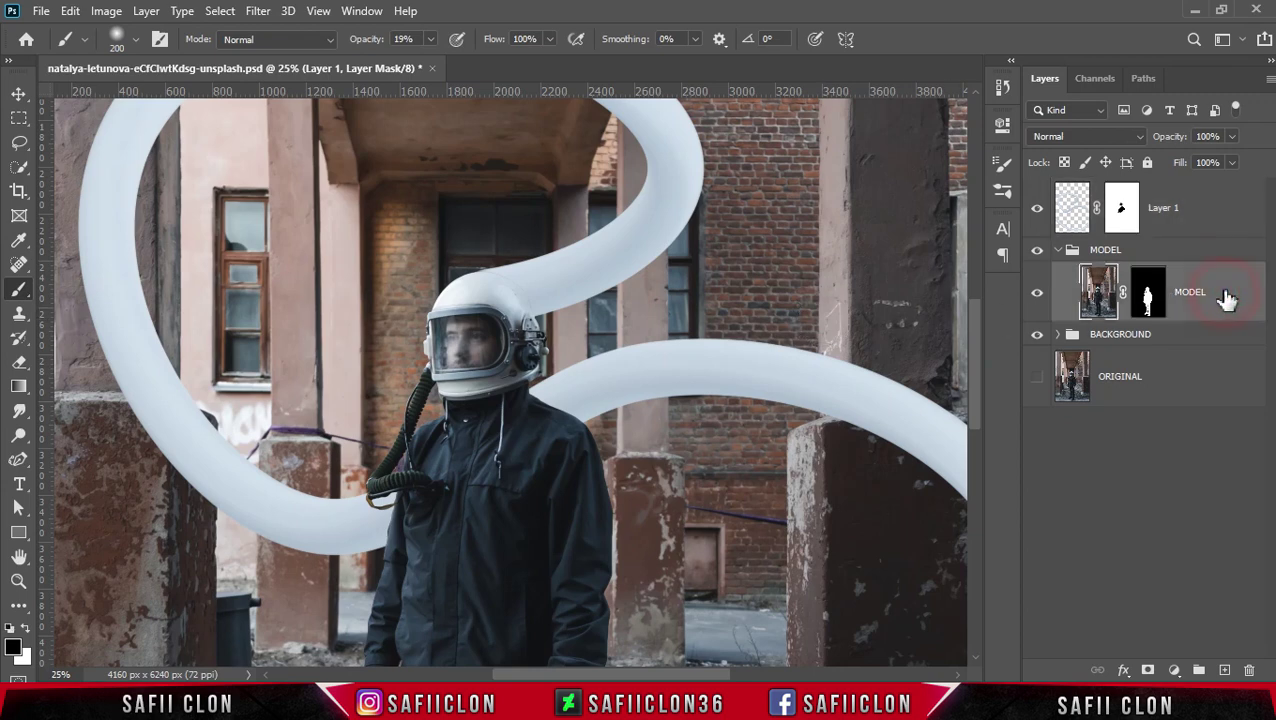
{"action": "left_click", "coordinate": [1150, 294]}
{"action": "right_click", "coordinate": [1150, 292]}
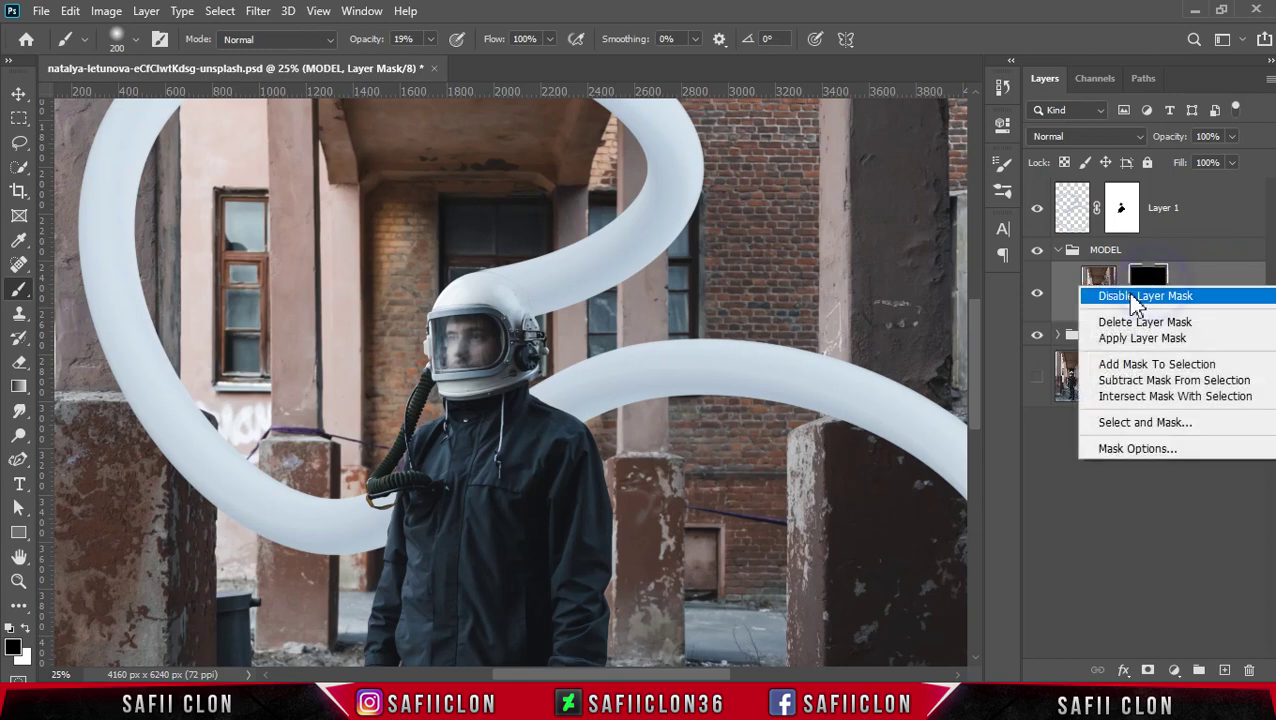
{"action": "left_click", "coordinate": [1140, 340]}
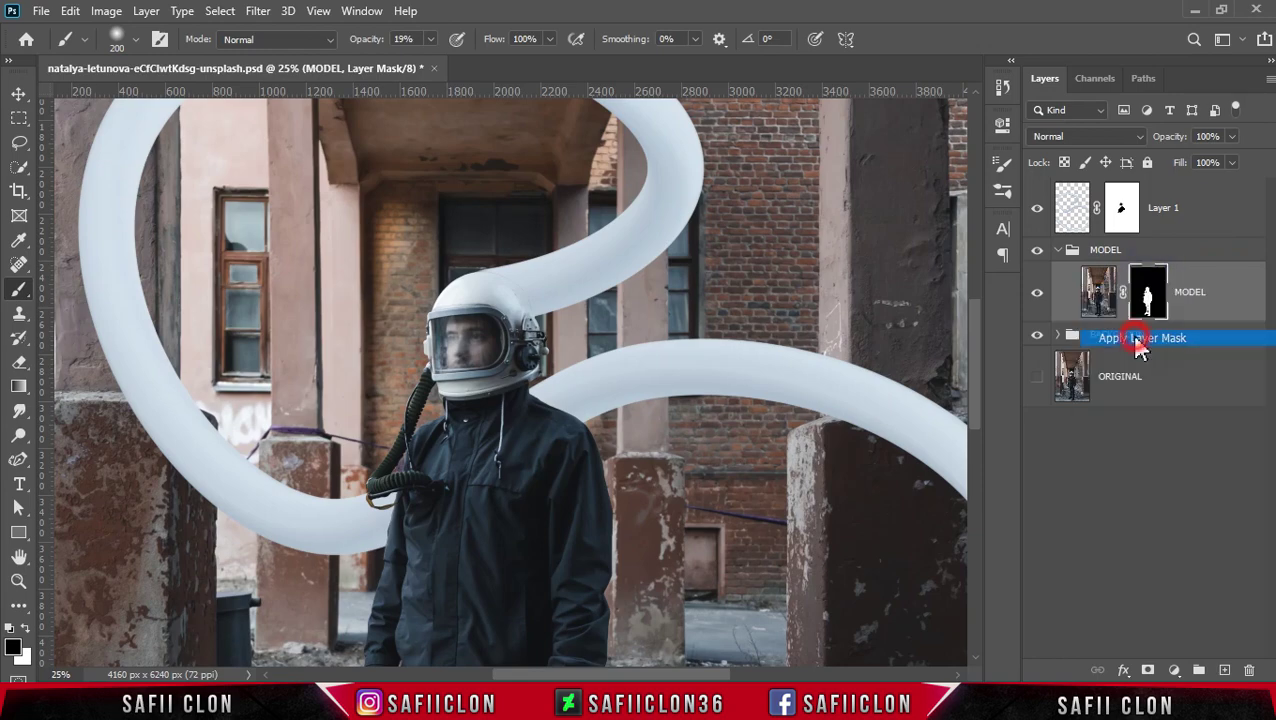
Duplicate the MODEL layer to create MODEL copy above it.
{"action": "right_click", "coordinate": [1195, 292]}
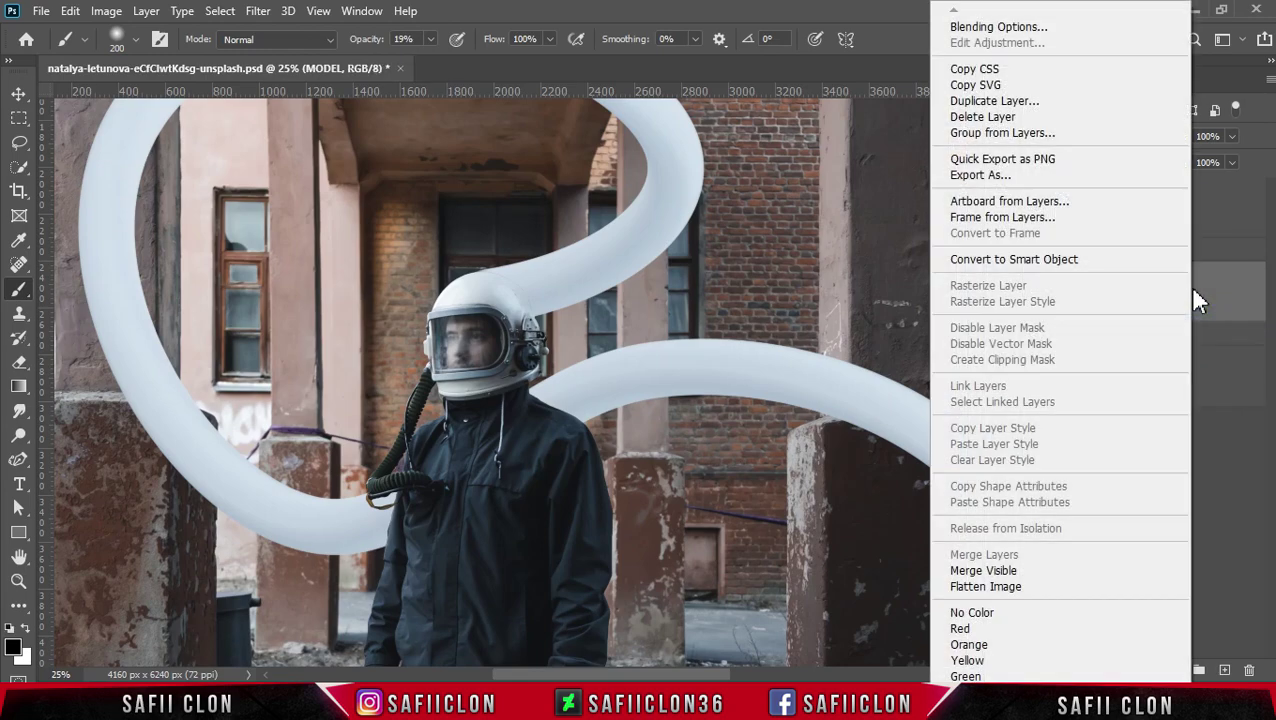
{"action": "left_click", "coordinate": [1004, 100]}
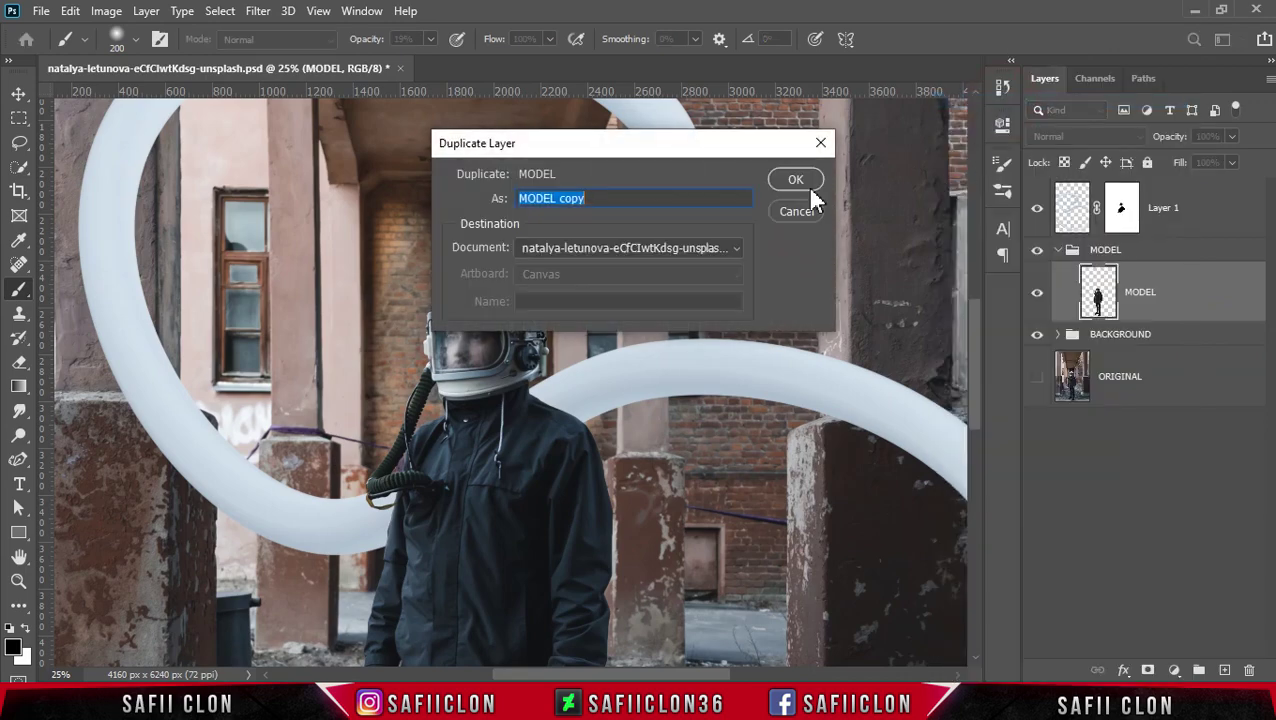
{"action": "left_click", "coordinate": [798, 182]}
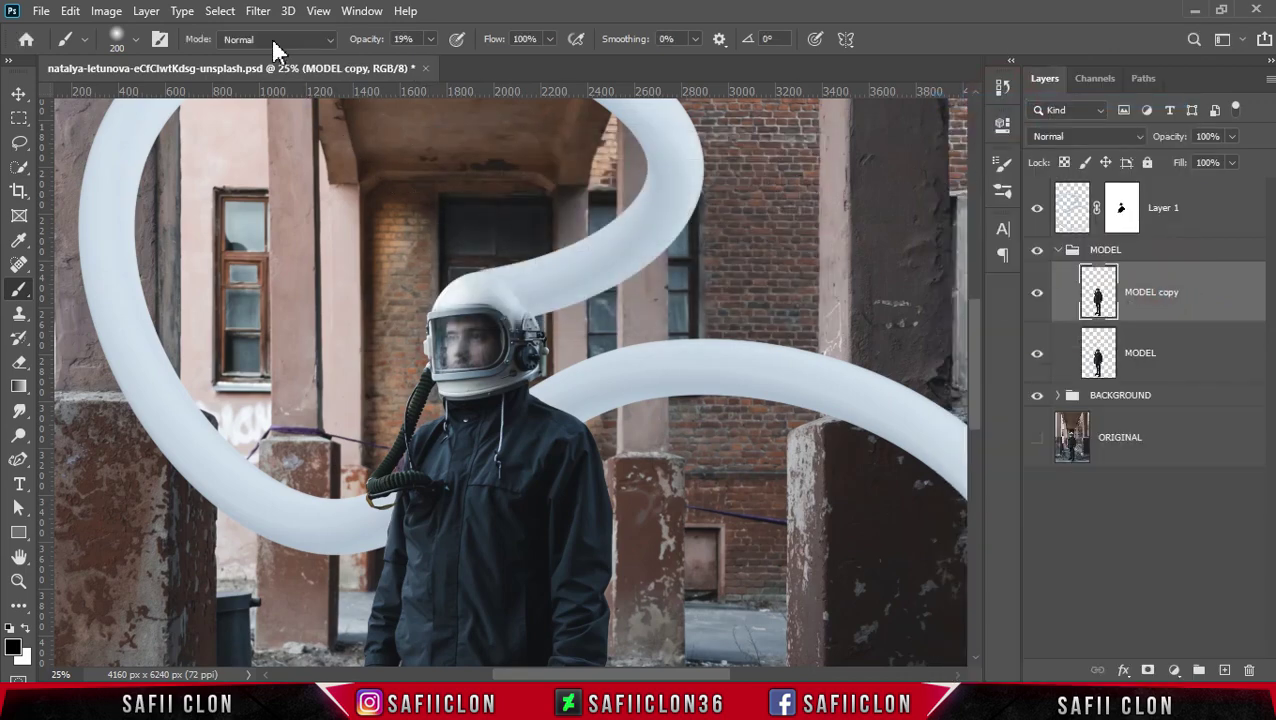
{"action": "left_click", "coordinate": [258, 12]}
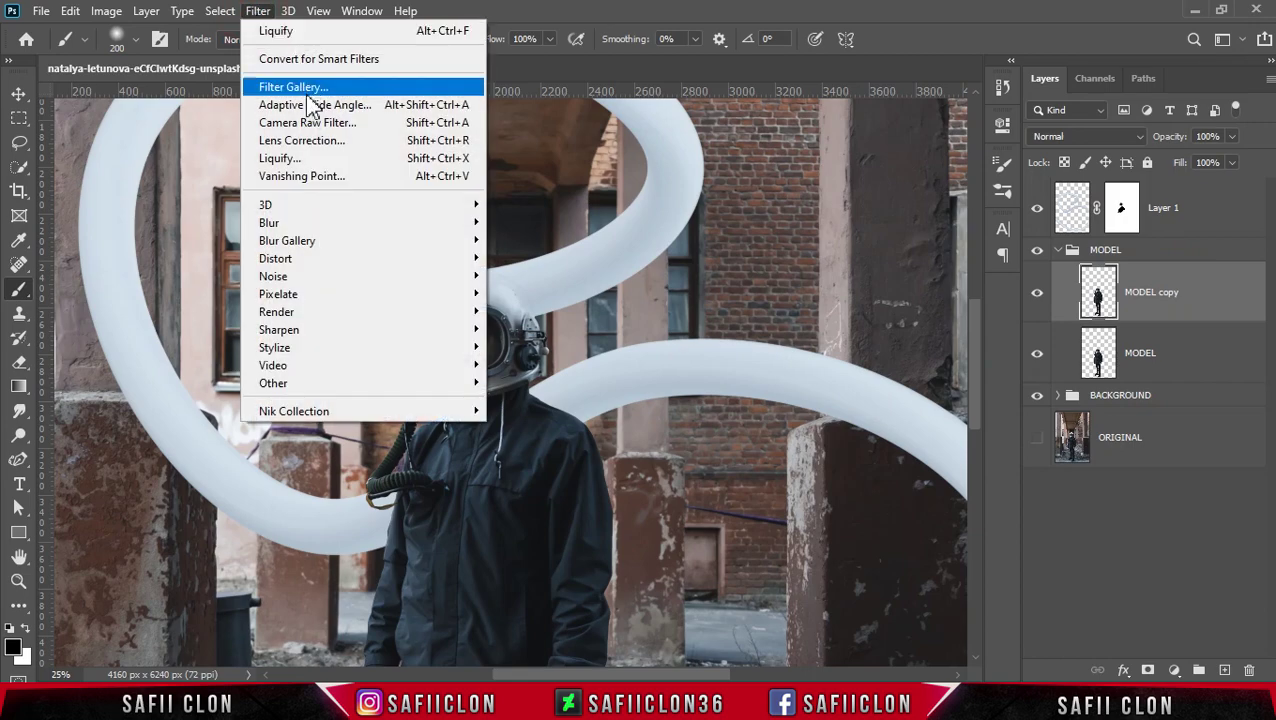
Open Liquify on MODEL copy, zoom onto the helmet, and set a 175 Forward Warp brush.
{"action": "left_click", "coordinate": [321, 160]}
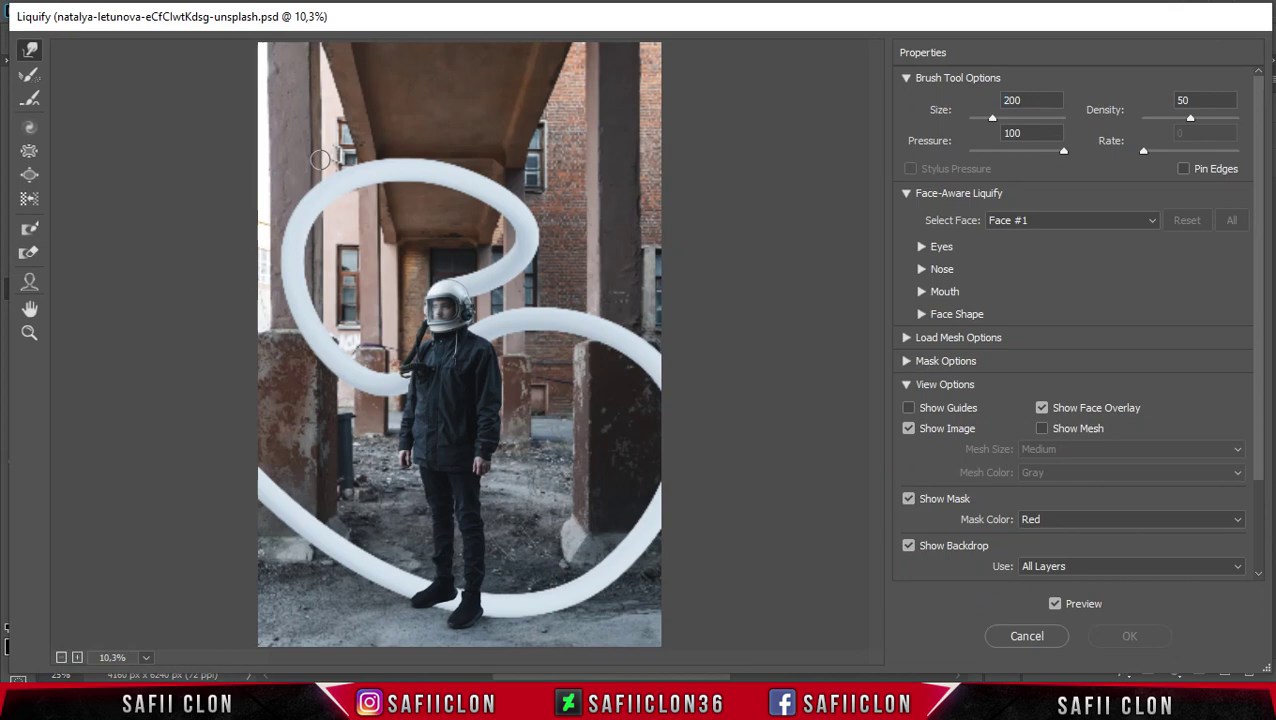
{"action": "key", "text": "ctrl+plus"}
{"action": "key", "text": "ctrl+plus"}
{"action": "key", "text": "ctrl+plus"}
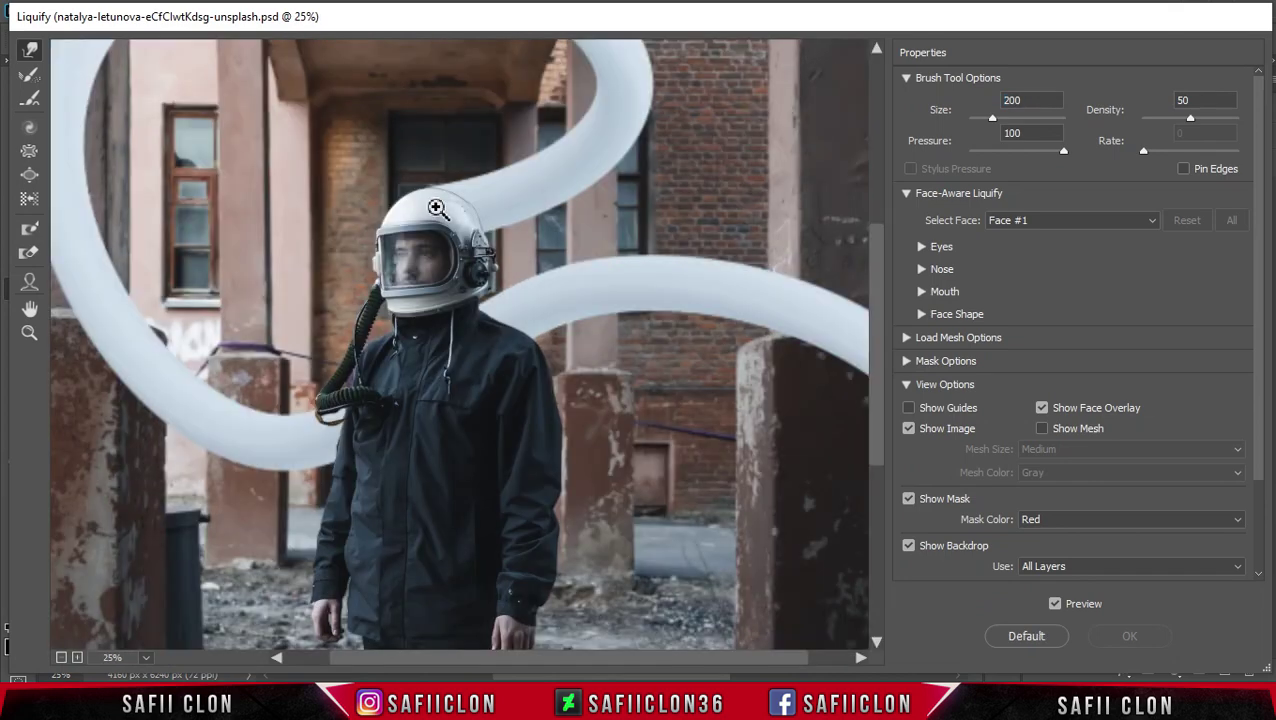
{"action": "left_click", "coordinate": [436, 207]}
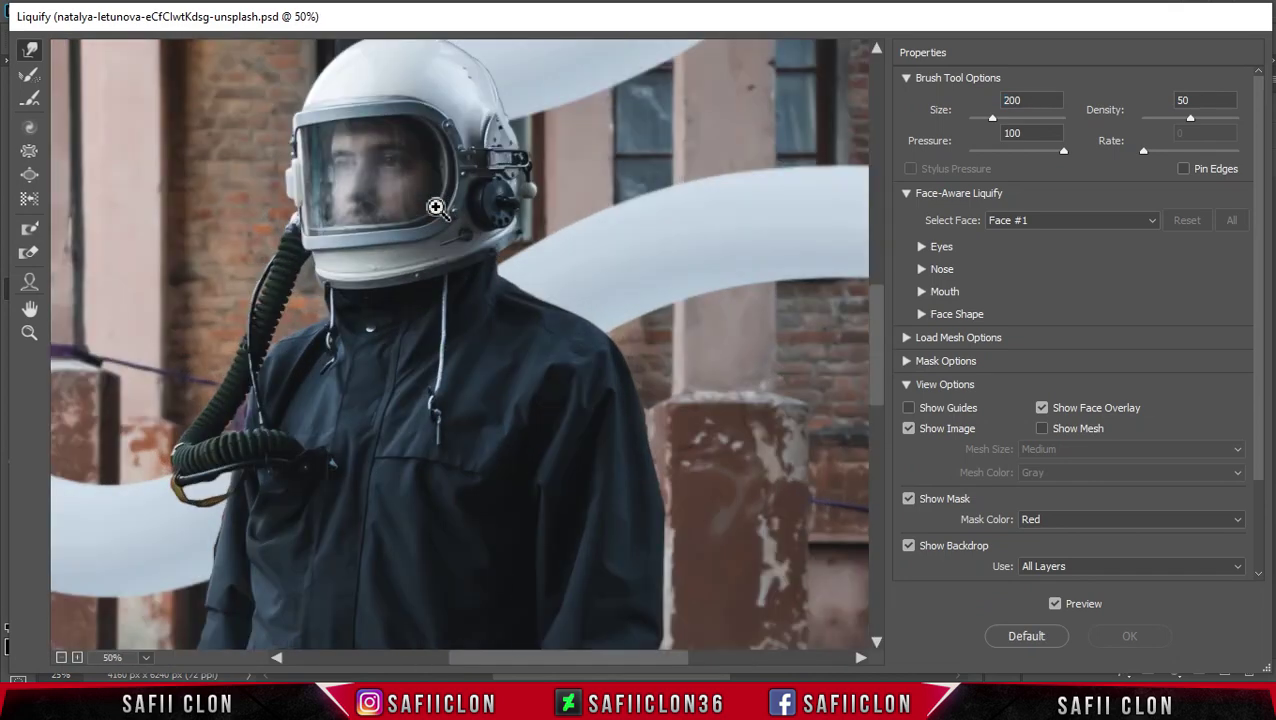
{"action": "scroll", "coordinate": [550, 300], "scroll_direction": "up", "scroll_amount": 3}
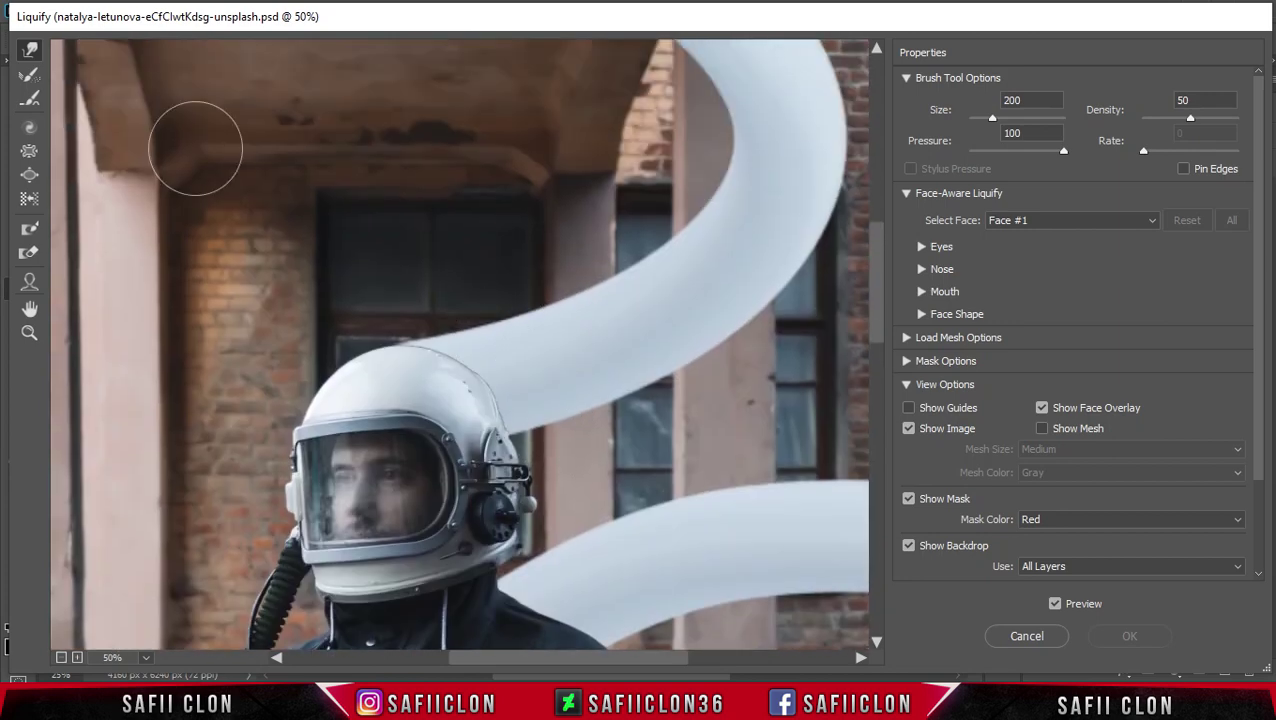
{"action": "left_click", "coordinate": [31, 52]}
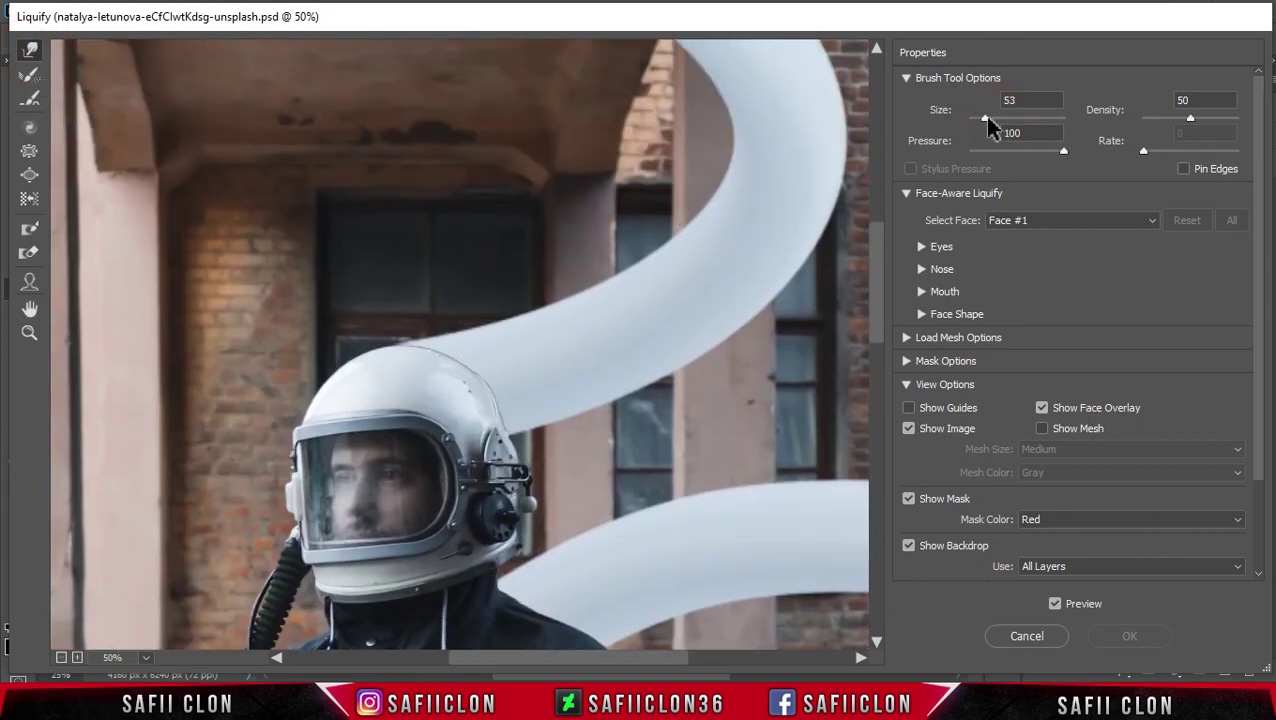
{"action": "key", "text": "bracketright"}
{"action": "key", "text": "bracketright"}
{"action": "key", "text": "bracketright"}
Push the helmet top into a bump merging with the white tube, smoothing at brush 200.
{"action": "left_click_drag", "start_coordinate": [456, 379], "coordinate": [555, 350]}
{"action": "left_click_drag", "start_coordinate": [441, 370], "coordinate": [640, 365]}
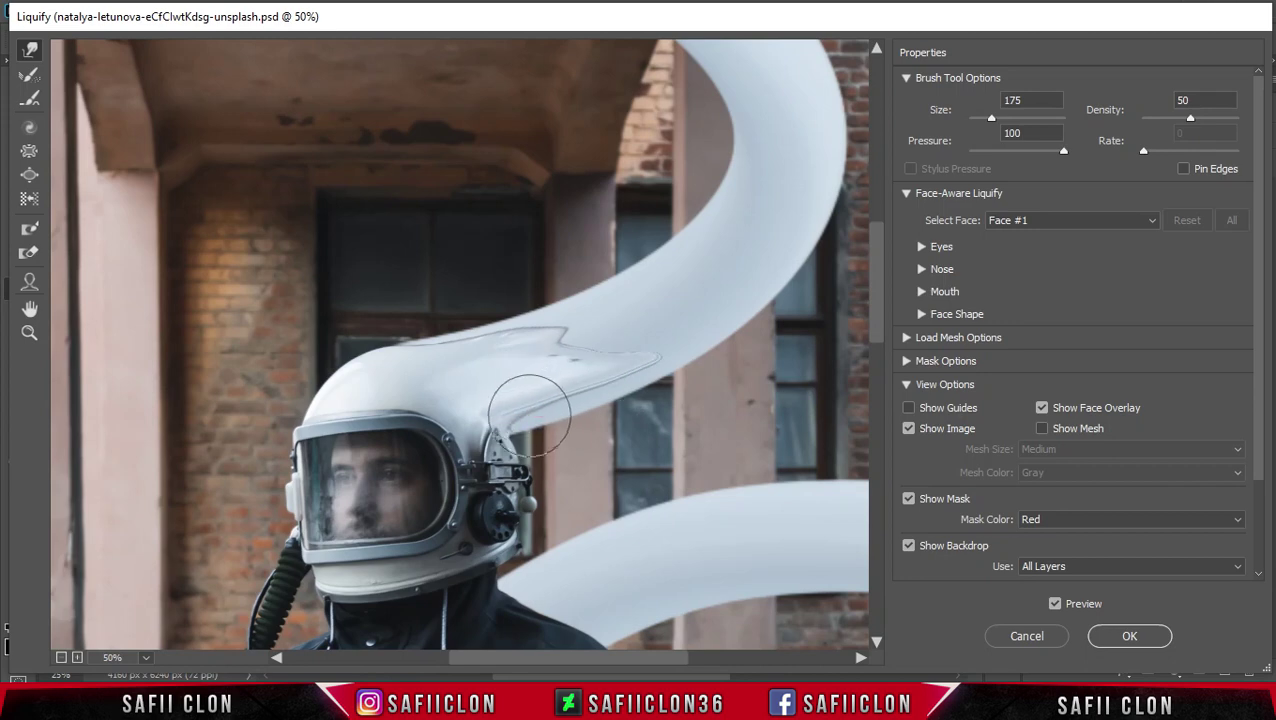
{"action": "left_click_drag", "start_coordinate": [530, 415], "coordinate": [655, 365]}
{"action": "left_click_drag", "start_coordinate": [578, 308], "coordinate": [675, 268]}
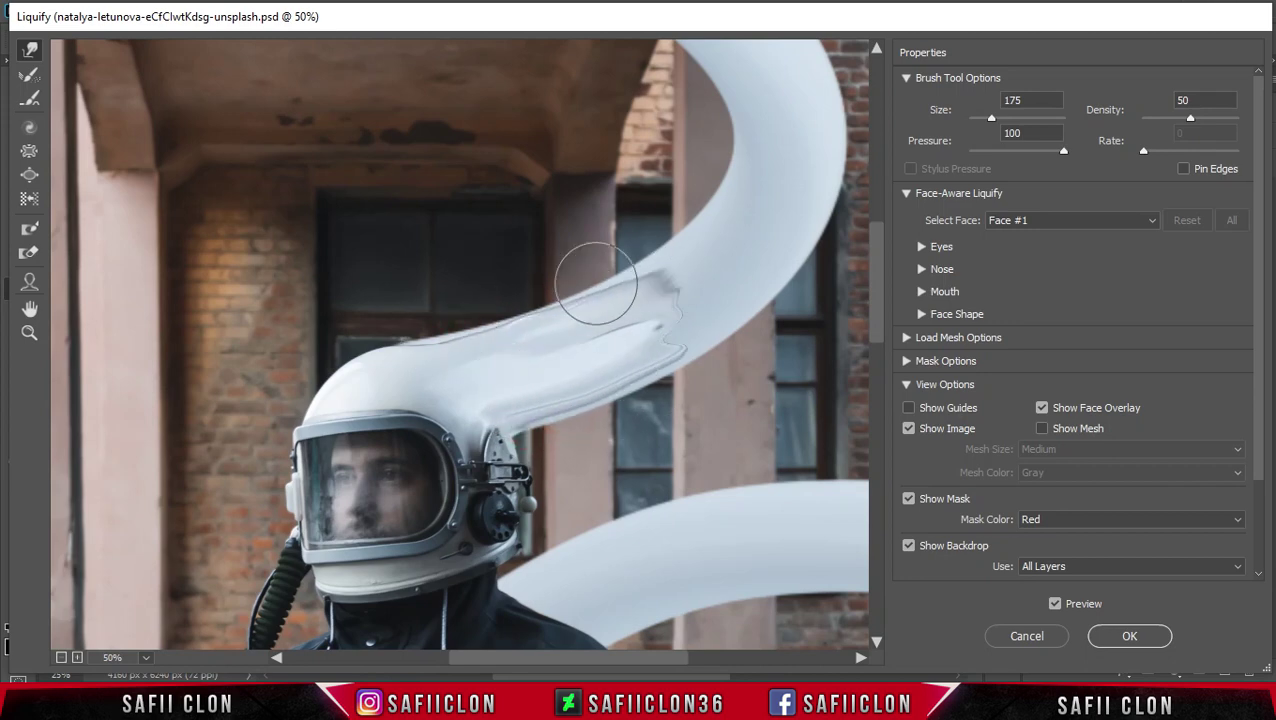
{"action": "left_click", "coordinate": [413, 342]}
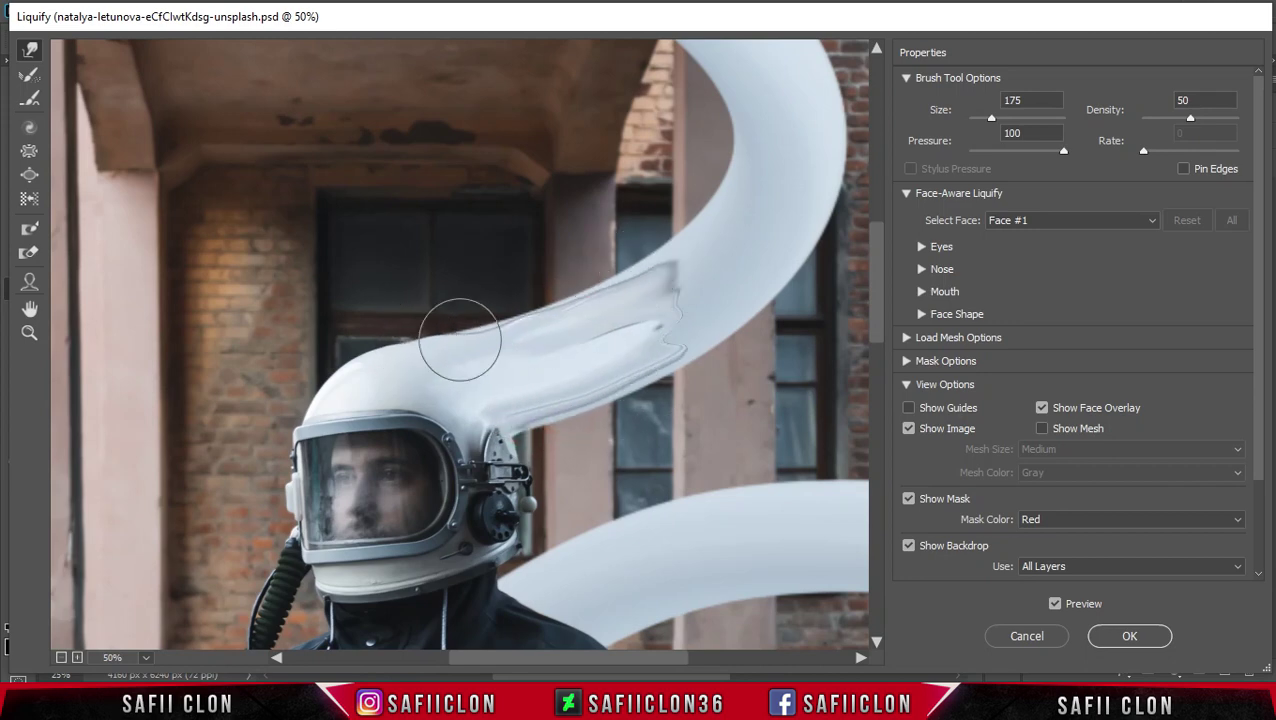
{"action": "key", "text": "bracketright"}
{"action": "mouse_move", "coordinate": [507, 307]}
{"action": "left_mouse_down"}
{"action": "mouse_move", "coordinate": [613, 298]}
{"action": "mouse_move", "coordinate": [658, 342]}
{"action": "mouse_move", "coordinate": [584, 413]}
{"action": "left_mouse_up"}
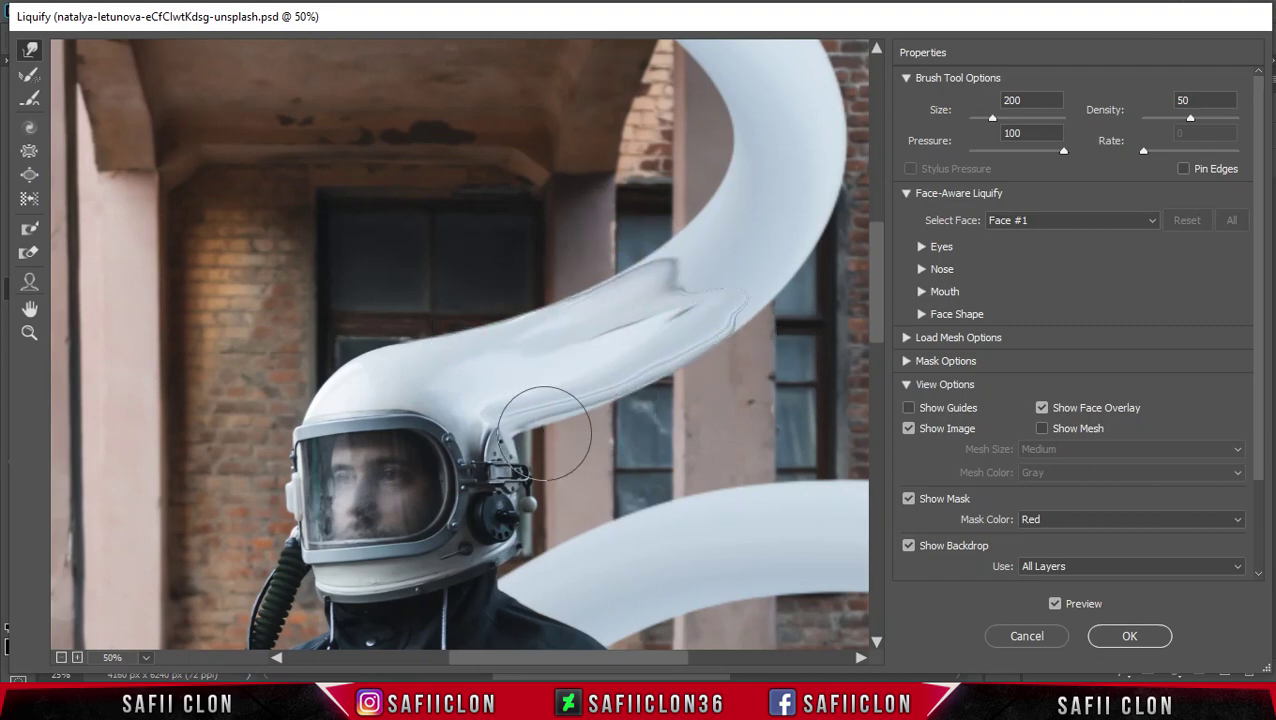
Bend the tube further up-right, apply the Liquify, and move MODEL copy above Layer 1.
{"action": "scroll", "coordinate": [560, 435], "scroll_direction": "up", "scroll_amount": 3}
{"action": "scroll", "coordinate": [783, 441], "scroll_direction": "up", "scroll_amount": 1}
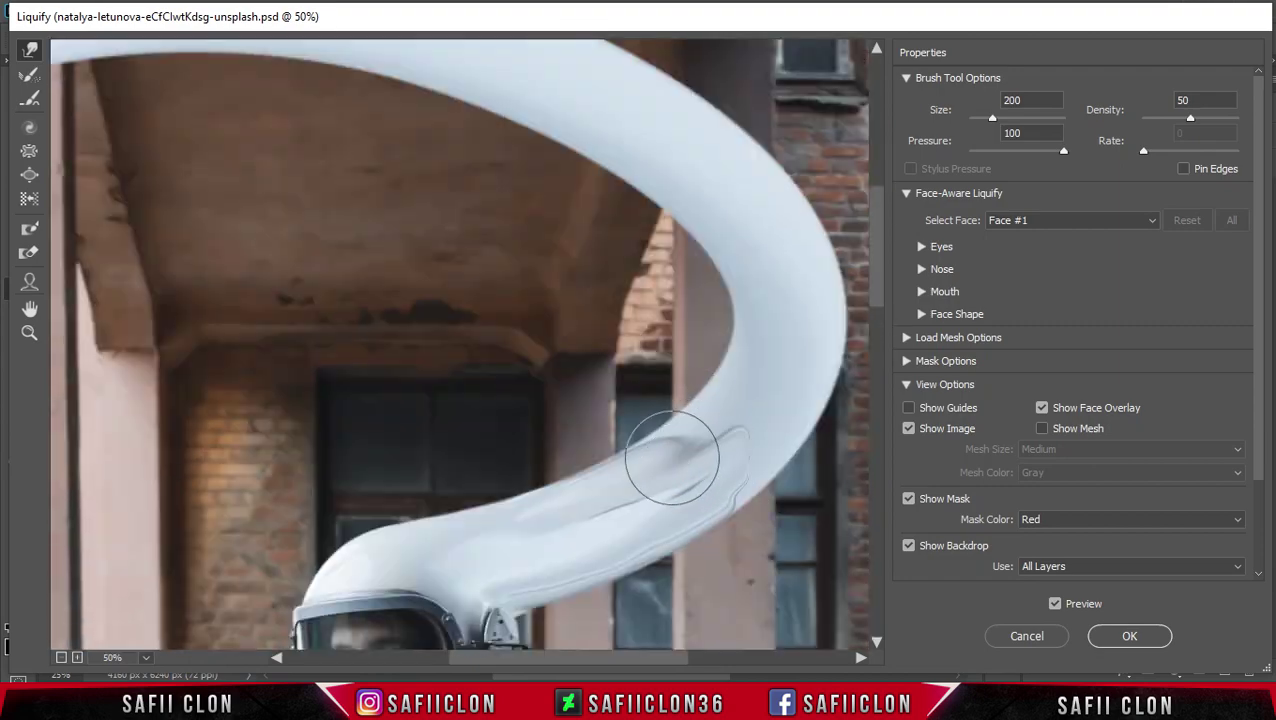
{"action": "left_click_drag", "start_coordinate": [624, 513], "coordinate": [786, 313]}
{"action": "scroll", "coordinate": [592, 495], "scroll_direction": "down", "scroll_amount": 5}
{"action": "scroll", "coordinate": [445, 392], "scroll_direction": "up", "scroll_amount": 2}
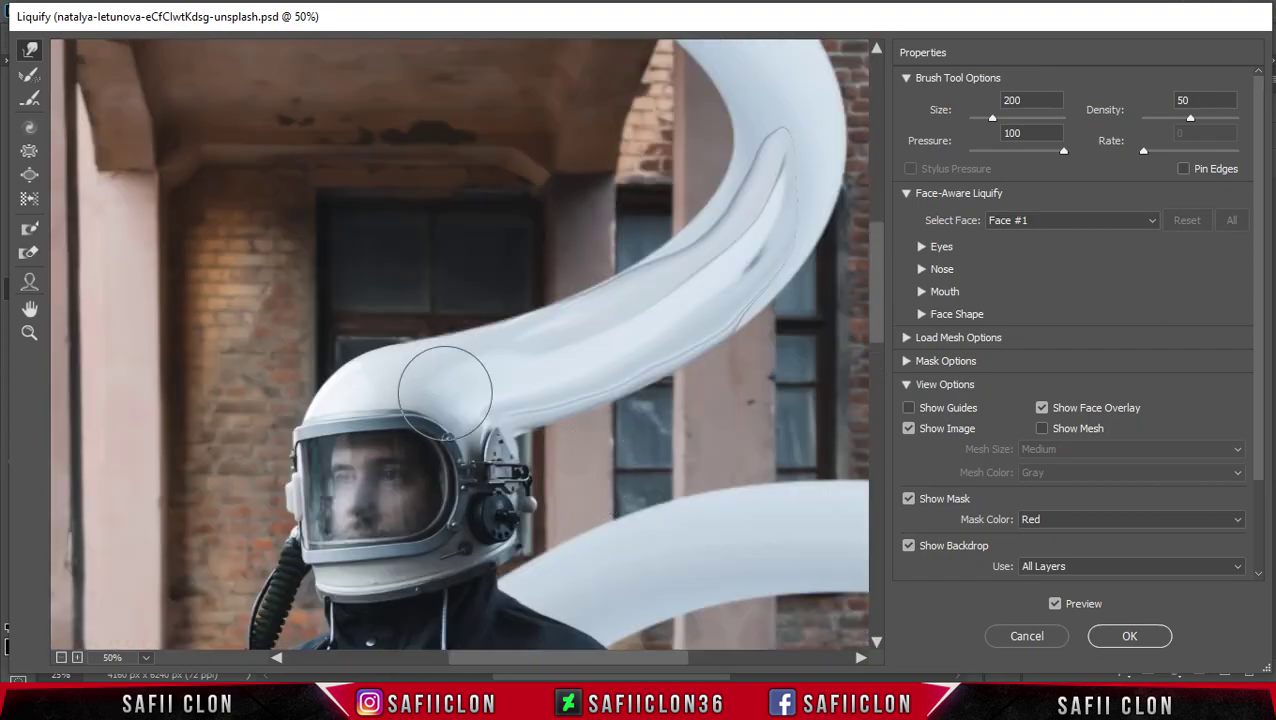
{"action": "left_click", "coordinate": [1138, 638]}
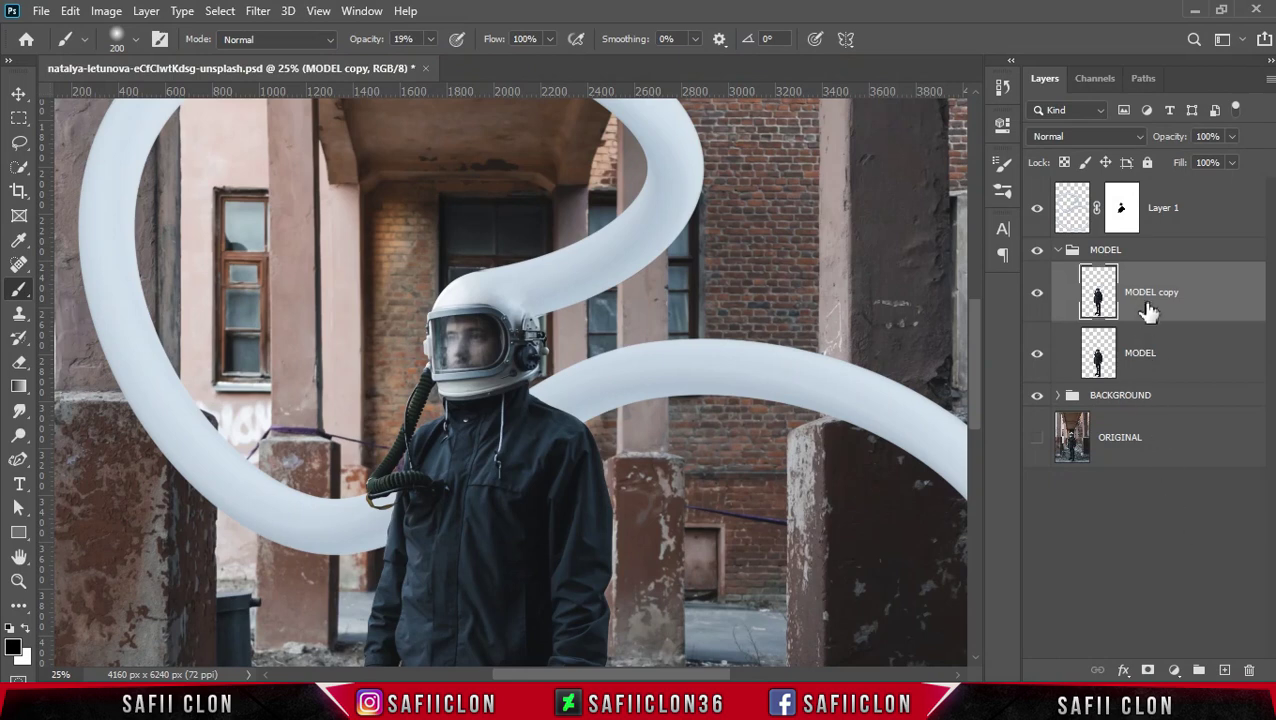
{"action": "left_click_drag", "start_coordinate": [1200, 289], "coordinate": [1195, 195]}
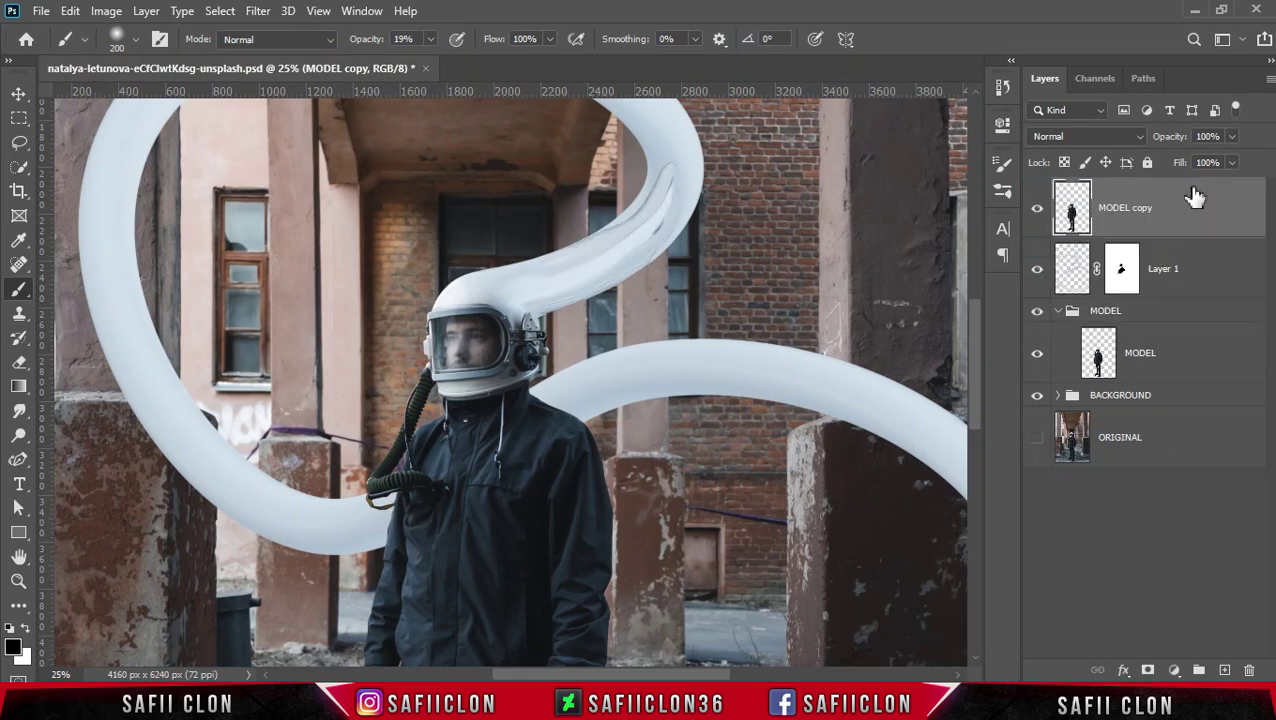
Give MODEL copy an inverted black mask and set up a white Soft Round brush at 16% opacity.
{"action": "left_click", "coordinate": [1147, 670]}
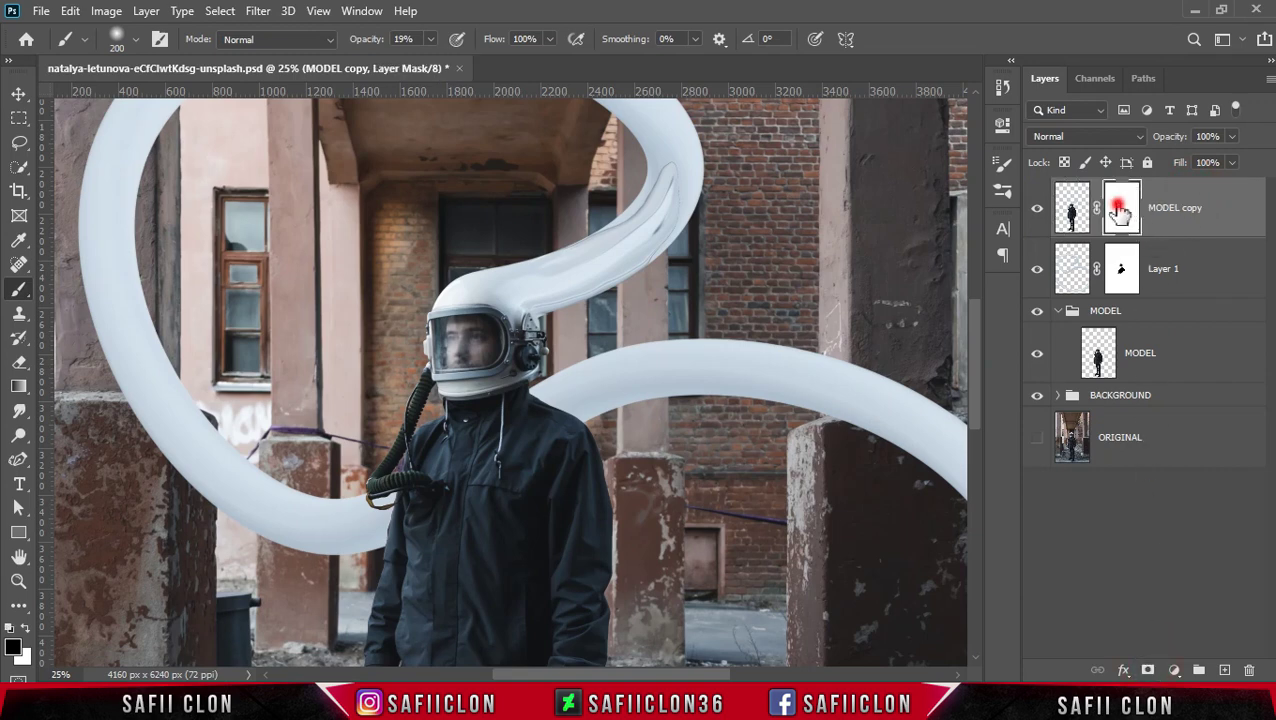
{"action": "key", "text": "ctrl+i"}
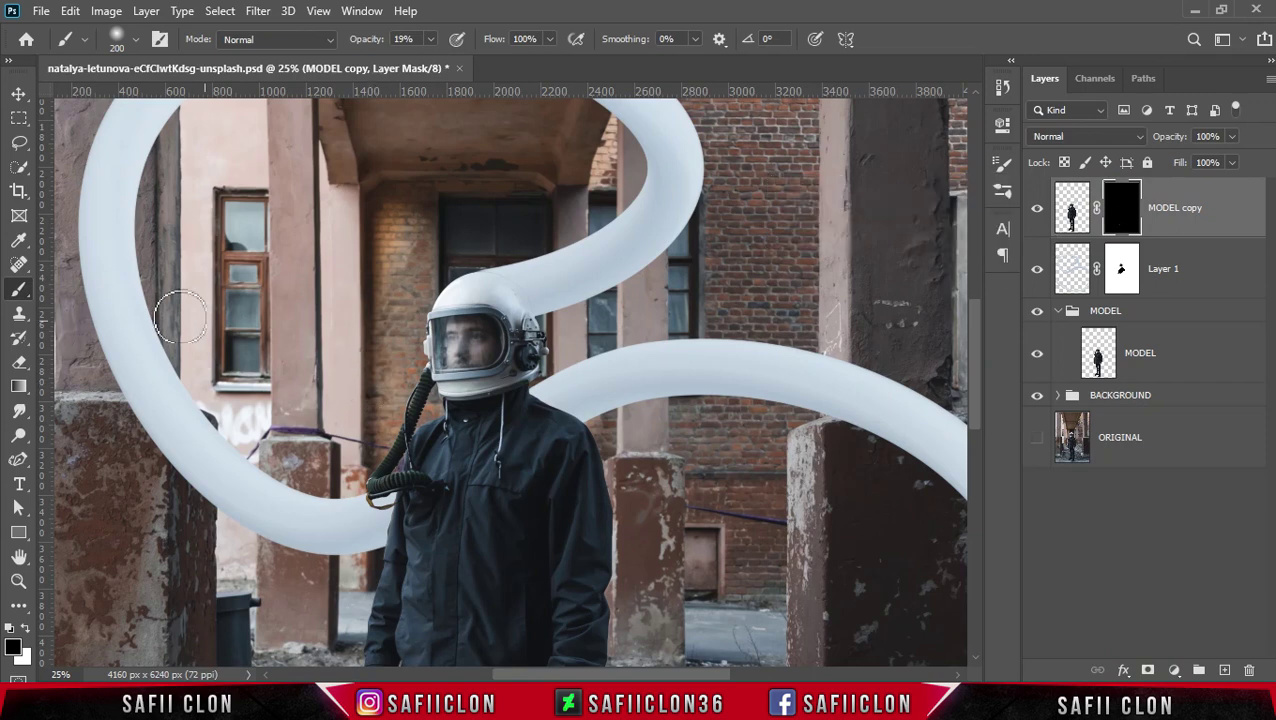
{"action": "right_click", "coordinate": [27, 298]}
{"action": "left_click", "coordinate": [55, 288]}
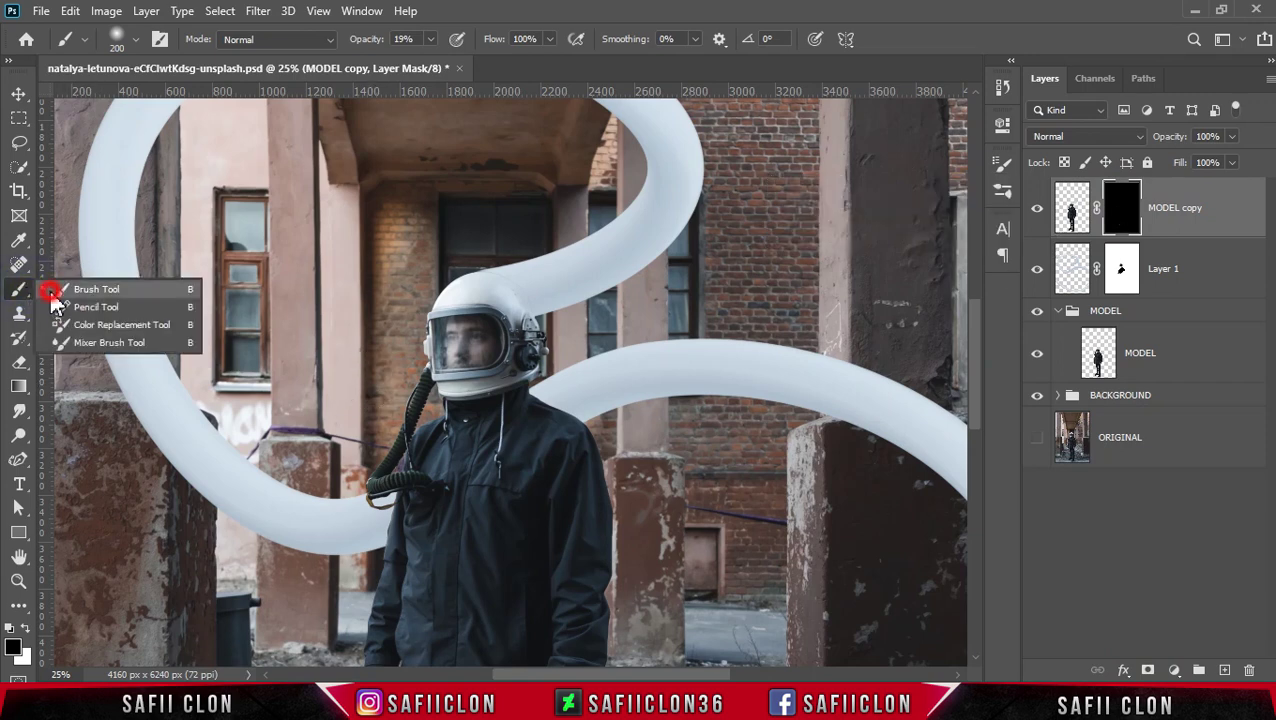
{"action": "left_click", "coordinate": [137, 47]}
{"action": "left_click", "coordinate": [139, 253]}
{"action": "left_click", "coordinate": [135, 38]}
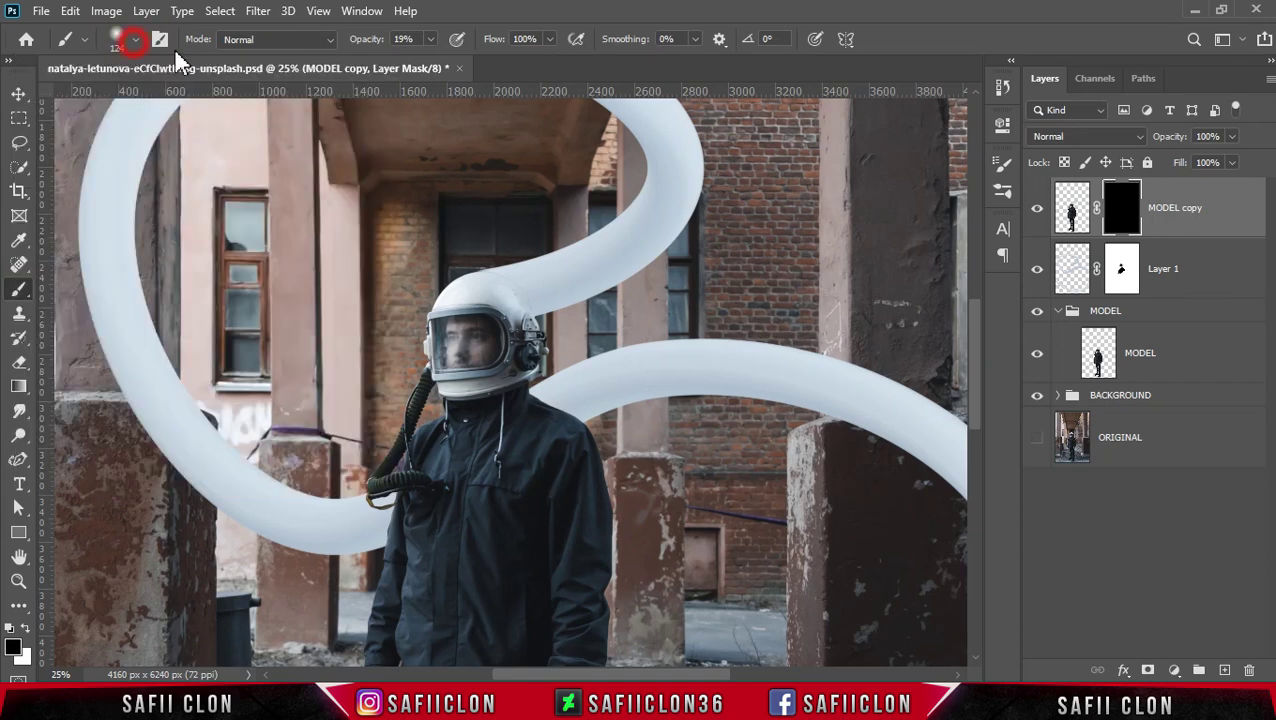
{"action": "left_click_drag", "start_coordinate": [430, 39], "coordinate": [430, 68]}
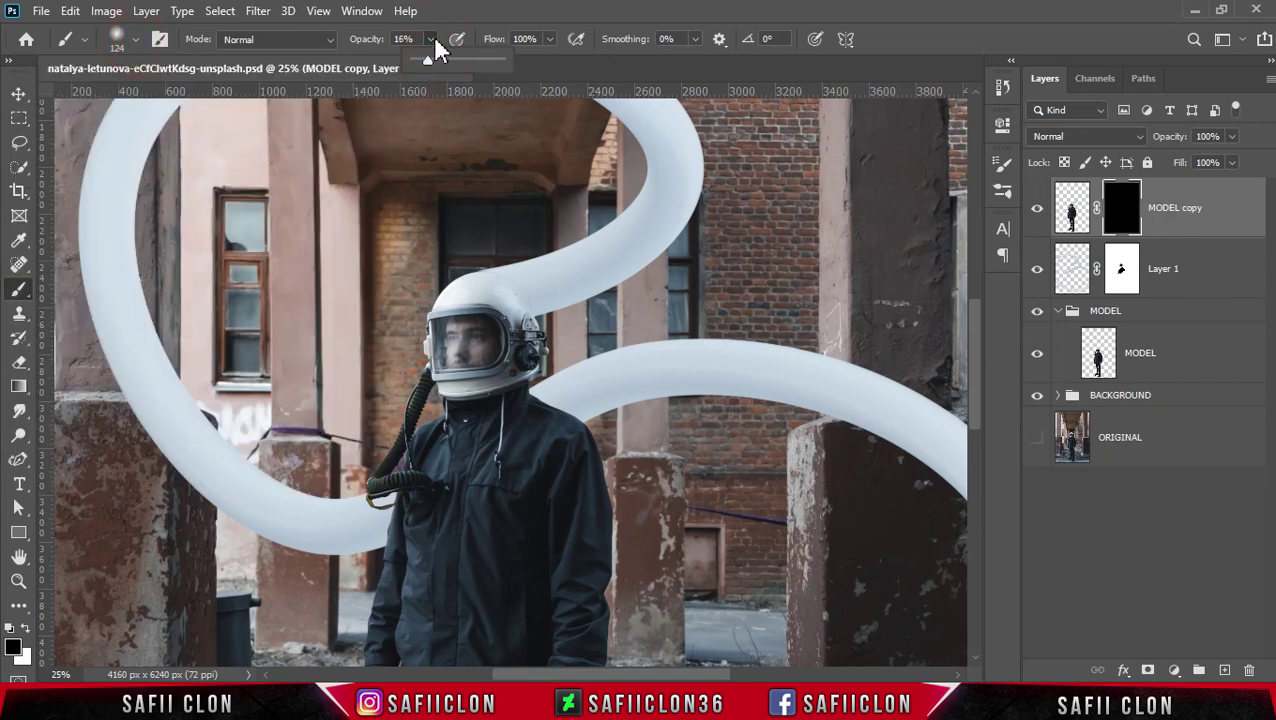
{"action": "left_click", "coordinate": [432, 40]}
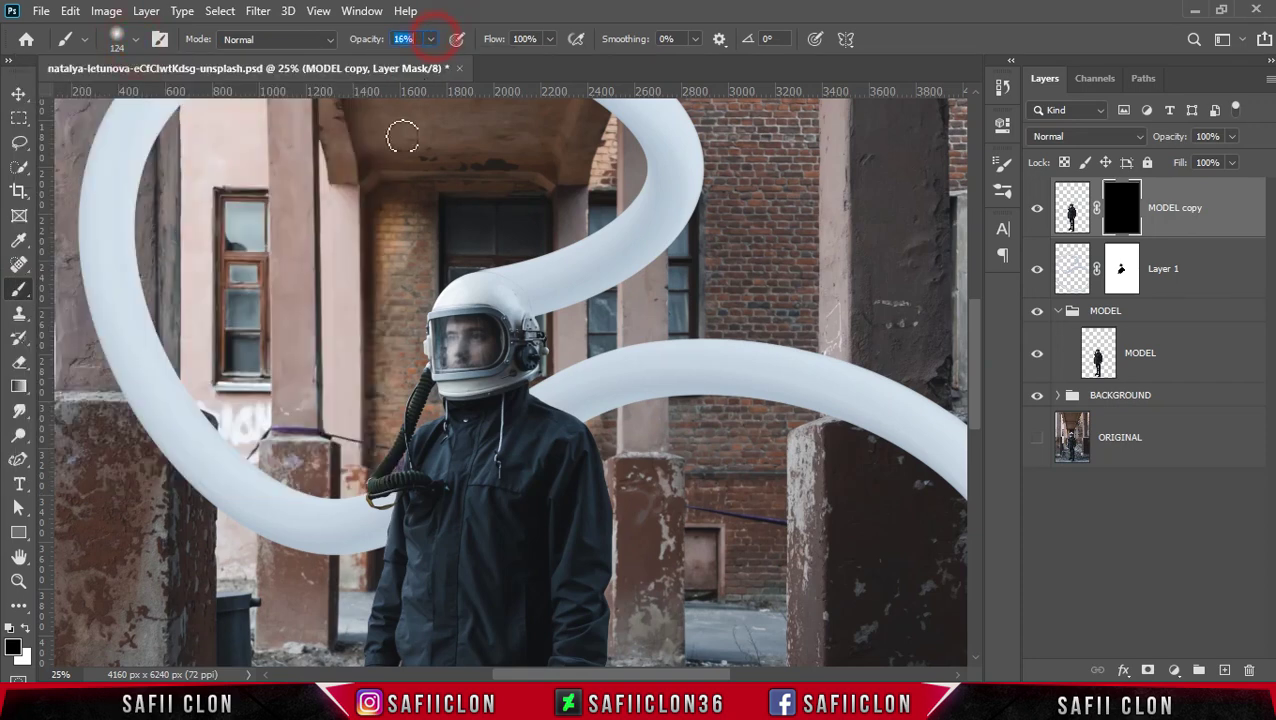
{"action": "left_click", "coordinate": [23, 629]}
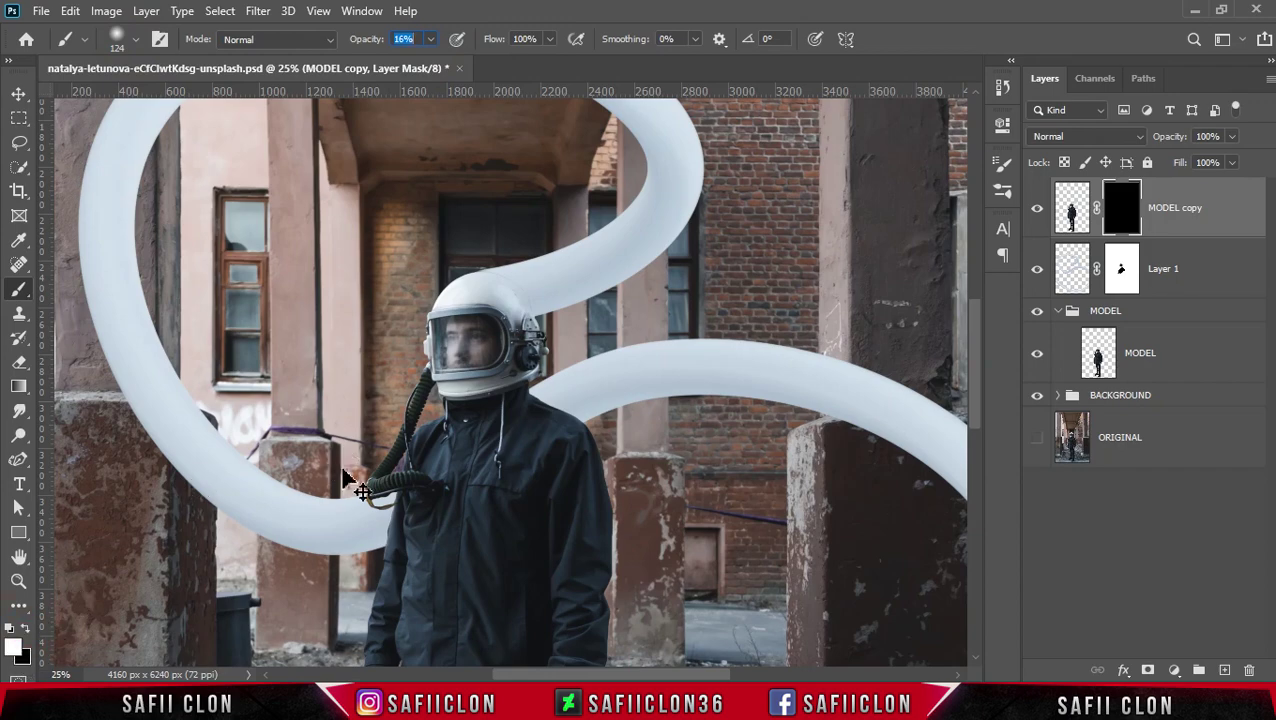
Paint the helmet top back over the tube's end on the mask, resizing the brush to 150.
{"action": "key", "text": "ctrl+plus"}
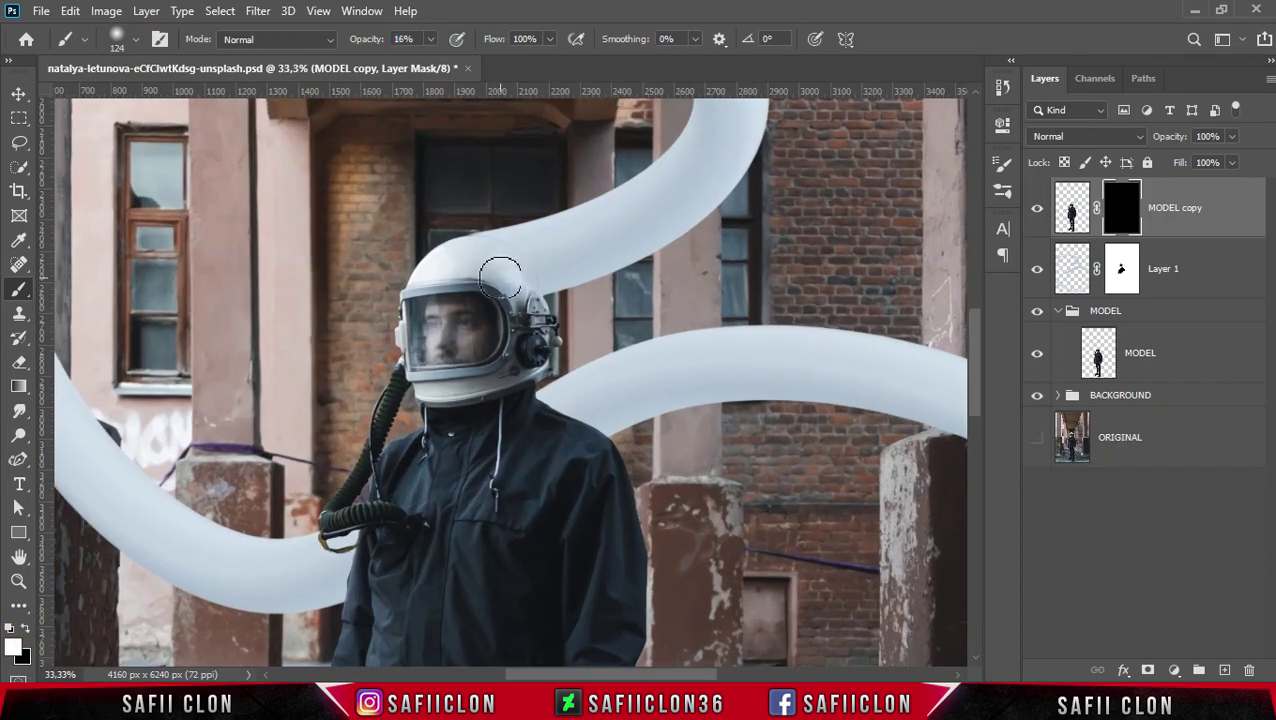
{"action": "scroll", "coordinate": [500, 278], "scroll_direction": "up", "scroll_amount": 2}
{"action": "left_click", "coordinate": [500, 278]}
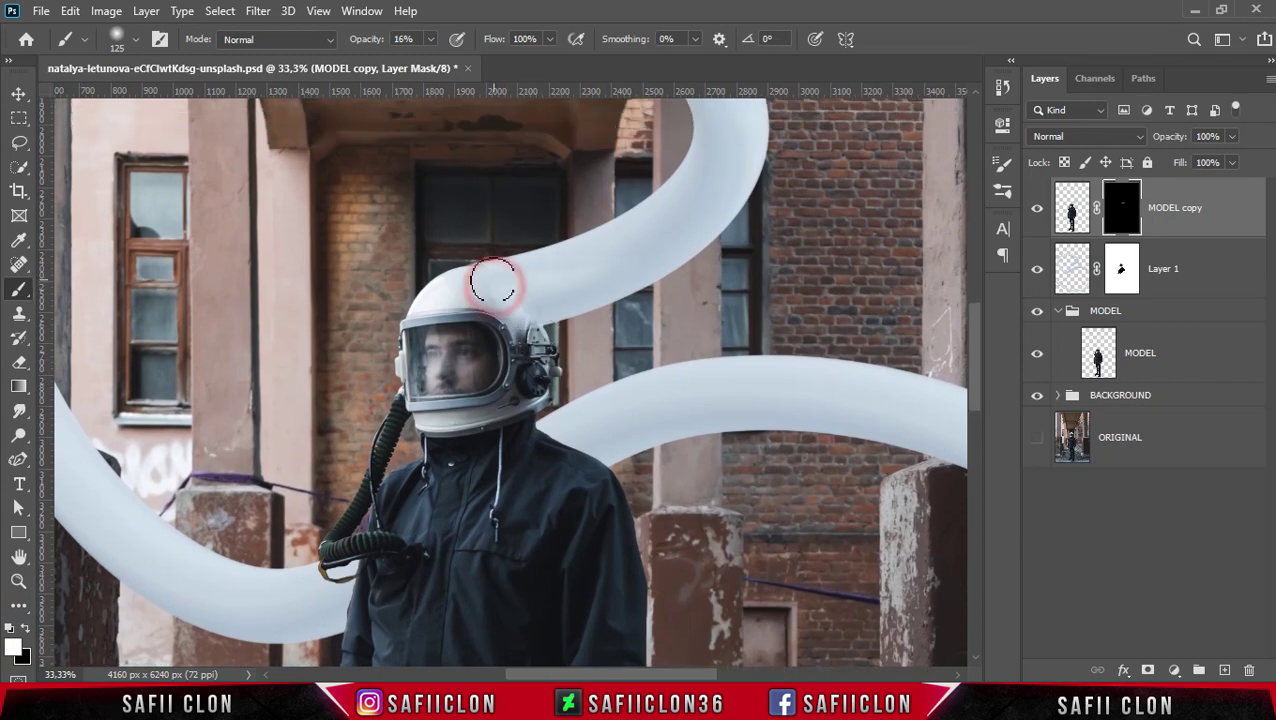
{"action": "left_click_drag", "start_coordinate": [500, 278], "coordinate": [507, 273]}
{"action": "left_click", "coordinate": [651, 262]}
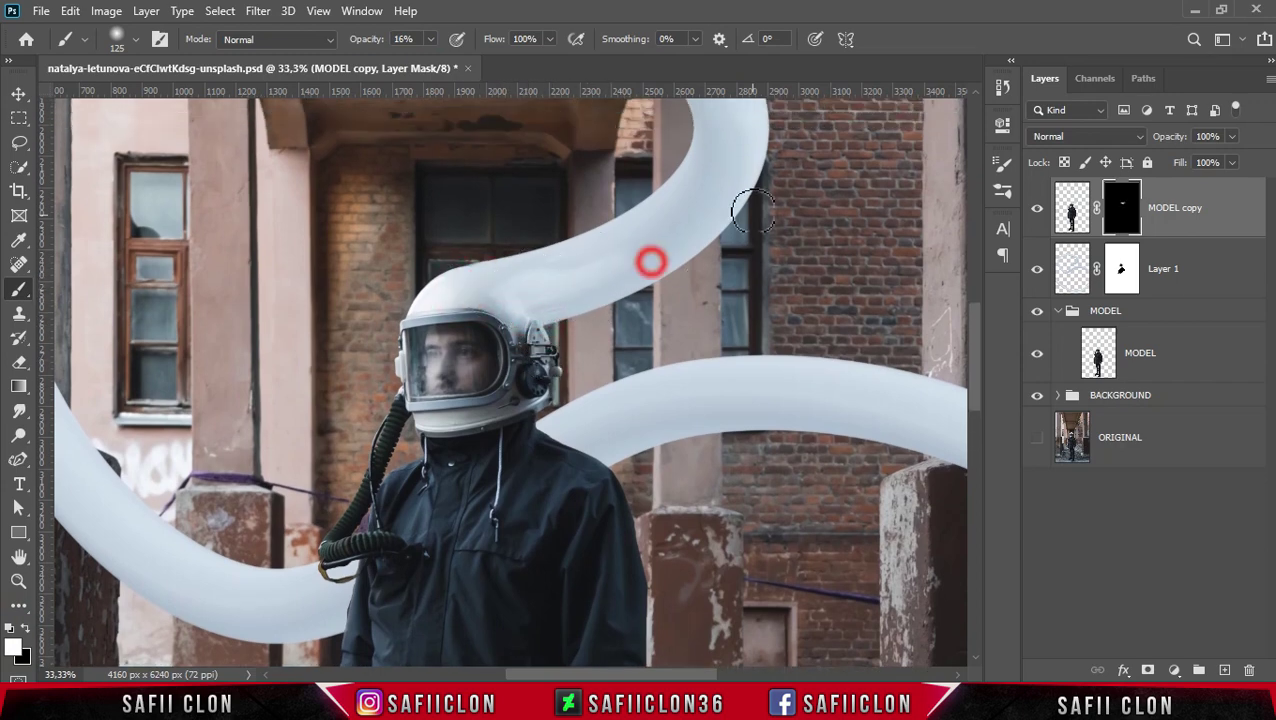
{"action": "scroll", "coordinate": [651, 262], "scroll_direction": "up", "scroll_amount": 1}
{"action": "key", "text": "bracketleft"}
{"action": "key", "text": "bracketleft"}
{"action": "key", "text": "bracketleft"}
{"action": "left_click", "coordinate": [537, 337]}
{"action": "key", "text": "bracketright"}
{"action": "key", "text": "bracketright"}
{"action": "key", "text": "bracketright"}
{"action": "left_click_drag", "start_coordinate": [498, 290], "coordinate": [530, 341]}
{"action": "left_click", "coordinate": [596, 257]}
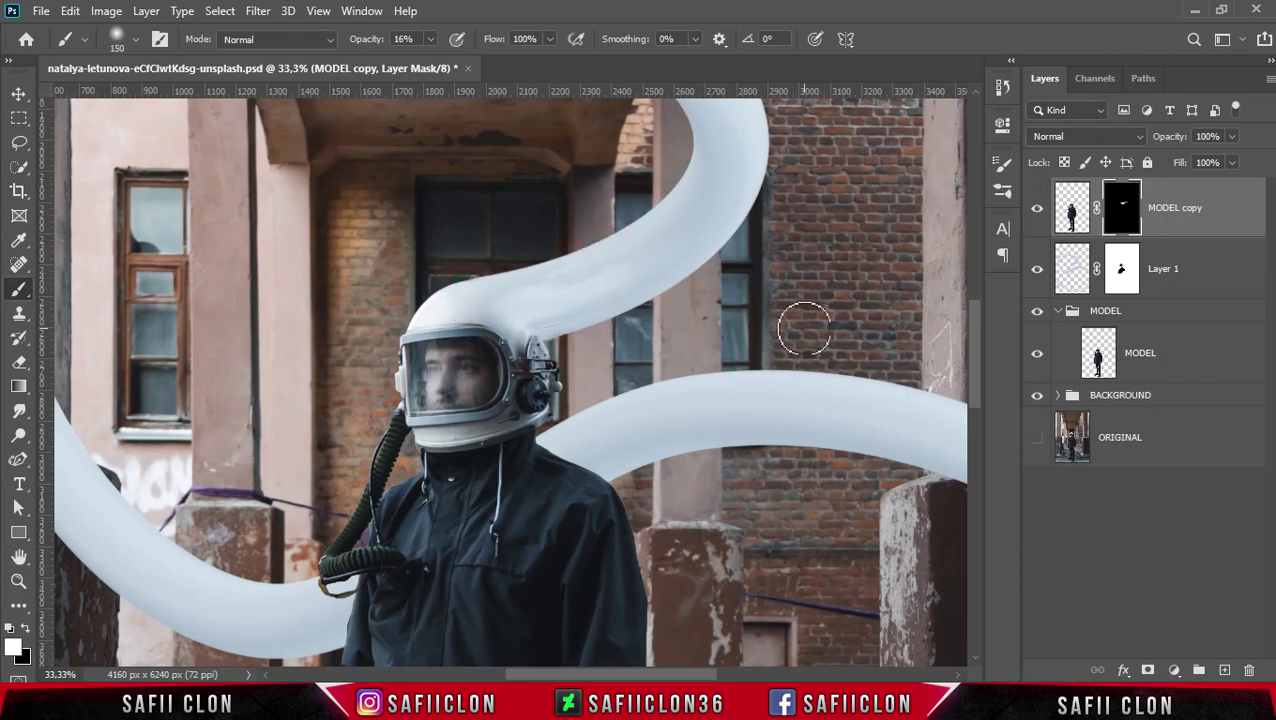
Toggle MODEL copy and Layer 1 visibility to compare the helmet–tube junction.
{"action": "scroll", "coordinate": [805, 328], "scroll_direction": "down", "scroll_amount": 3}
{"action": "scroll", "coordinate": [817, 347], "scroll_direction": "down", "scroll_amount": 2}
{"action": "scroll", "coordinate": [817, 347], "scroll_direction": "up", "scroll_amount": 1}
{"action": "scroll", "coordinate": [642, 266], "scroll_direction": "up", "scroll_amount": 1}
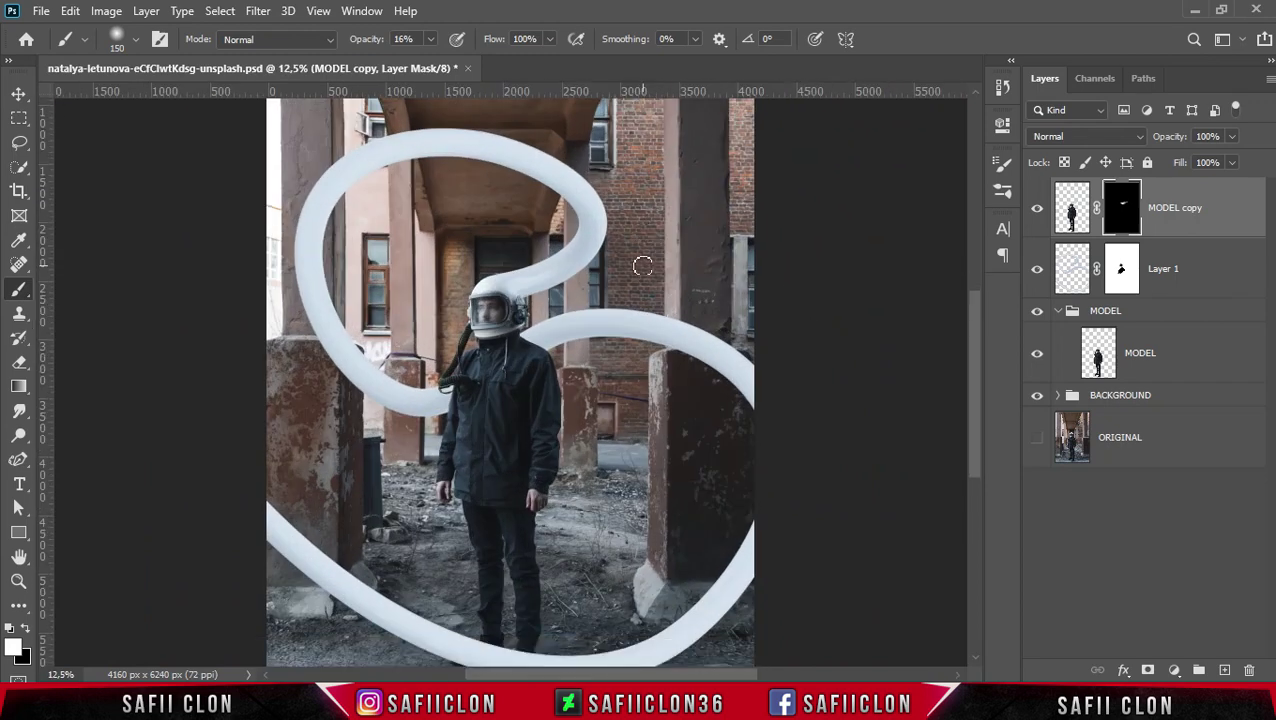
{"action": "scroll", "coordinate": [684, 287], "scroll_direction": "up", "scroll_amount": 1}
{"action": "left_click", "coordinate": [1038, 210]}
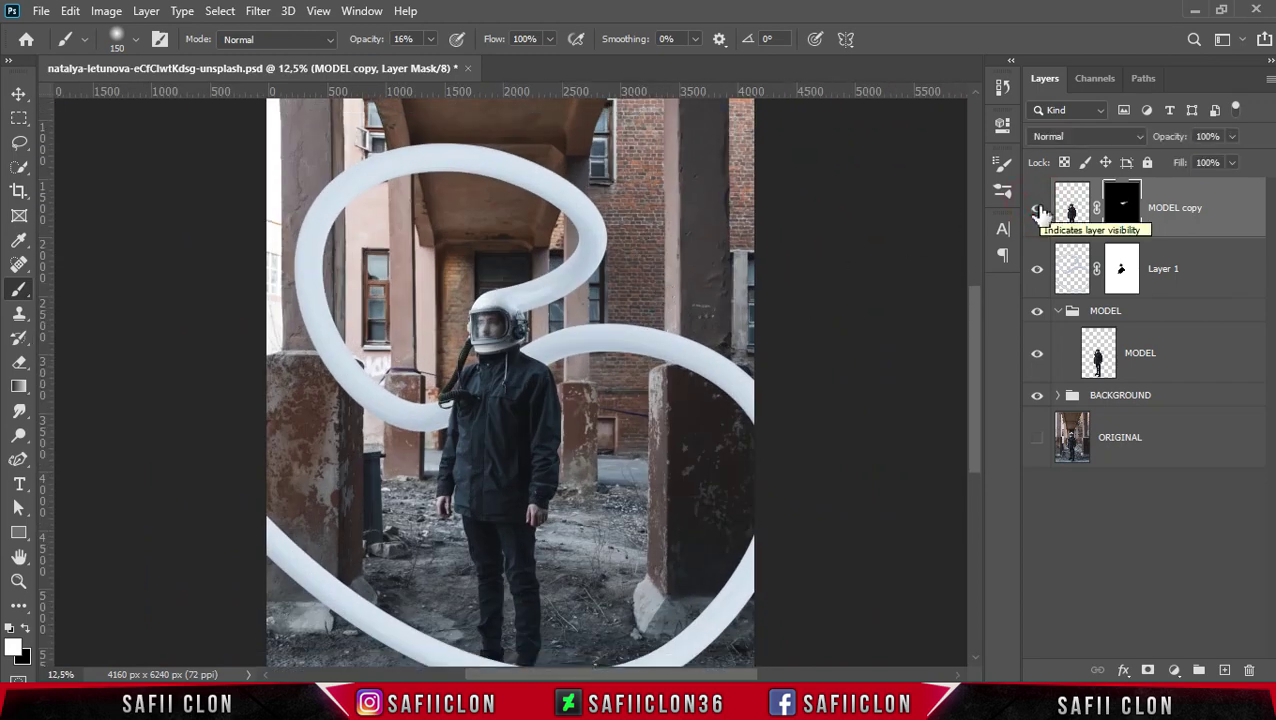
{"action": "left_click", "coordinate": [1038, 270]}
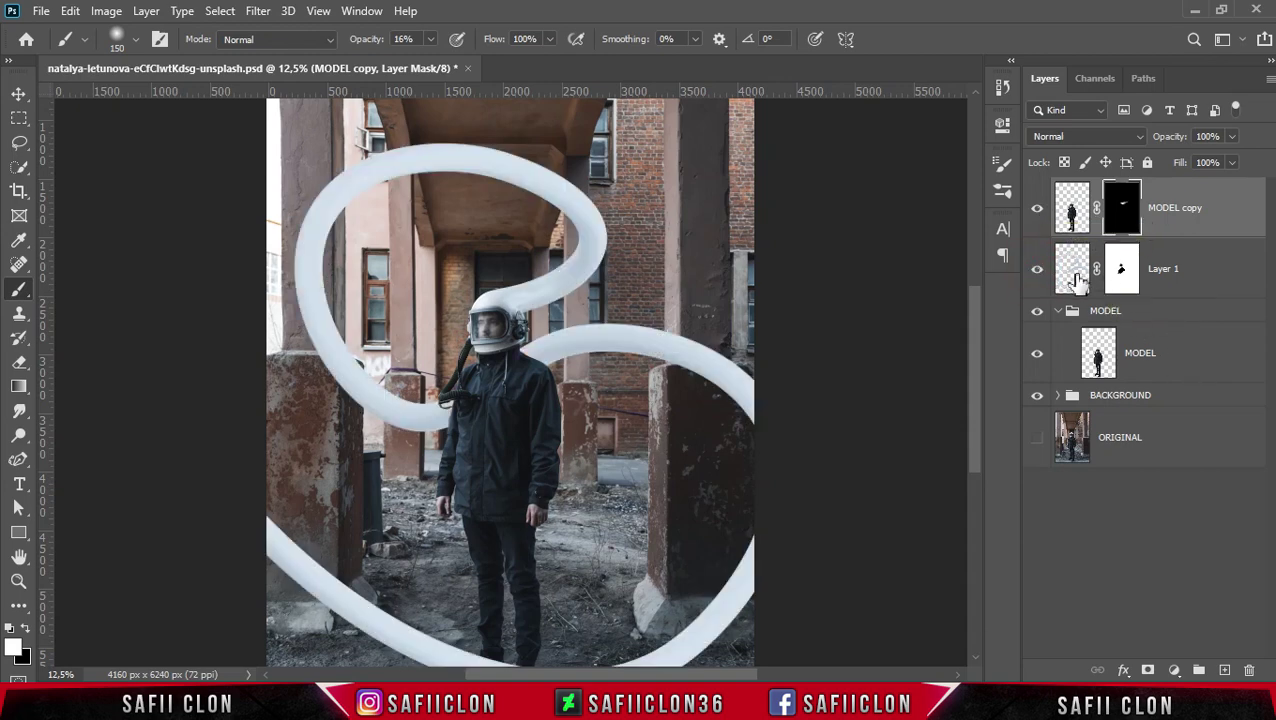
{"action": "left_click", "coordinate": [1208, 280]}
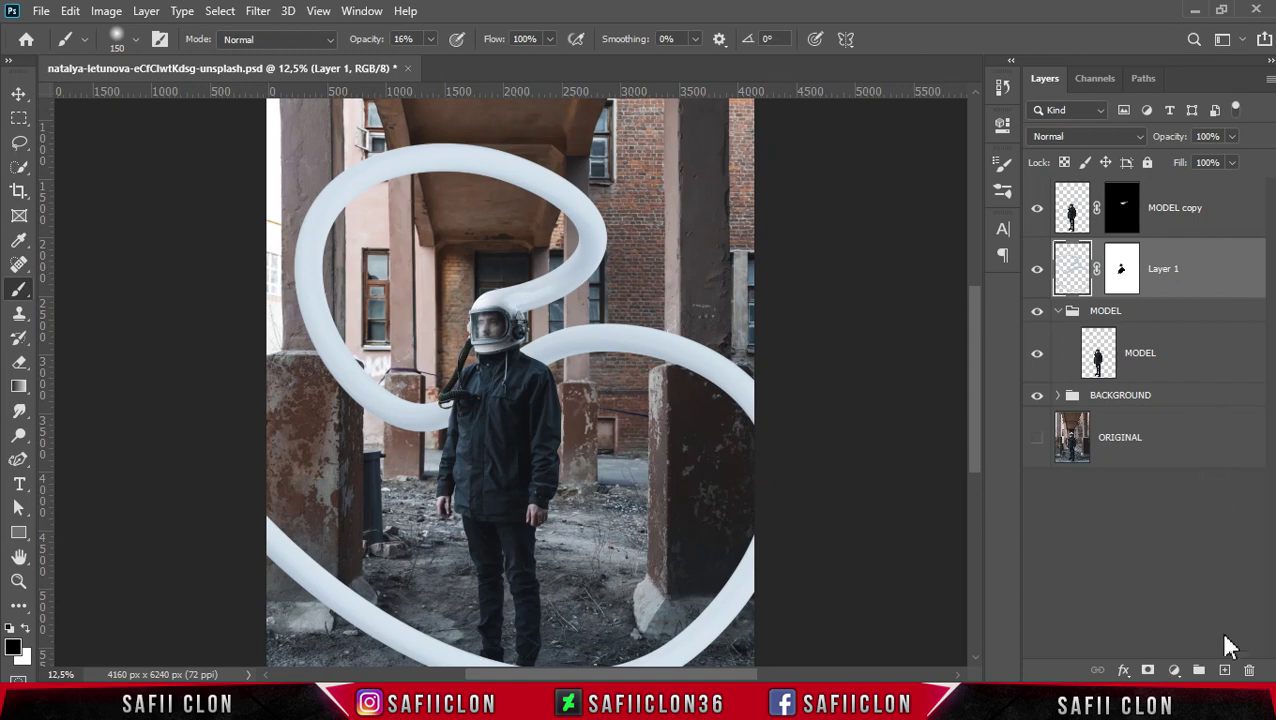
Add a new layer above Layer 1 with a soft 500 px near-black brush at 33% opacity.
{"action": "left_click", "coordinate": [1226, 670]}
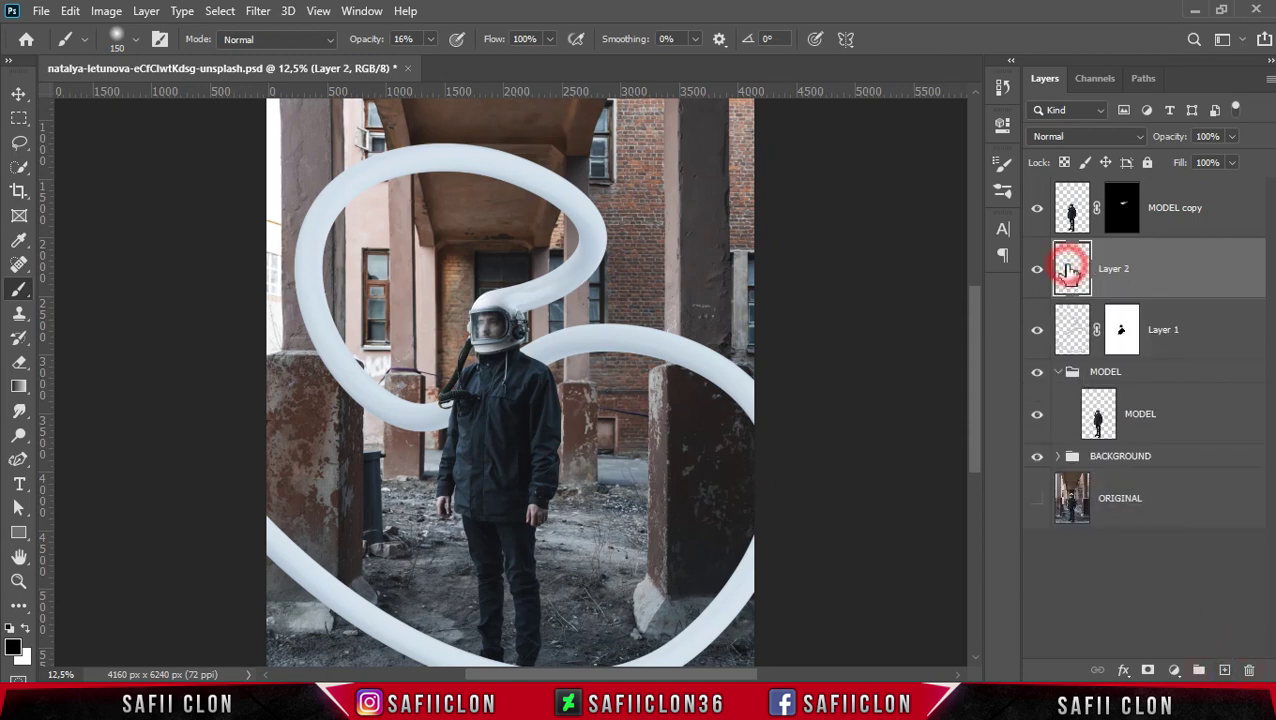
{"action": "right_click", "coordinate": [28, 293]}
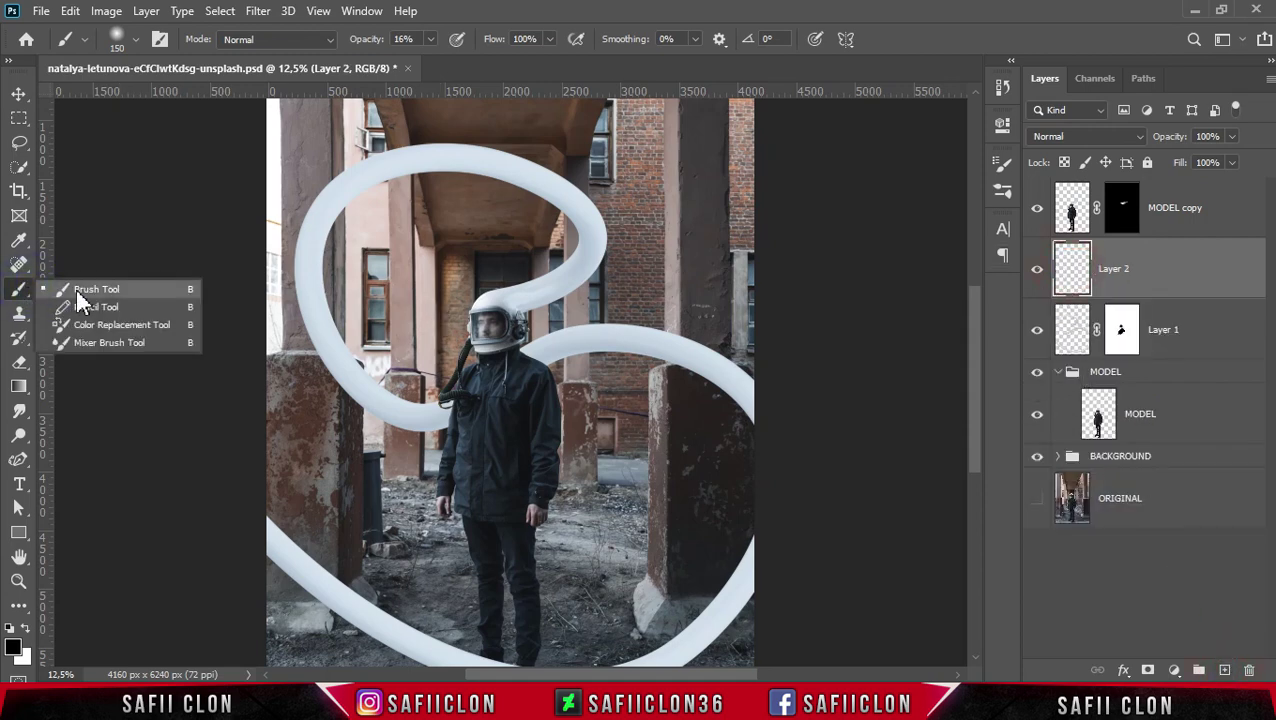
{"action": "left_click", "coordinate": [82, 292]}
{"action": "left_click", "coordinate": [135, 40]}
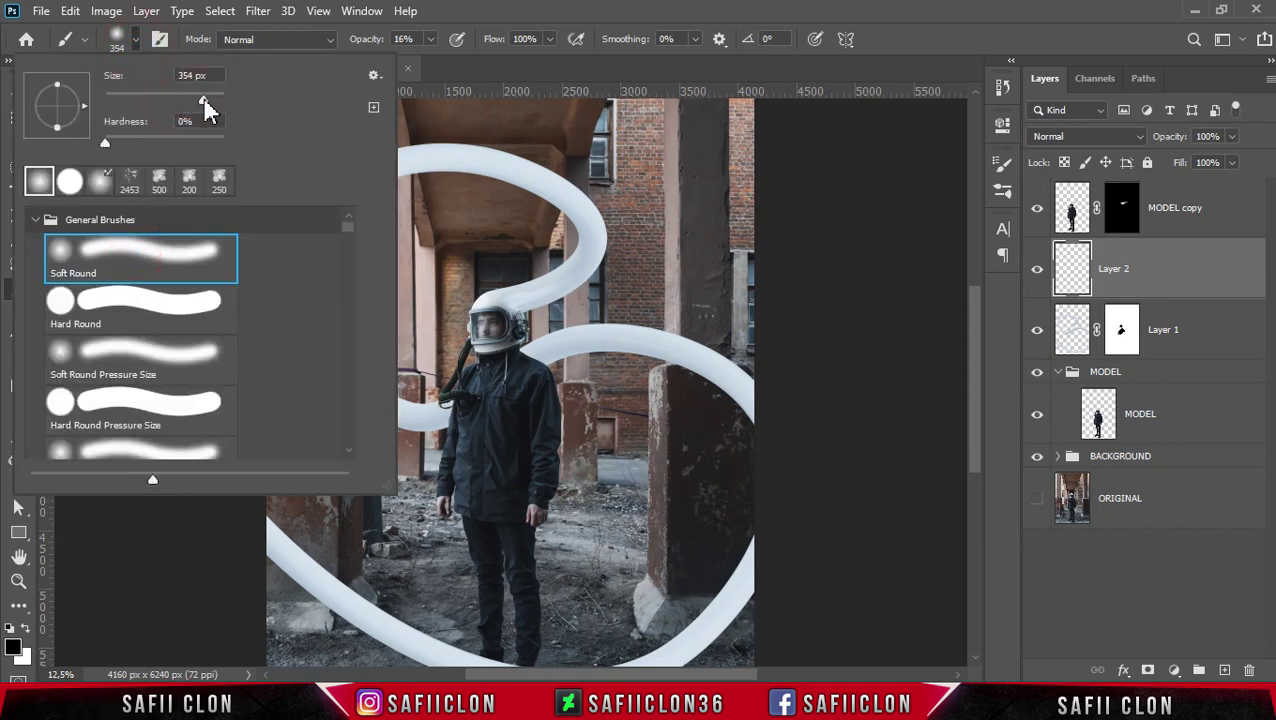
{"action": "left_click", "coordinate": [136, 39]}
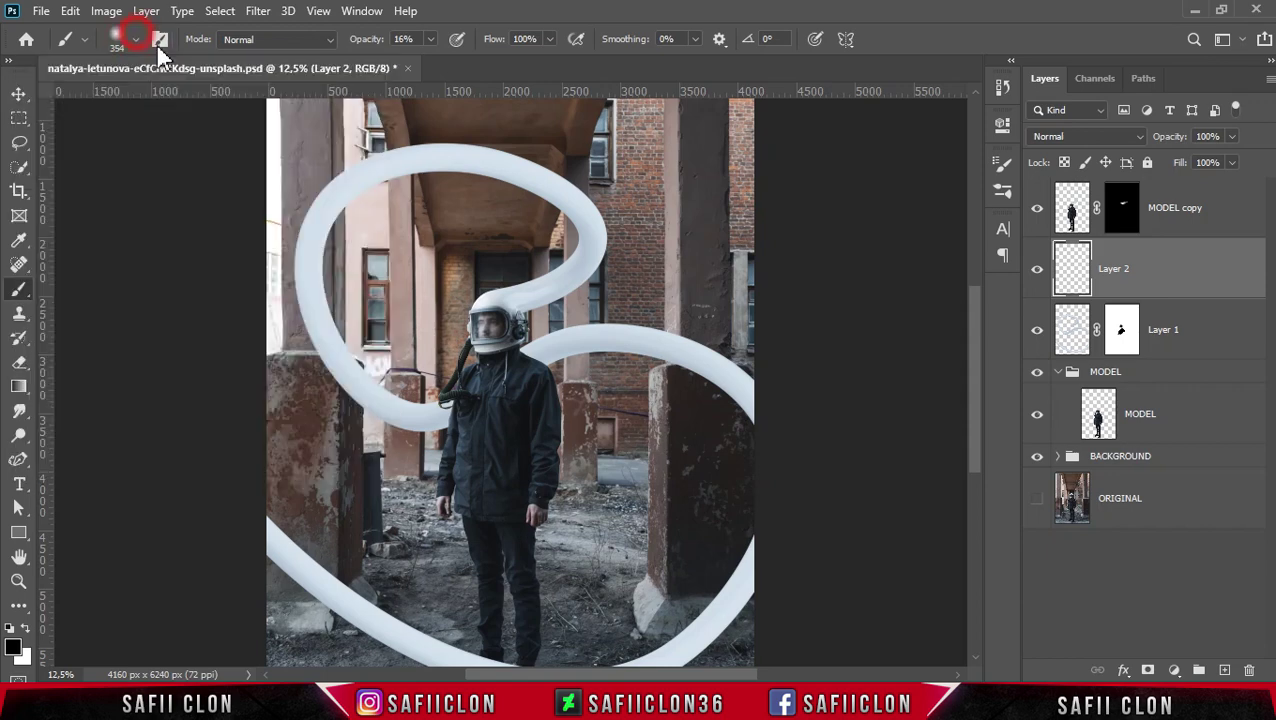
{"action": "left_click", "coordinate": [432, 39]}
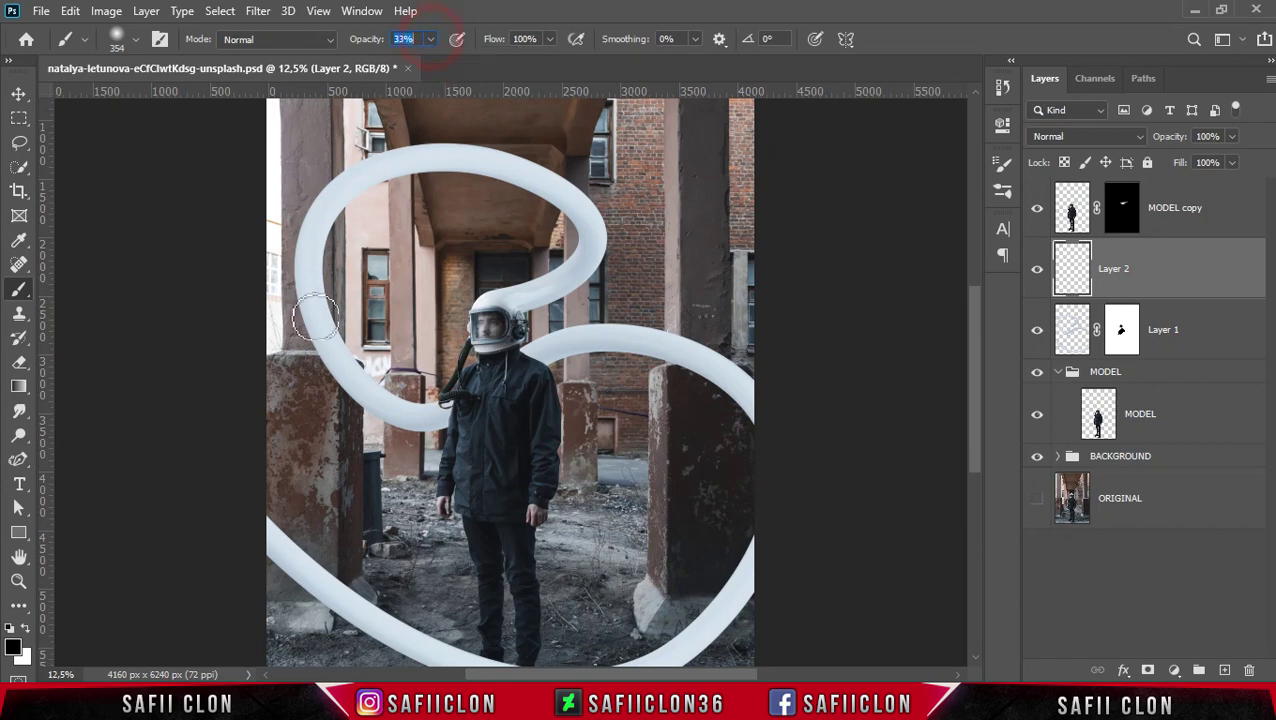
{"action": "left_click", "coordinate": [20, 648]}
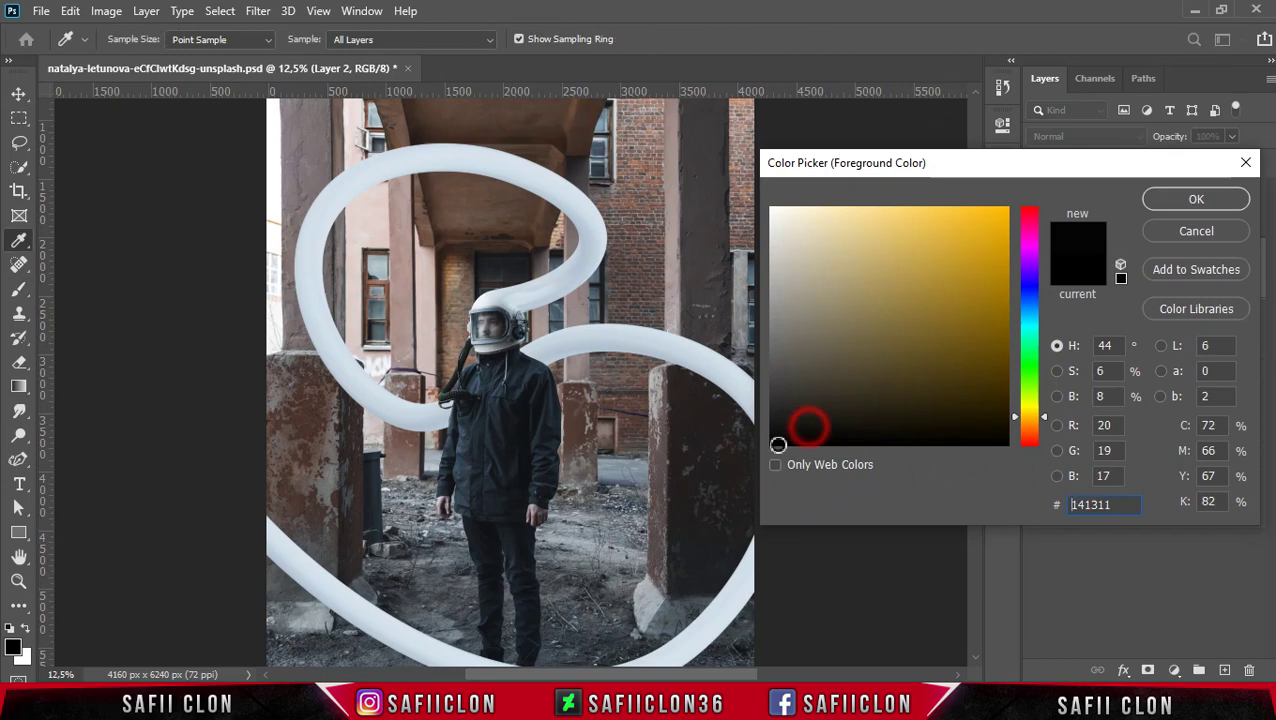
{"action": "left_click", "coordinate": [1180, 203]}
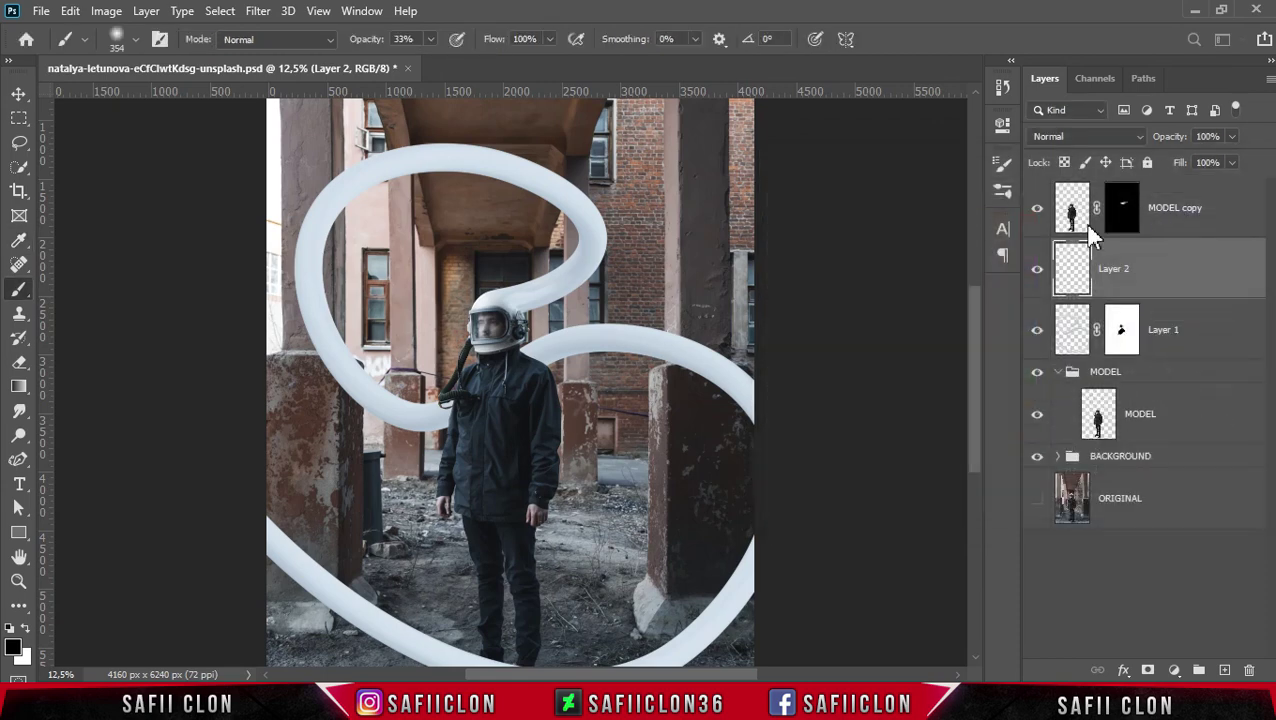
{"action": "key", "text": "bracketright"}
{"action": "key", "text": "bracketright"}
{"action": "key", "text": "bracketright"}
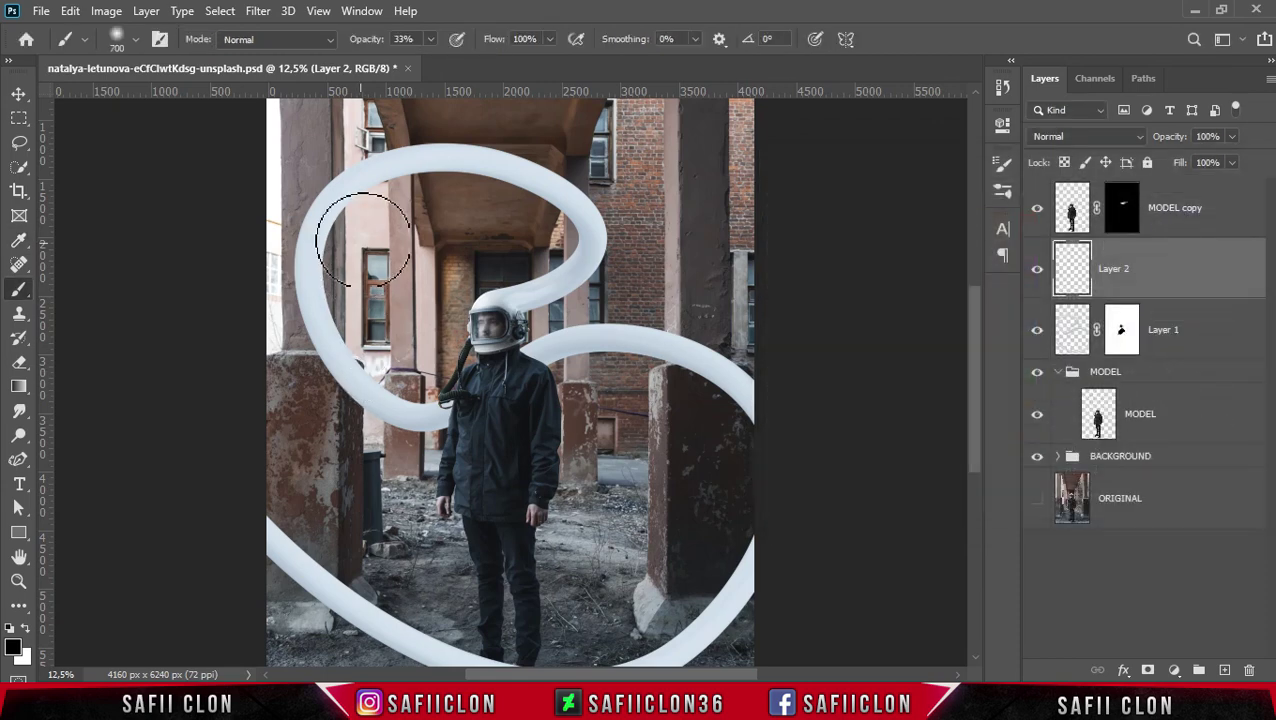
{"action": "key", "text": "bracketleft"}
{"action": "key", "text": "bracketleft"}
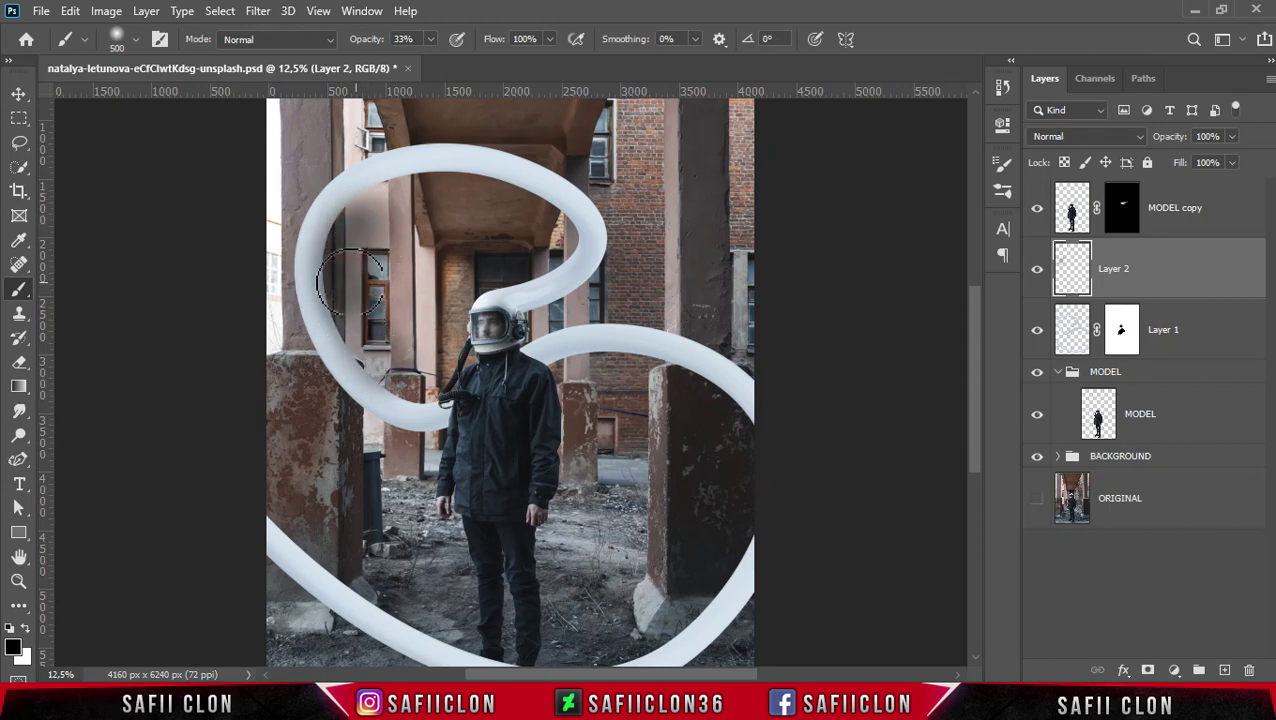
Paint dark shading along the tube's inner left edge.
{"action": "left_click", "coordinate": [368, 355]}
{"action": "left_click_drag", "start_coordinate": [345, 290], "coordinate": [390, 350]}
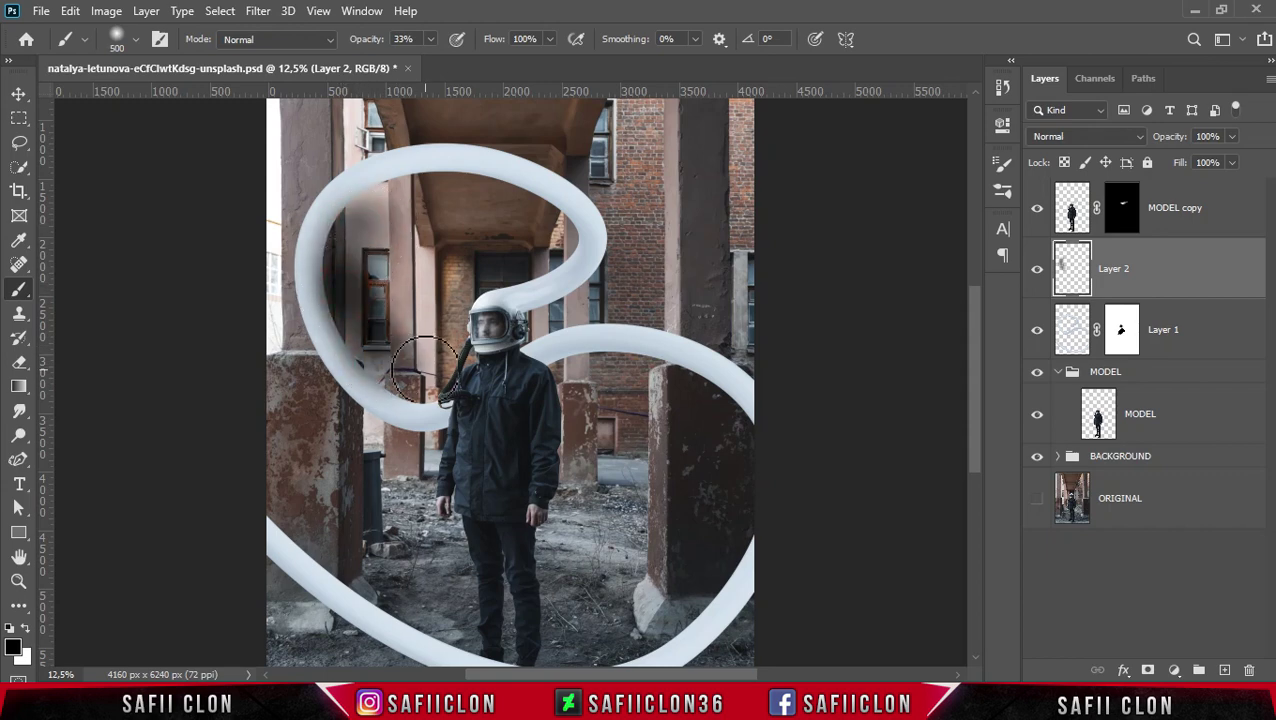
{"action": "left_click", "coordinate": [352, 290]}
{"action": "left_click_drag", "start_coordinate": [354, 295], "coordinate": [365, 225]}
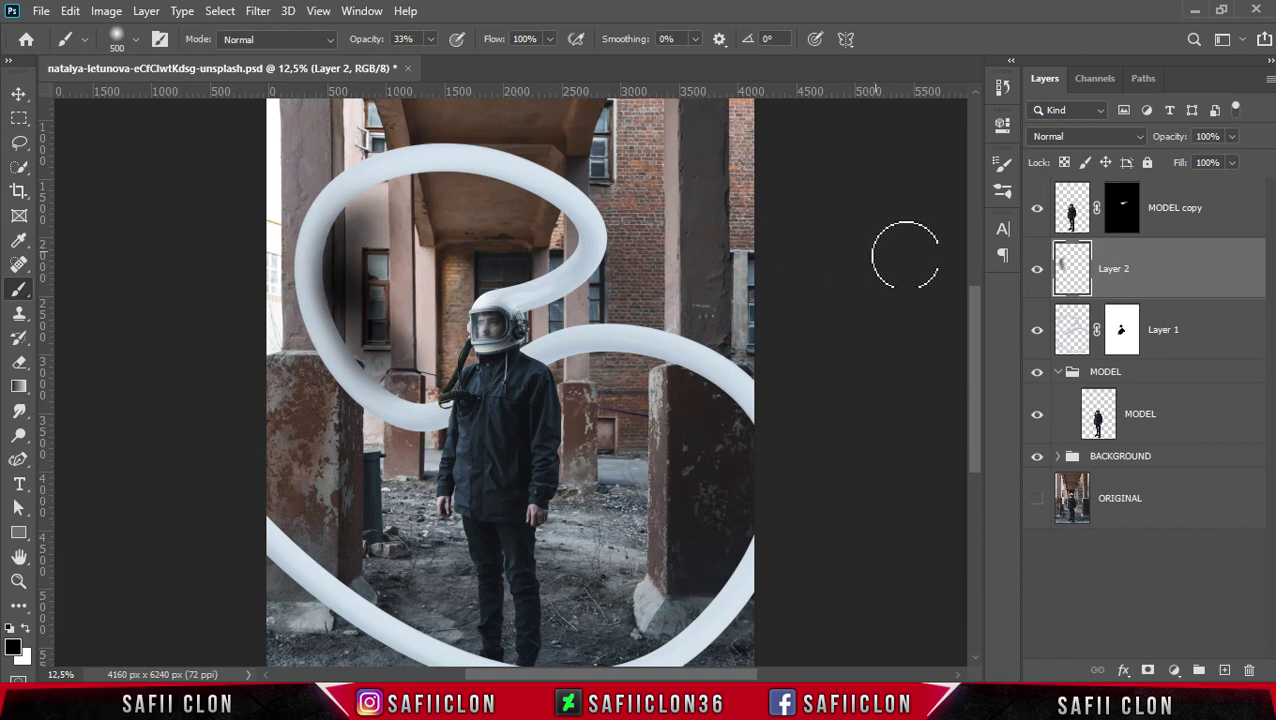
{"action": "right_click", "coordinate": [1163, 273]}
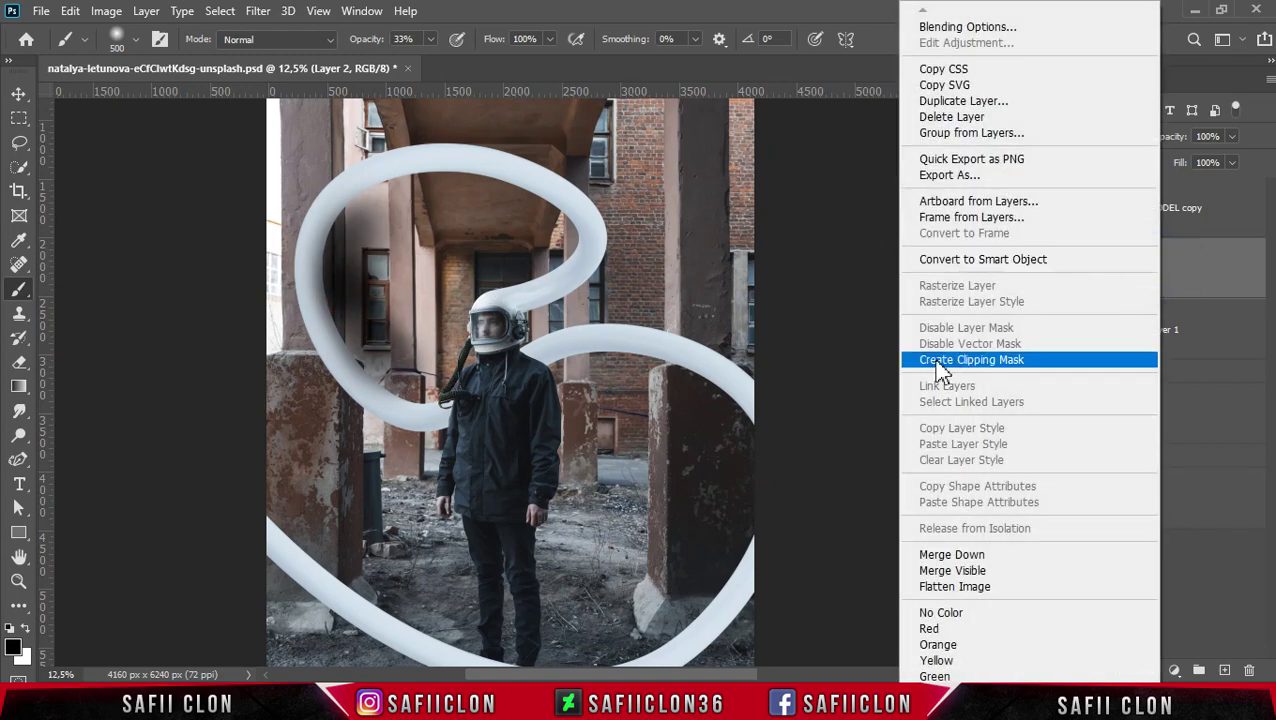
Clip Layer 2 to the tube layer and set its blend mode to Soft Light.
{"action": "left_click", "coordinate": [938, 362]}
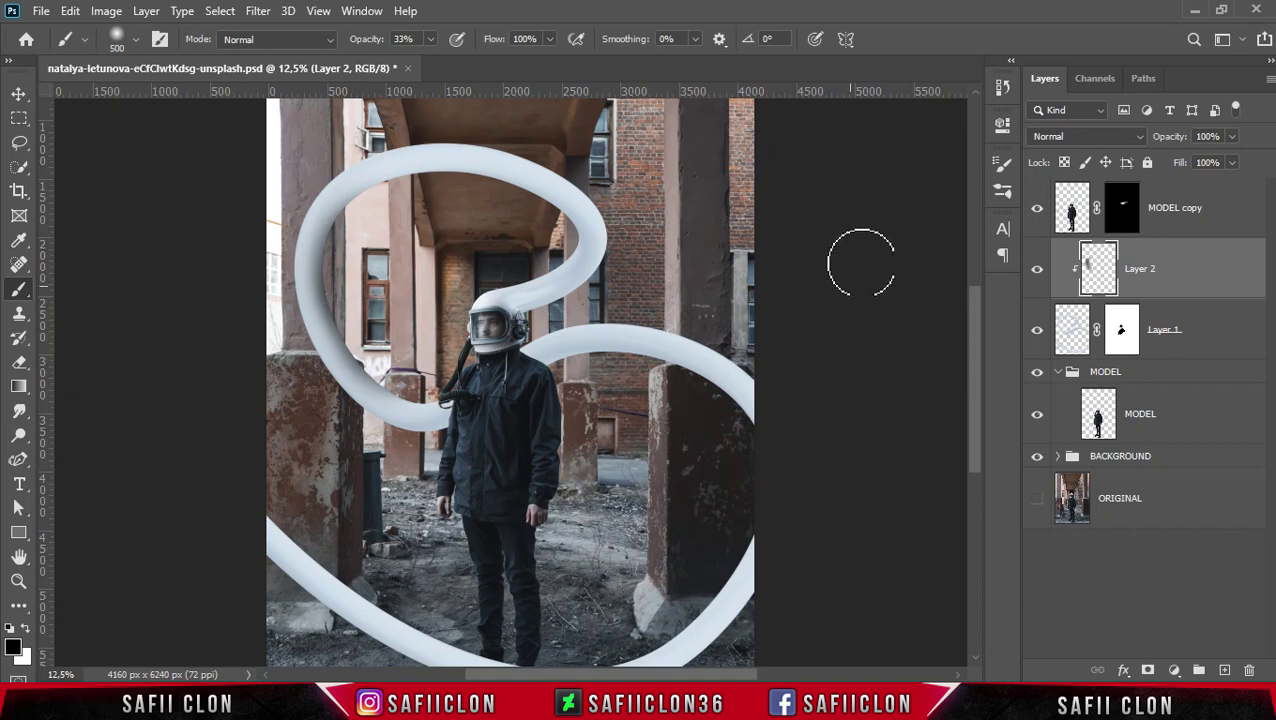
{"action": "left_click", "coordinate": [1085, 137]}
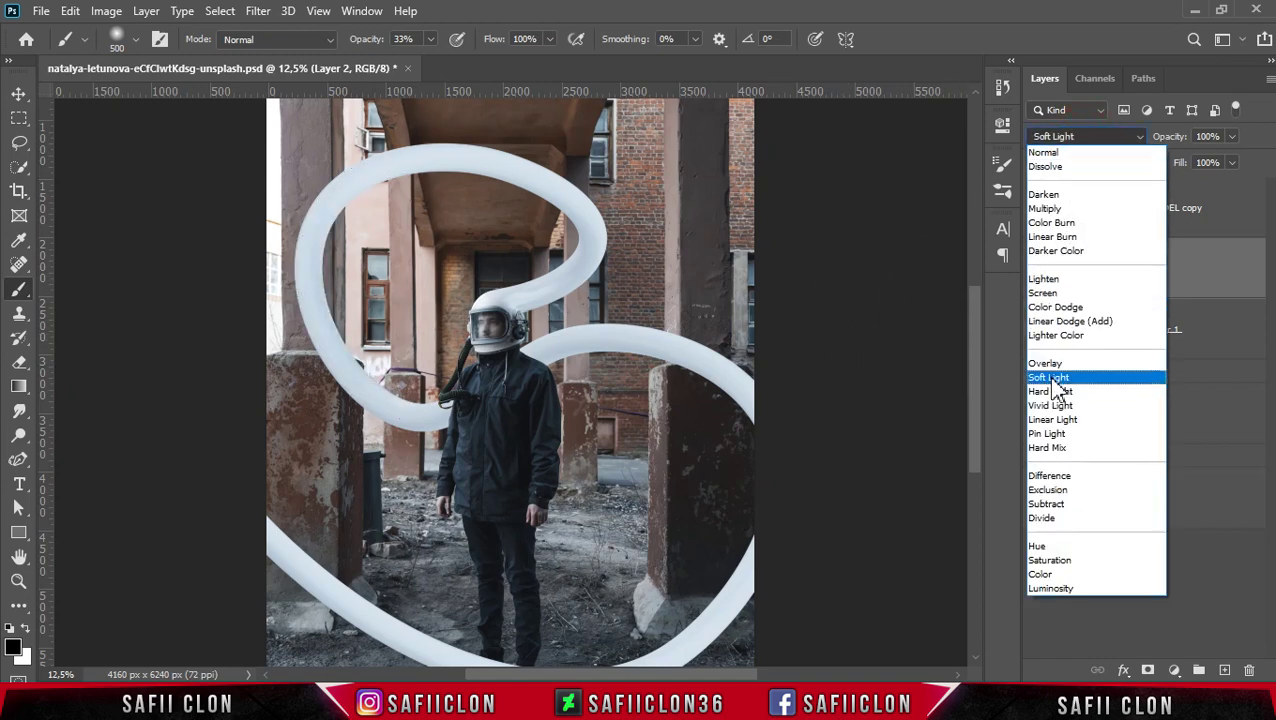
{"action": "left_click", "coordinate": [1052, 379]}
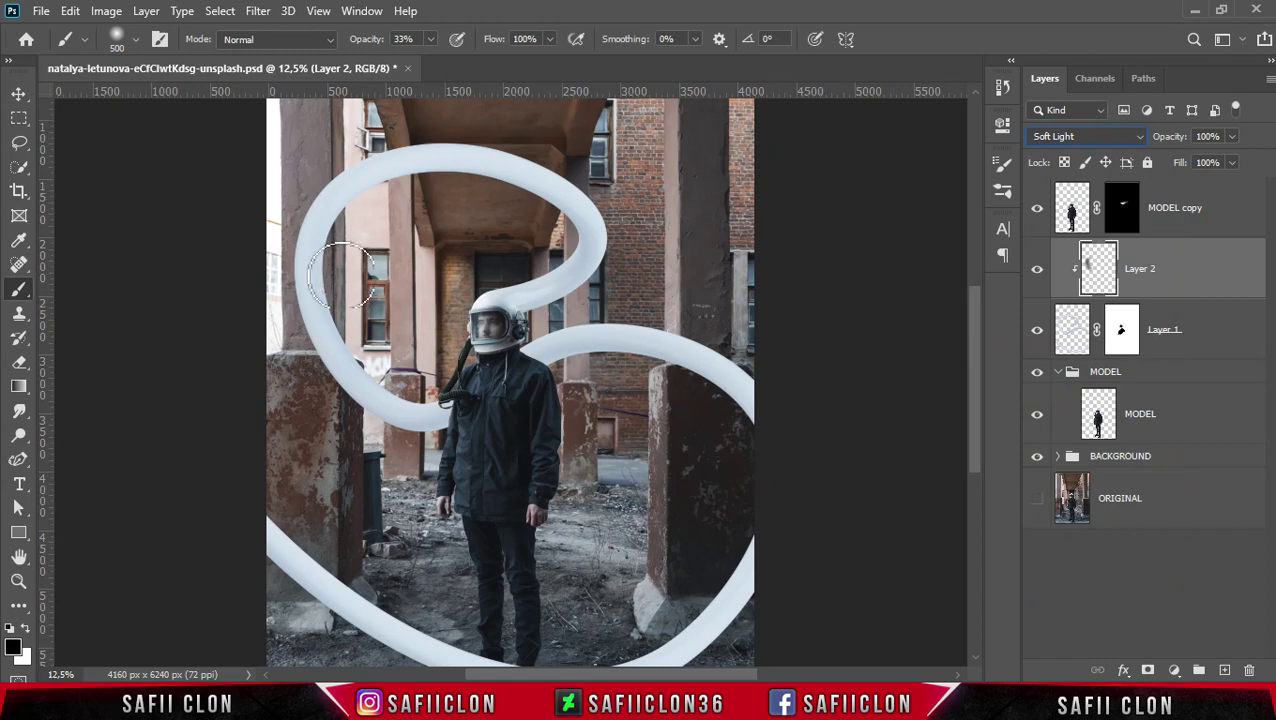
Paint shading on the tube's left part, near the arm and shoulder, and on the upper-right tube.
{"action": "mouse_move", "coordinate": [343, 237]}
{"action": "left_mouse_down"}
{"action": "mouse_move", "coordinate": [347, 299]}
{"action": "mouse_move", "coordinate": [342, 251]}
{"action": "left_mouse_up"}
{"action": "key", "text": "ctrl+plus"}
{"action": "left_click_drag", "start_coordinate": [433, 422], "coordinate": [442, 470]}
{"action": "left_click", "coordinate": [578, 390]}
{"action": "key", "text": "bracketleft"}
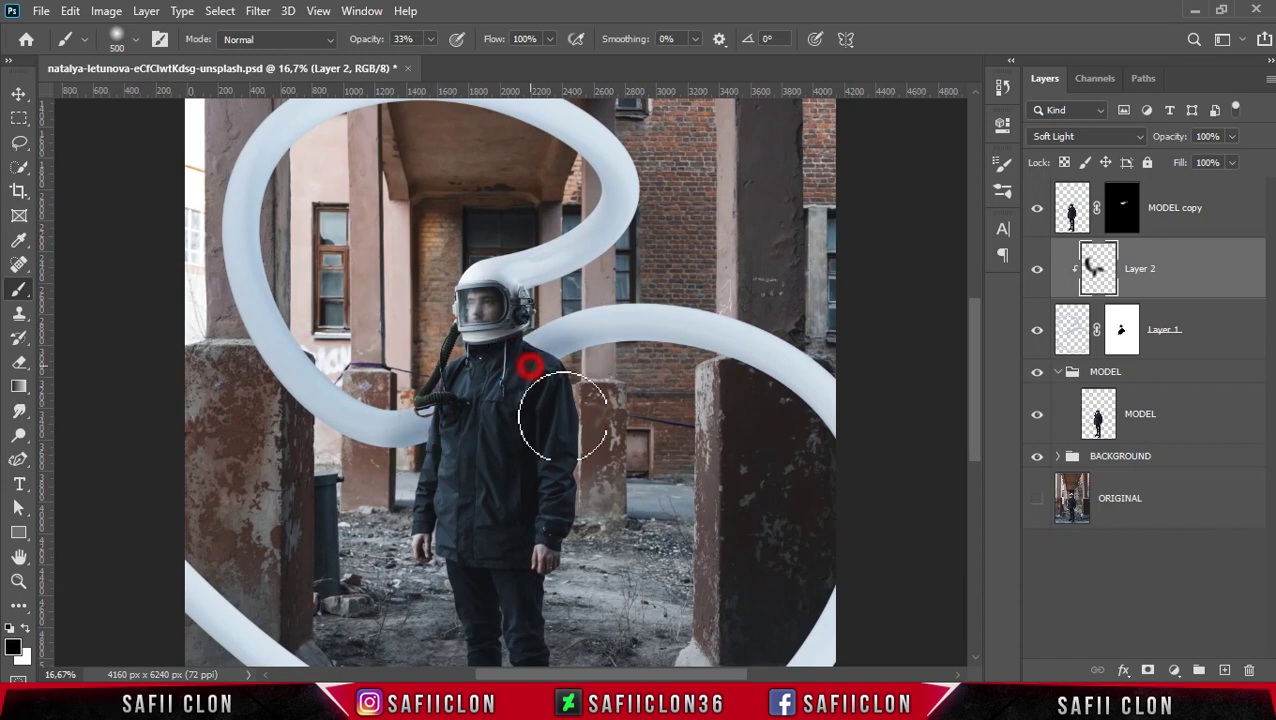
{"action": "scroll", "coordinate": [521, 213], "scroll_direction": "up", "scroll_amount": 1}
{"action": "left_click", "coordinate": [562, 240]}
{"action": "scroll", "coordinate": [583, 200], "scroll_direction": "down", "scroll_amount": 5}
{"action": "key", "text": "bracketright"}
{"action": "left_click", "coordinate": [789, 276]}
{"action": "left_click", "coordinate": [662, 212]}
Darken the lower tube near the shoe, then toggle Layer 2 to compare the shading.
{"action": "scroll", "coordinate": [470, 375], "scroll_direction": "down", "scroll_amount": 2}
{"action": "scroll", "coordinate": [575, 450], "scroll_direction": "down", "scroll_amount": 1}
{"action": "left_click", "coordinate": [464, 570]}
{"action": "left_click", "coordinate": [493, 550]}
{"action": "key", "text": "bracketleft"}
{"action": "left_click", "coordinate": [464, 535]}
{"action": "left_click", "coordinate": [649, 562]}
{"action": "left_click", "coordinate": [476, 541]}
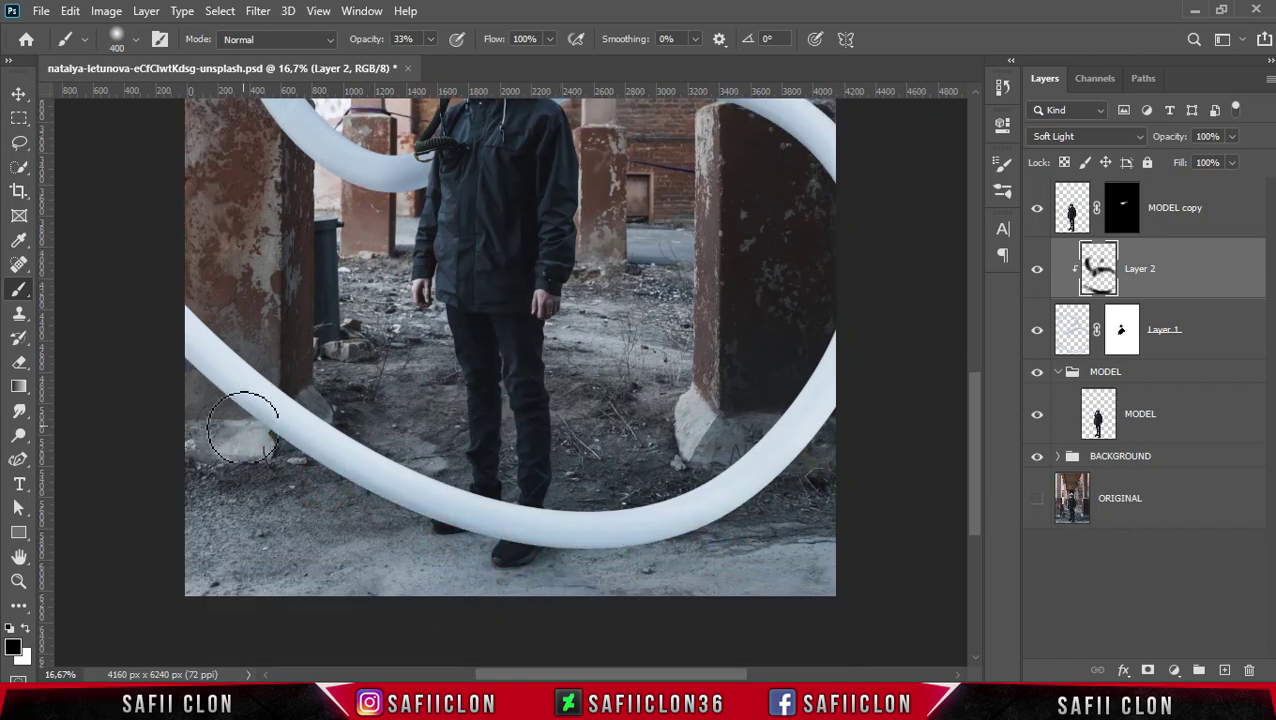
{"action": "scroll", "coordinate": [580, 310], "scroll_direction": "up", "scroll_amount": 3}
{"action": "scroll", "coordinate": [771, 351], "scroll_direction": "down", "scroll_amount": 1}
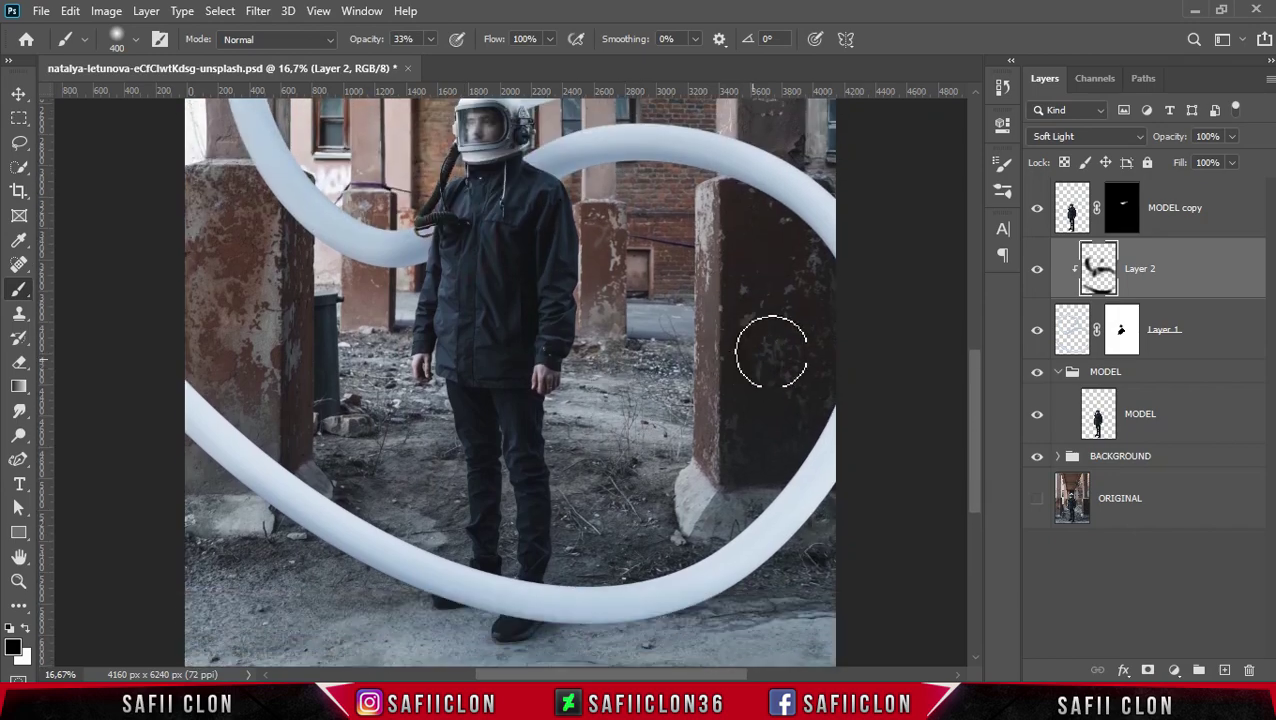
{"action": "left_click", "coordinate": [1039, 270]}
{"action": "left_click", "coordinate": [1038, 270]}
{"action": "left_click", "coordinate": [1040, 270]}
Switch the foreground to white and paint highlights along the left tube by the wall.
{"action": "left_click", "coordinate": [13, 648]}
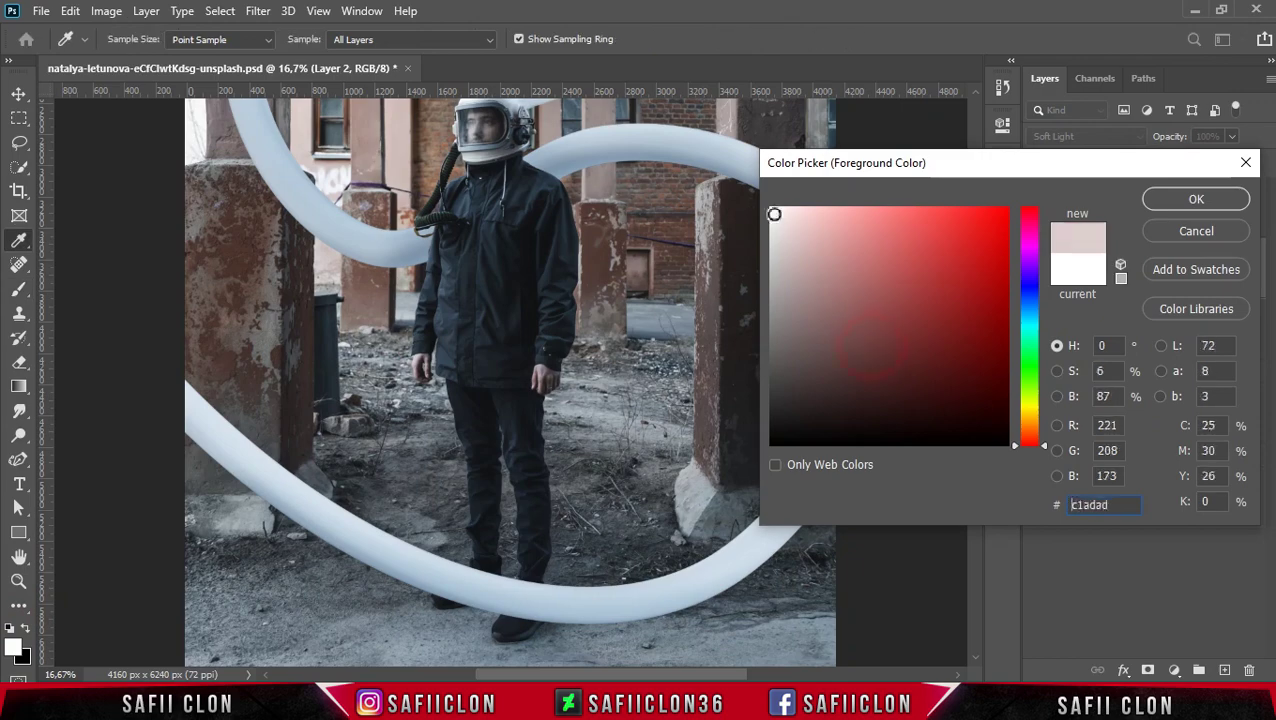
{"action": "left_click", "coordinate": [1175, 199]}
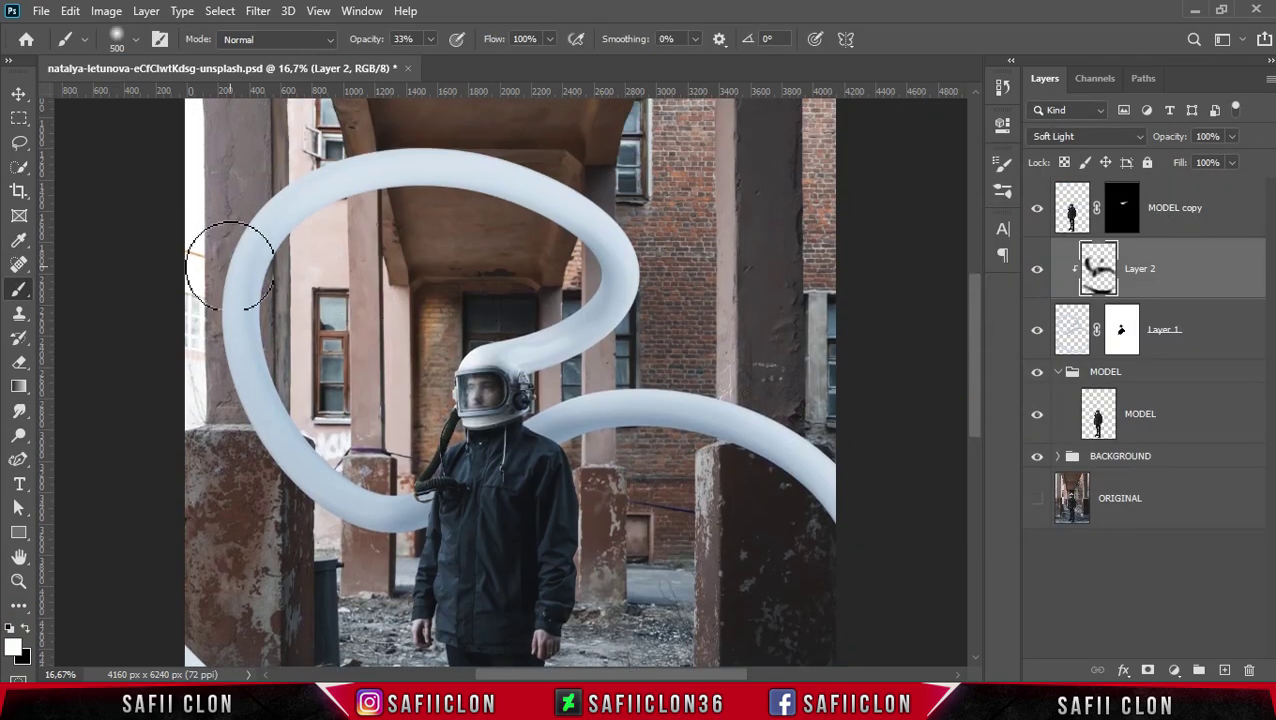
{"action": "left_click", "coordinate": [231, 208]}
{"action": "left_click", "coordinate": [199, 319]}
{"action": "left_click", "coordinate": [234, 205]}
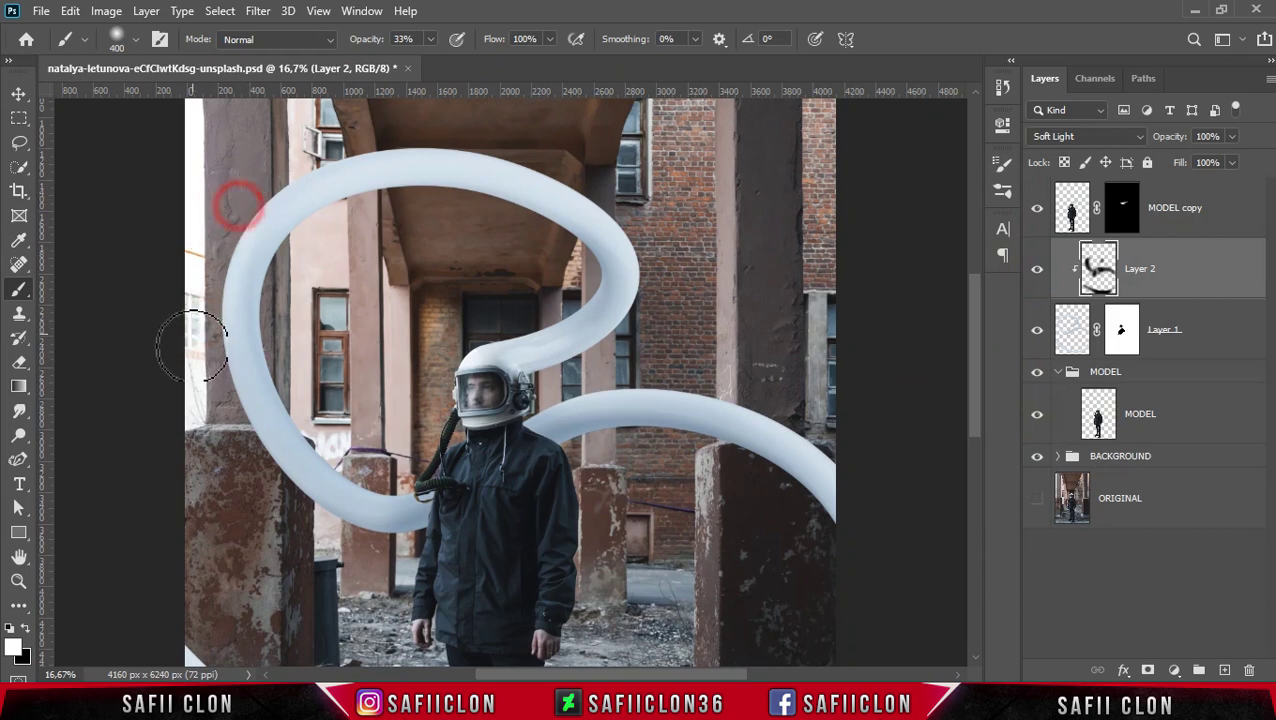
{"action": "key", "text": "bracketleft"}
{"action": "left_click", "coordinate": [284, 150]}
{"action": "left_click", "coordinate": [199, 347]}
{"action": "left_click", "coordinate": [239, 455]}
{"action": "left_click", "coordinate": [271, 507]}
{"action": "left_click", "coordinate": [183, 378]}
Paint highlights on the upper and upper-right tube, its right edge, and lower left.
{"action": "left_click", "coordinate": [440, 125]}
{"action": "left_click", "coordinate": [548, 117]}
{"action": "left_click", "coordinate": [655, 218]}
{"action": "scroll", "coordinate": [700, 290], "scroll_direction": "down", "scroll_amount": 3}
{"action": "scroll", "coordinate": [840, 300], "scroll_direction": "down", "scroll_amount": 2}
{"action": "left_click", "coordinate": [826, 318]}
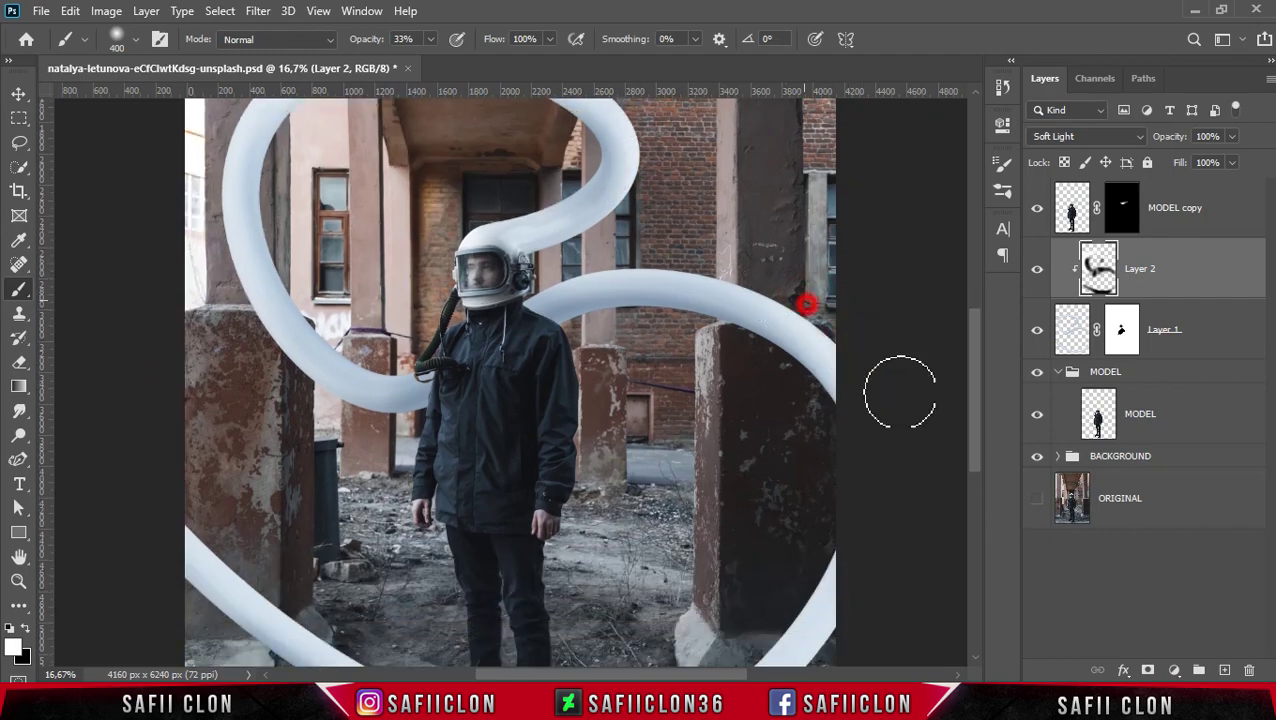
{"action": "scroll", "coordinate": [893, 398], "scroll_direction": "down", "scroll_amount": 3}
{"action": "scroll", "coordinate": [860, 390], "scroll_direction": "down", "scroll_amount": 2}
{"action": "left_click", "coordinate": [860, 390]}
{"action": "left_click", "coordinate": [165, 285]}
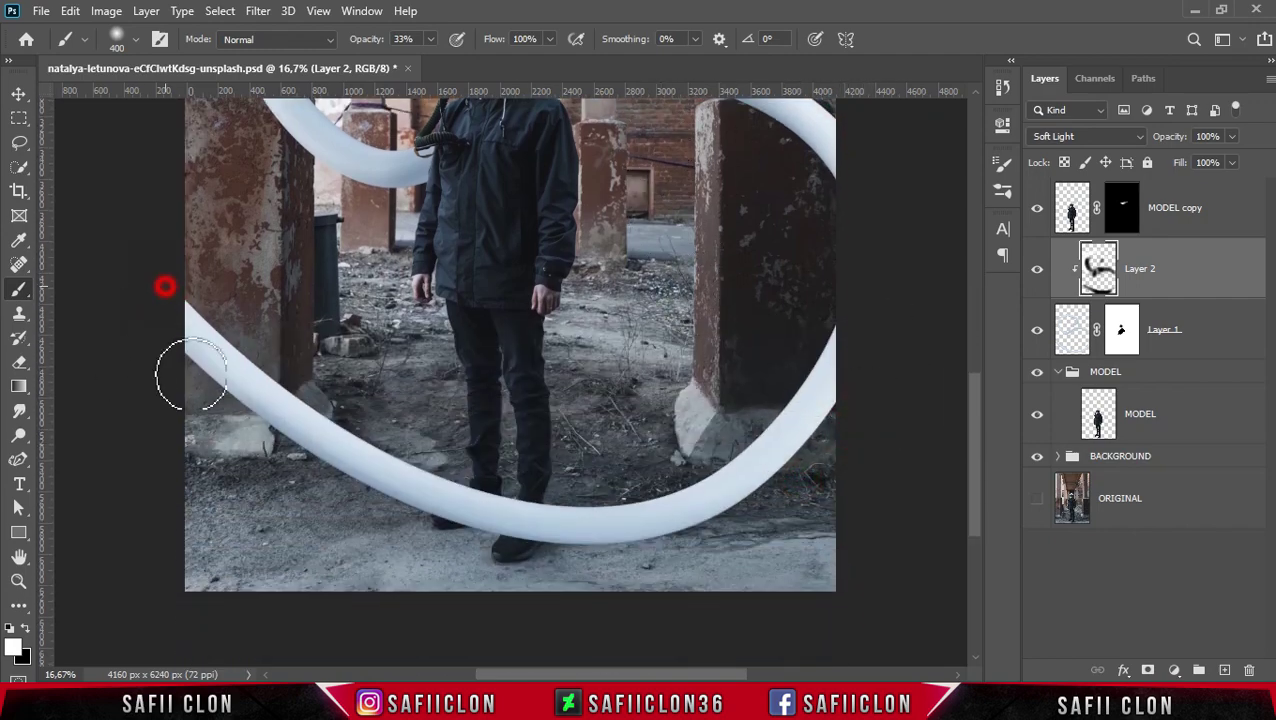
{"action": "scroll", "coordinate": [330, 356], "scroll_direction": "up", "scroll_amount": 6}
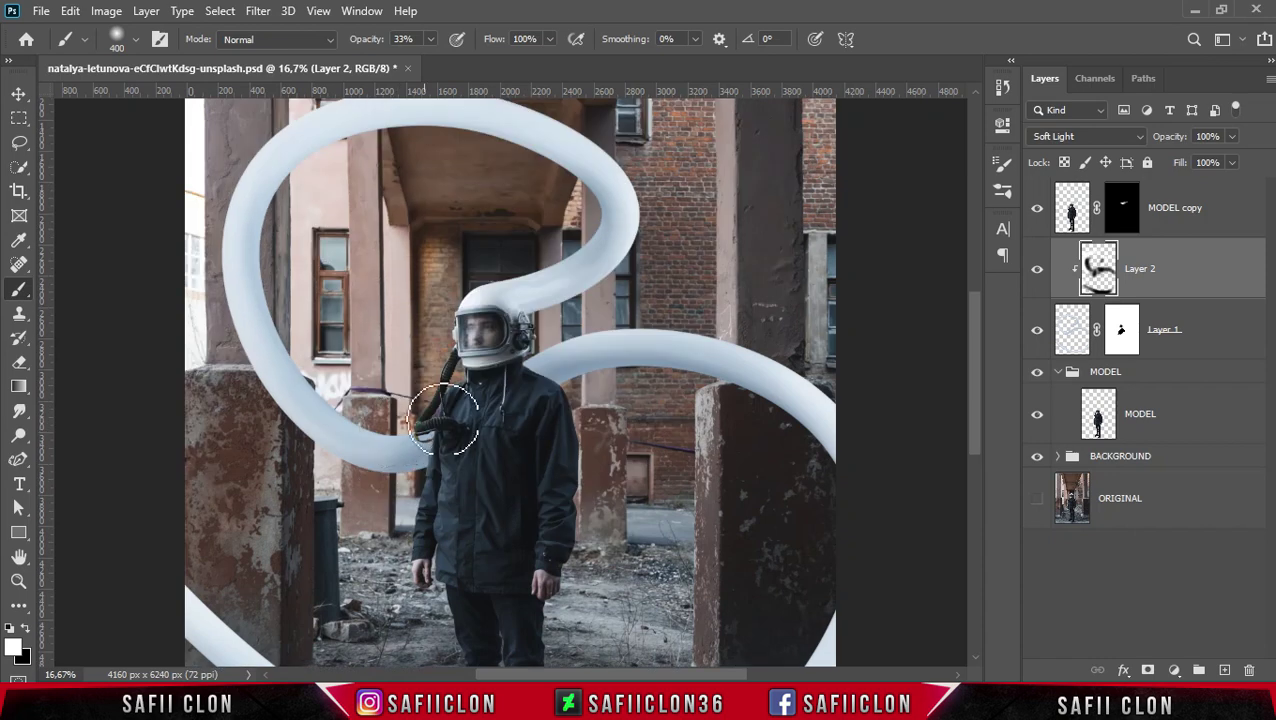
Toggle Layer 2 to compare the highlights, then zoom to view the whole image.
{"action": "left_click", "coordinate": [1037, 270]}
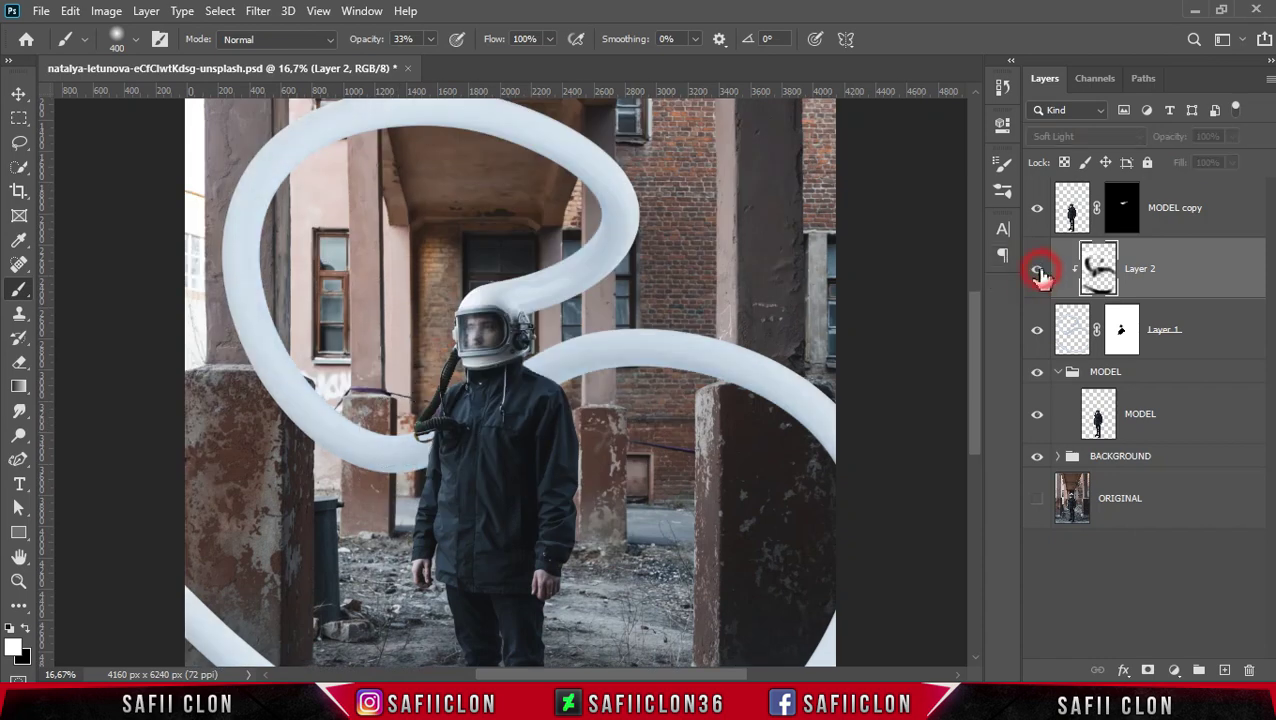
{"action": "left_click", "coordinate": [1037, 270]}
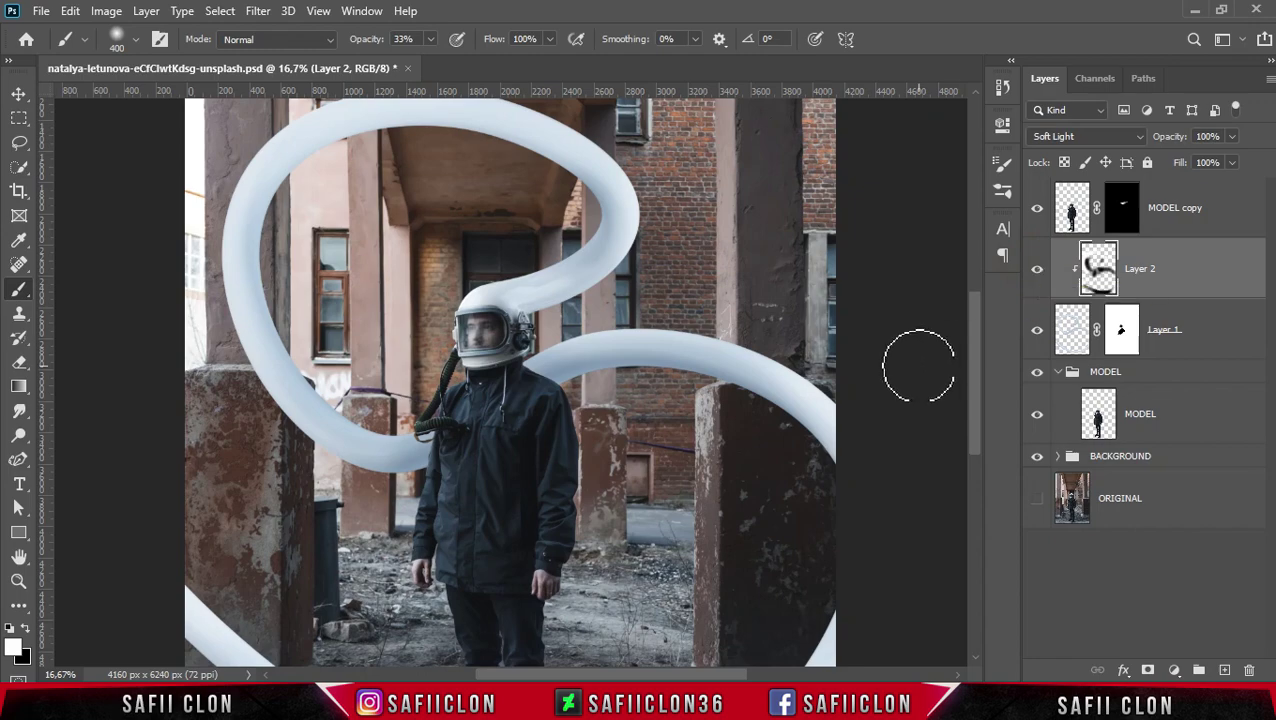
{"action": "key", "text": "ctrl+minus"}
{"action": "key", "text": "ctrl+minus"}
{"action": "key", "text": "ctrl+minus"}
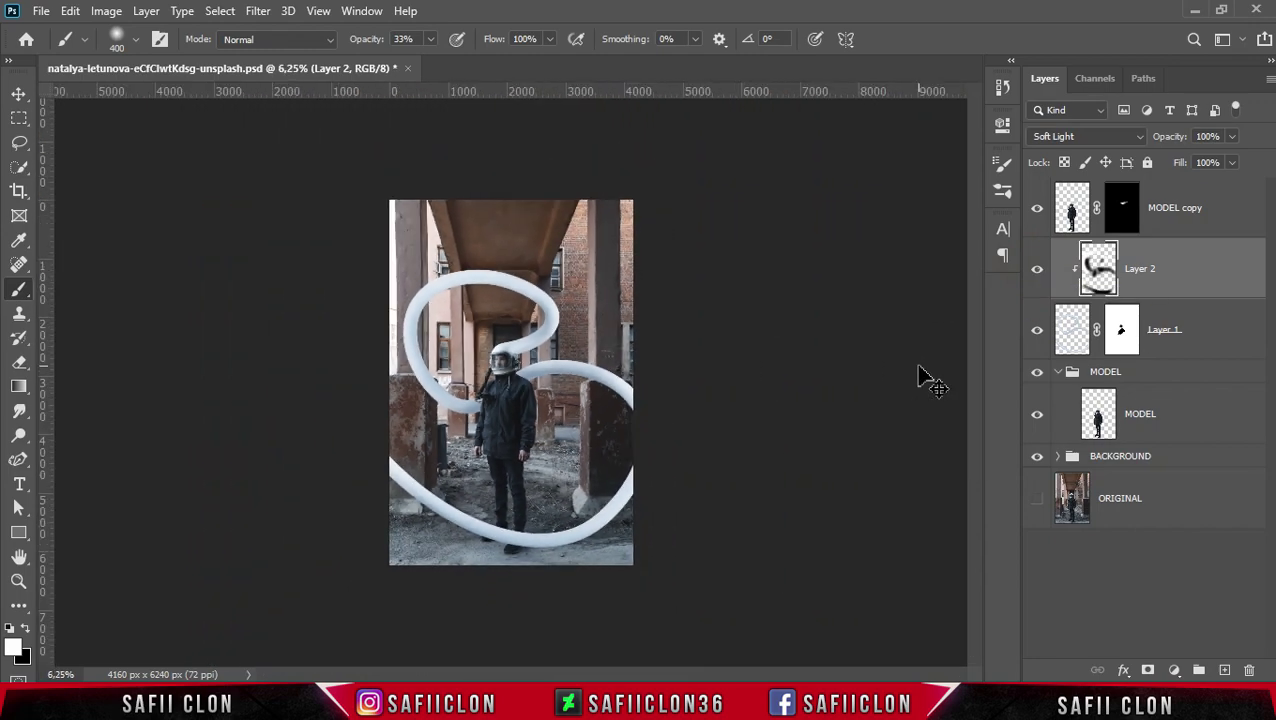
{"action": "key", "text": "ctrl+plus"}
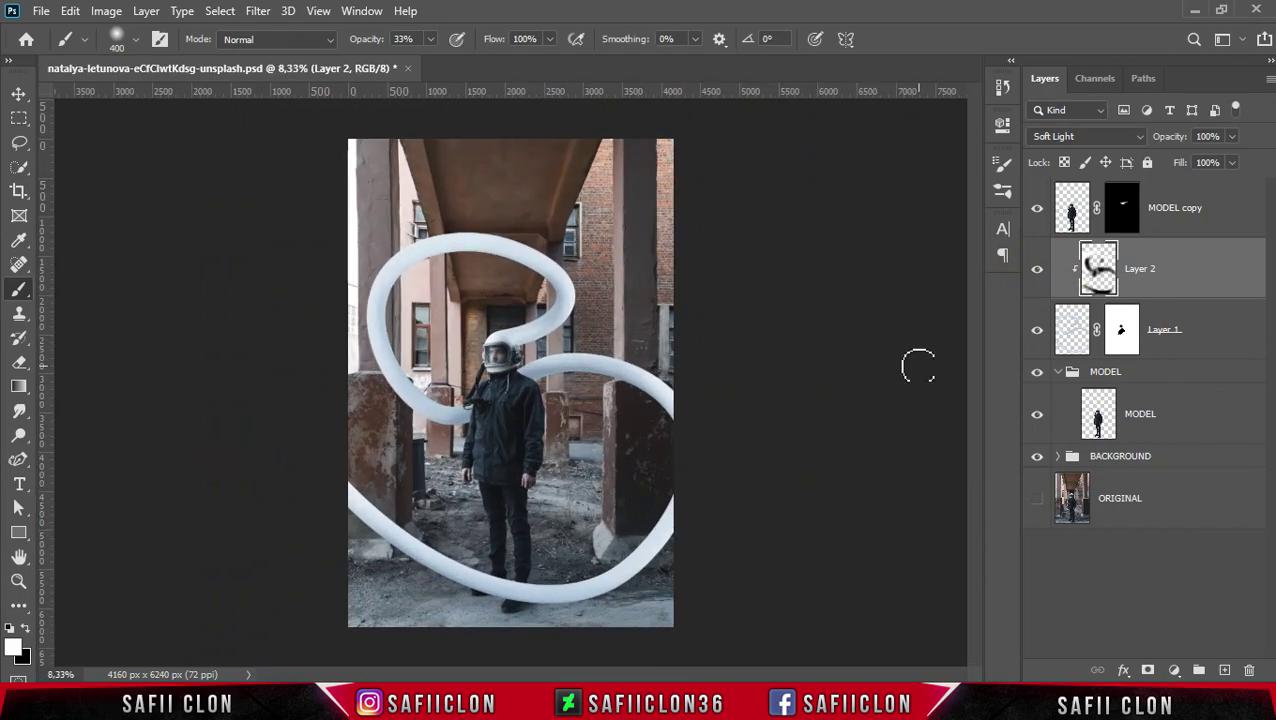
Add empty Layer 3 directly above the BACKGROUND group, below the MODEL group.
{"action": "left_click", "coordinate": [1153, 458]}
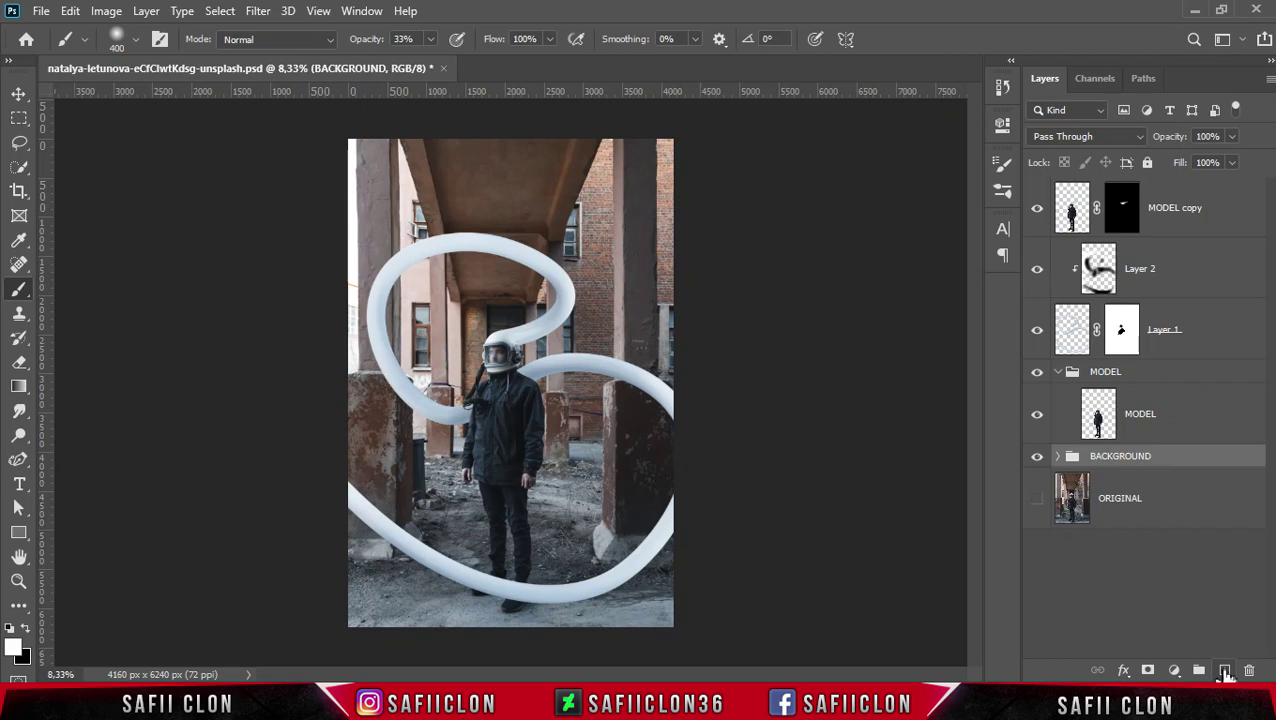
{"action": "left_click", "coordinate": [1224, 670]}
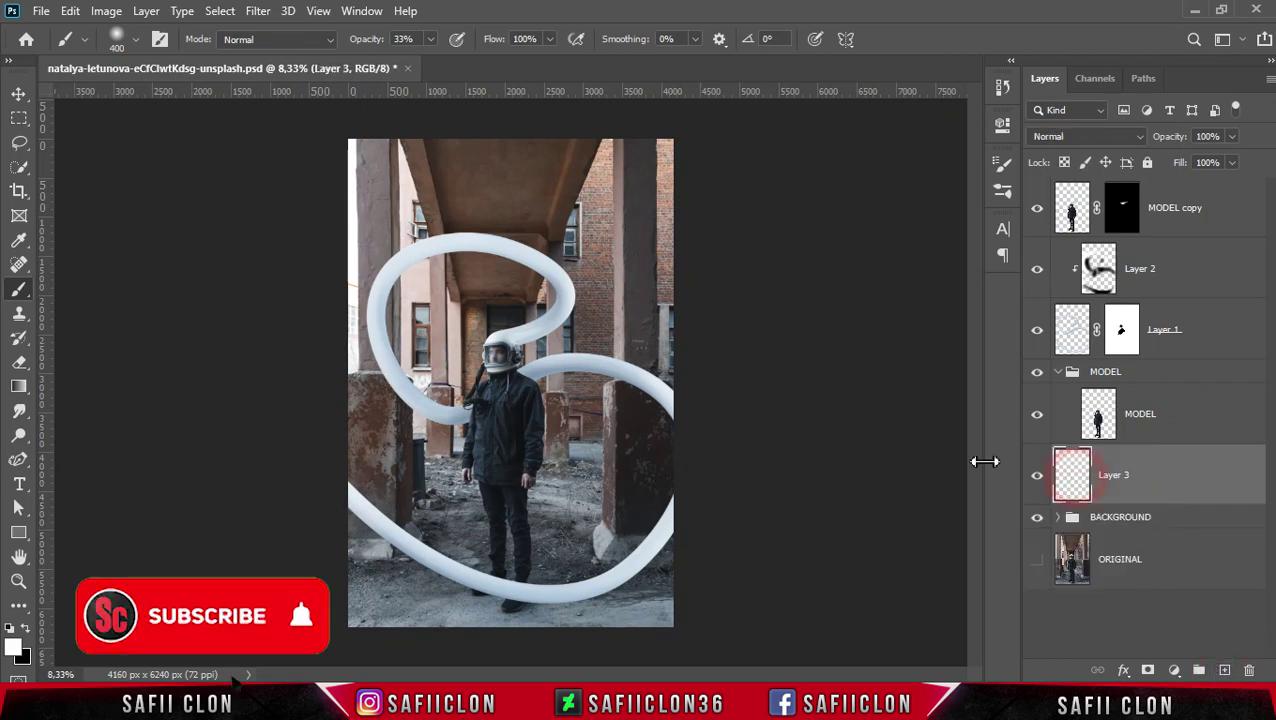
{"action": "right_click", "coordinate": [35, 298]}
{"action": "left_click", "coordinate": [70, 290]}
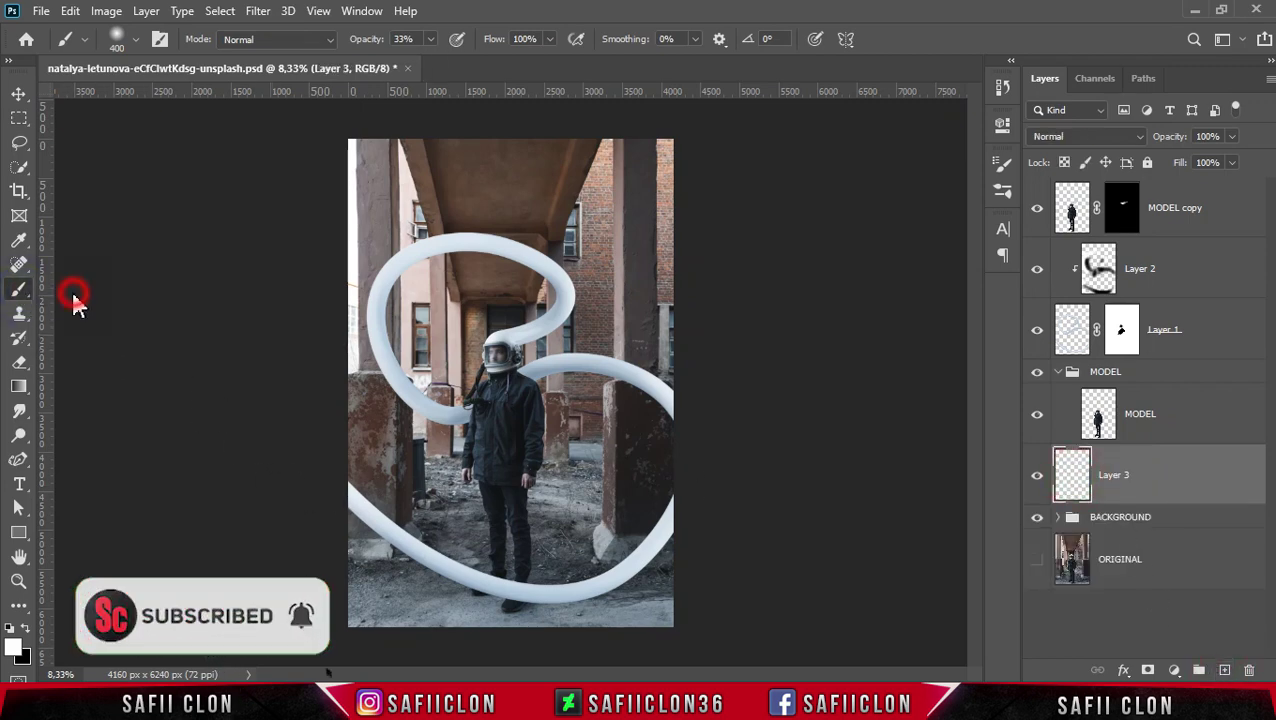
Set the foreground to black and use a 0% hardness soft brush at 5% opacity.
{"action": "left_click", "coordinate": [15, 648]}
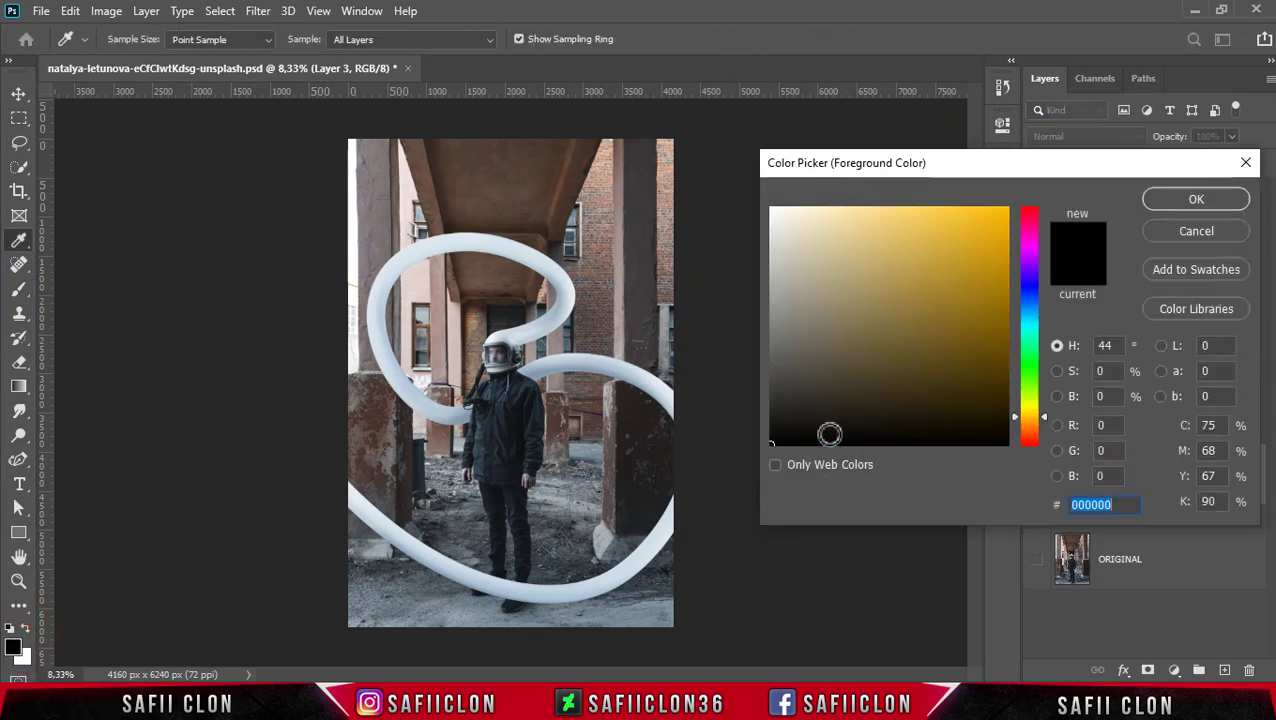
{"action": "left_click", "coordinate": [1163, 197]}
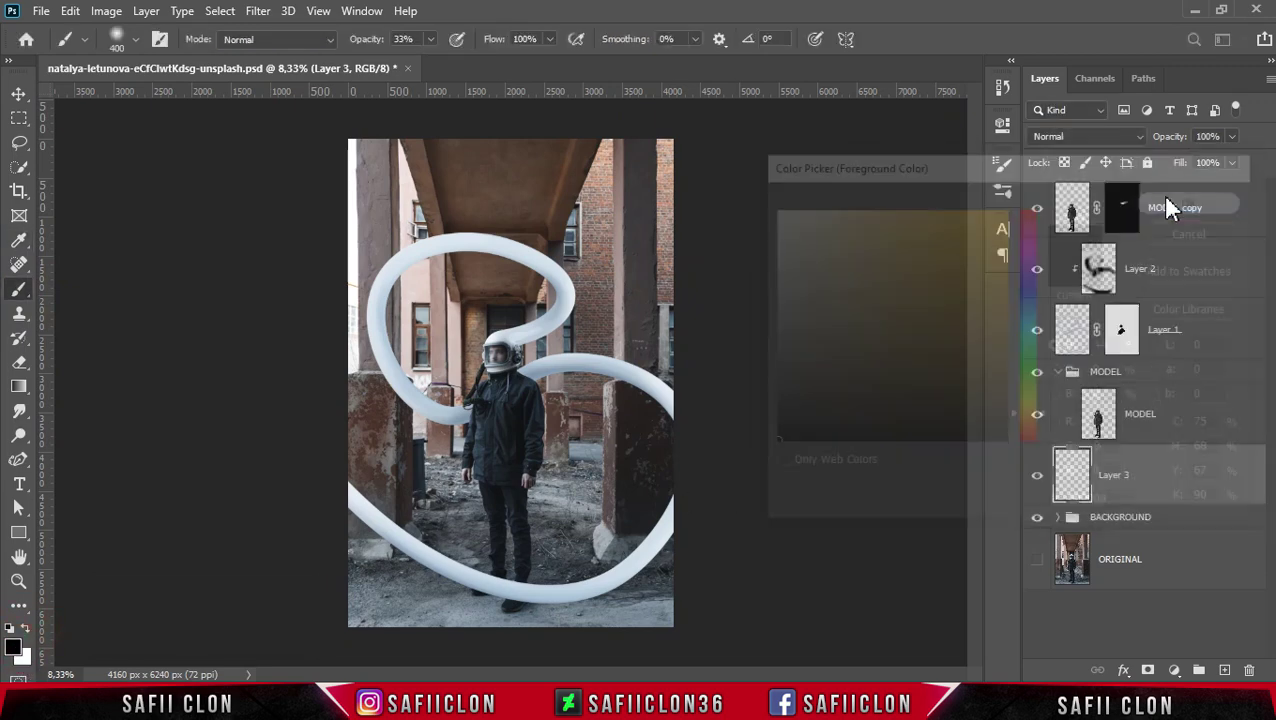
{"action": "key", "text": "ctrl+plus"}
{"action": "key", "text": "ctrl+plus"}
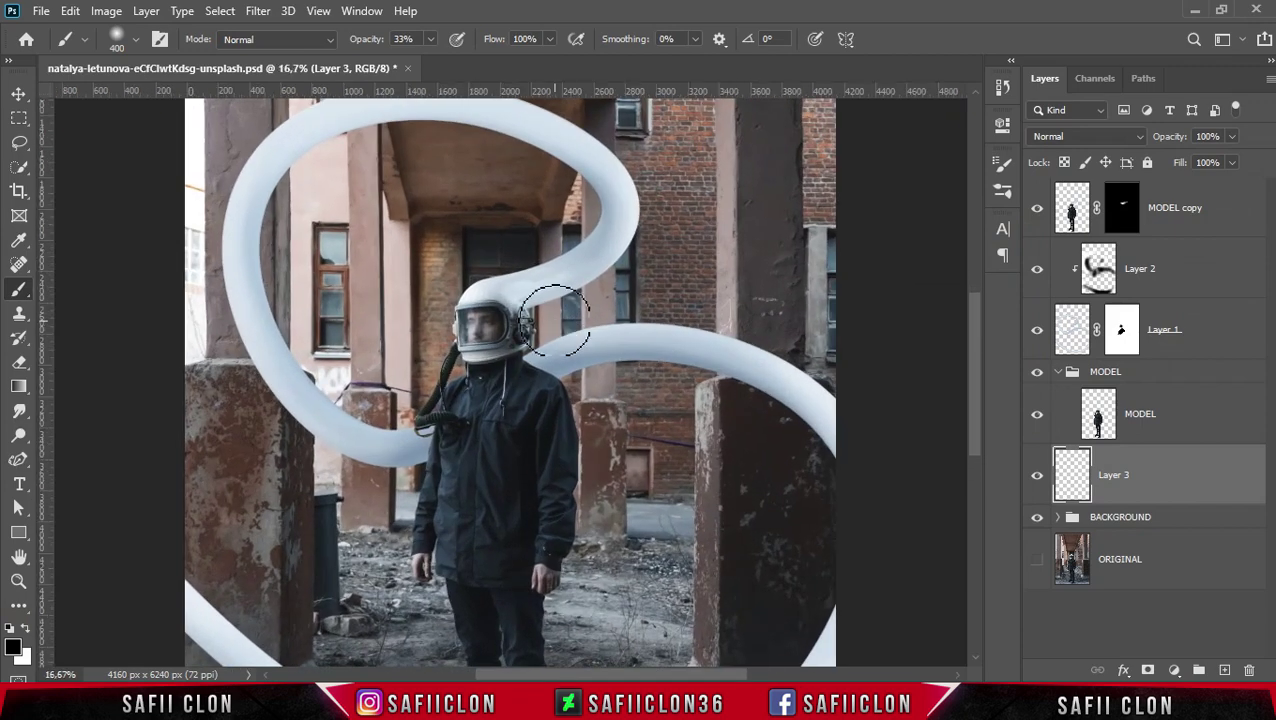
{"action": "scroll", "coordinate": [500, 275], "scroll_direction": "down", "scroll_amount": 3}
{"action": "scroll", "coordinate": [500, 275], "scroll_direction": "down", "scroll_amount": 2}
{"action": "scroll", "coordinate": [500, 275], "scroll_direction": "down", "scroll_amount": 1}
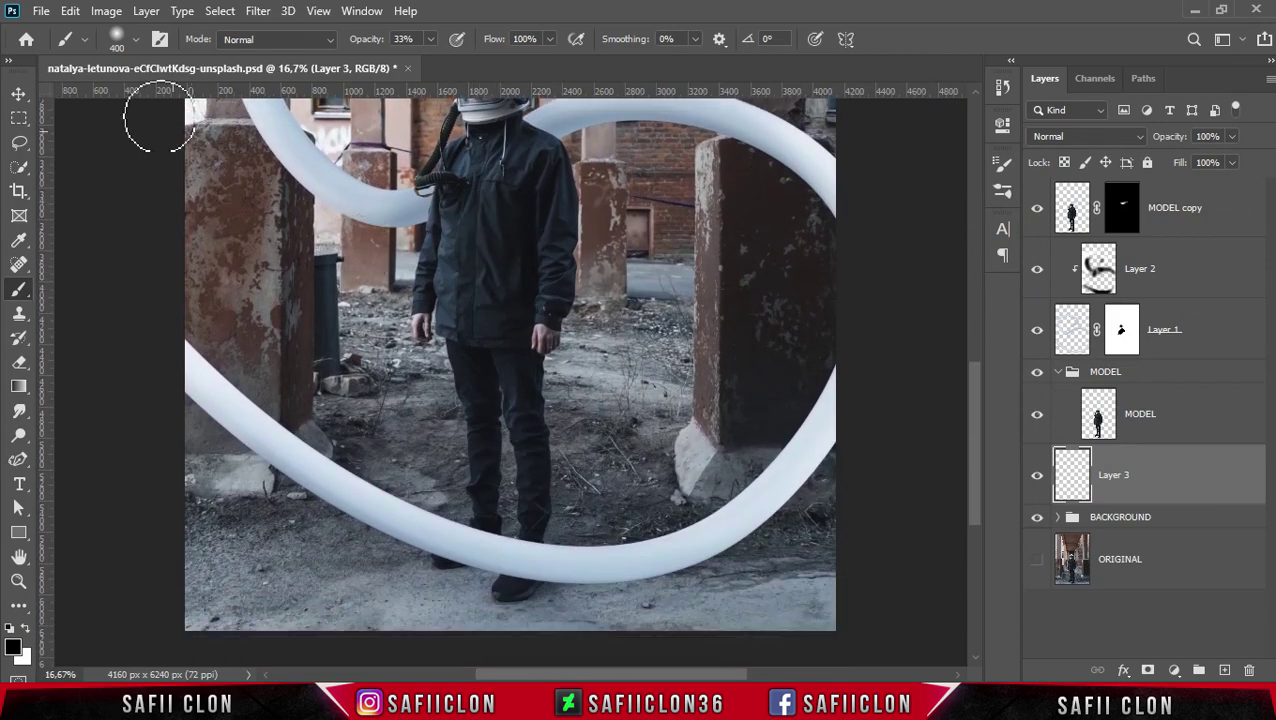
{"action": "left_click", "coordinate": [139, 42]}
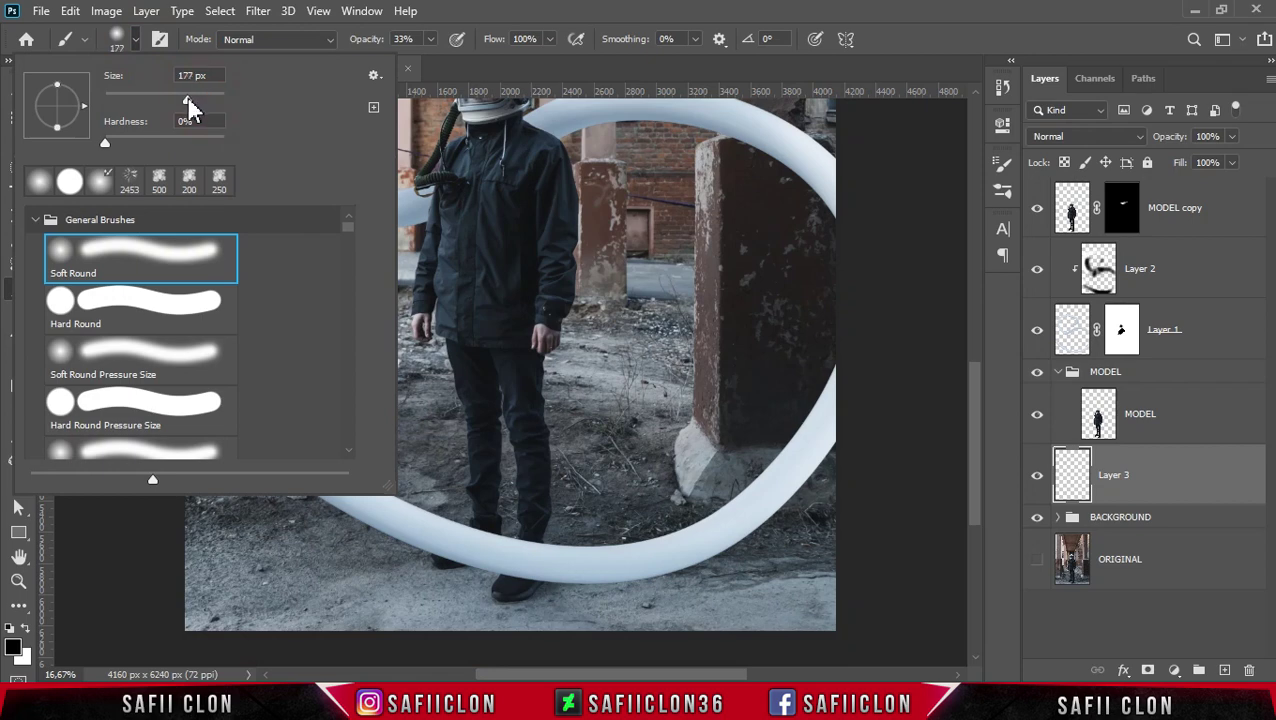
{"action": "left_click", "coordinate": [120, 40]}
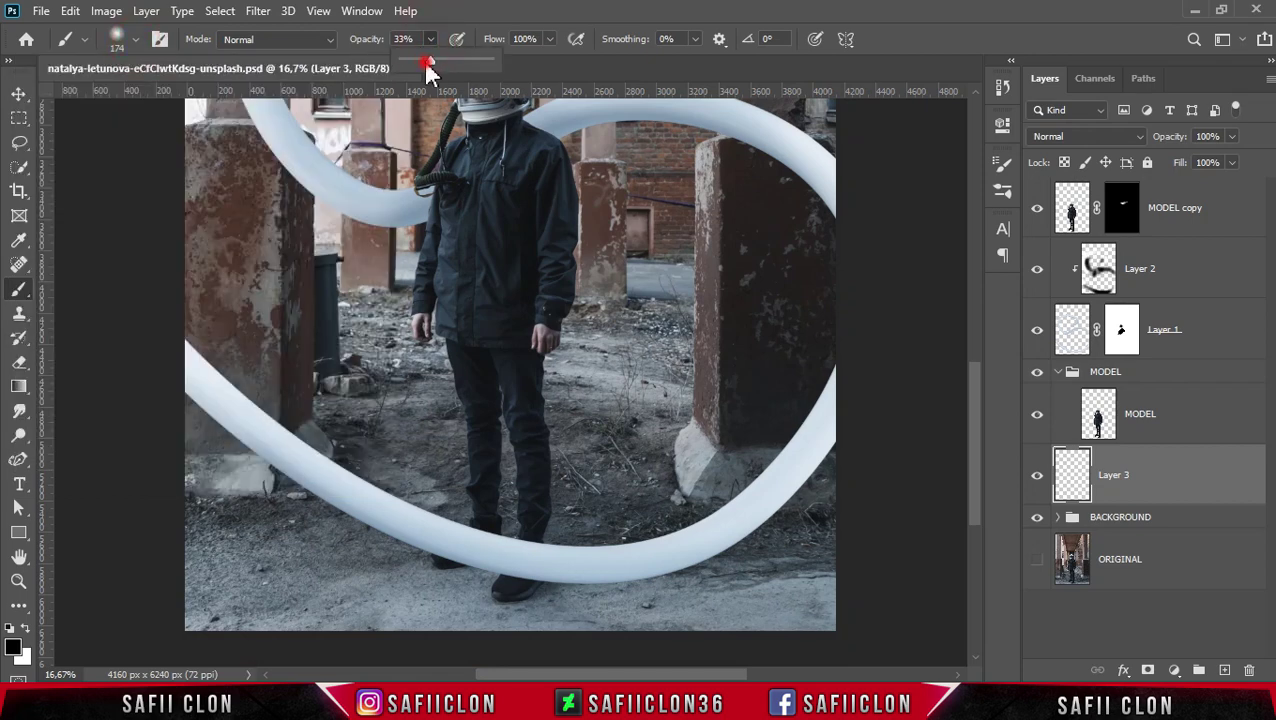
{"action": "left_click", "coordinate": [632, 456]}
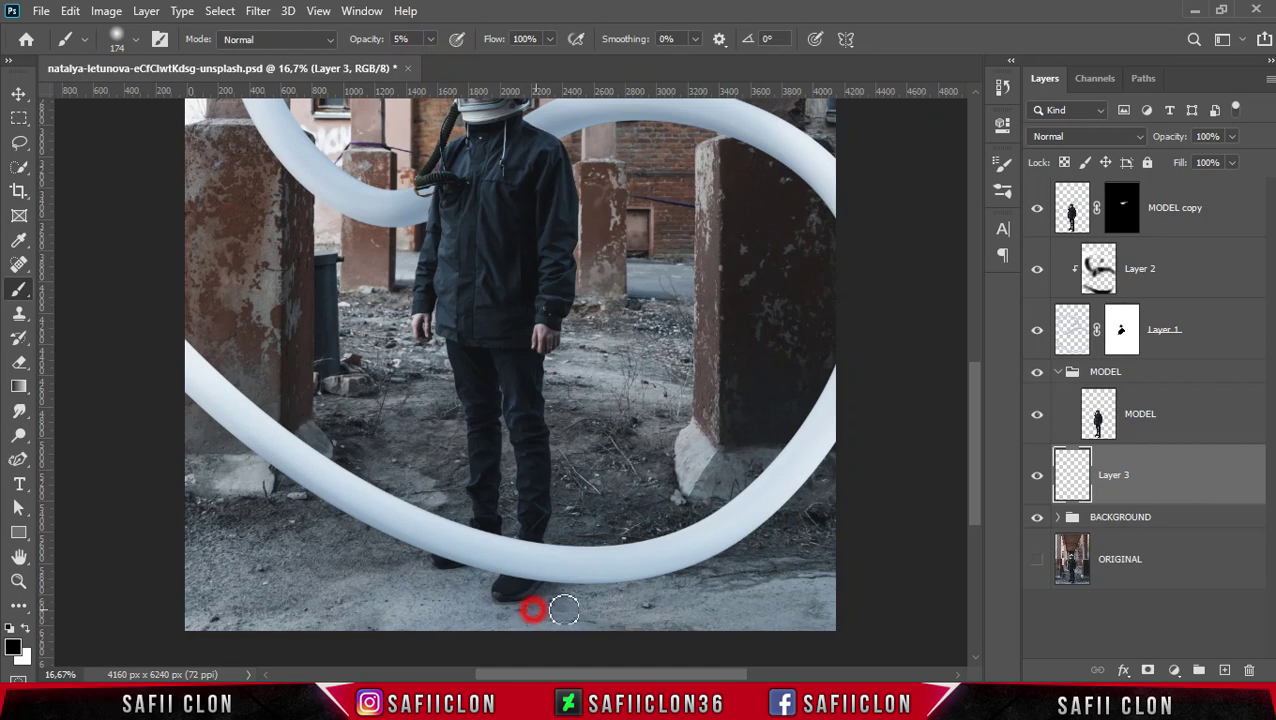
Paint faint ground shadows on Layer 3 under the astronaut's feet and beneath the tube.
{"action": "left_click_drag", "start_coordinate": [693, 608], "coordinate": [532, 614]}
{"action": "left_click_drag", "start_coordinate": [662, 601], "coordinate": [426, 607]}
{"action": "left_click_drag", "start_coordinate": [754, 600], "coordinate": [640, 619]}
{"action": "scroll", "coordinate": [710, 588], "scroll_direction": "up", "scroll_amount": 3}
With a larger brush, paint faint shadows near the left pillar and beside the left tube, then hide Layer 3 to compare.
{"action": "key", "text": "bracketright"}
{"action": "key", "text": "bracketright"}
{"action": "key", "text": "bracketright"}
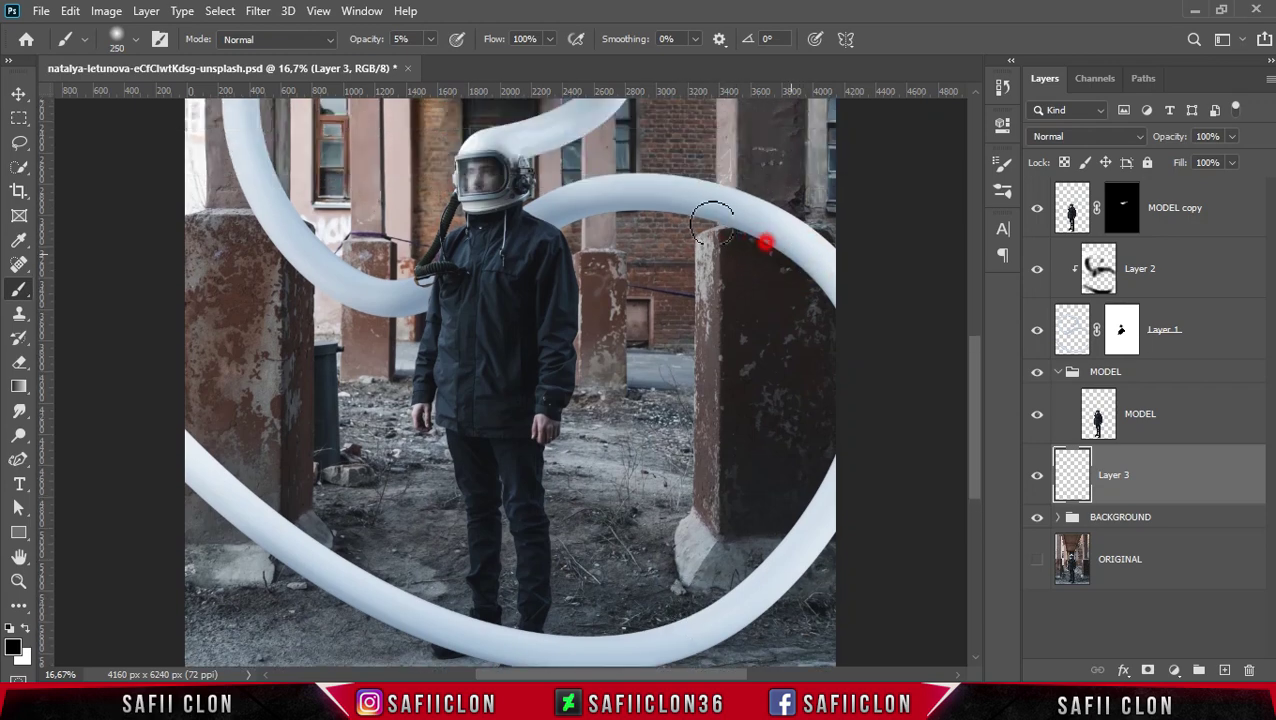
{"action": "left_click_drag", "start_coordinate": [777, 245], "coordinate": [728, 235]}
{"action": "scroll", "coordinate": [290, 399], "scroll_direction": "up", "scroll_amount": 3}
{"action": "left_click_drag", "start_coordinate": [290, 399], "coordinate": [290, 376]}
{"action": "scroll", "coordinate": [268, 365], "scroll_direction": "up", "scroll_amount": 2}
{"action": "mouse_move", "coordinate": [271, 216]}
{"action": "left_mouse_down"}
{"action": "mouse_move", "coordinate": [256, 299]}
{"action": "mouse_move", "coordinate": [279, 373]}
{"action": "left_mouse_up"}
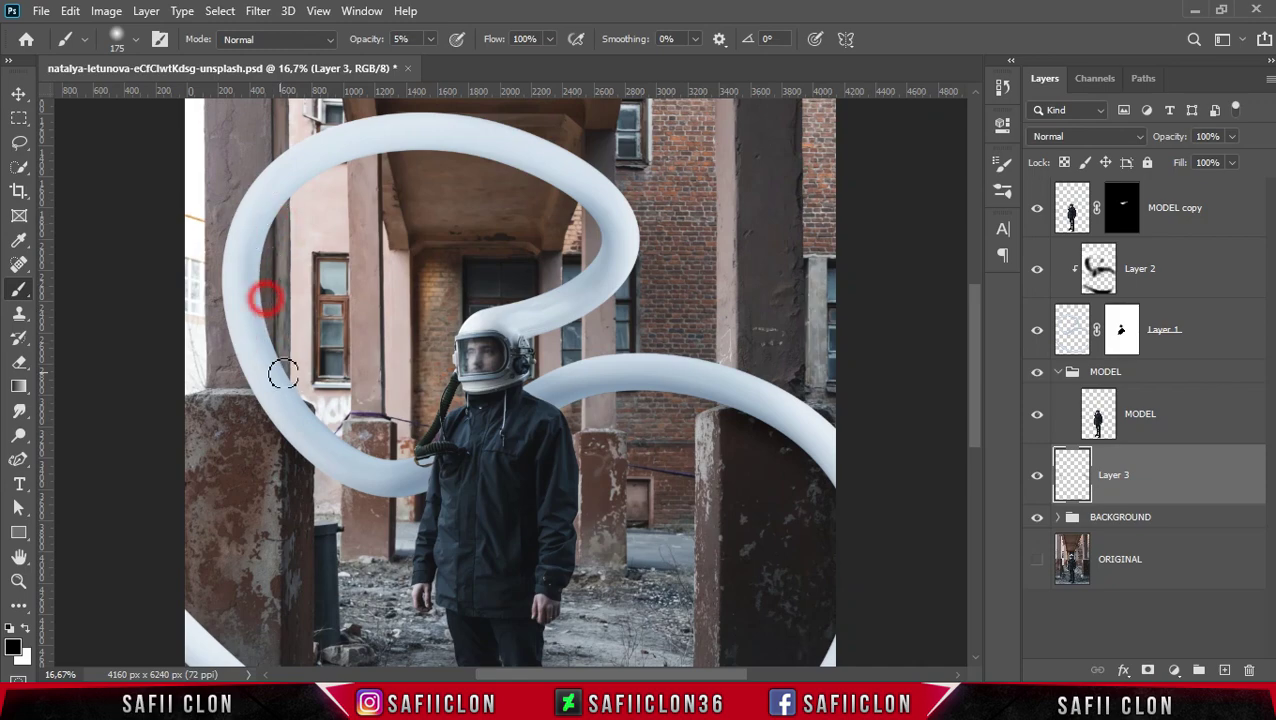
{"action": "scroll", "coordinate": [296, 433], "scroll_direction": "down", "scroll_amount": 5}
{"action": "left_click_drag", "start_coordinate": [251, 447], "coordinate": [309, 533]}
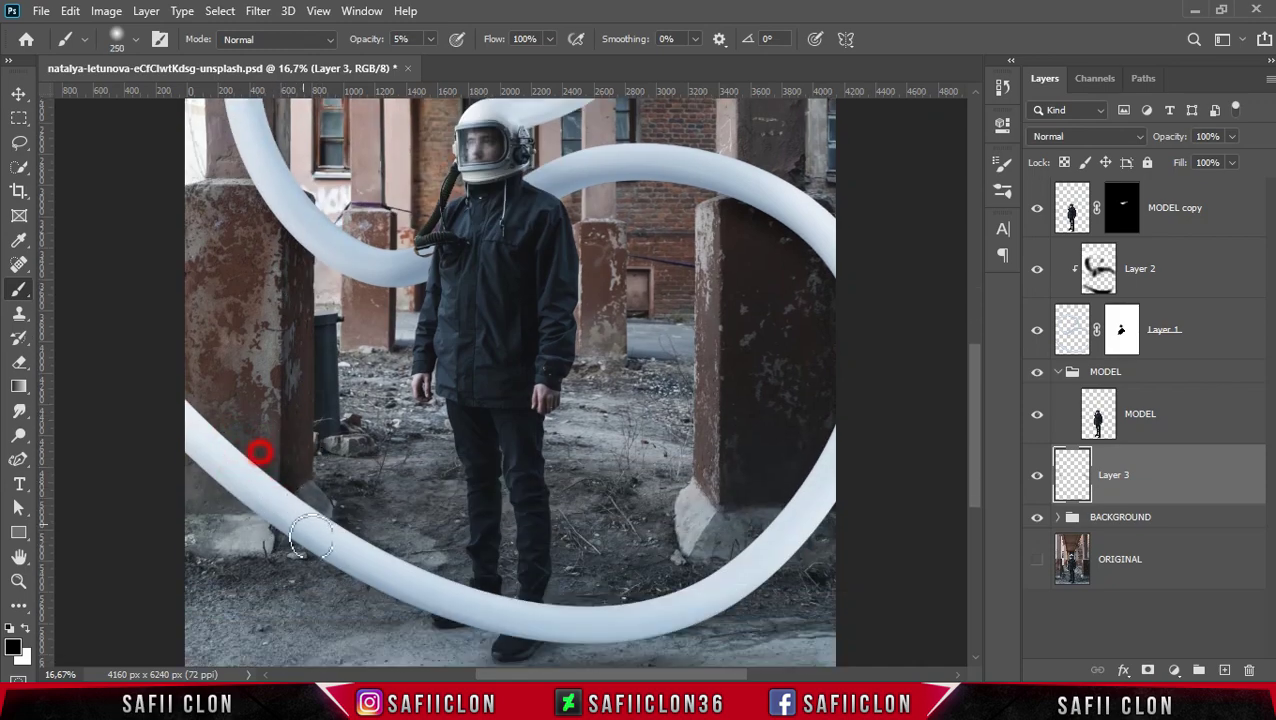
{"action": "scroll", "coordinate": [689, 527], "scroll_direction": "up", "scroll_amount": 5}
{"action": "scroll", "coordinate": [689, 527], "scroll_direction": "up", "scroll_amount": 2}
{"action": "scroll", "coordinate": [760, 515], "scroll_direction": "down", "scroll_amount": 1}
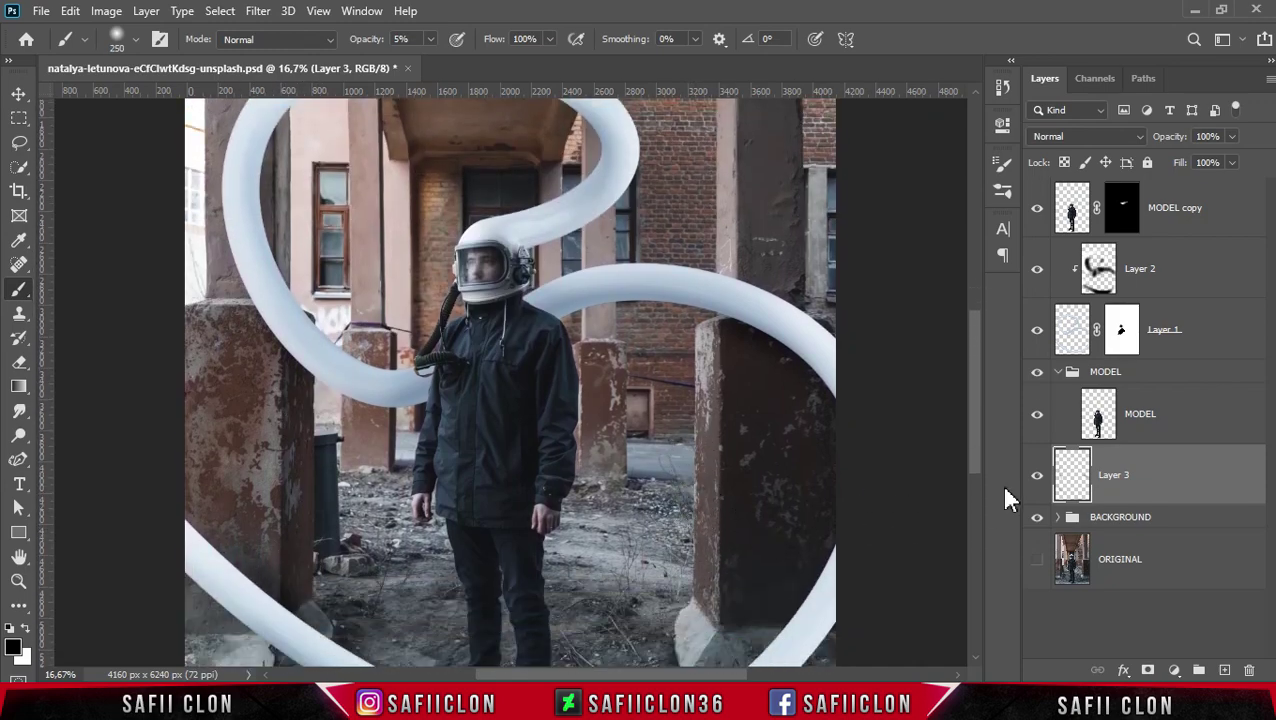
{"action": "left_click", "coordinate": [1038, 477]}
Add Layer 4 in the MODEL group, set brush opacity to 65%, and move it above Layer 2.
{"action": "left_click", "coordinate": [1038, 477]}
{"action": "left_click", "coordinate": [1181, 372]}
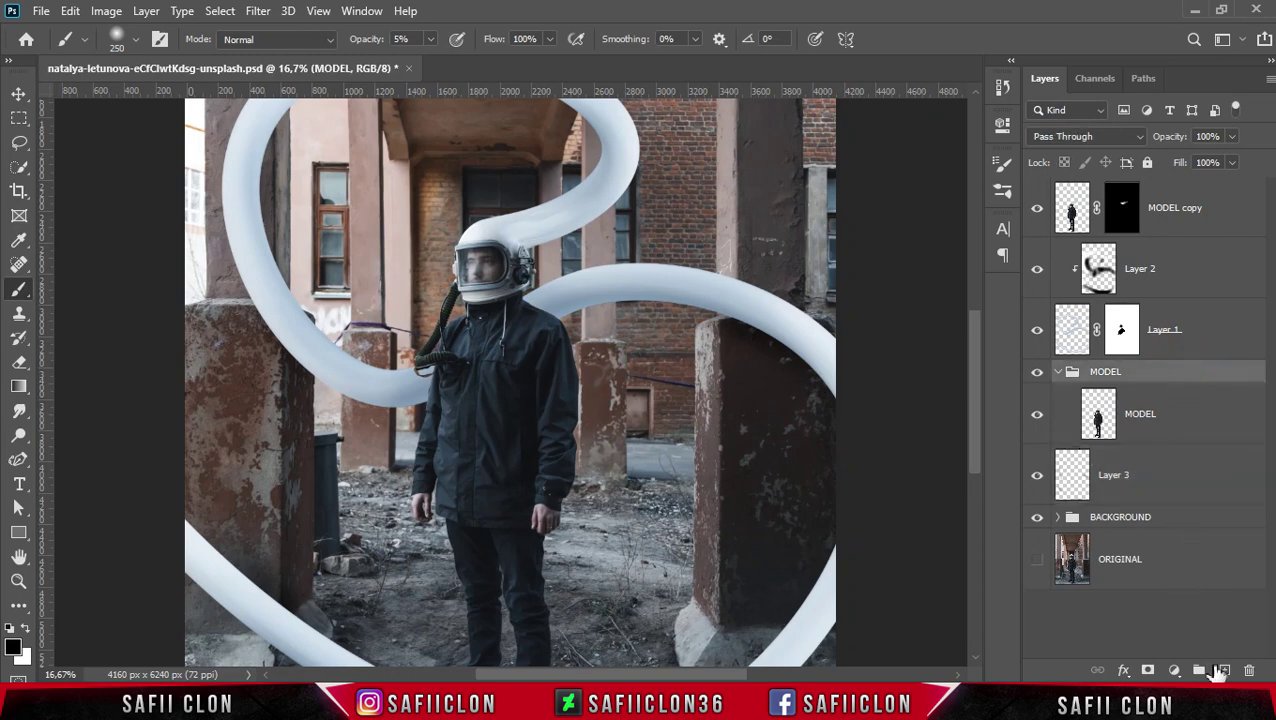
{"action": "left_click", "coordinate": [1222, 671]}
{"action": "key", "text": "6"}
{"action": "key", "text": "5"}
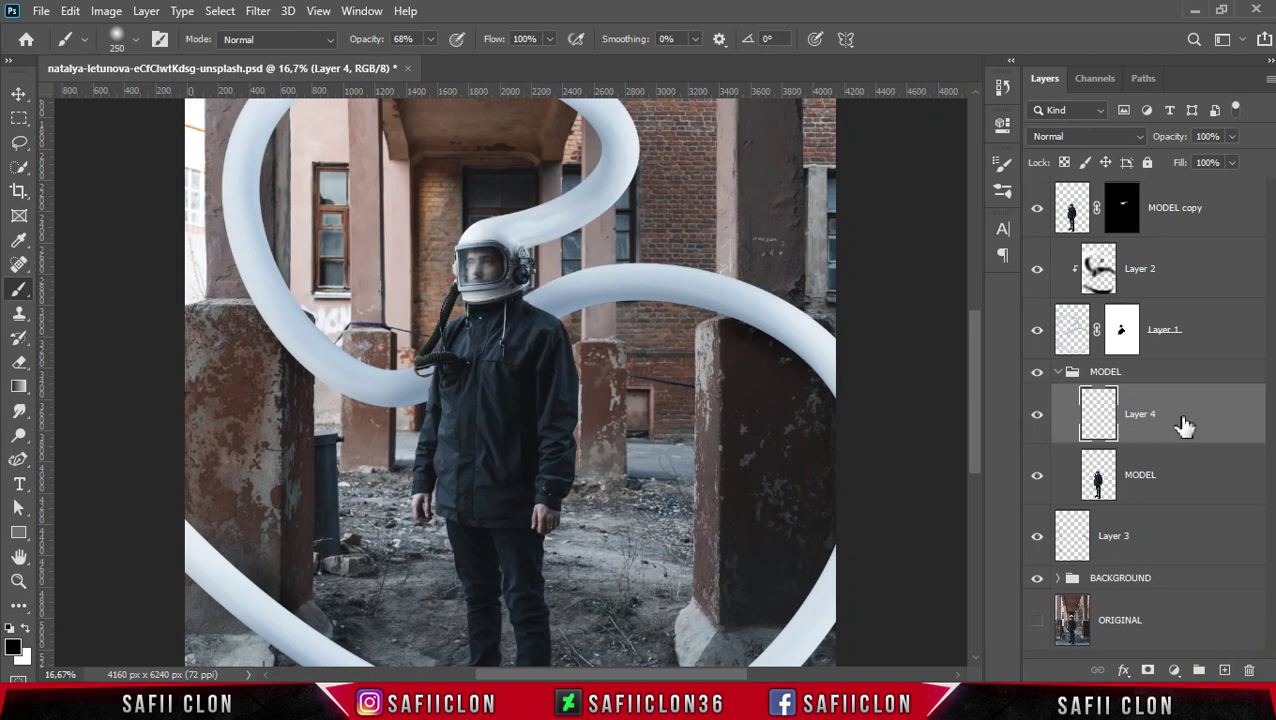
{"action": "left_click_drag", "start_coordinate": [1186, 414], "coordinate": [1187, 264]}
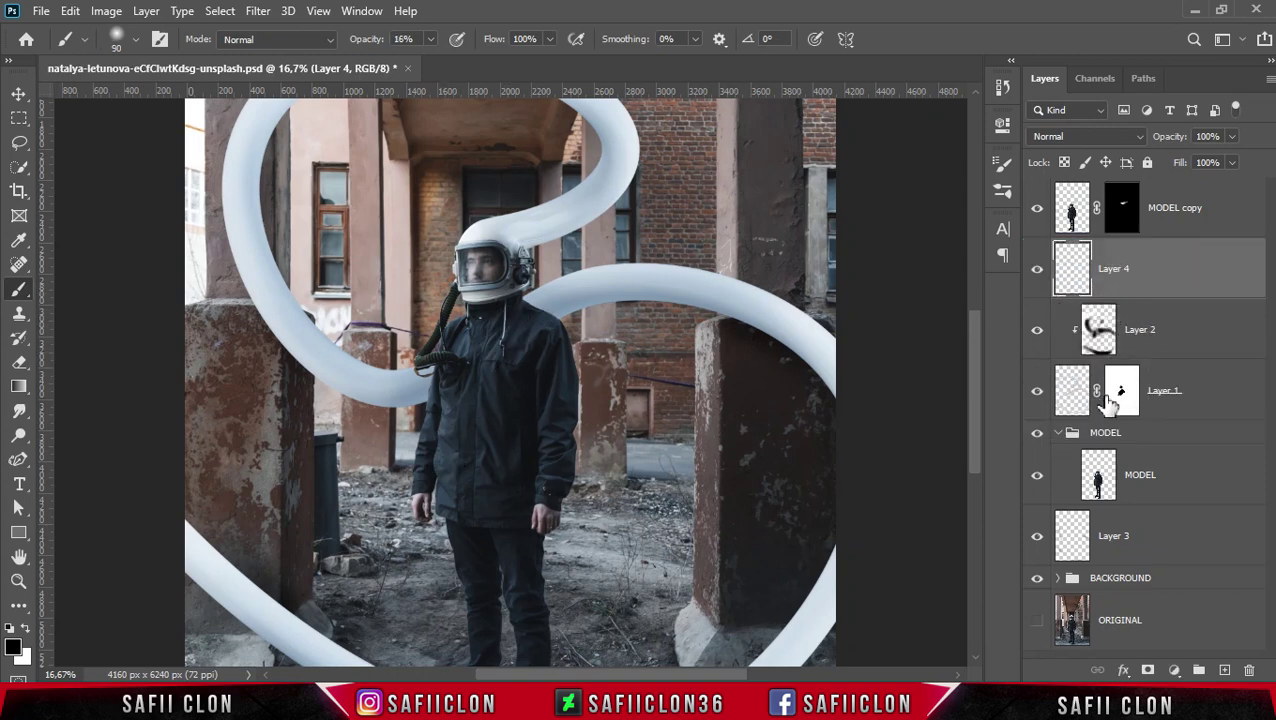
Load the astronaut's silhouette as a selection and invert it to exclude the figure.
{"action": "left_click", "coordinate": [1097, 472], "text": "ctrl"}
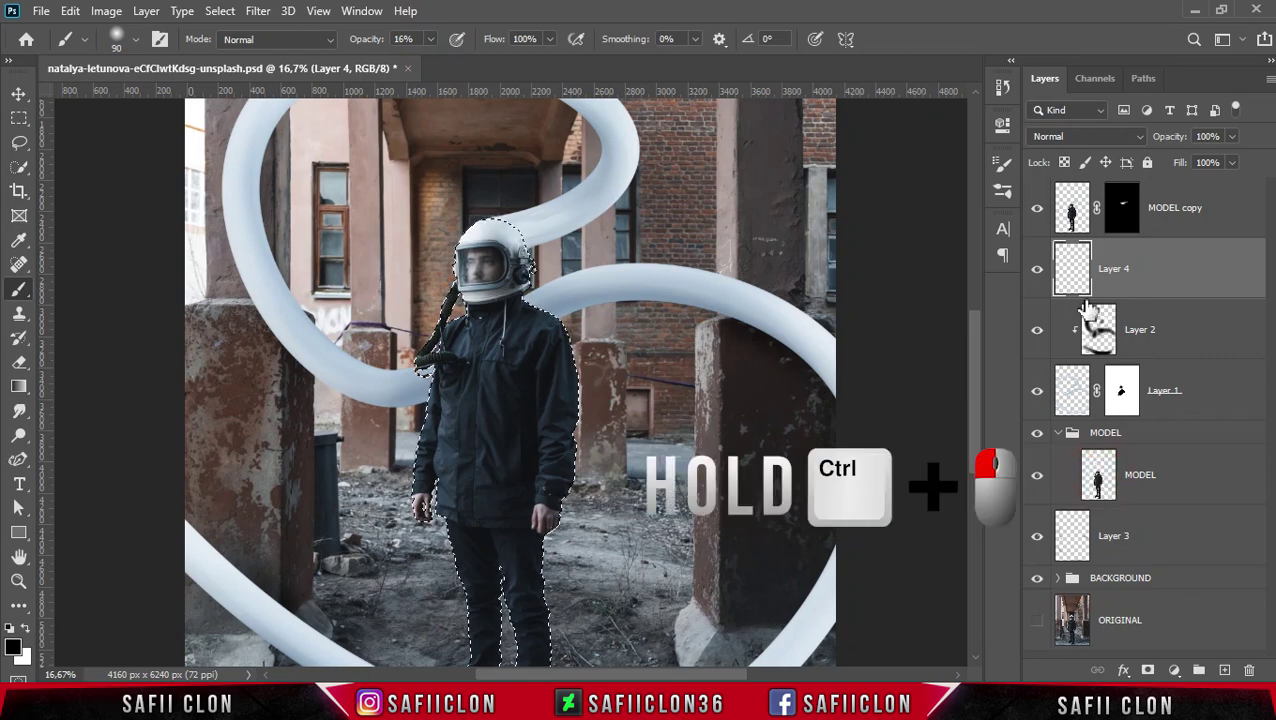
{"action": "left_click", "coordinate": [1072, 262]}
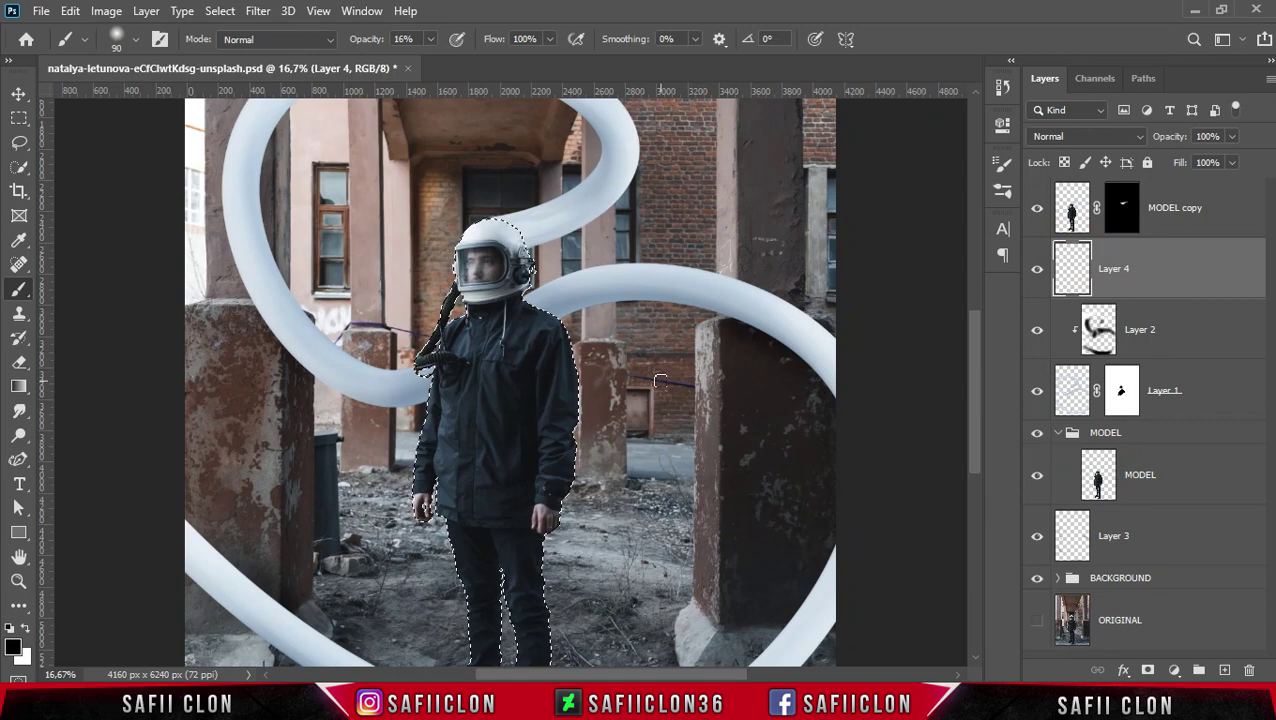
{"action": "left_click", "coordinate": [220, 11]}
{"action": "left_click", "coordinate": [254, 90]}
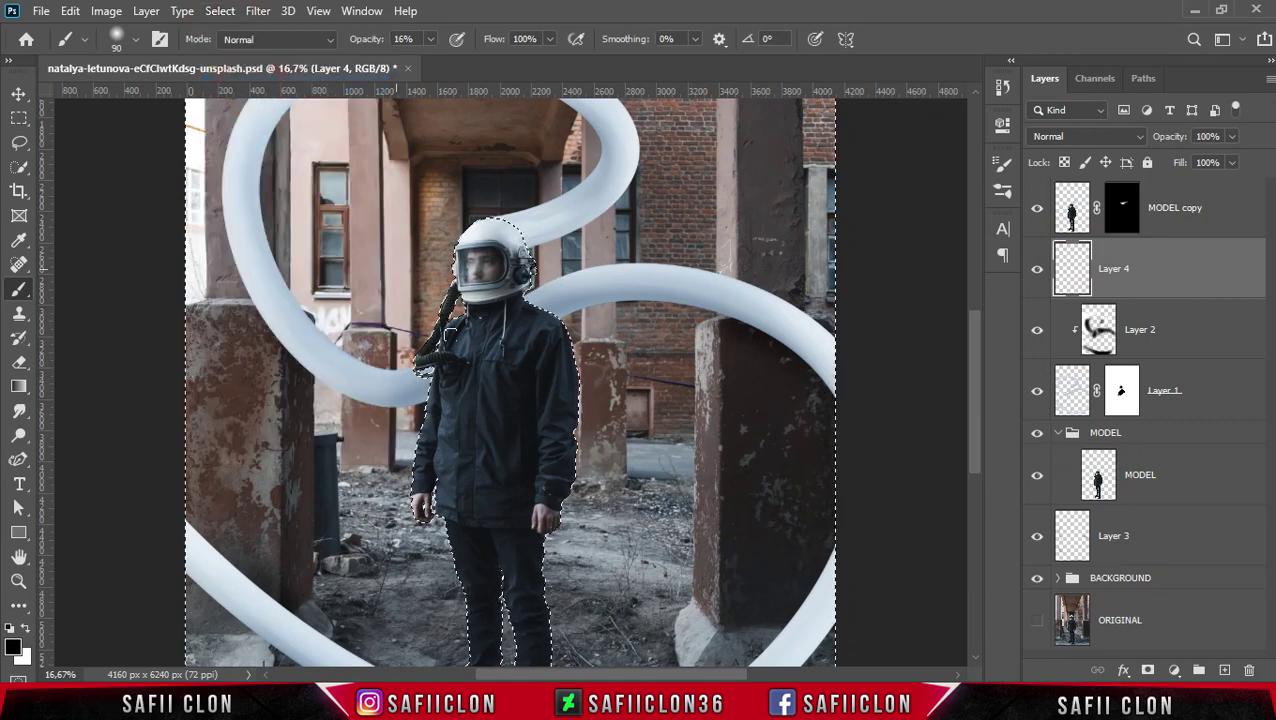
With a 250 px soft brush, paint shadows beside the neck and near the tube, then deselect.
{"action": "key", "text": "bracketright"}
{"action": "key", "text": "bracketright"}
{"action": "key", "text": "bracketright"}
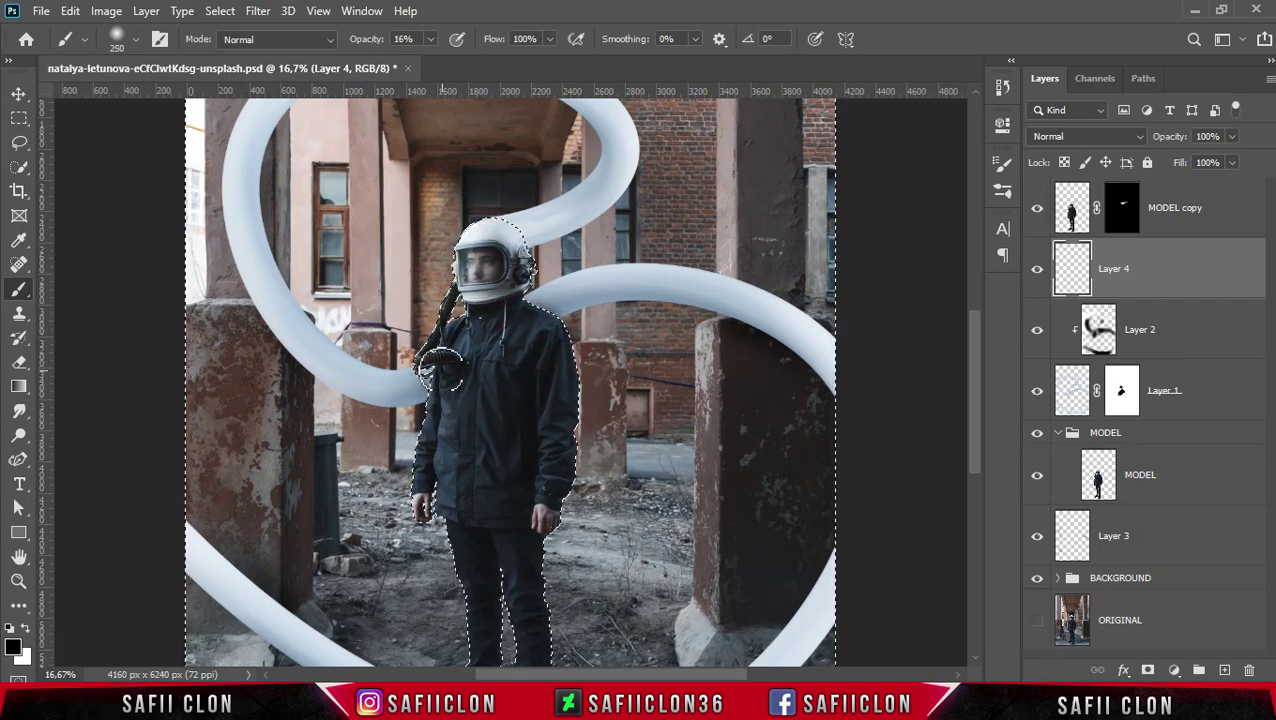
{"action": "left_click", "coordinate": [441, 418]}
{"action": "left_click", "coordinate": [515, 305]}
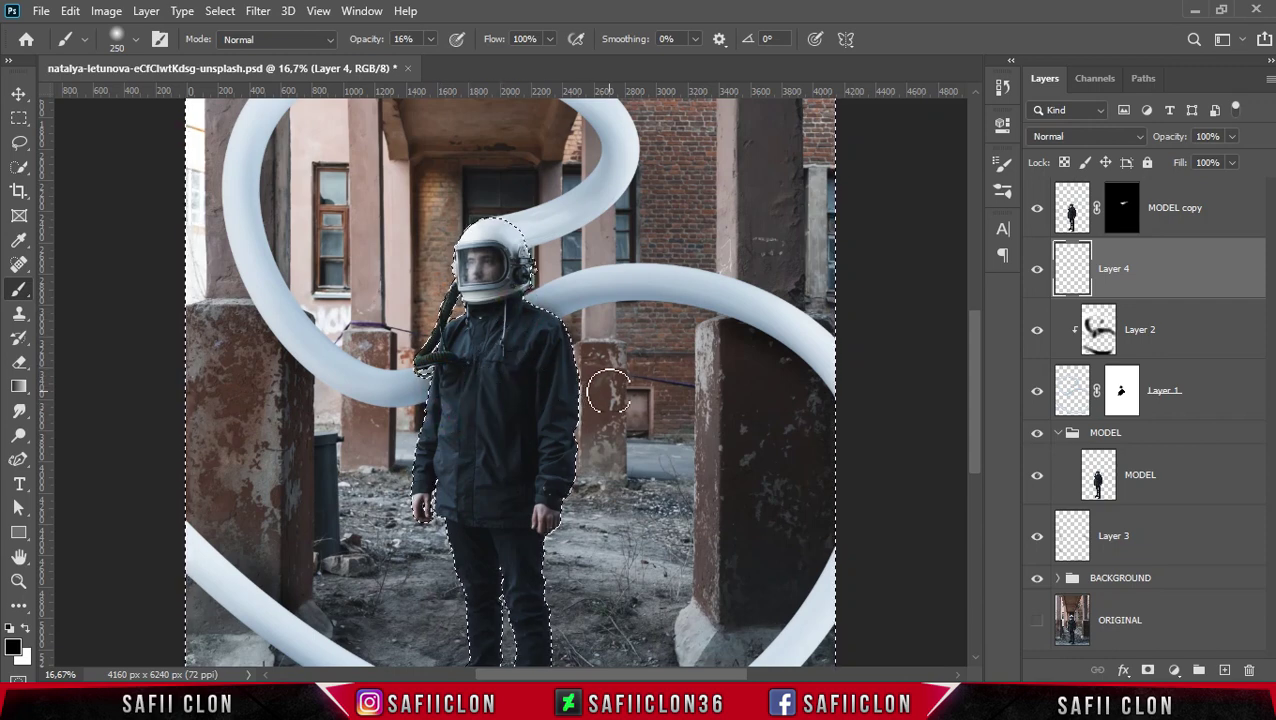
{"action": "key", "text": "ctrl+d"}
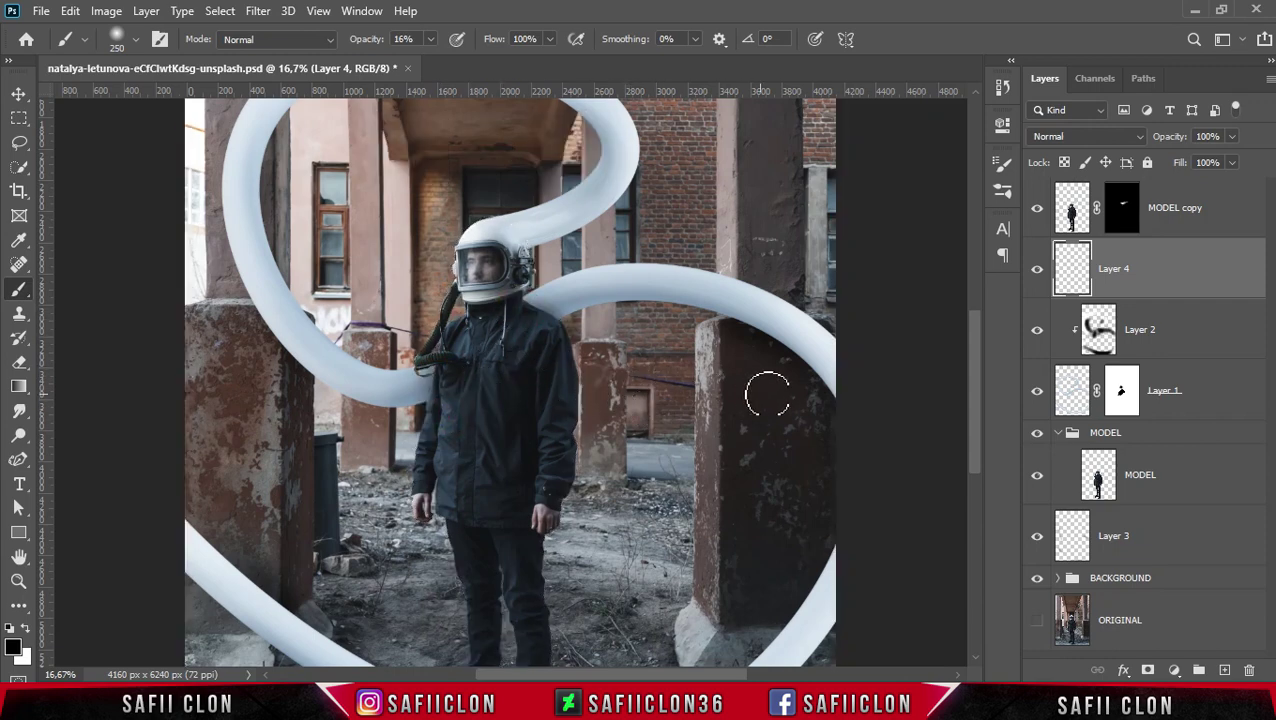
Toggle Layer 4's visibility to compare the shading, then adjust the zoom.
{"action": "left_click", "coordinate": [1040, 270]}
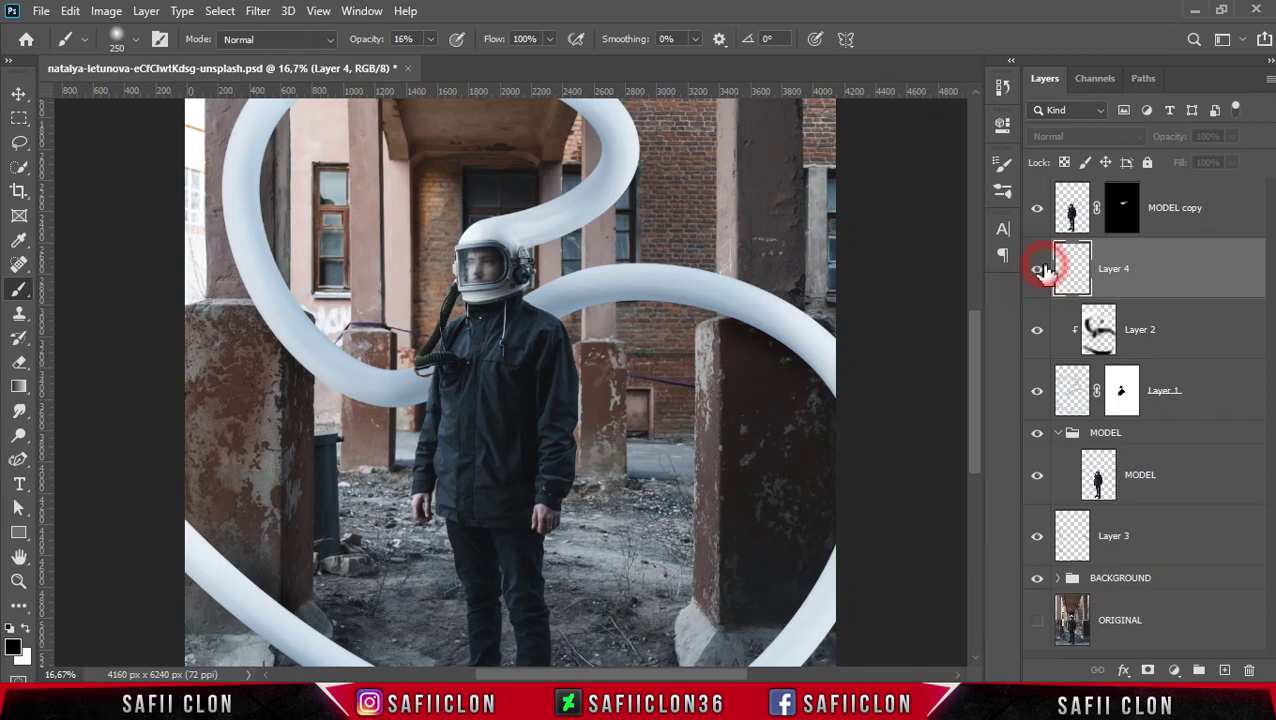
{"action": "left_click", "coordinate": [1040, 271]}
{"action": "left_click", "coordinate": [1040, 270]}
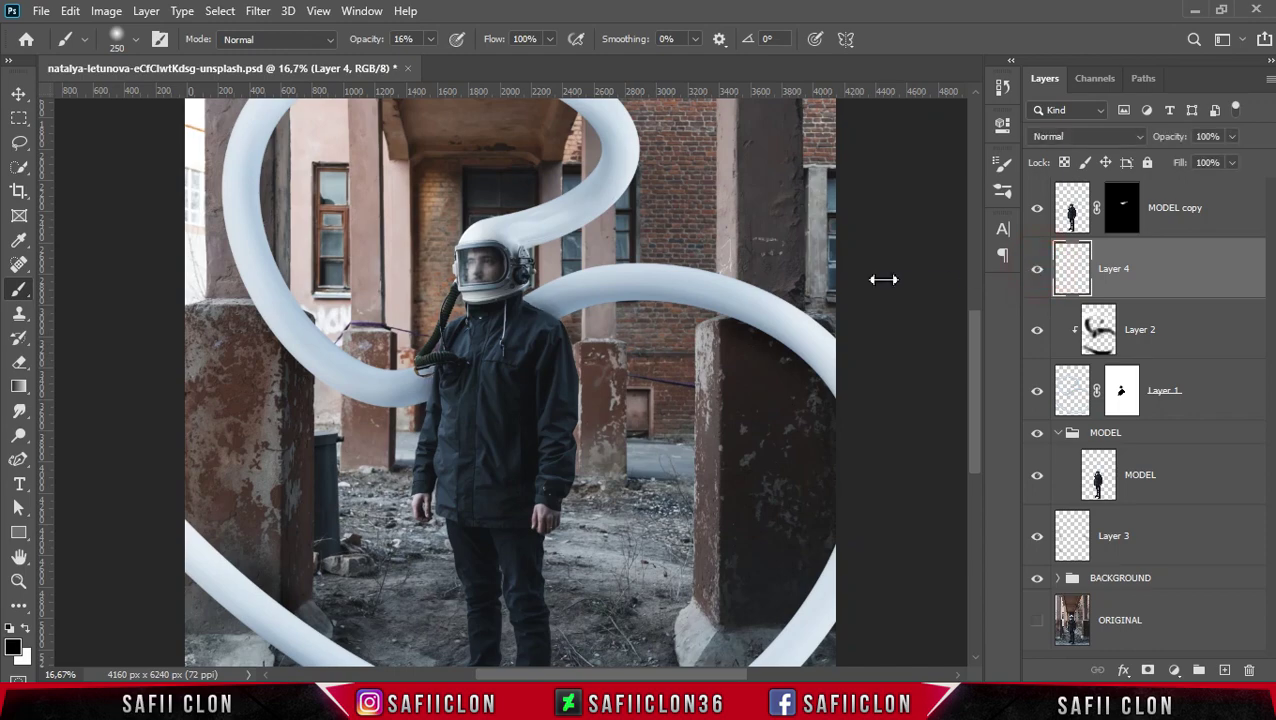
{"action": "key", "text": "ctrl+minus"}
{"action": "key", "text": "ctrl+minus"}
{"action": "key", "text": "ctrl+minus"}
{"action": "key", "text": "ctrl+plus"}
{"action": "key", "text": "ctrl+plus"}
{"action": "scroll", "coordinate": [868, 300], "scroll_direction": "down", "scroll_amount": 2}
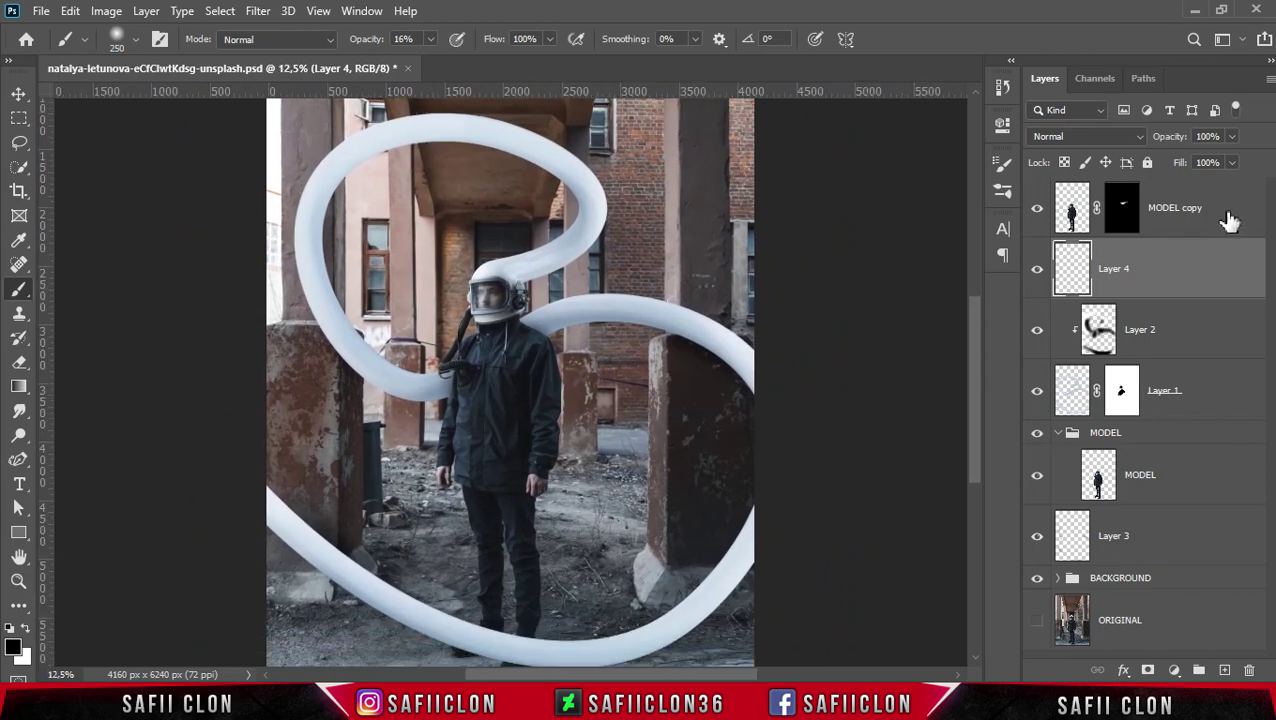
Add a Color Lookup adjustment above MODEL copy using the FoggyNight.3DL 3DLUT file.
{"action": "left_click", "coordinate": [1058, 434]}
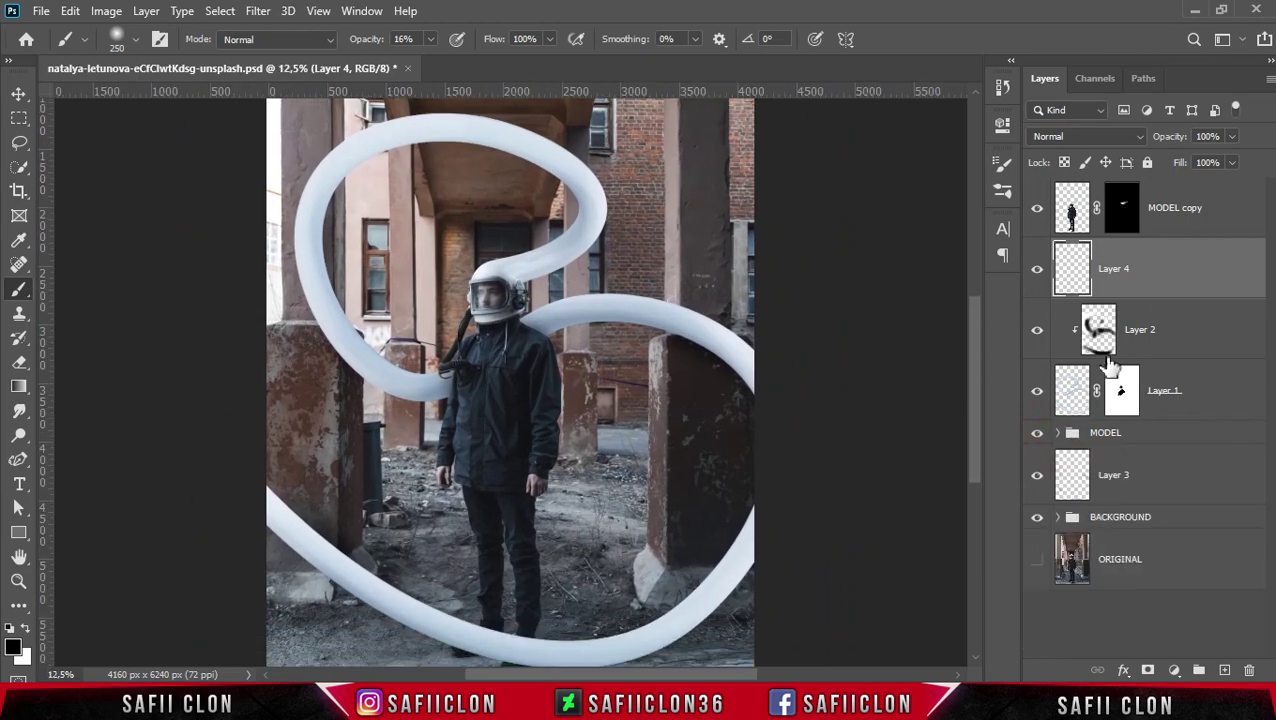
{"action": "left_click", "coordinate": [1216, 224]}
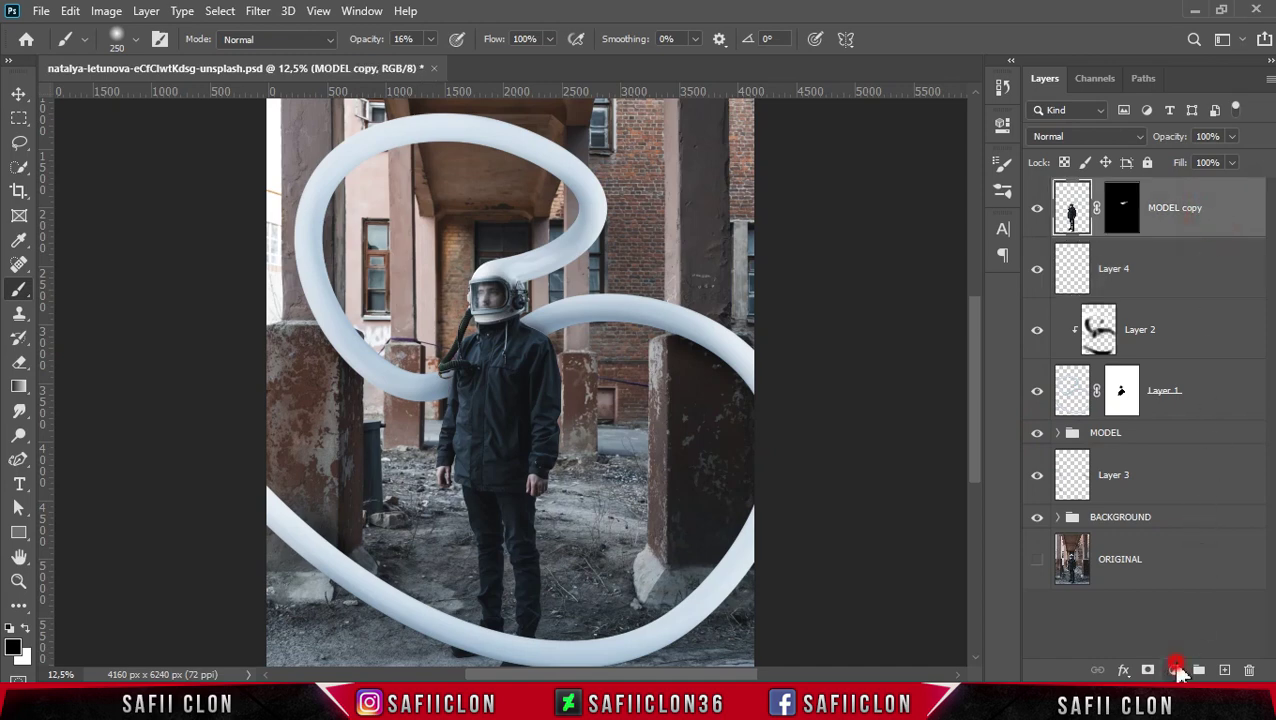
{"action": "left_click", "coordinate": [1175, 670]}
{"action": "left_click", "coordinate": [1176, 563]}
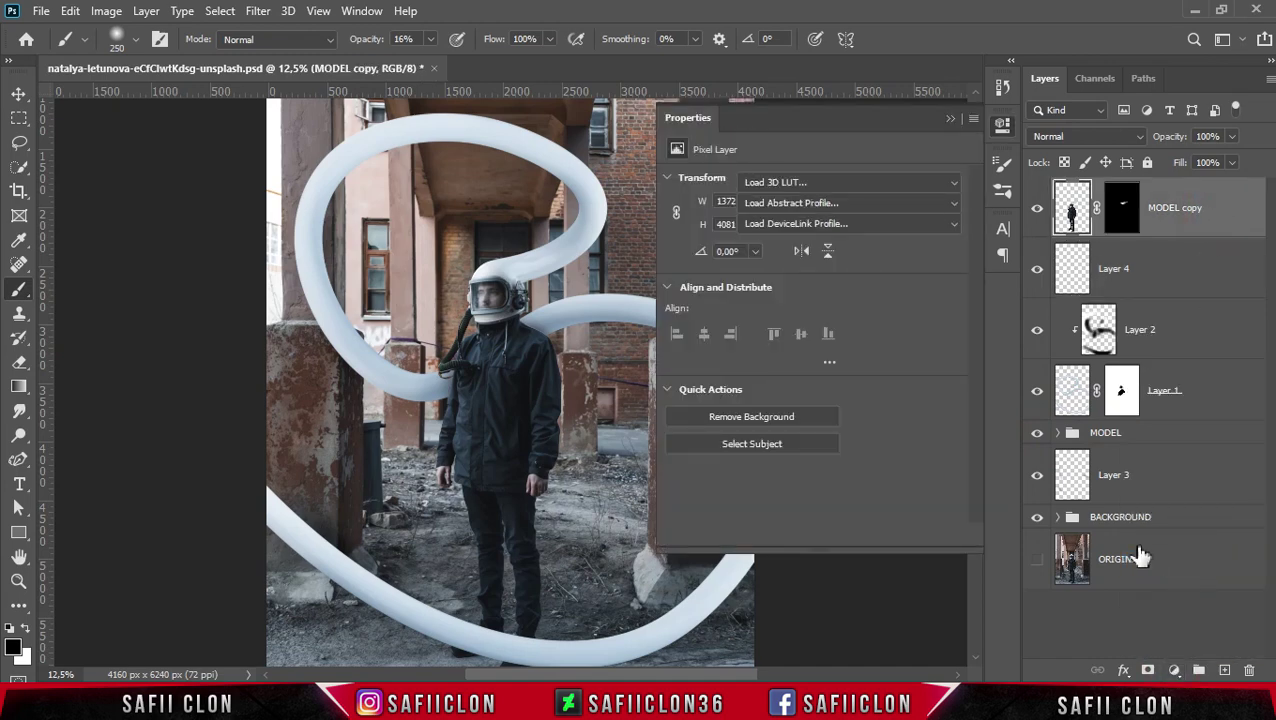
{"action": "left_click", "coordinate": [865, 185]}
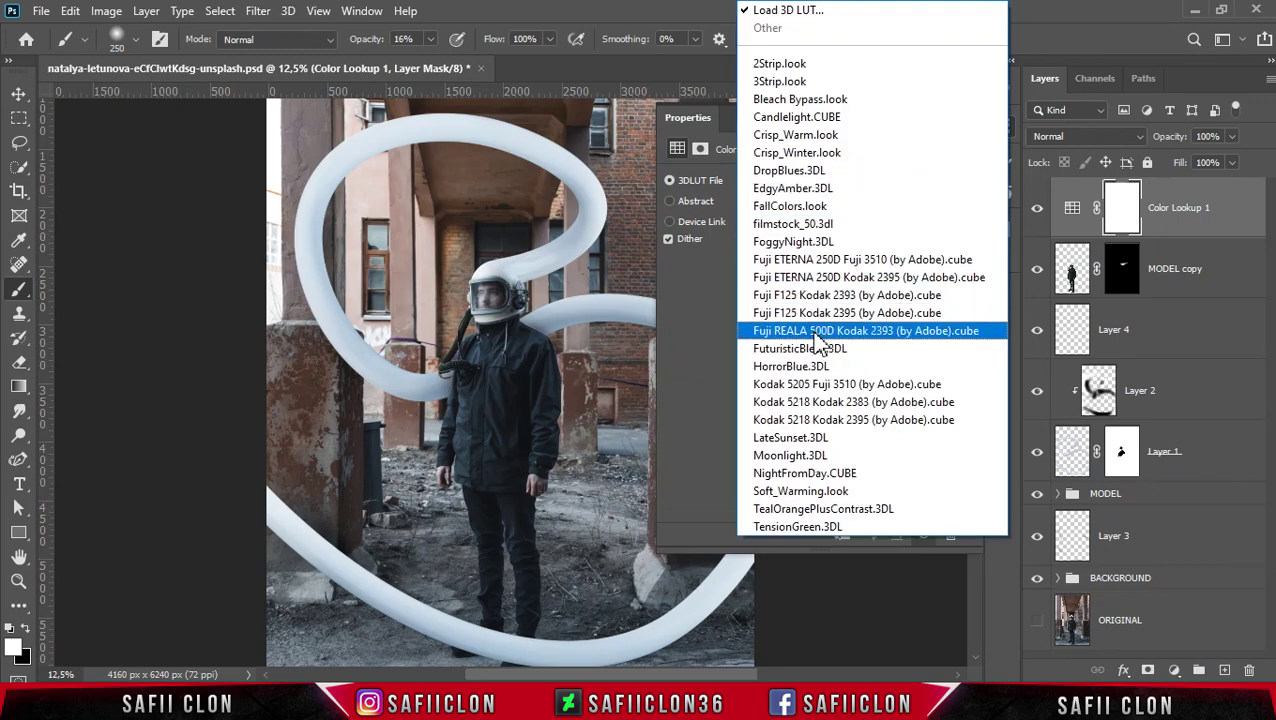
{"action": "left_click", "coordinate": [797, 242]}
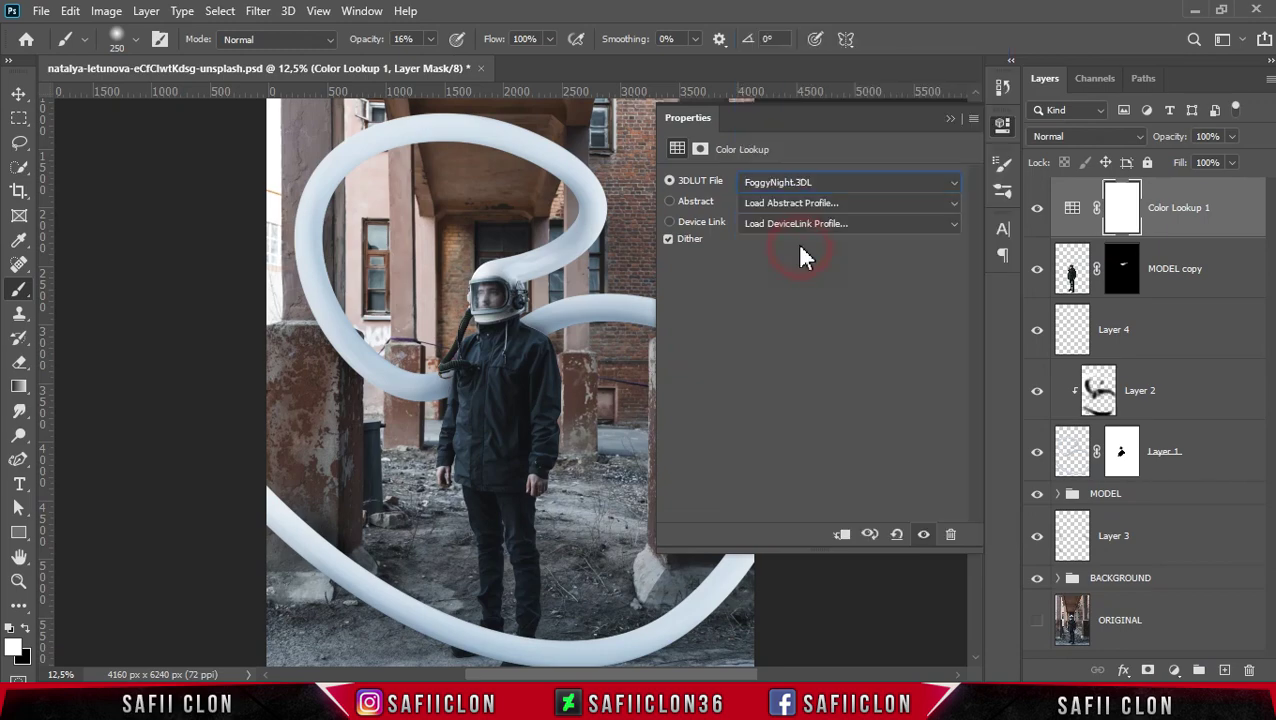
{"action": "left_click", "coordinate": [951, 121]}
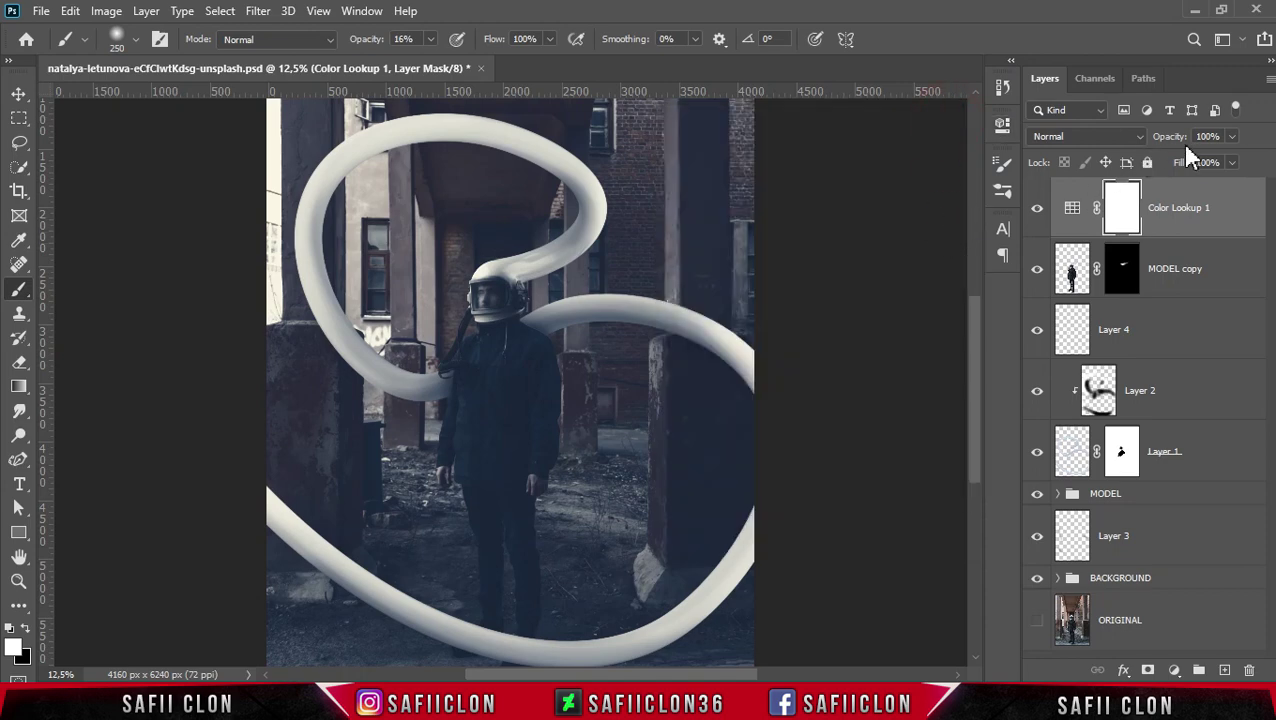
Lower Color Lookup 1's fill to 17% and toggle it to compare the grade.
{"action": "left_click", "coordinate": [1235, 163]}
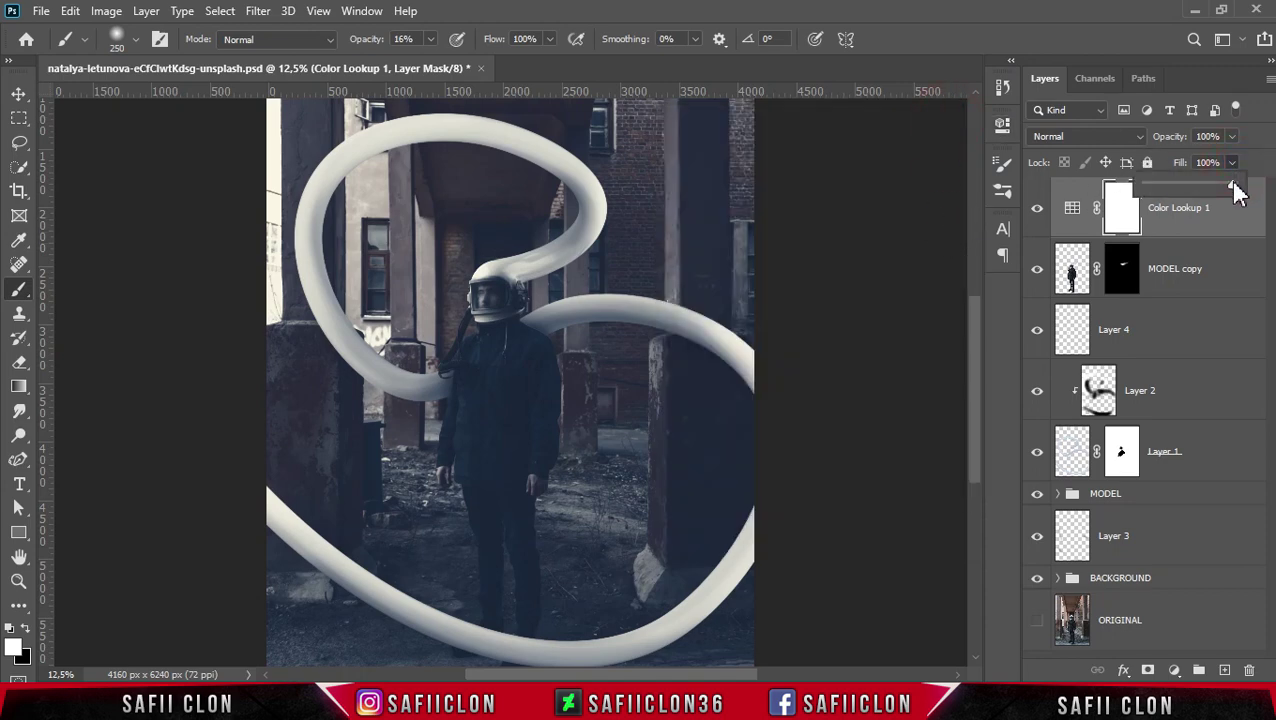
{"action": "left_click_drag", "start_coordinate": [1201, 184], "coordinate": [1184, 184]}
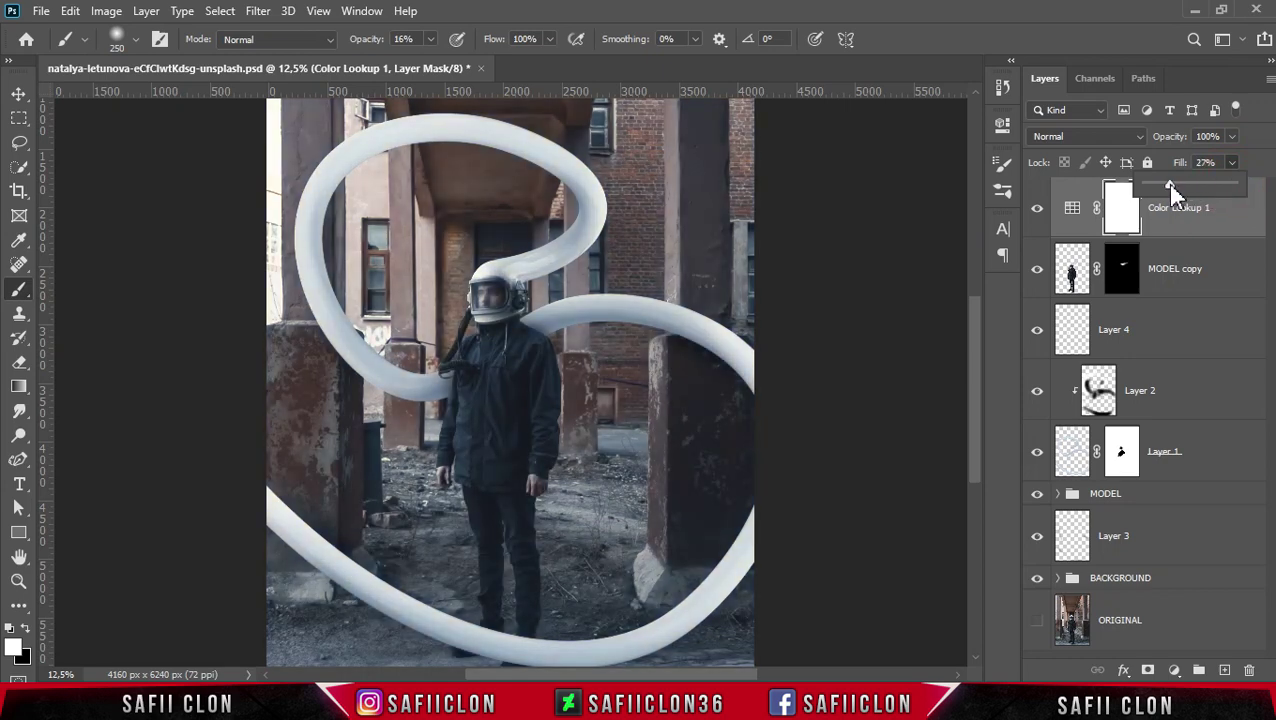
{"action": "left_click_drag", "start_coordinate": [1162, 185], "coordinate": [1159, 183]}
{"action": "left_click", "coordinate": [1257, 178]}
{"action": "left_click", "coordinate": [1037, 208]}
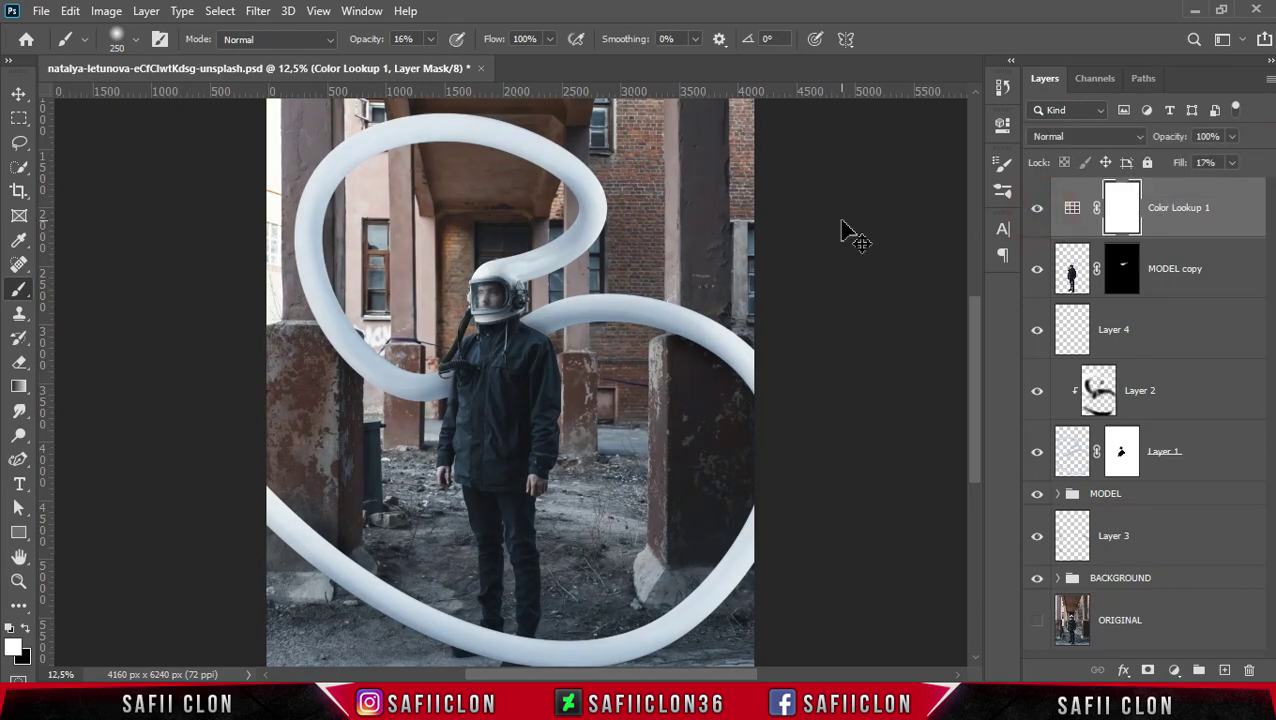
{"action": "key", "text": "ctrl+plus"}
{"action": "key", "text": "ctrl+plus"}
{"action": "key", "text": "ctrl+plus"}
{"action": "scroll", "coordinate": [832, 251], "scroll_direction": "up", "scroll_amount": 2}
{"action": "scroll", "coordinate": [756, 300], "scroll_direction": "up", "scroll_amount": 3}
{"action": "scroll", "coordinate": [770, 345], "scroll_direction": "up", "scroll_amount": 3}
{"action": "scroll", "coordinate": [785, 360], "scroll_direction": "up", "scroll_amount": 1}
{"action": "scroll", "coordinate": [790, 358], "scroll_direction": "up", "scroll_amount": 2}
{"action": "scroll", "coordinate": [797, 400], "scroll_direction": "down", "scroll_amount": 2}
{"action": "scroll", "coordinate": [798, 417], "scroll_direction": "down", "scroll_amount": 2}
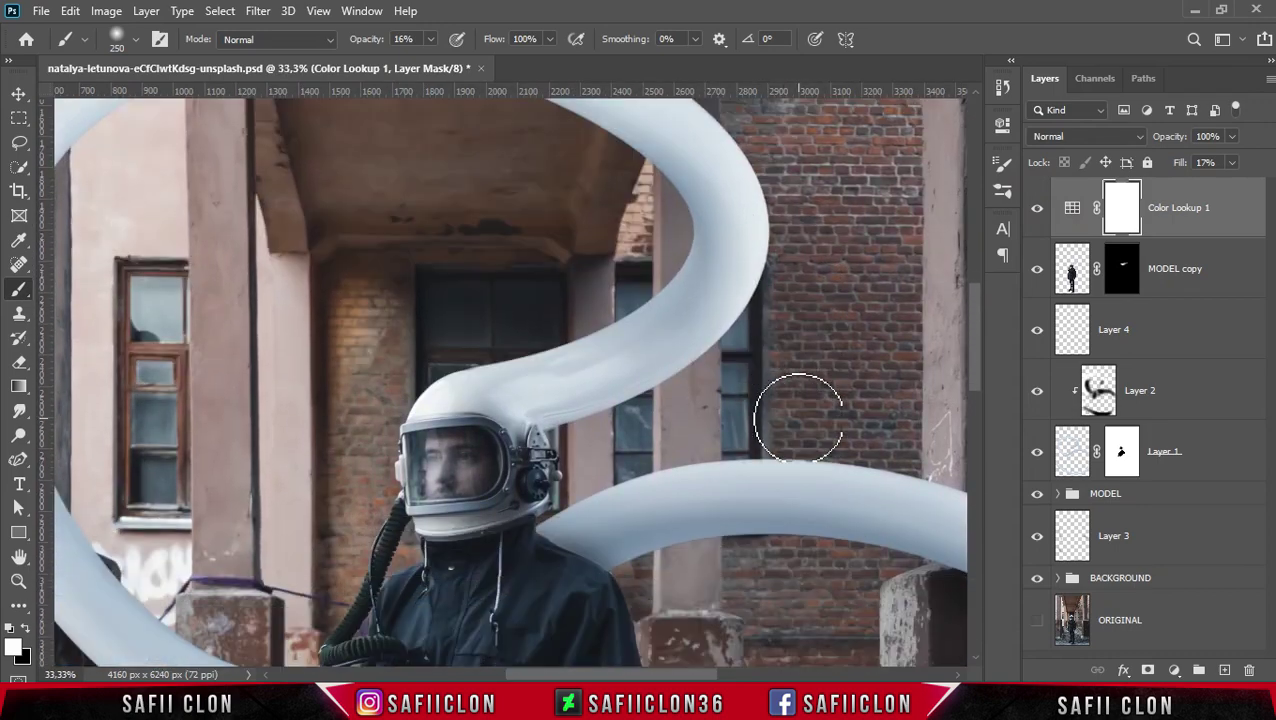
{"action": "scroll", "coordinate": [798, 417], "scroll_direction": "down", "scroll_amount": 1}
{"action": "scroll", "coordinate": [800, 417], "scroll_direction": "down", "scroll_amount": 3}
{"action": "scroll", "coordinate": [801, 417], "scroll_direction": "down", "scroll_amount": 2}
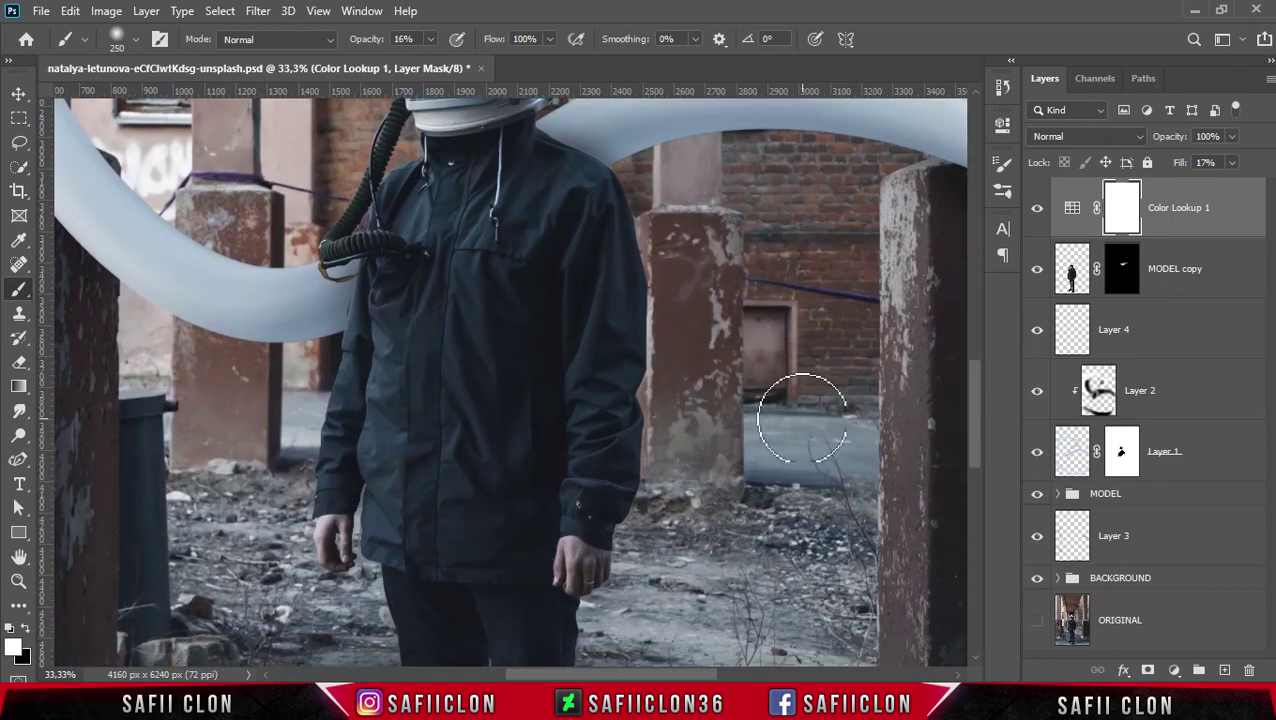
{"action": "scroll", "coordinate": [801, 417], "scroll_direction": "down", "scroll_amount": 1}
{"action": "scroll", "coordinate": [805, 425], "scroll_direction": "down", "scroll_amount": 1}
{"action": "scroll", "coordinate": [806, 427], "scroll_direction": "down", "scroll_amount": 1}
{"action": "scroll", "coordinate": [807, 428], "scroll_direction": "down", "scroll_amount": 1}
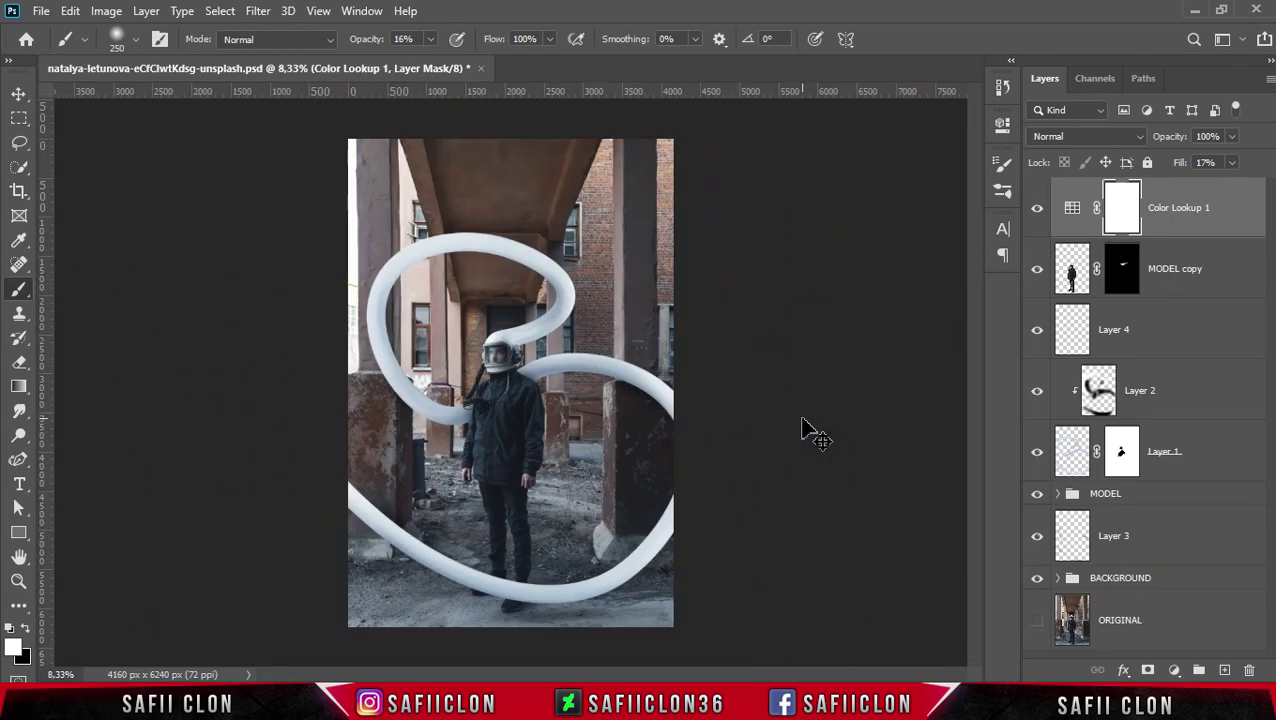
{"action": "scroll", "coordinate": [805, 425], "scroll_direction": "up", "scroll_amount": 1}
{"action": "scroll", "coordinate": [803, 421], "scroll_direction": "down", "scroll_amount": 1}
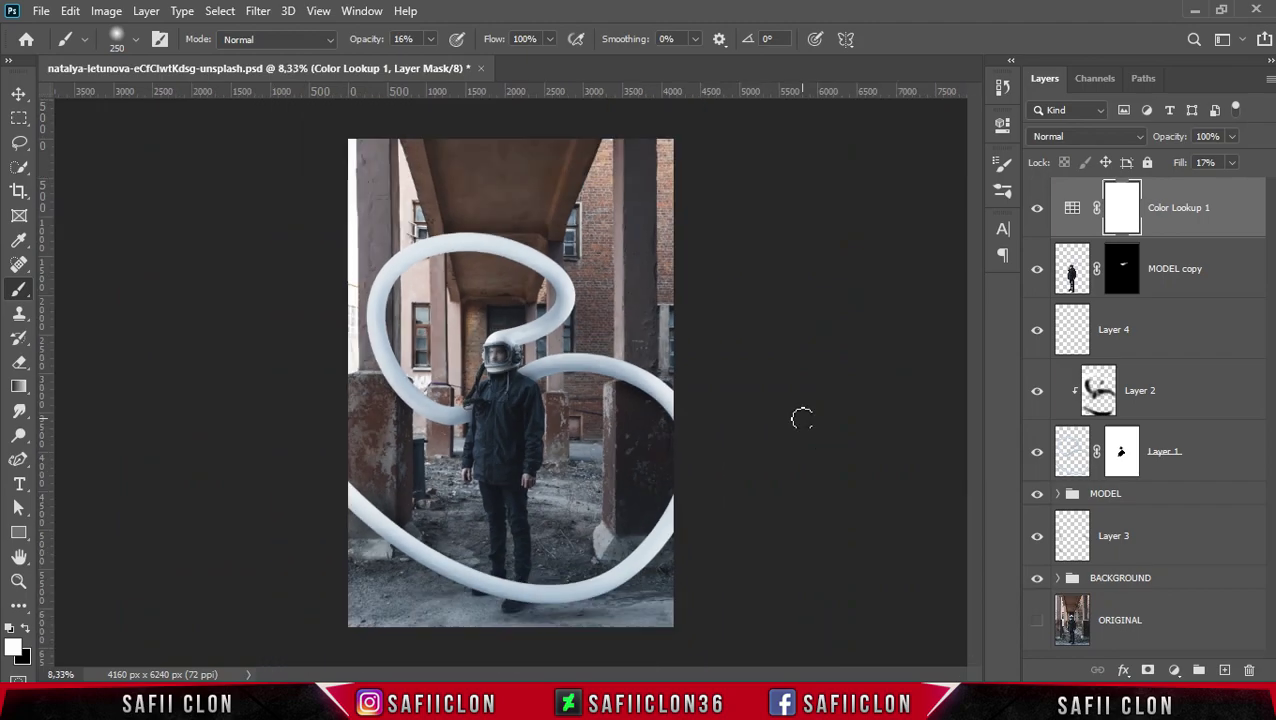